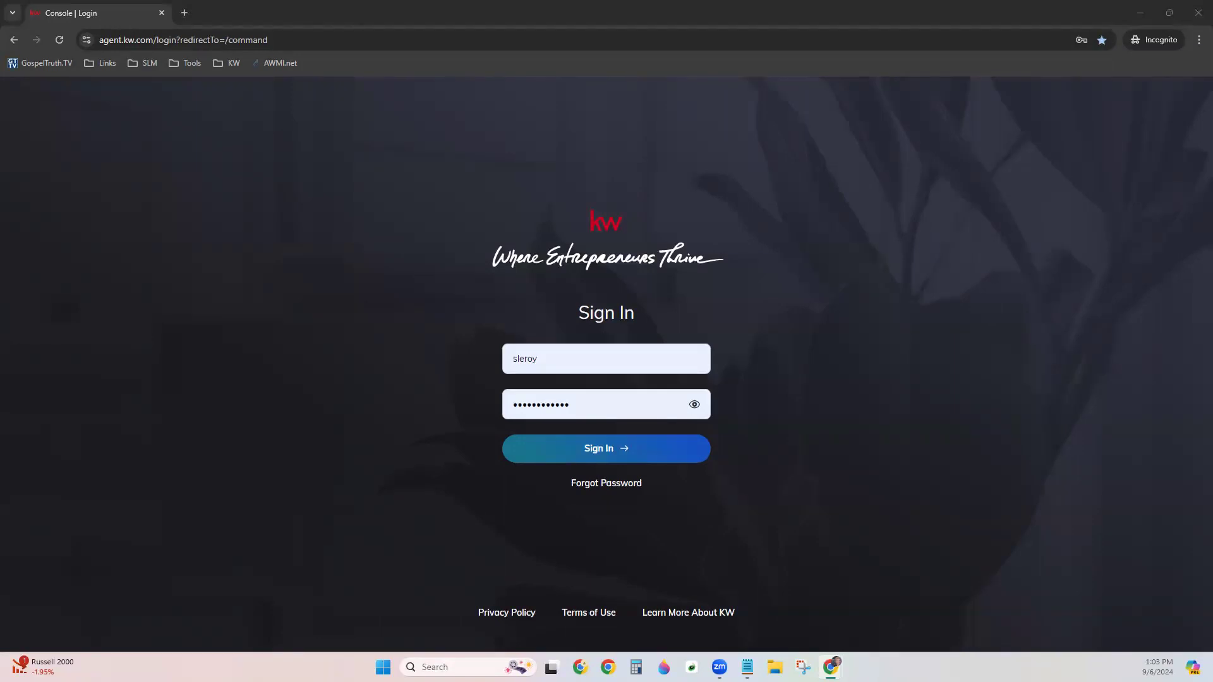
Step: Sign in with the prefilled credentials and open the account settings
{"action": "left_click", "coordinate": [544, 443]}
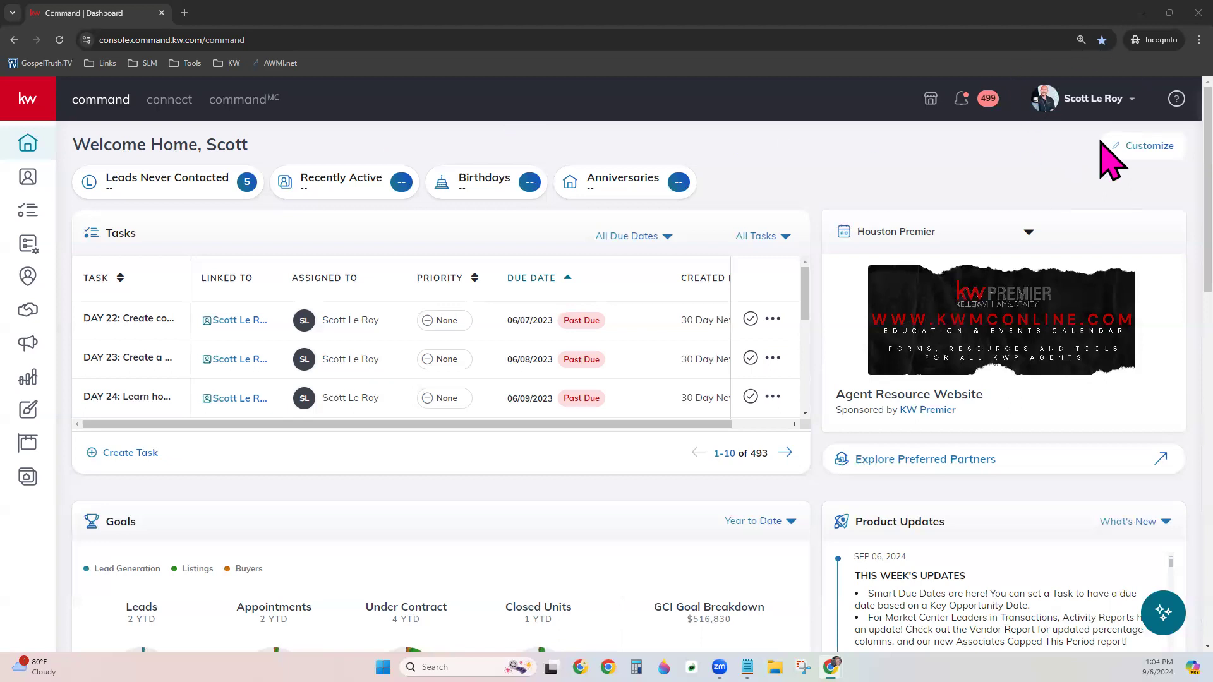
{"action": "left_click", "coordinate": [1088, 92]}
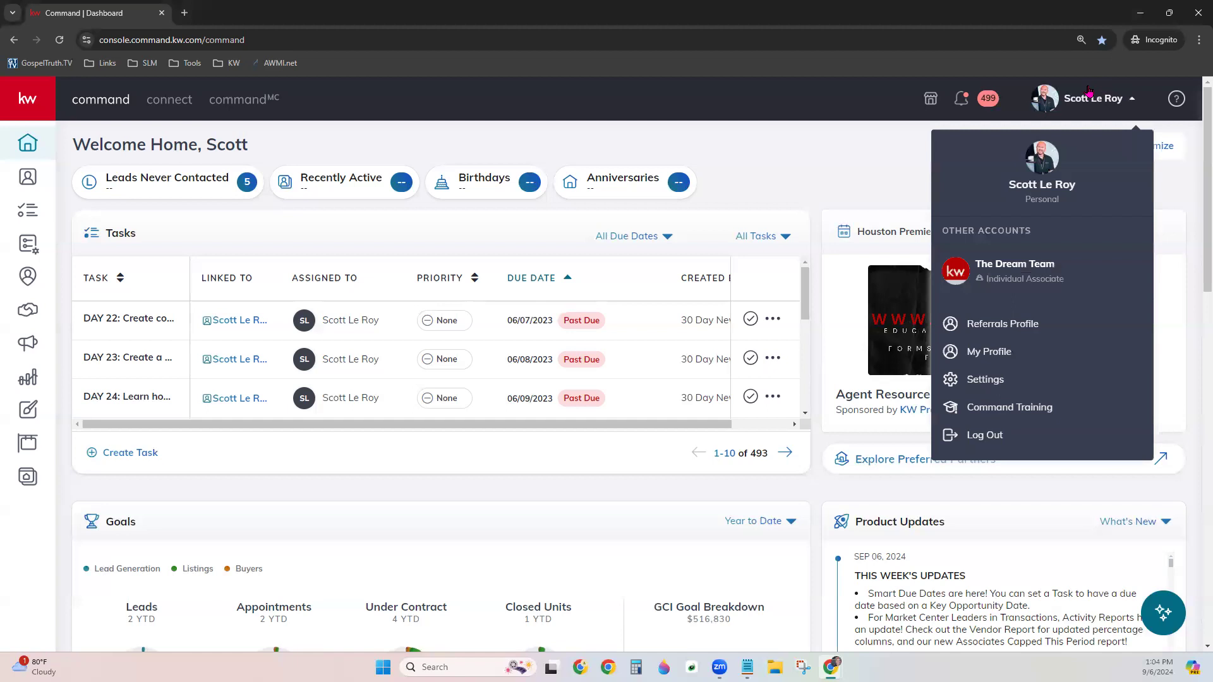
{"action": "left_click", "coordinate": [985, 380]}
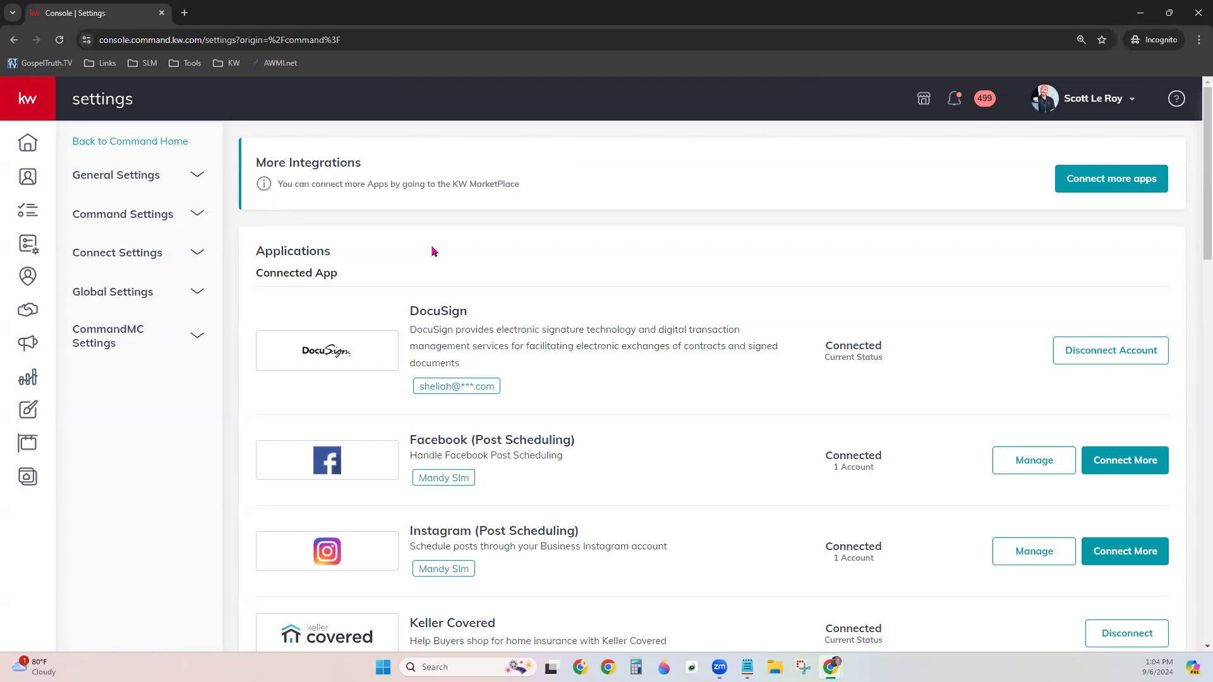
Step: Check the connected applications in the settings for the DocuSign integration
{"action": "left_click_drag", "start_coordinate": [253, 274], "coordinate": [550, 289]}
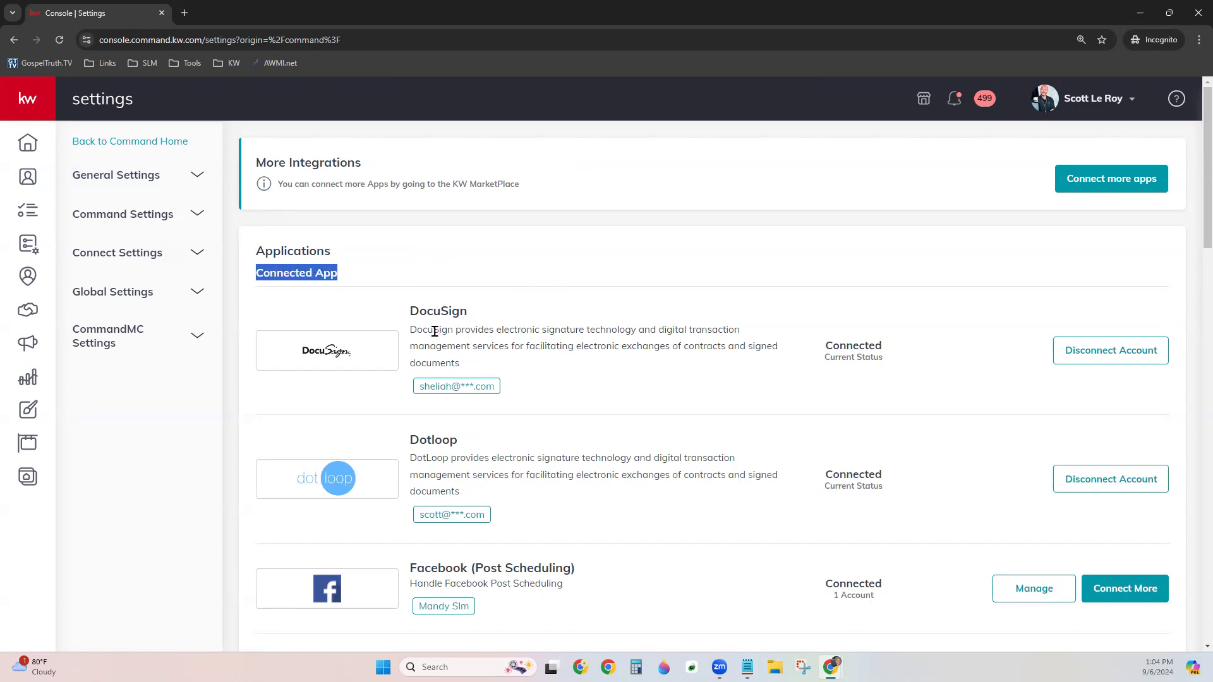
{"action": "left_click_drag", "start_coordinate": [407, 310], "coordinate": [475, 314]}
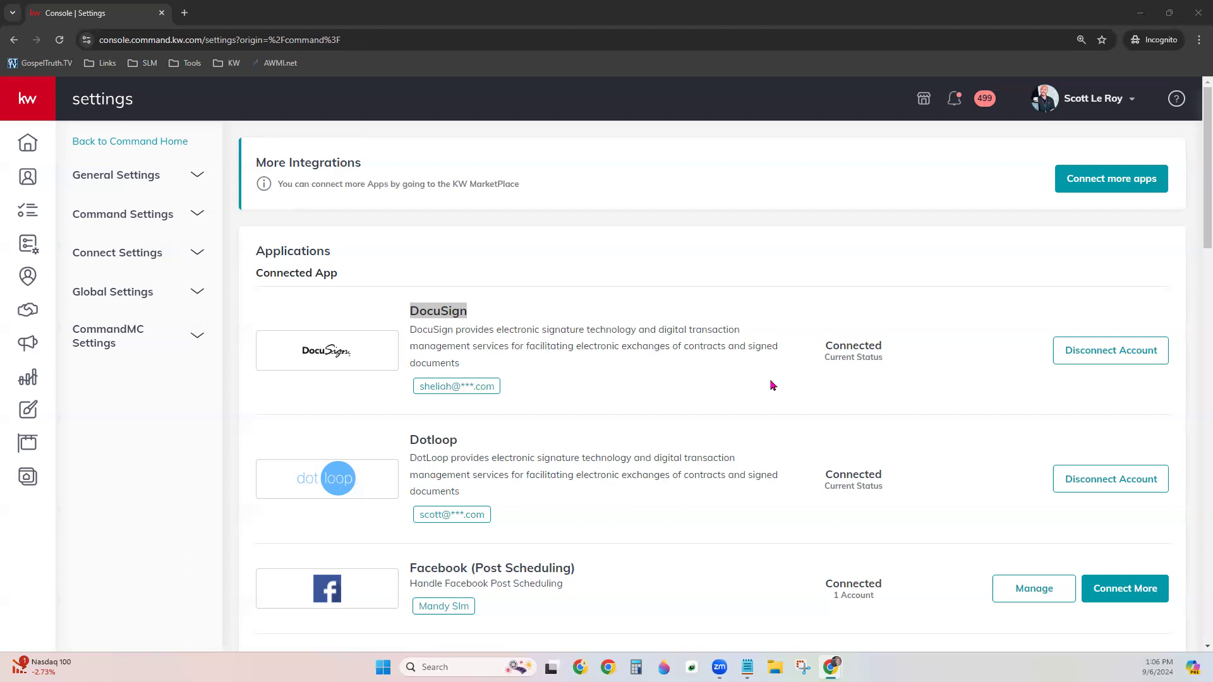
{"action": "left_click", "coordinate": [679, 322]}
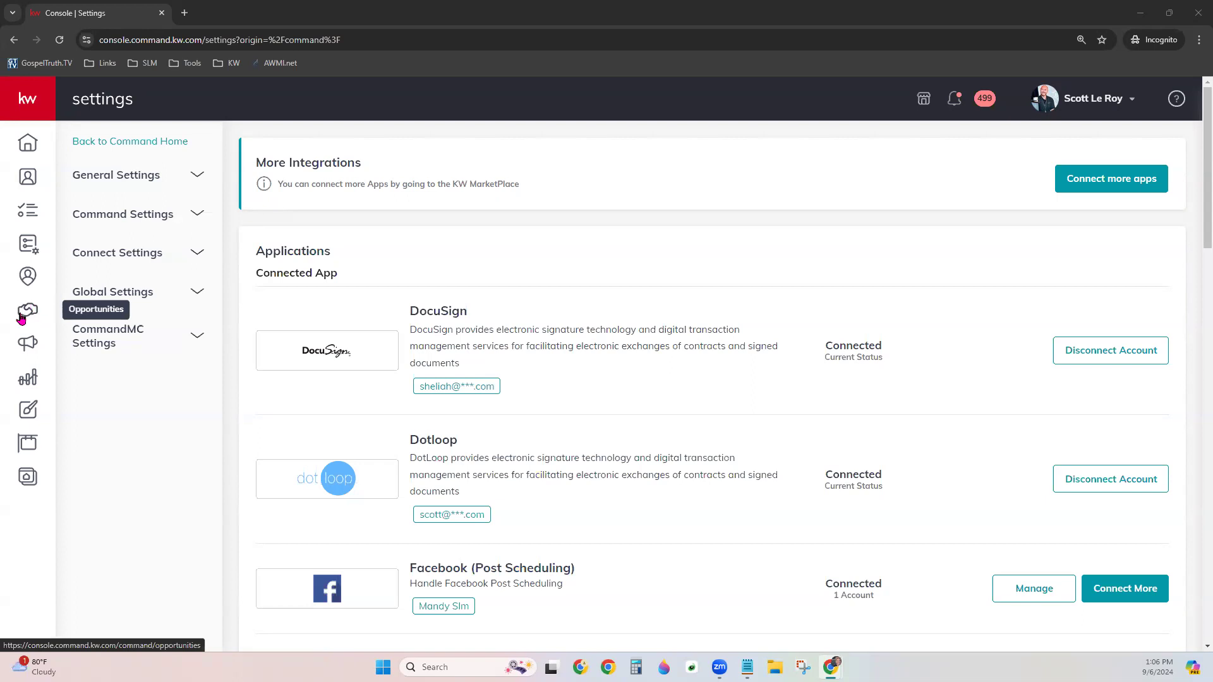
Step: Look over the labelled names in the Command navigation and open the Opportunities page
{"action": "left_click", "coordinate": [34, 98]}
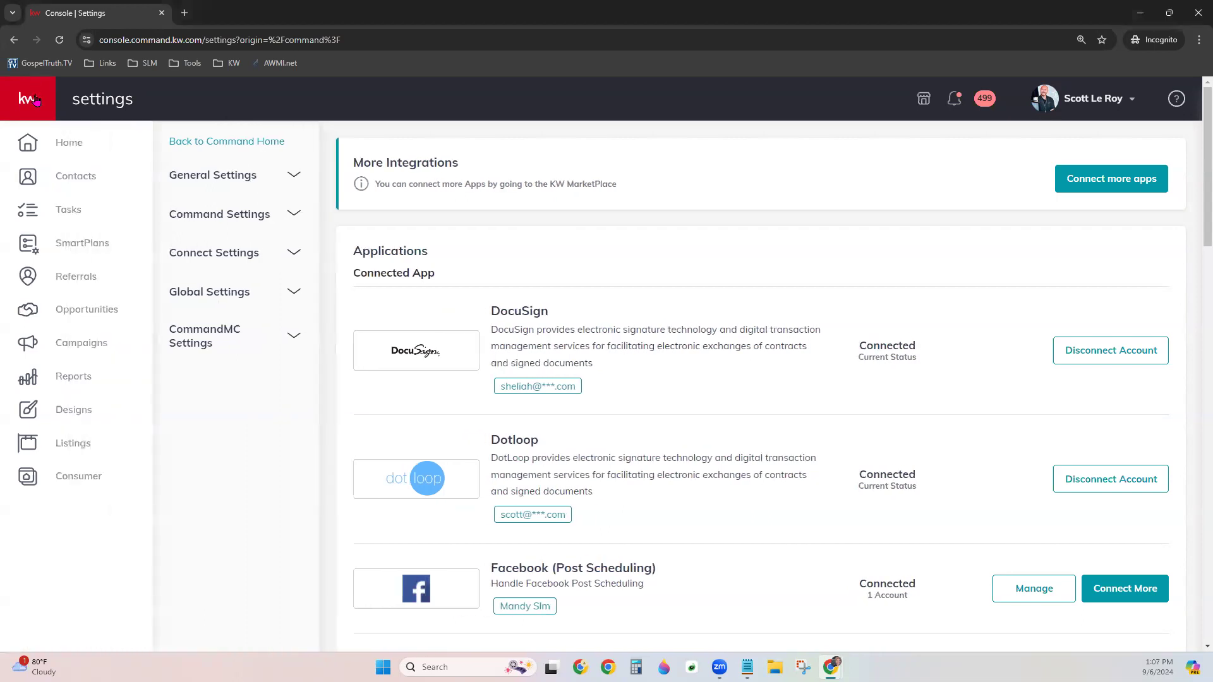
{"action": "left_click", "coordinate": [37, 104]}
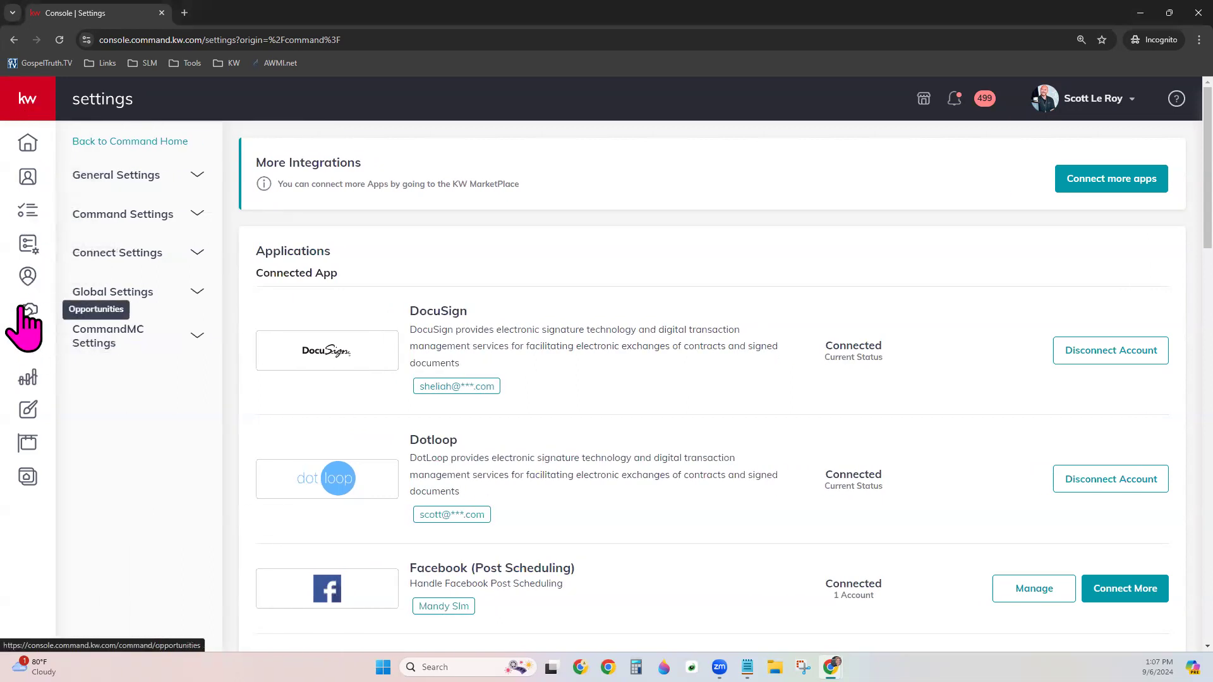
{"action": "left_click", "coordinate": [28, 310]}
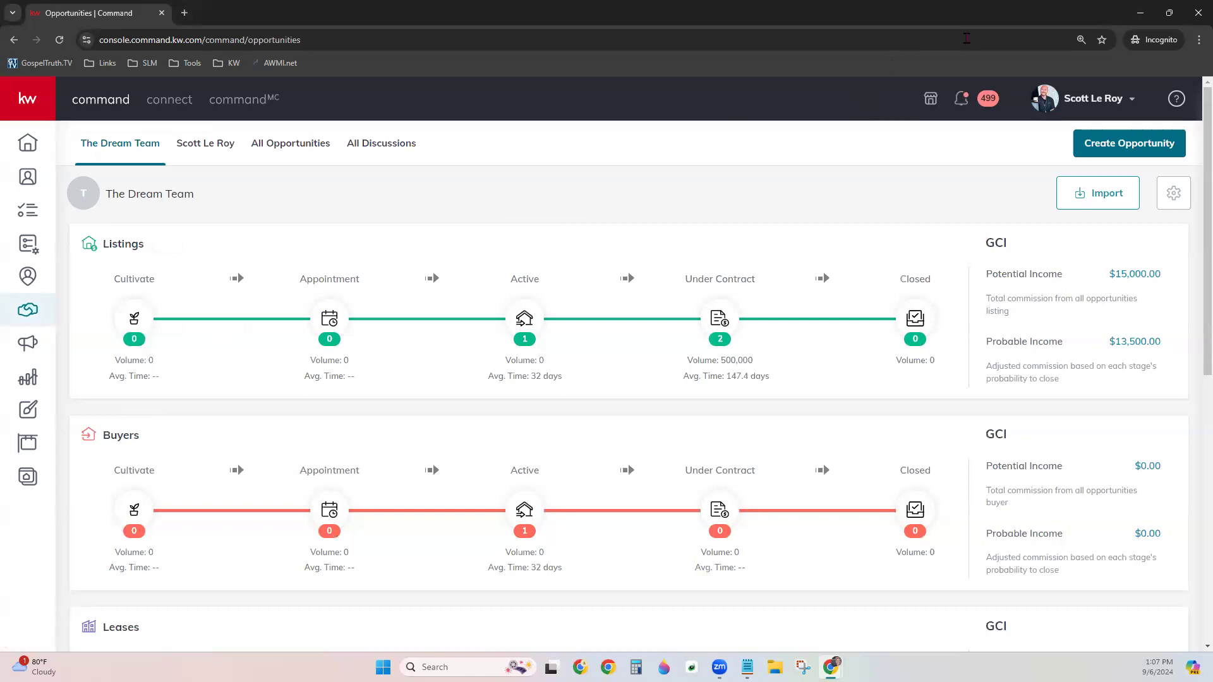
Step: Increase the browser zoom of the Opportunities page by one level
{"action": "left_click", "coordinate": [1199, 40]}
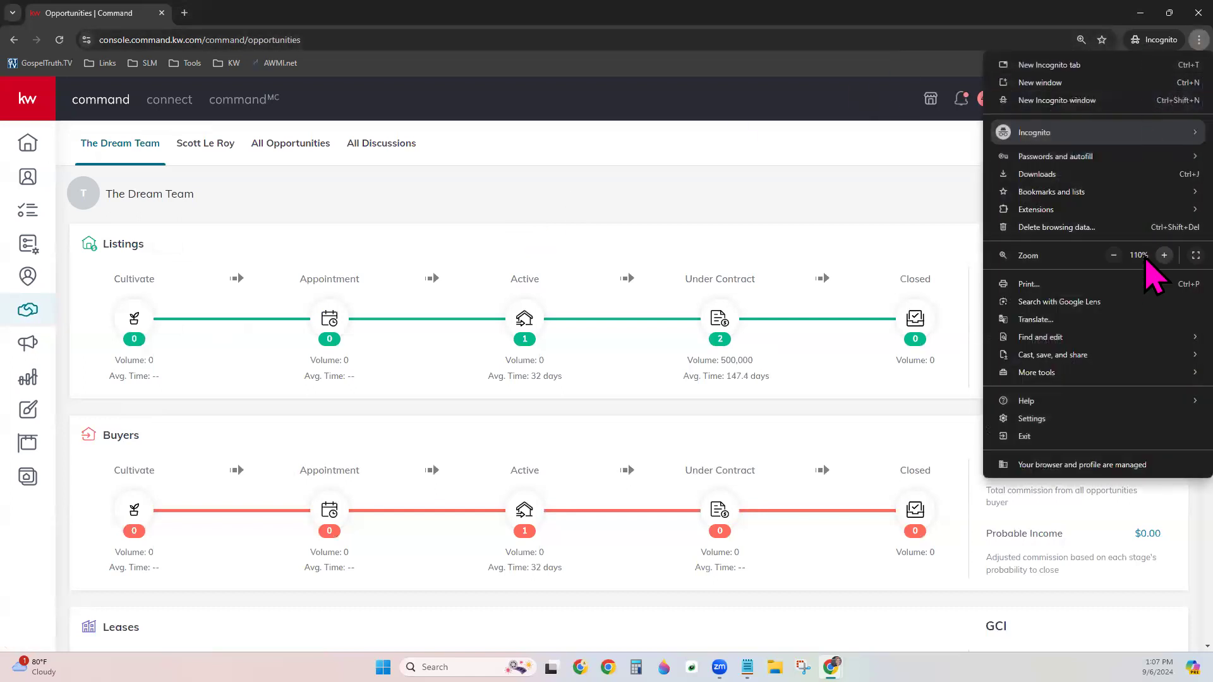
{"action": "left_click", "coordinate": [1163, 254]}
{"action": "left_click", "coordinate": [764, 190]}
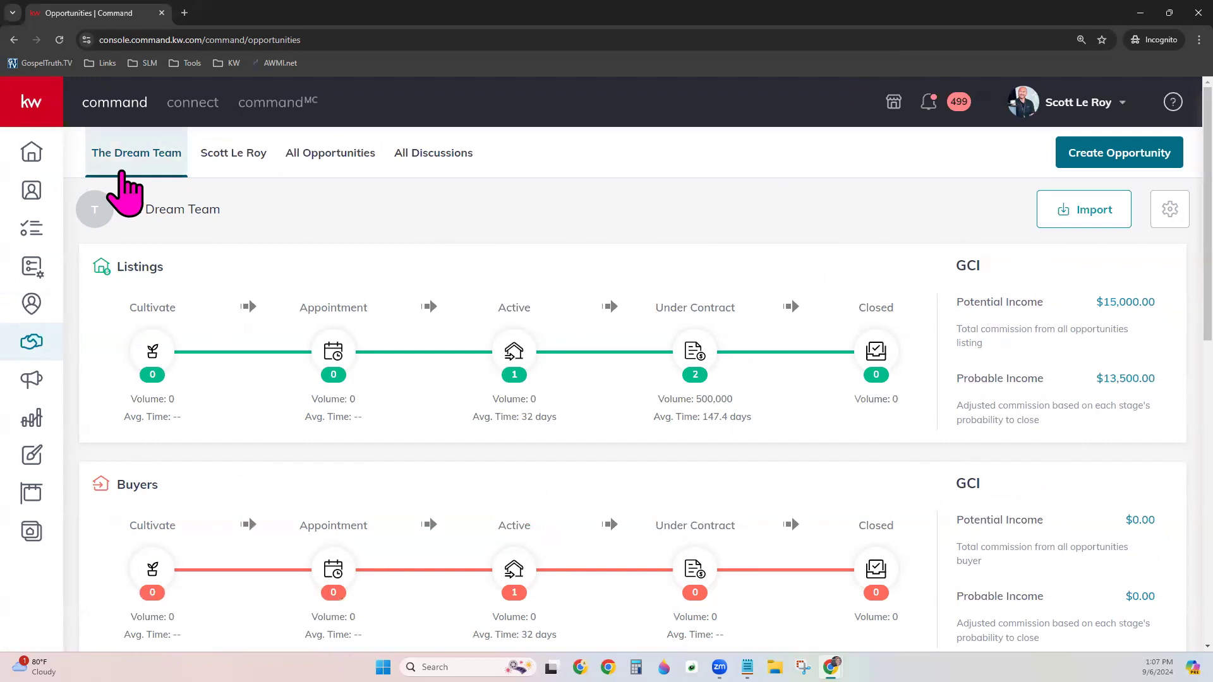
Step: Open the agent's personal pipeline and review its Listings, Buyers and Leases phases plus the Ratio and Activity summaries
{"action": "left_click", "coordinate": [221, 158]}
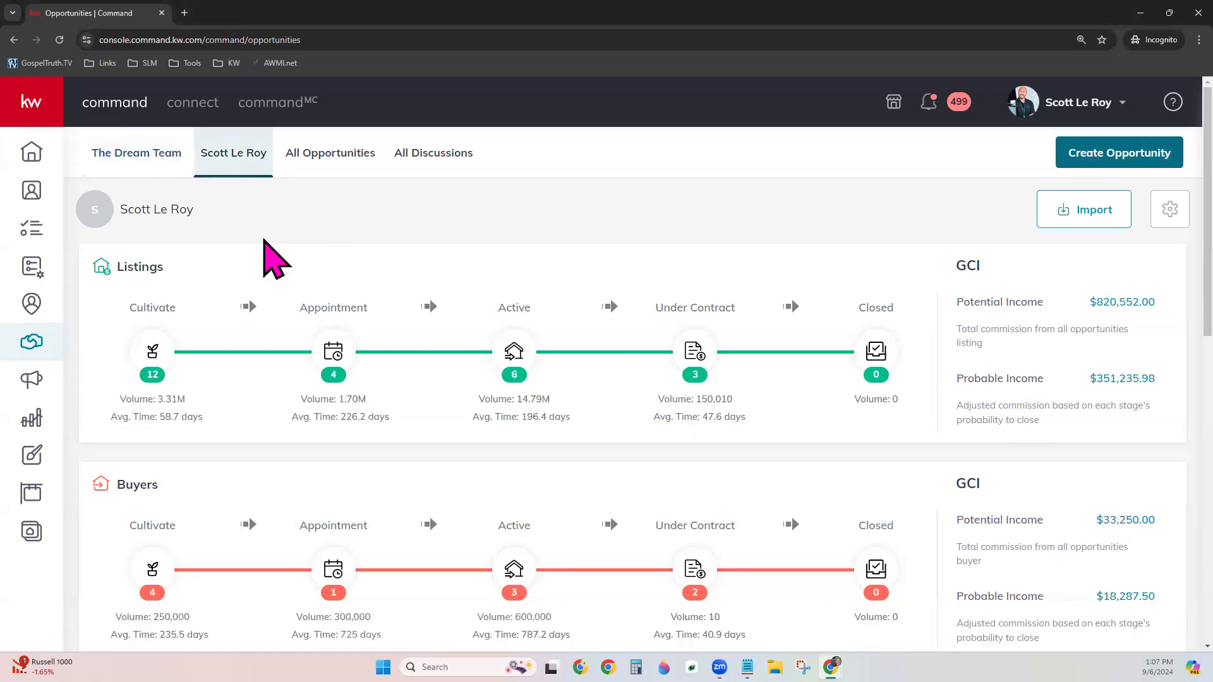
{"action": "left_click", "coordinate": [249, 154]}
{"action": "scroll", "coordinate": [527, 214], "scroll_direction": "down", "scroll_amount": 3}
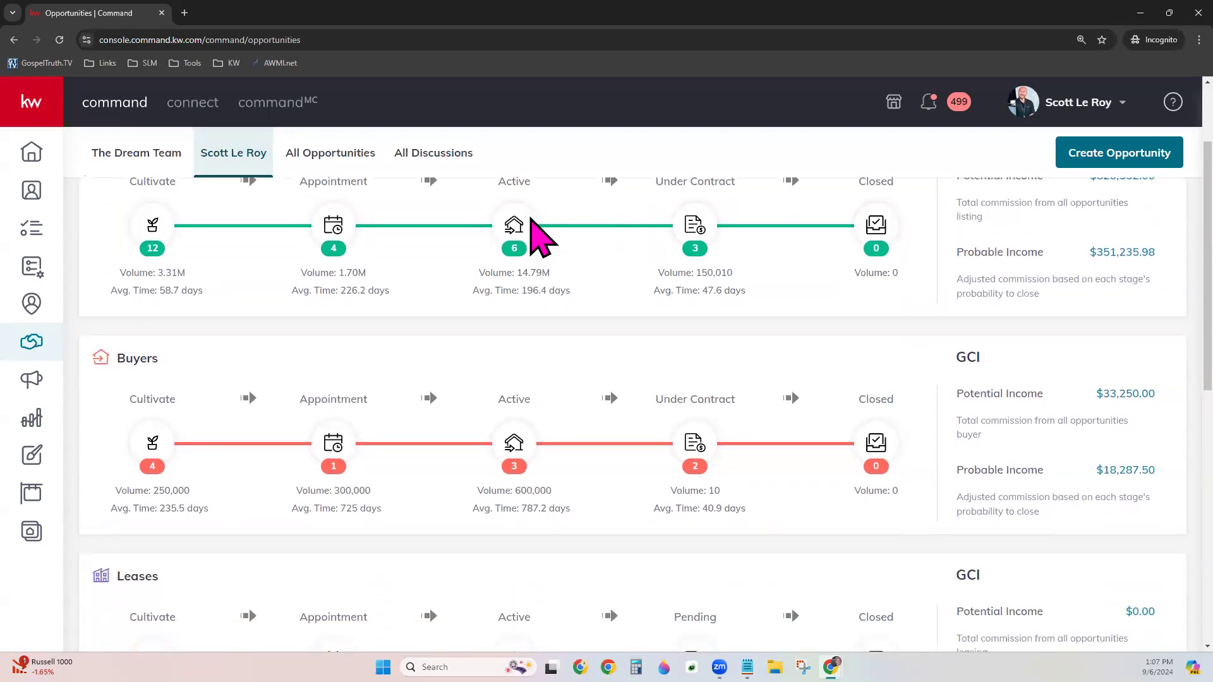
{"action": "scroll", "coordinate": [529, 221], "scroll_direction": "down", "scroll_amount": 5}
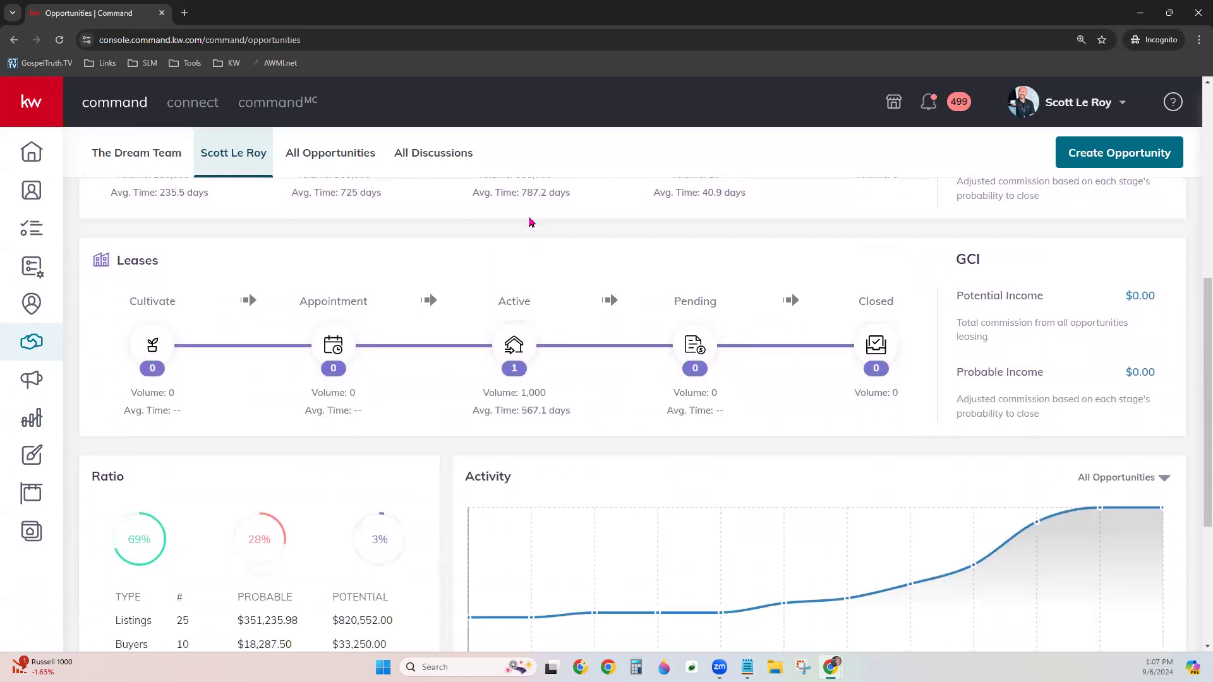
{"action": "scroll", "coordinate": [529, 222], "scroll_direction": "down", "scroll_amount": 2}
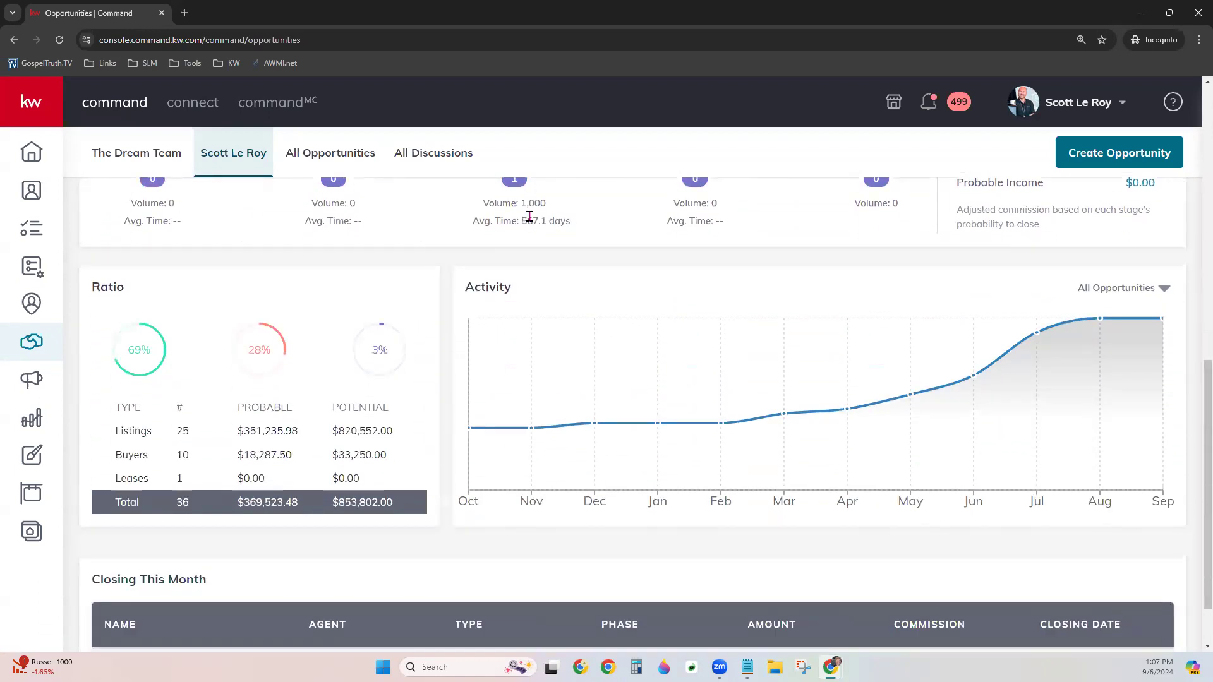
{"action": "scroll", "coordinate": [529, 217], "scroll_direction": "up", "scroll_amount": 4}
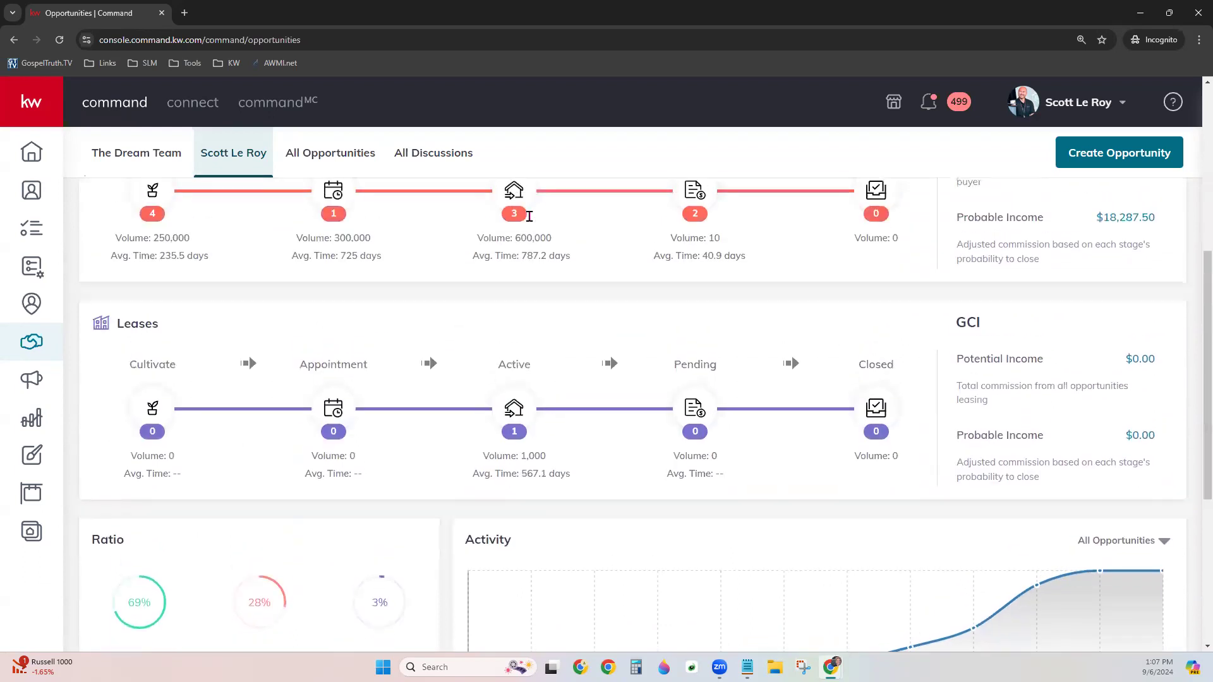
{"action": "scroll", "coordinate": [530, 216], "scroll_direction": "up", "scroll_amount": 6}
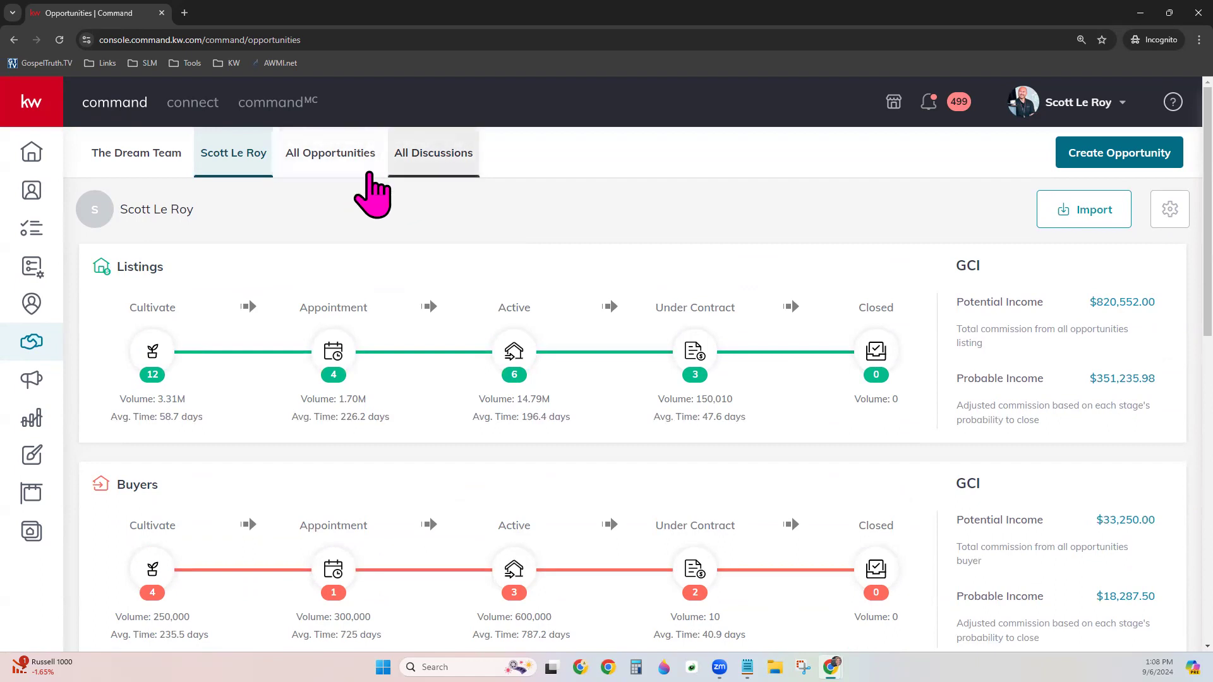
Step: View the All Opportunities and All Discussions lists, and return to the agent's personal pipeline
{"action": "left_click", "coordinate": [329, 142]}
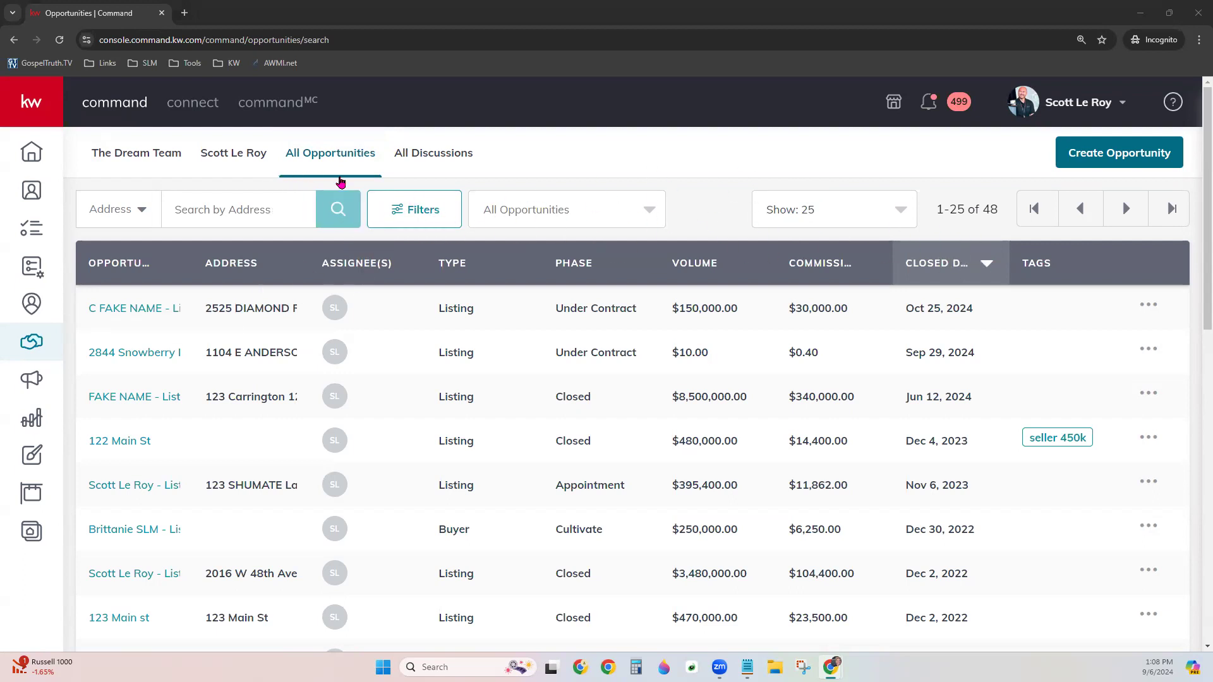
{"action": "left_click", "coordinate": [442, 153]}
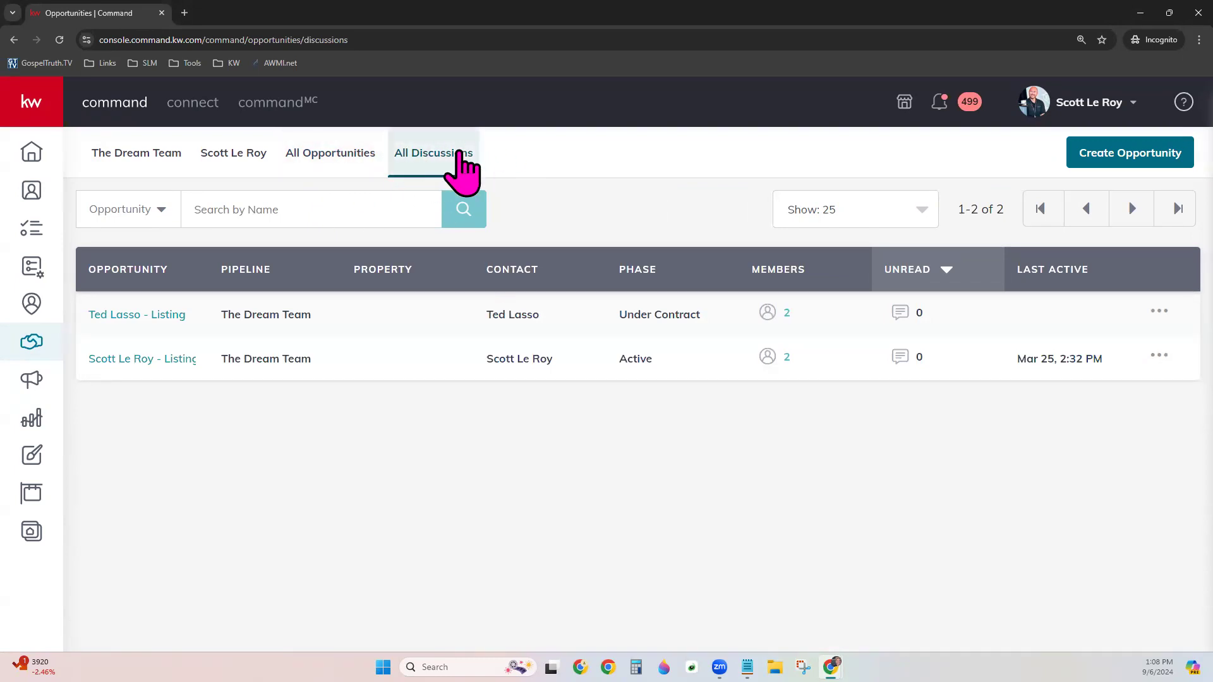
{"action": "left_click", "coordinate": [203, 179]}
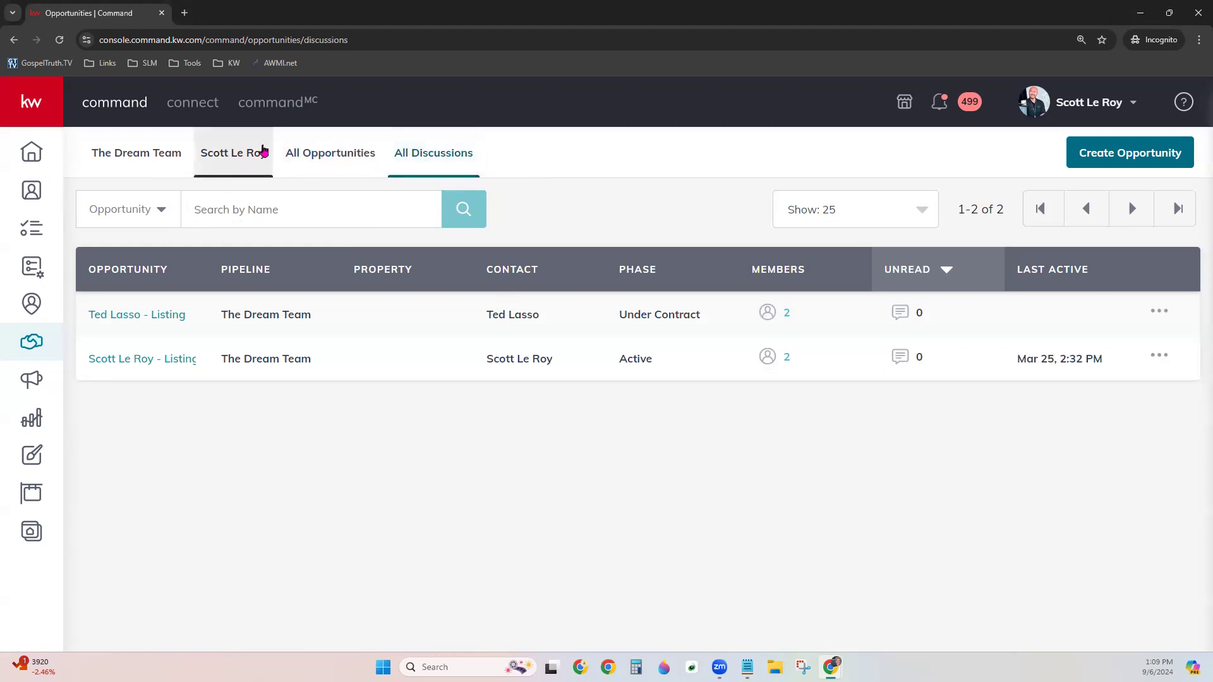
{"action": "left_click", "coordinate": [223, 156]}
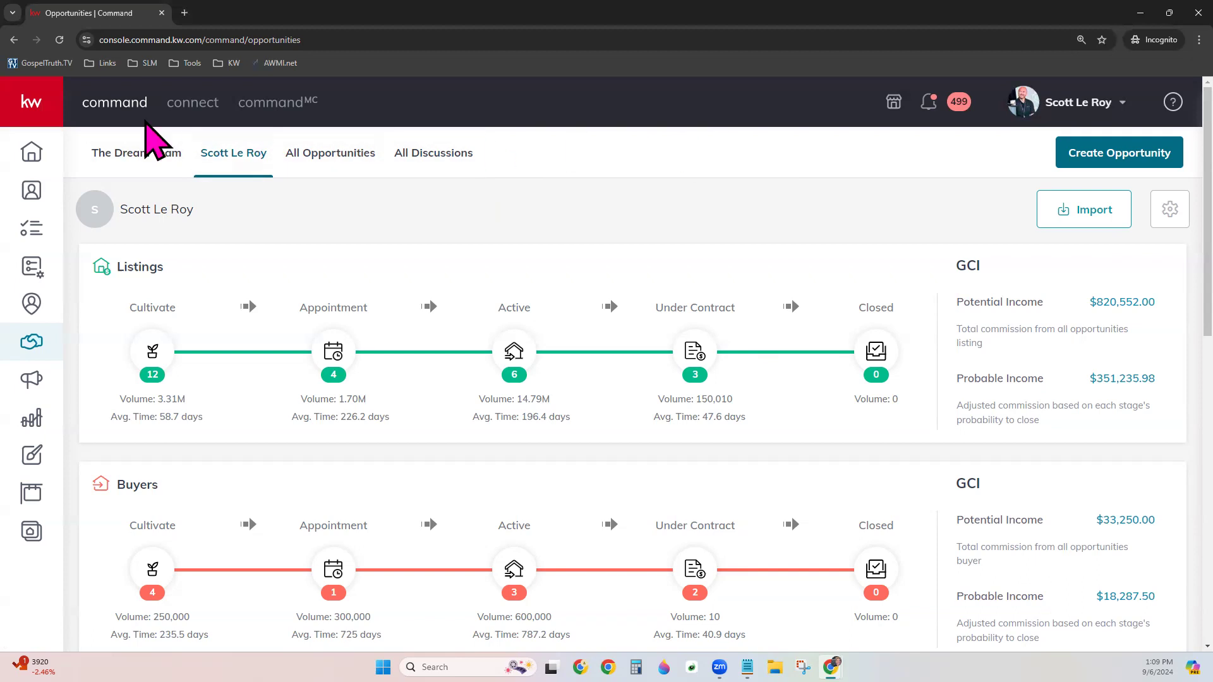
{"action": "left_click", "coordinate": [109, 149]}
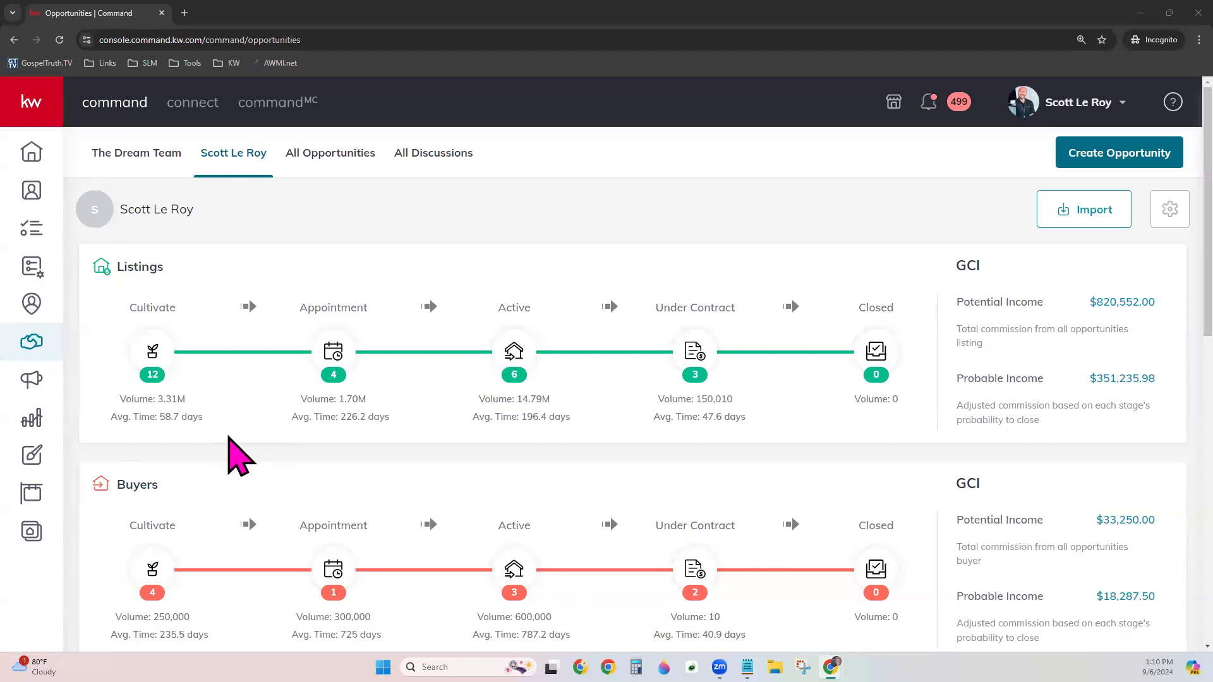
Step: Examine the phases from Cultivate to Closed in the Listings, Buyers and Leases pipelines
{"action": "scroll", "coordinate": [239, 455], "scroll_direction": "down", "scroll_amount": 1}
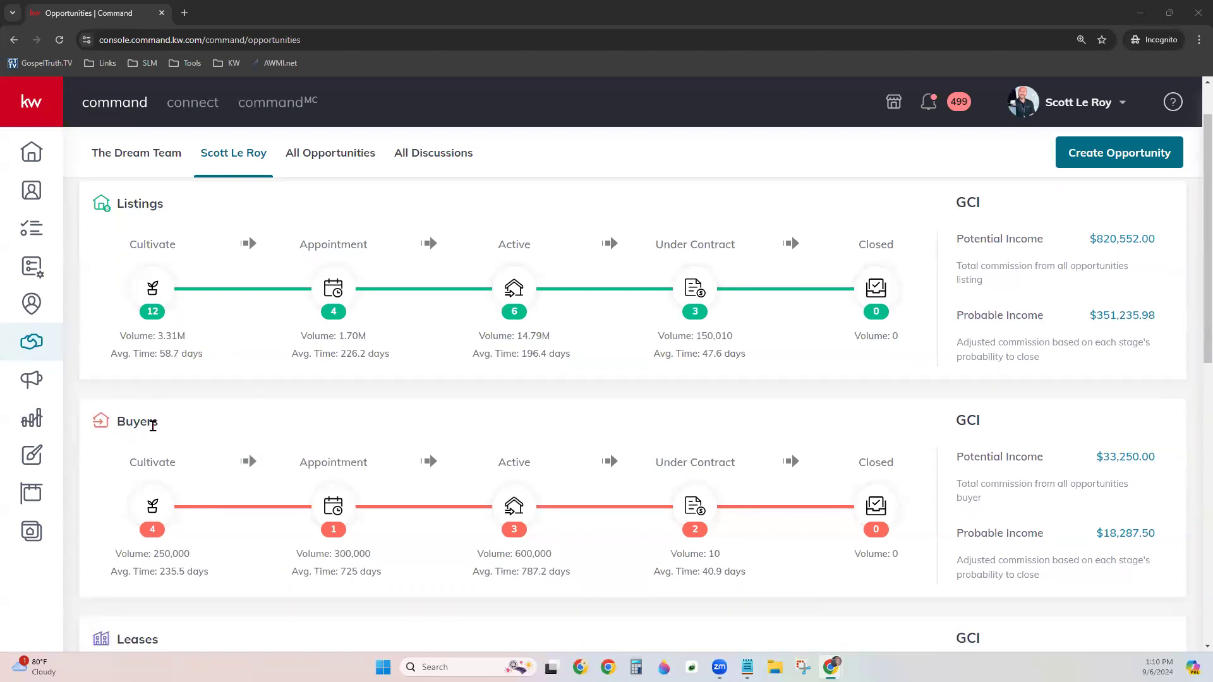
{"action": "scroll", "coordinate": [213, 475], "scroll_direction": "down", "scroll_amount": 3}
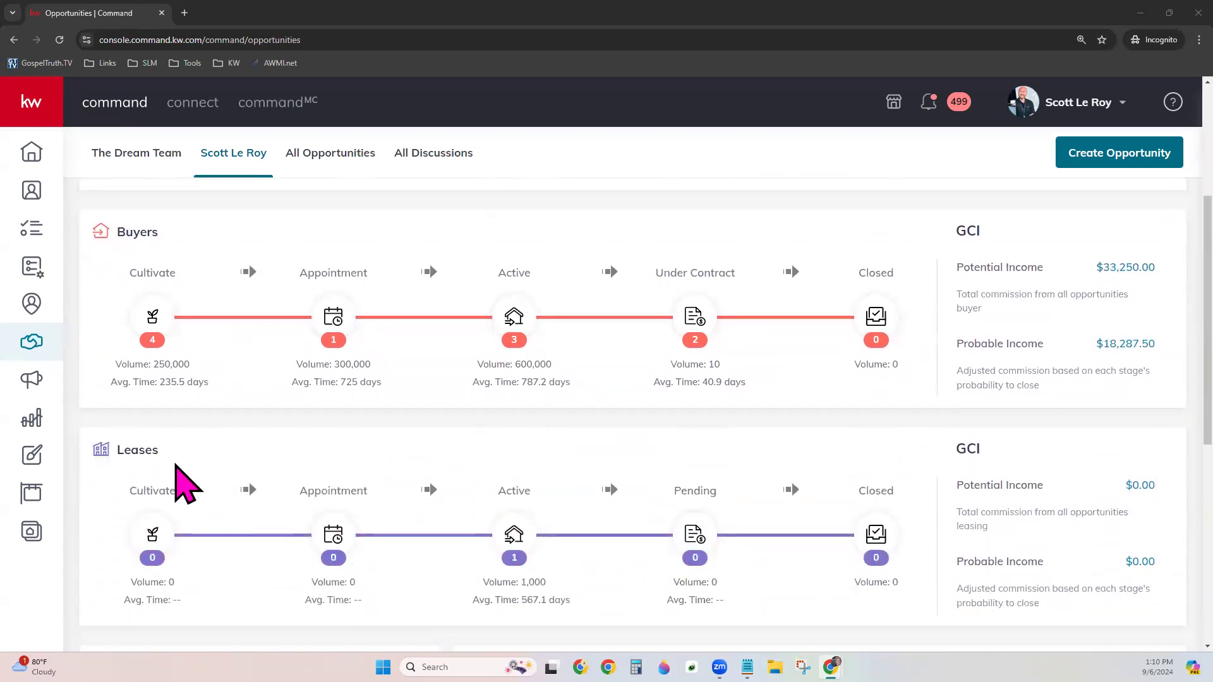
{"action": "scroll", "coordinate": [168, 448], "scroll_direction": "up", "scroll_amount": 2}
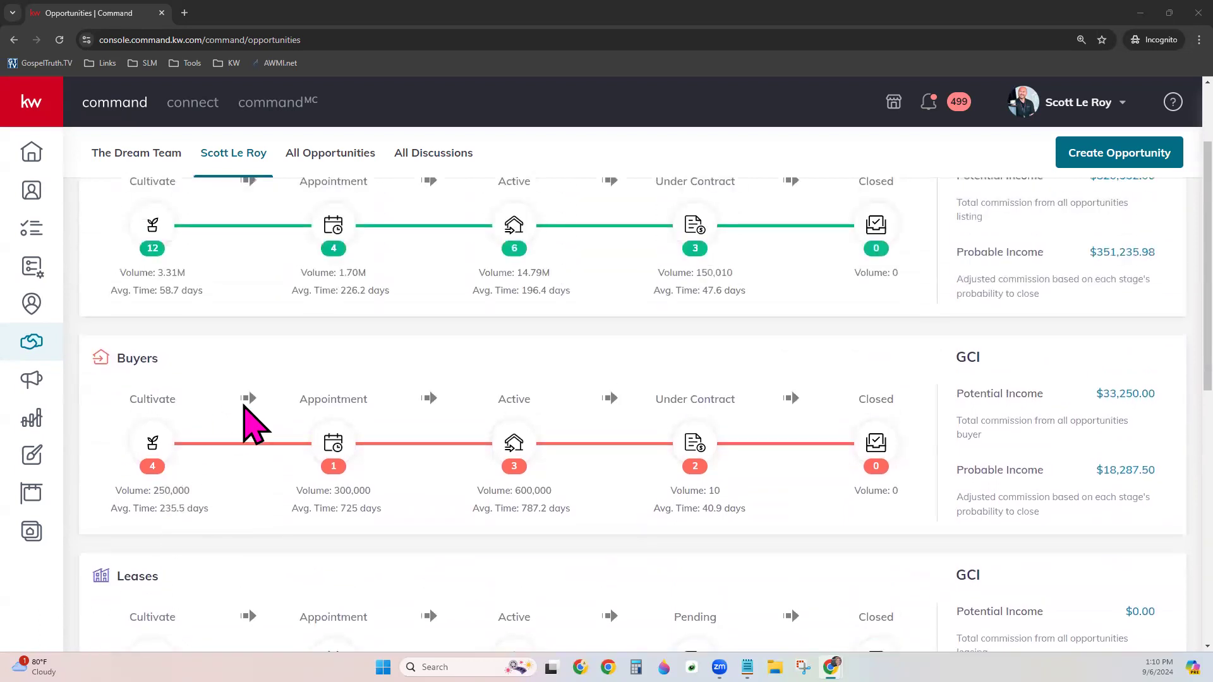
{"action": "scroll", "coordinate": [285, 411], "scroll_direction": "up", "scroll_amount": 2}
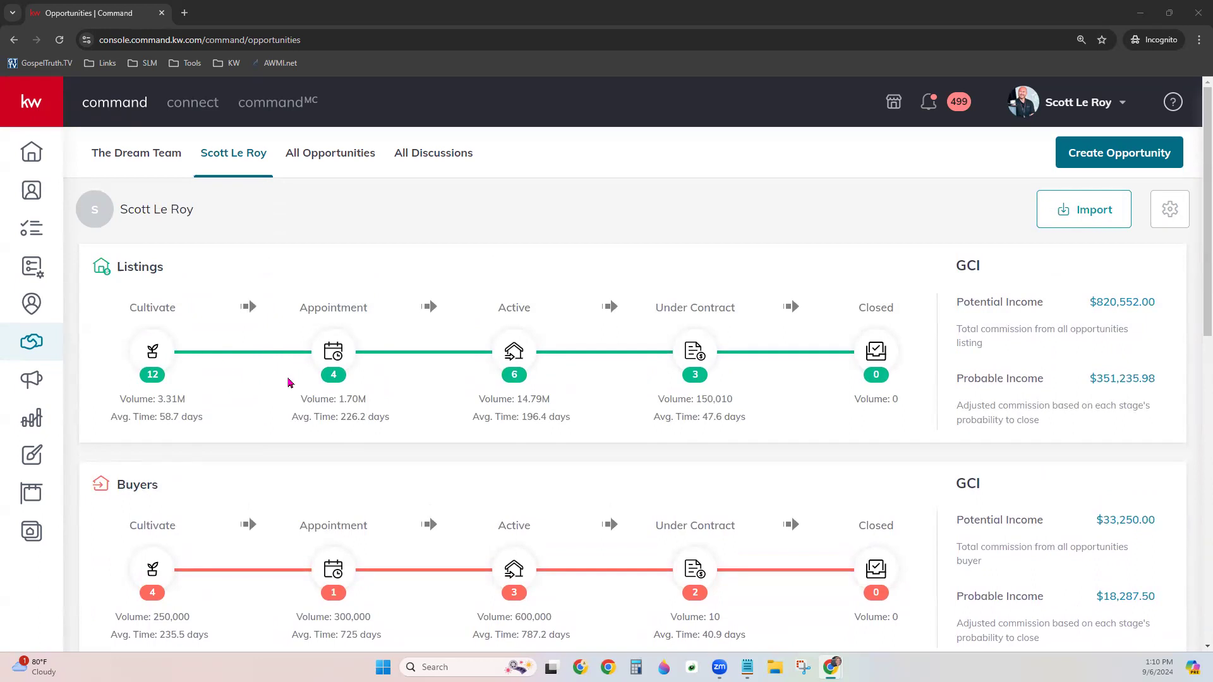
{"action": "scroll", "coordinate": [294, 484], "scroll_direction": "down", "scroll_amount": 2}
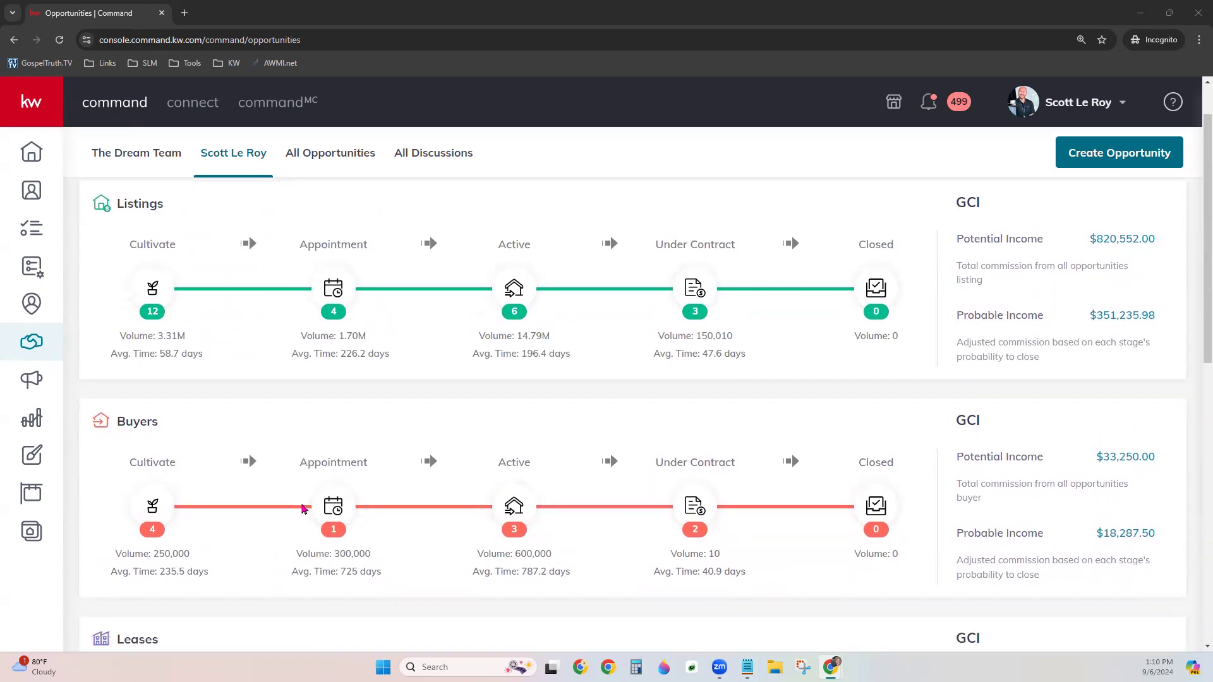
{"action": "scroll", "coordinate": [323, 468], "scroll_direction": "down", "scroll_amount": 2}
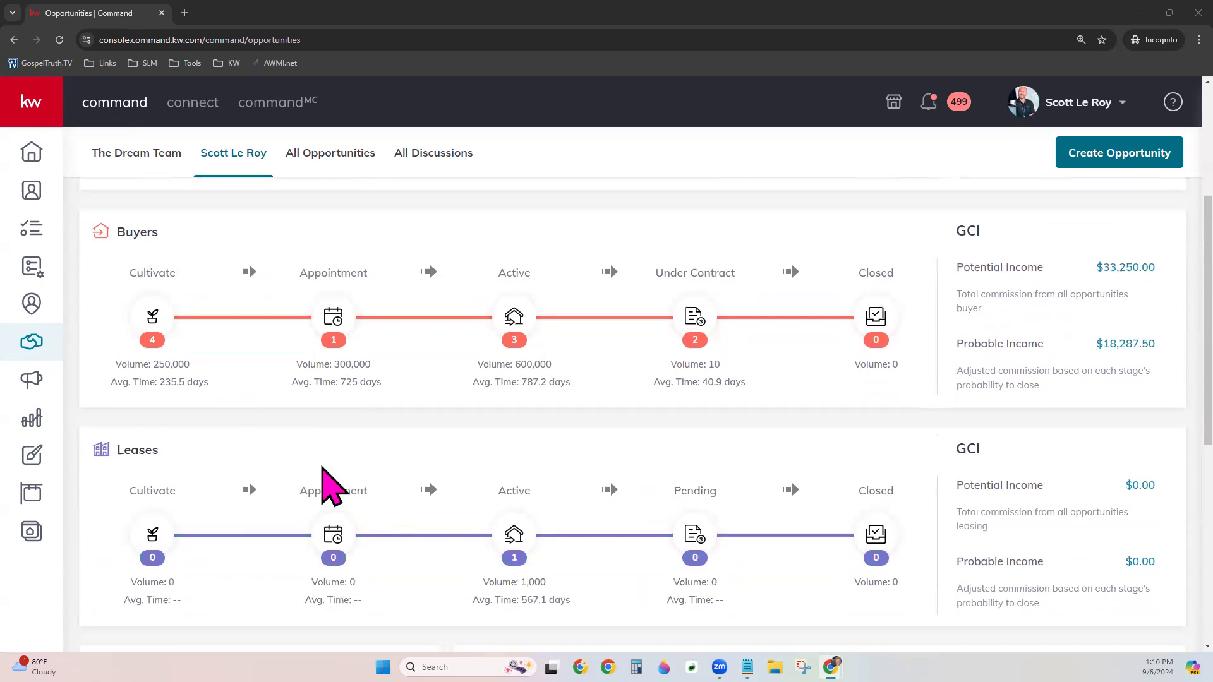
{"action": "scroll", "coordinate": [323, 471], "scroll_direction": "down", "scroll_amount": 1}
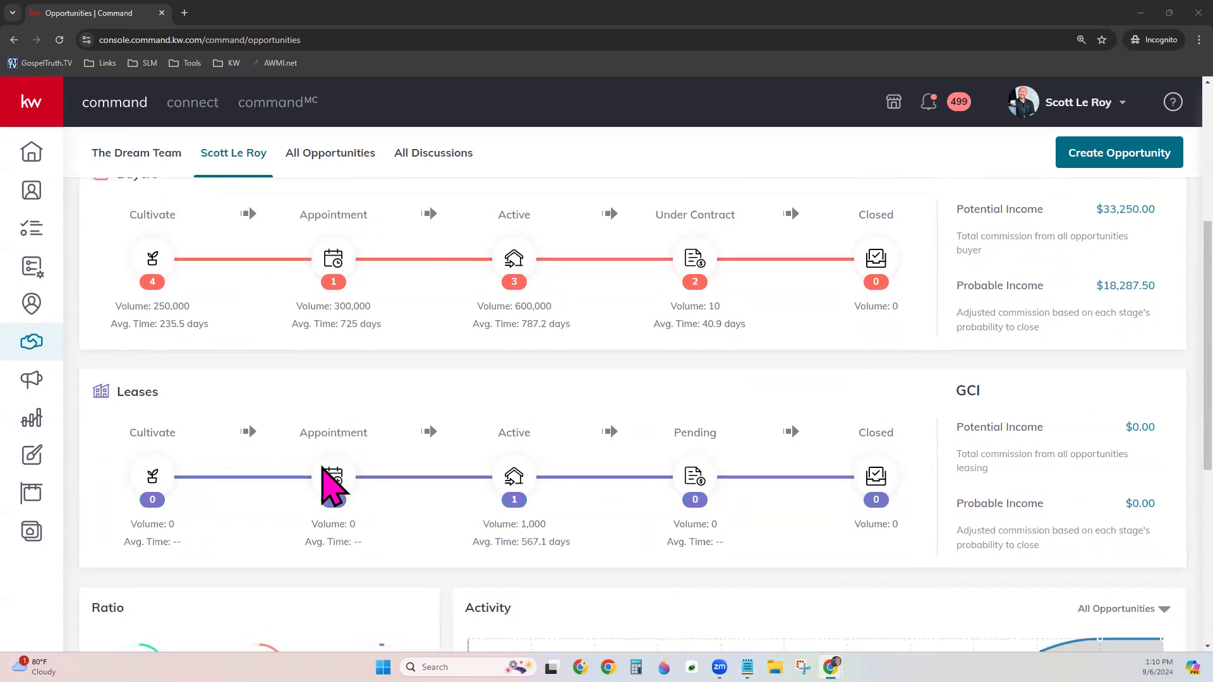
{"action": "scroll", "coordinate": [324, 471], "scroll_direction": "up", "scroll_amount": 4}
{"action": "scroll", "coordinate": [323, 487], "scroll_direction": "up", "scroll_amount": 1}
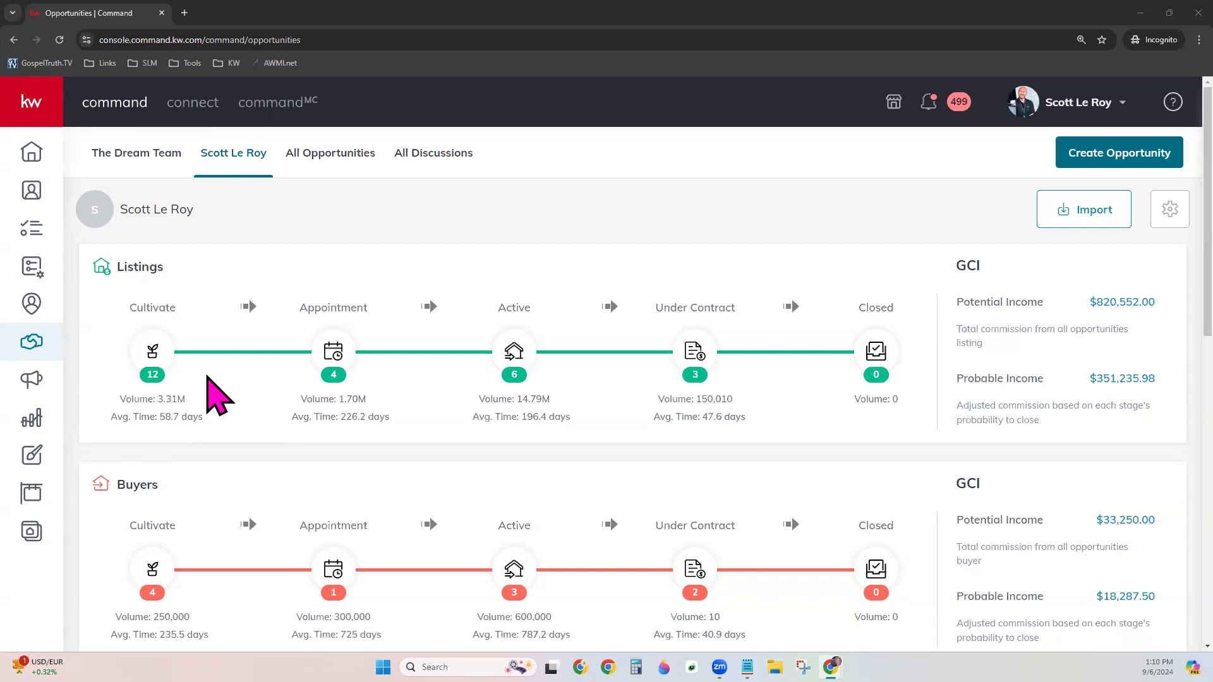
Step: Check the All Opportunities list again and compare the phases of the listing, buyer and lease tracks in the personal pipeline
{"action": "left_click", "coordinate": [344, 171]}
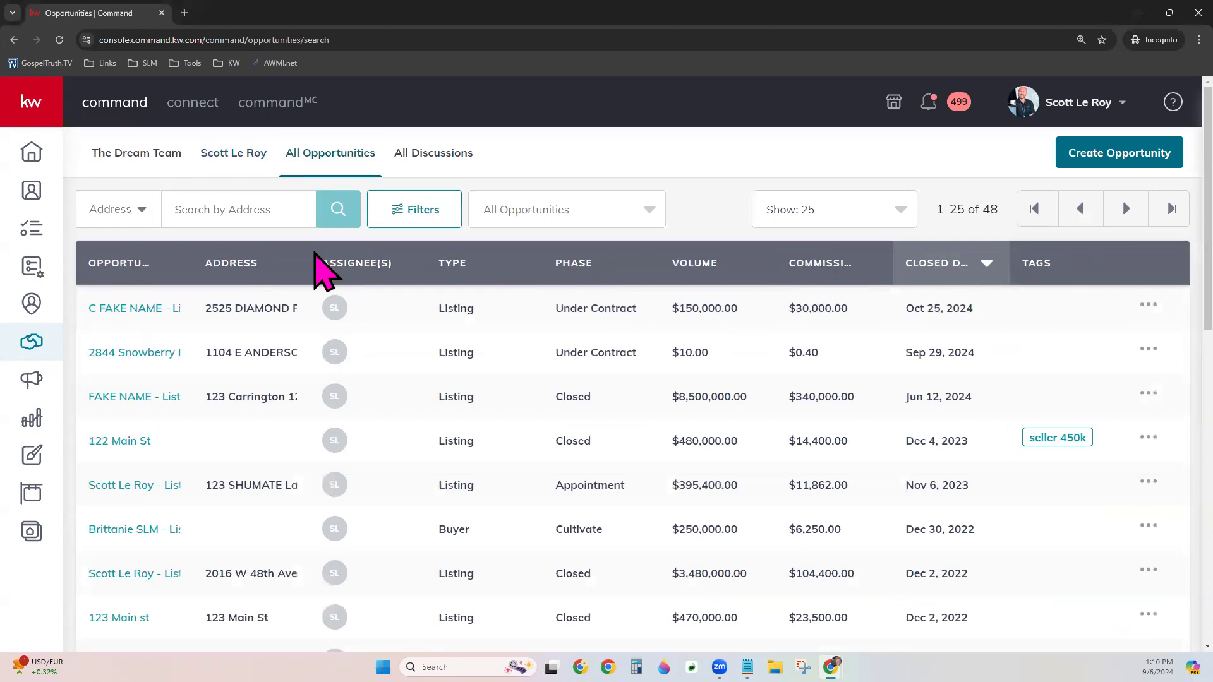
{"action": "left_click", "coordinate": [248, 157]}
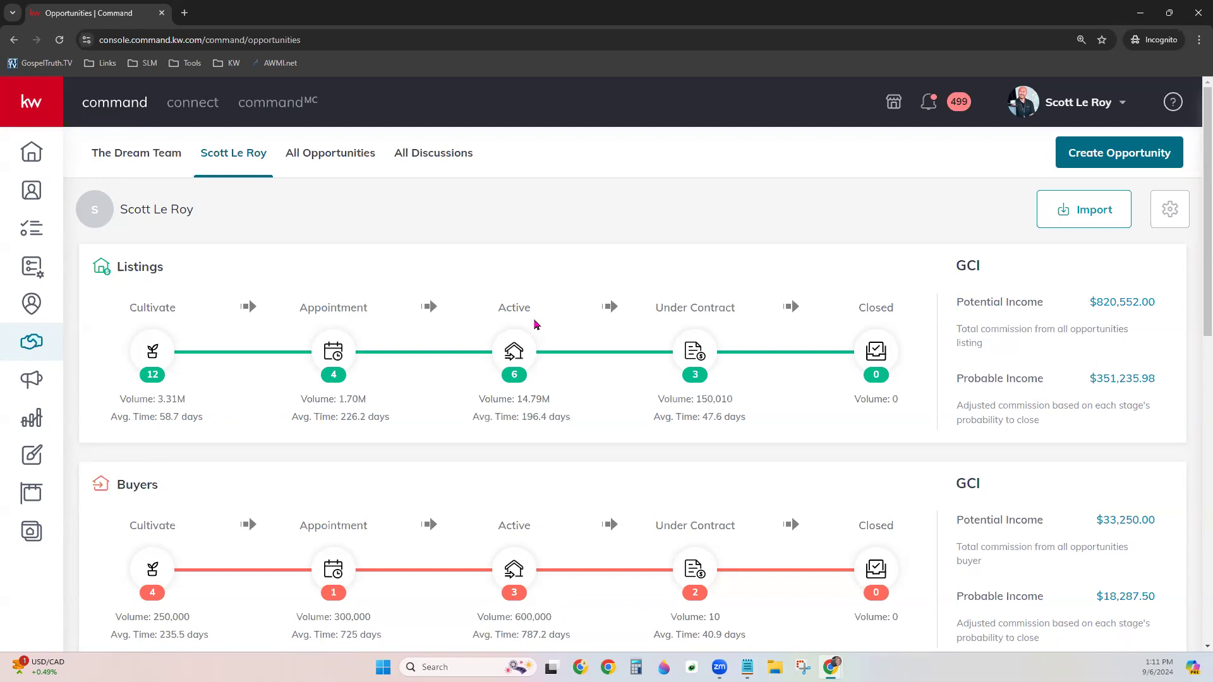
{"action": "scroll", "coordinate": [603, 538], "scroll_direction": "down", "scroll_amount": 3}
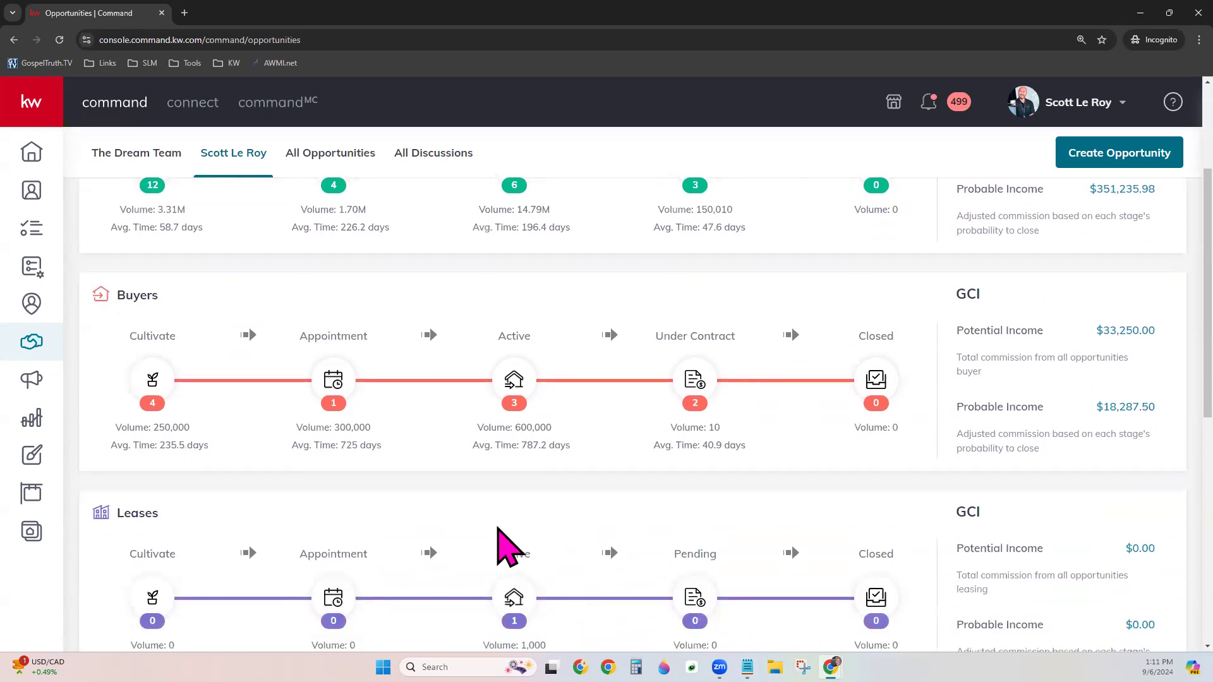
{"action": "scroll", "coordinate": [523, 533], "scroll_direction": "up", "scroll_amount": 3}
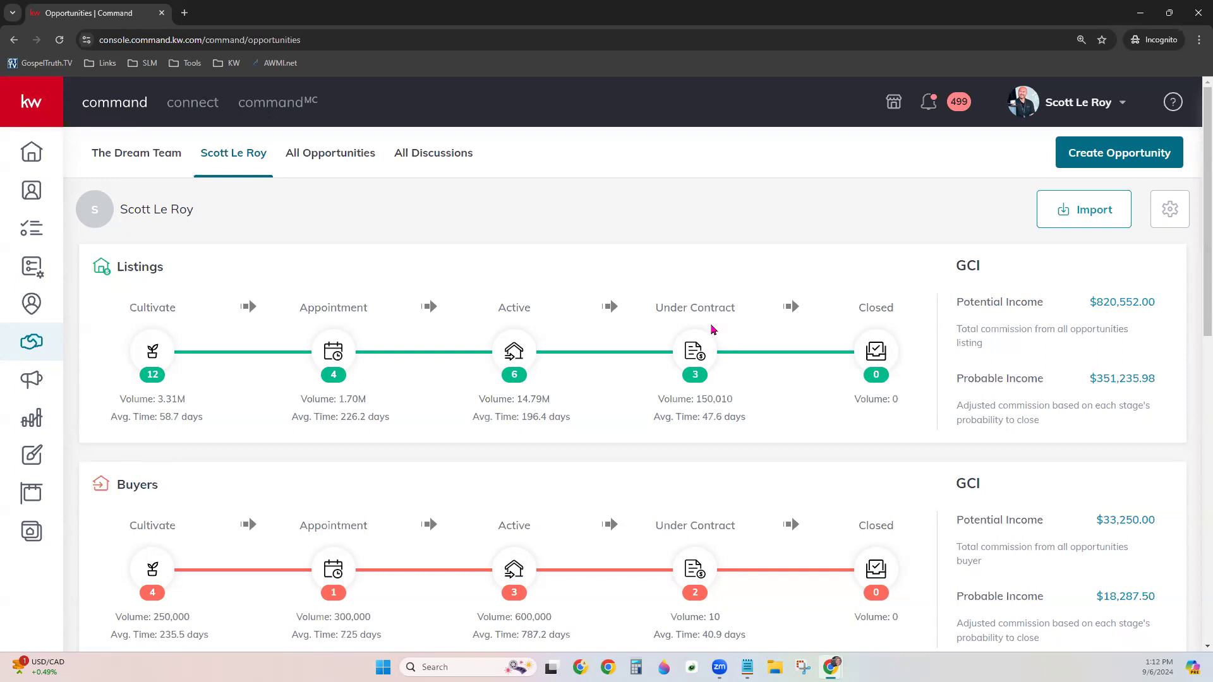
{"action": "scroll", "coordinate": [712, 329], "scroll_direction": "down", "scroll_amount": 4}
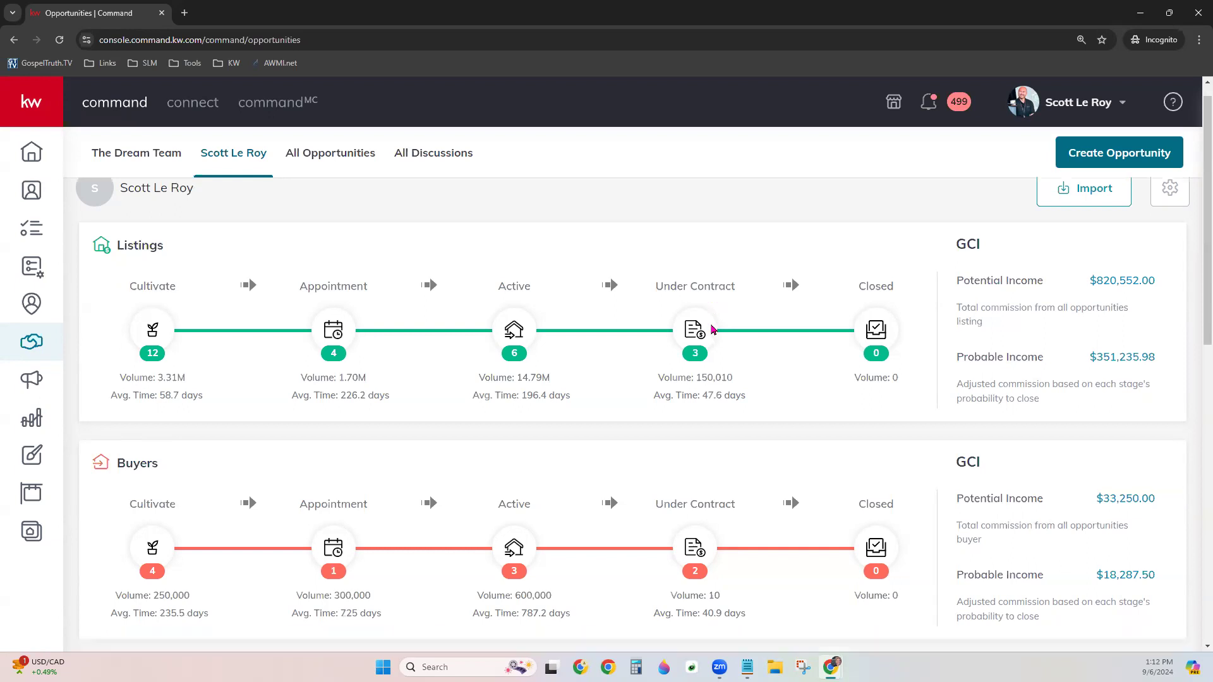
Step: Review the remaining pipelines and examine the average time for the Listings Cultivate and Appointment phases
{"action": "scroll", "coordinate": [712, 329], "scroll_direction": "down", "scroll_amount": 1}
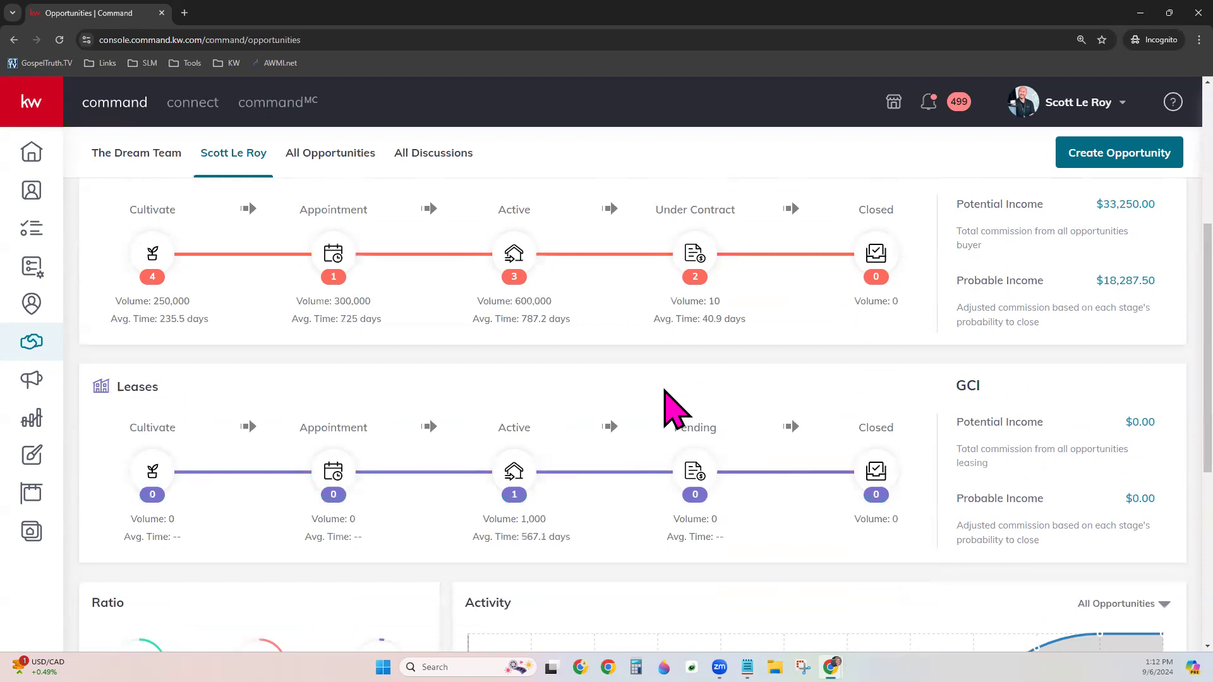
{"action": "scroll", "coordinate": [695, 388], "scroll_direction": "up", "scroll_amount": 5}
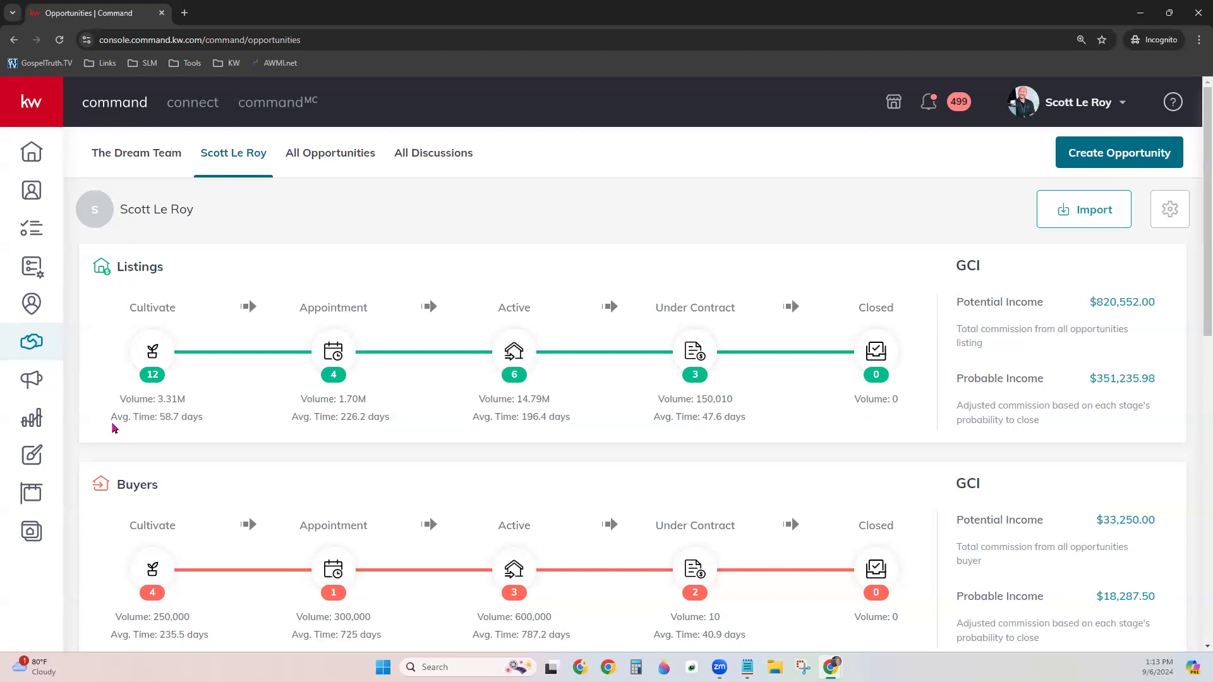
{"action": "left_click_drag", "start_coordinate": [112, 418], "coordinate": [205, 429]}
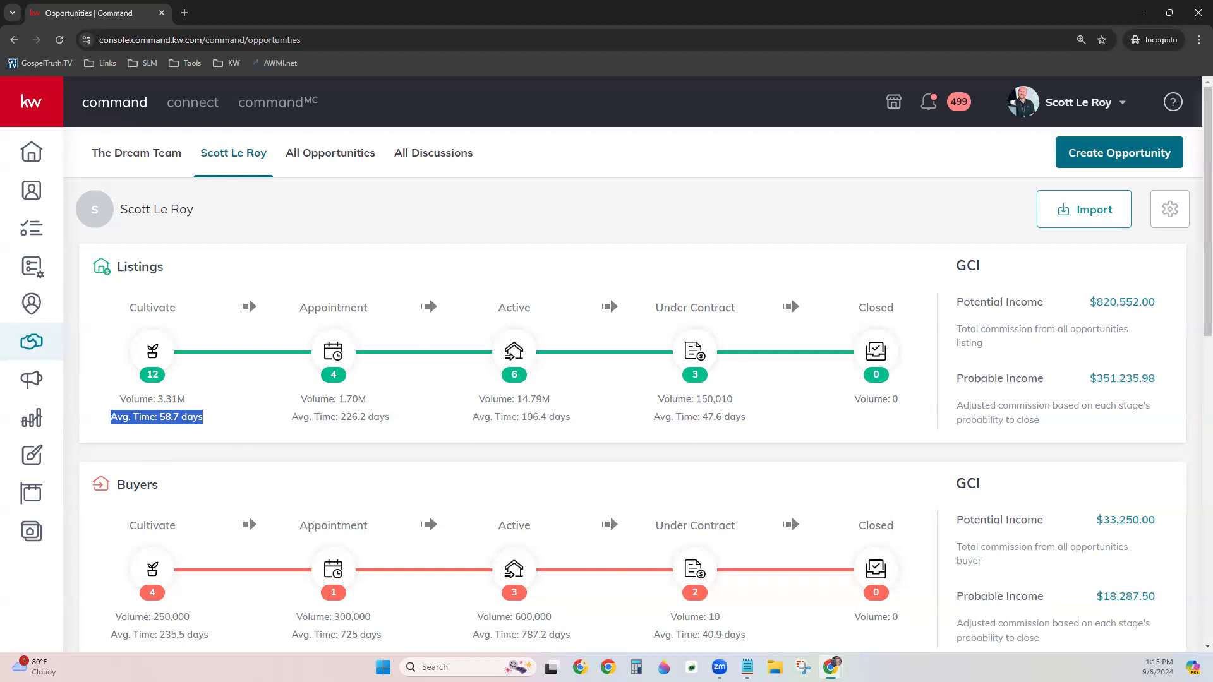
{"action": "left_click", "coordinate": [273, 430]}
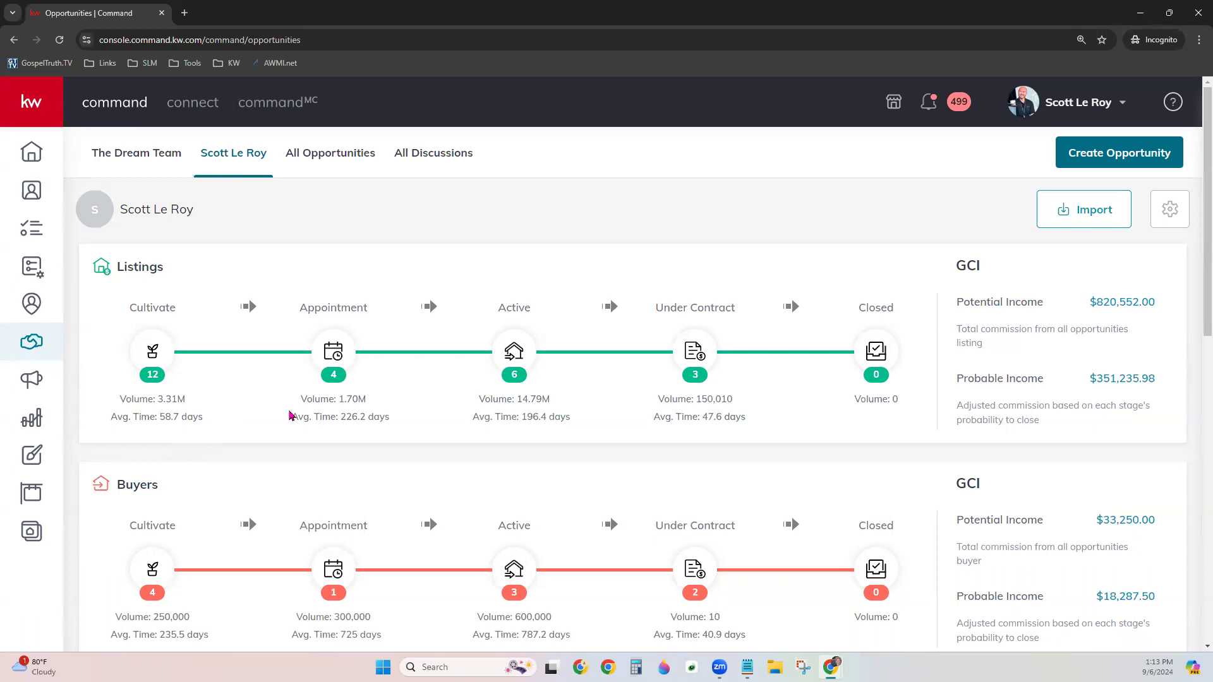
{"action": "left_click_drag", "start_coordinate": [290, 415], "coordinate": [401, 433]}
{"action": "left_click", "coordinate": [373, 449]}
Step: Examine the Potential Income and Probable Income figures in the GCI summary of the Listings pipeline
{"action": "left_click_drag", "start_coordinate": [953, 266], "coordinate": [981, 266]}
{"action": "left_click_drag", "start_coordinate": [955, 302], "coordinate": [1052, 311]}
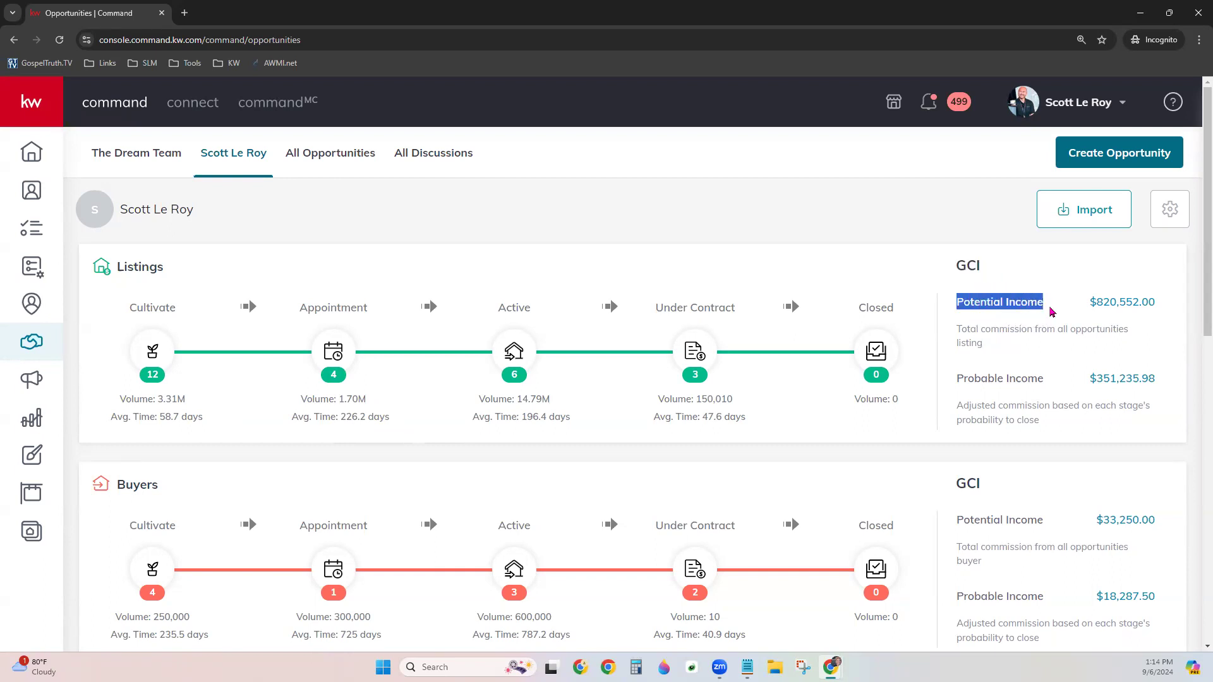
{"action": "left_click_drag", "start_coordinate": [957, 377], "coordinate": [1050, 392]}
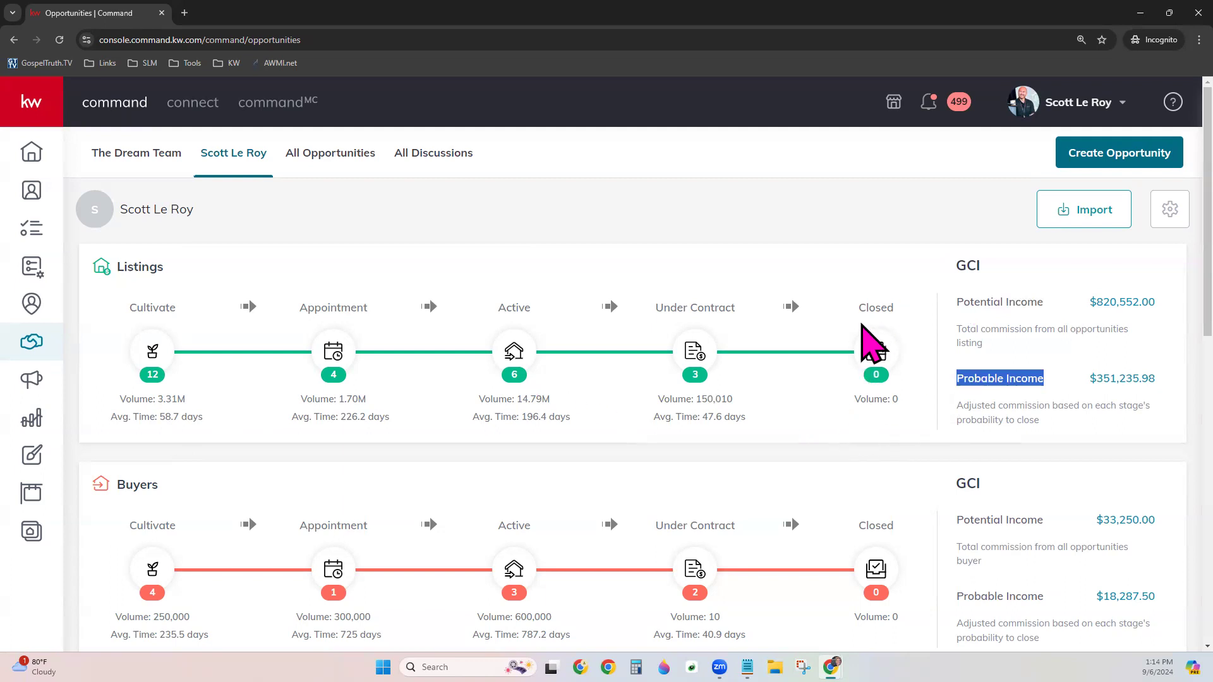
{"action": "left_click_drag", "start_coordinate": [1164, 304], "coordinate": [949, 302]}
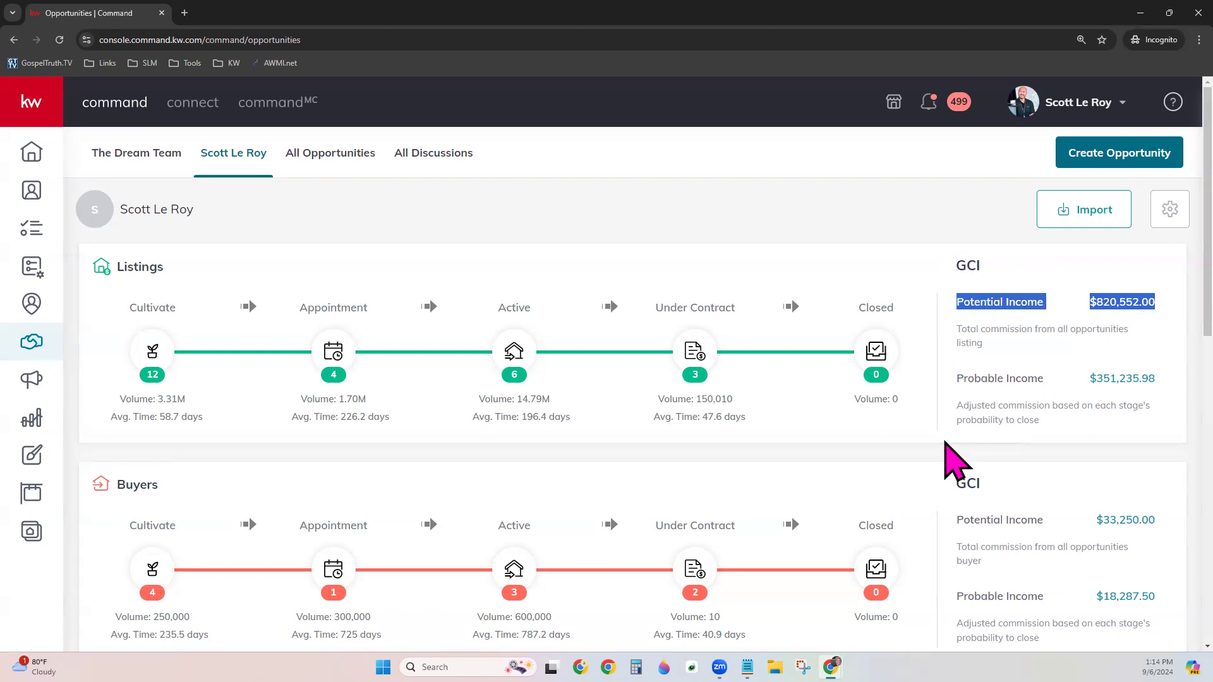
{"action": "left_click_drag", "start_coordinate": [1162, 379], "coordinate": [952, 379]}
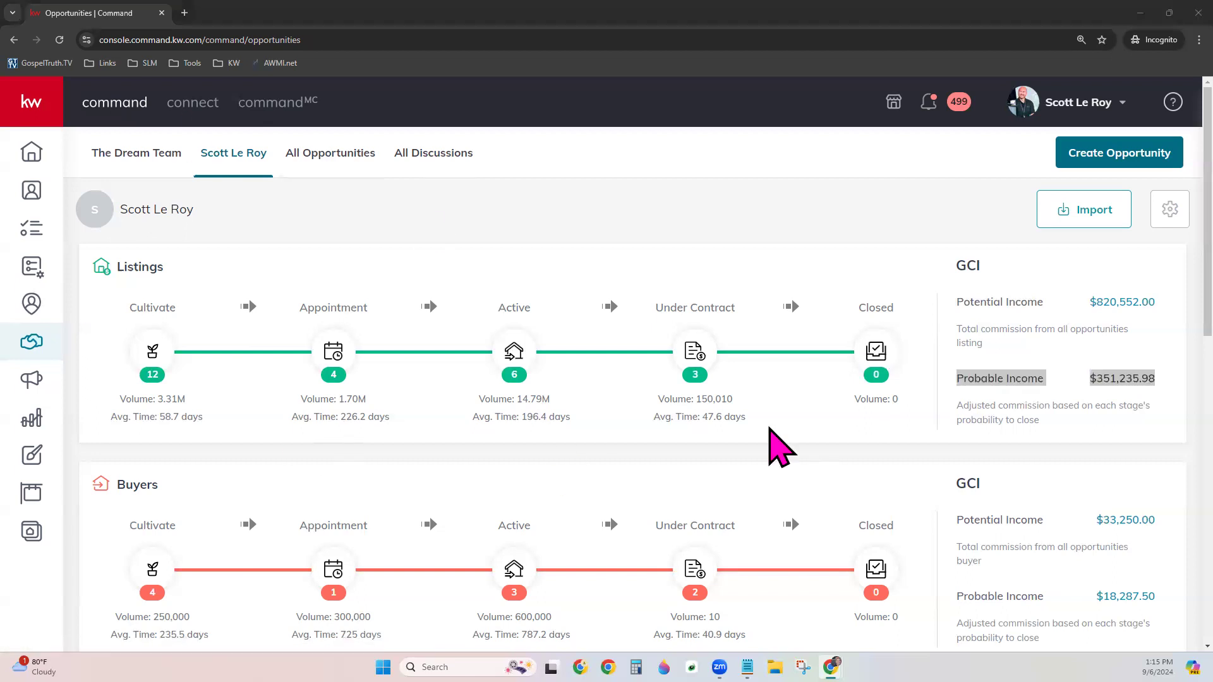
{"action": "left_click", "coordinate": [988, 393]}
{"action": "left_click_drag", "start_coordinate": [955, 379], "coordinate": [1165, 380]}
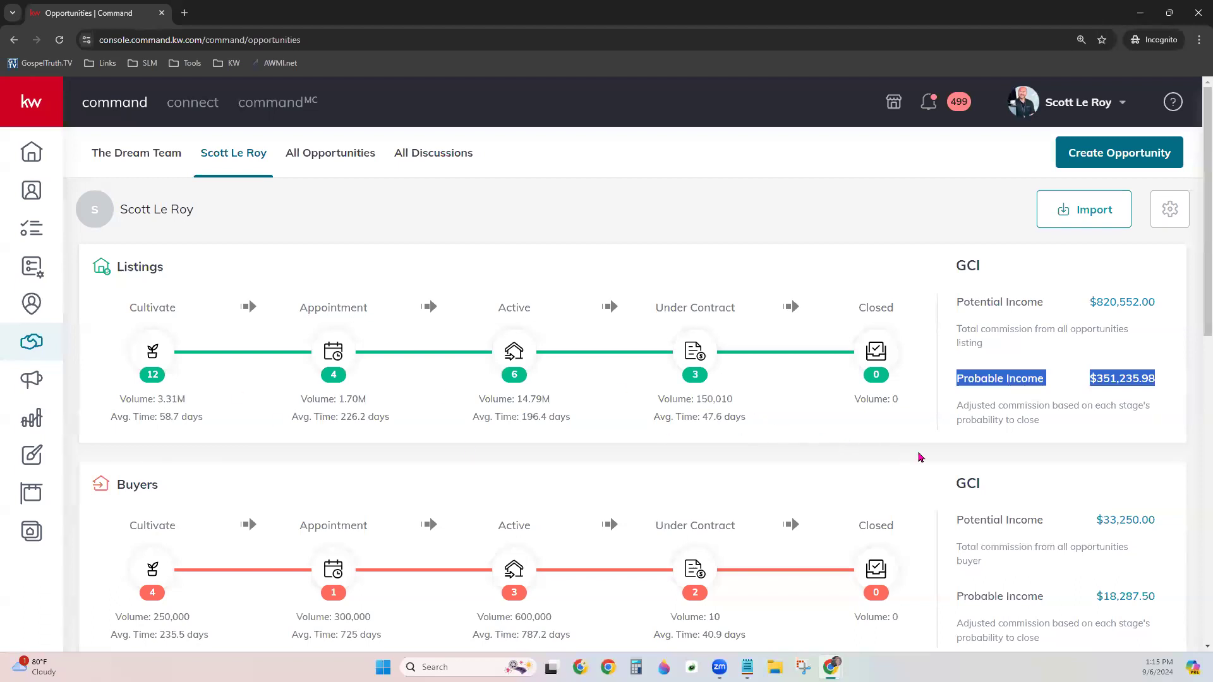
{"action": "left_click", "coordinate": [1123, 444]}
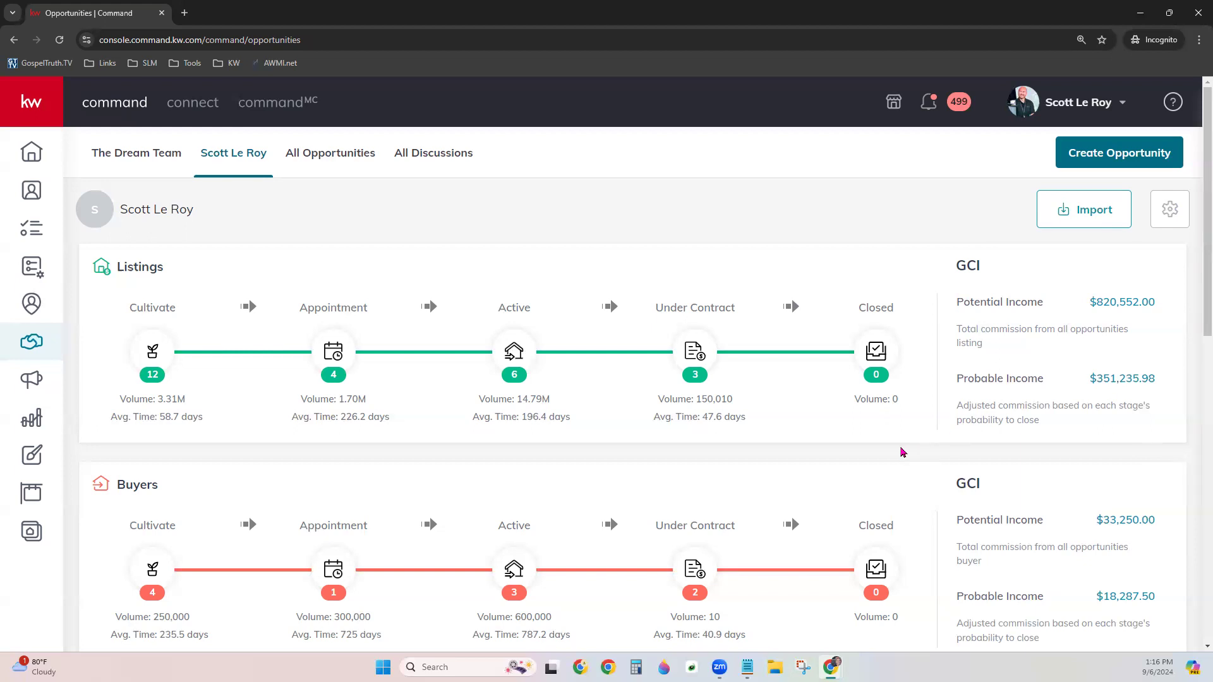
Step: Review the Buyers and Leases pipelines and the Ratio summary of opportunities by type
{"action": "scroll", "coordinate": [902, 452], "scroll_direction": "down", "scroll_amount": 1}
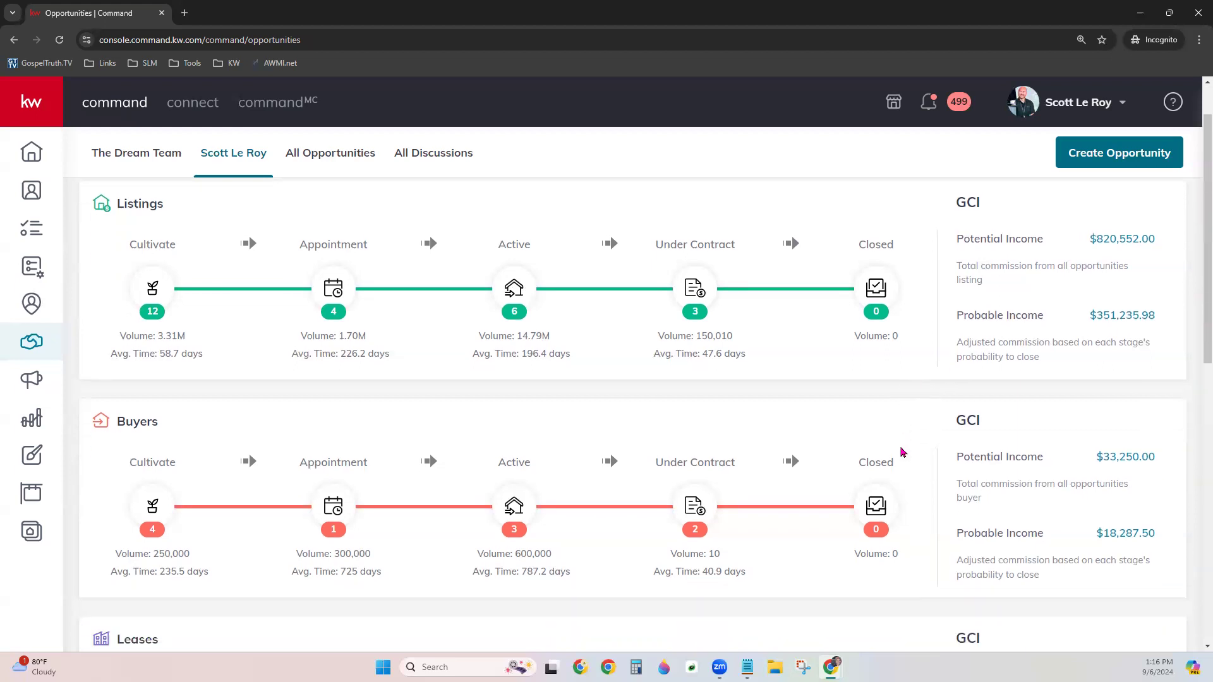
{"action": "scroll", "coordinate": [902, 453], "scroll_direction": "down", "scroll_amount": 2}
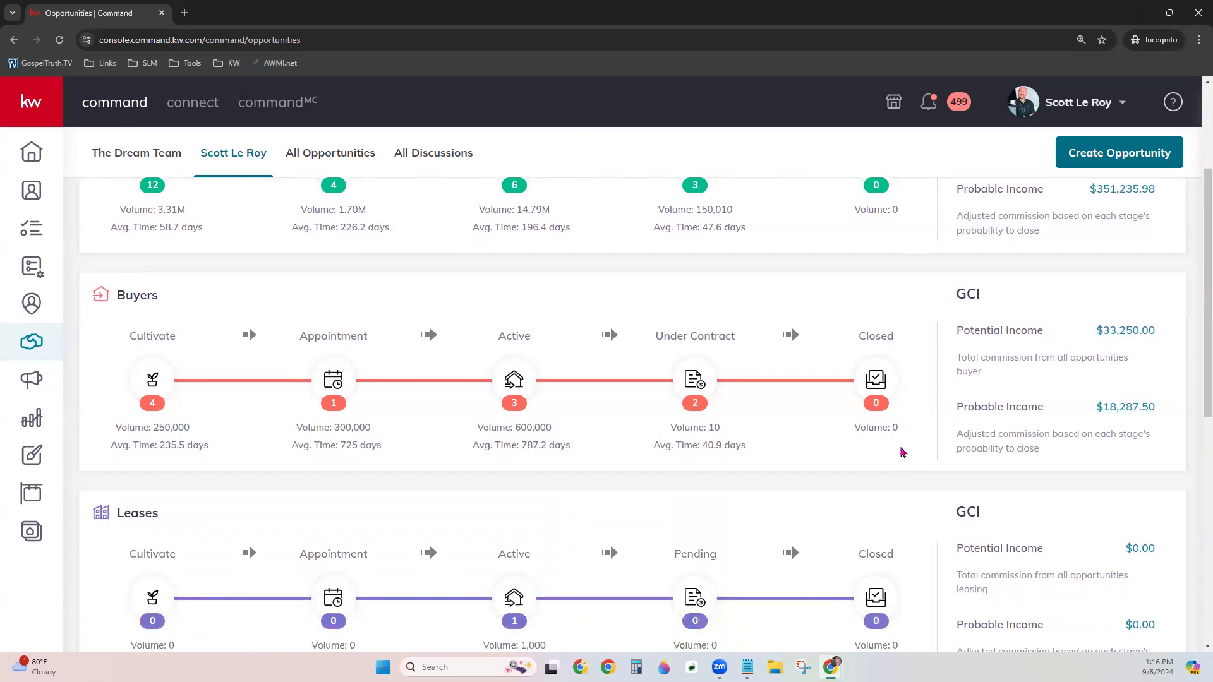
{"action": "scroll", "coordinate": [902, 452], "scroll_direction": "down", "scroll_amount": 3}
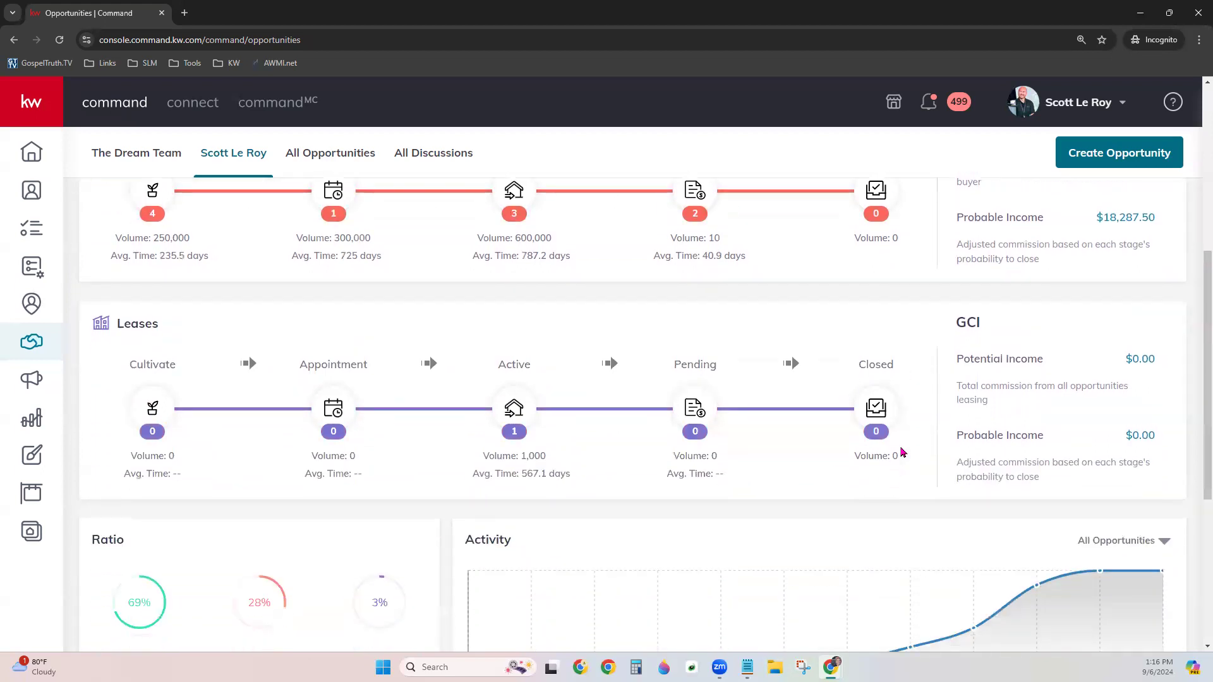
{"action": "scroll", "coordinate": [902, 452], "scroll_direction": "down", "scroll_amount": 5}
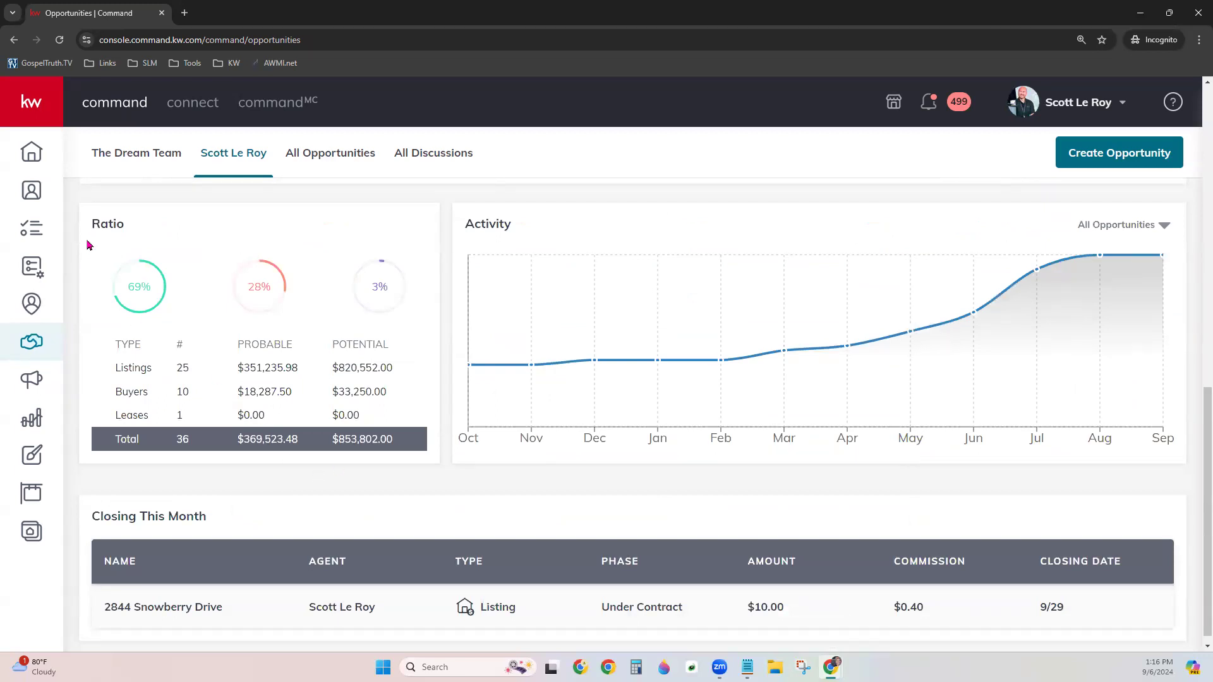
{"action": "left_click_drag", "start_coordinate": [90, 224], "coordinate": [127, 237]}
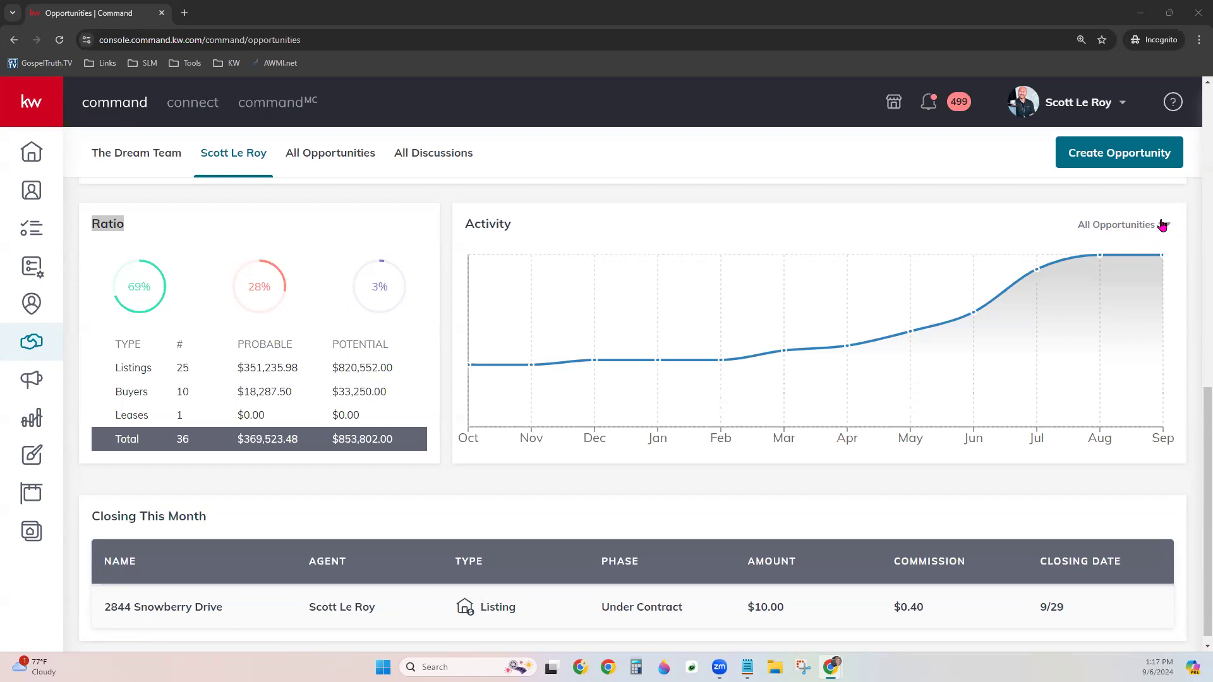
Step: Filter the Activity chart by Tenant and then by Buyer opportunities
{"action": "left_click", "coordinate": [1132, 237]}
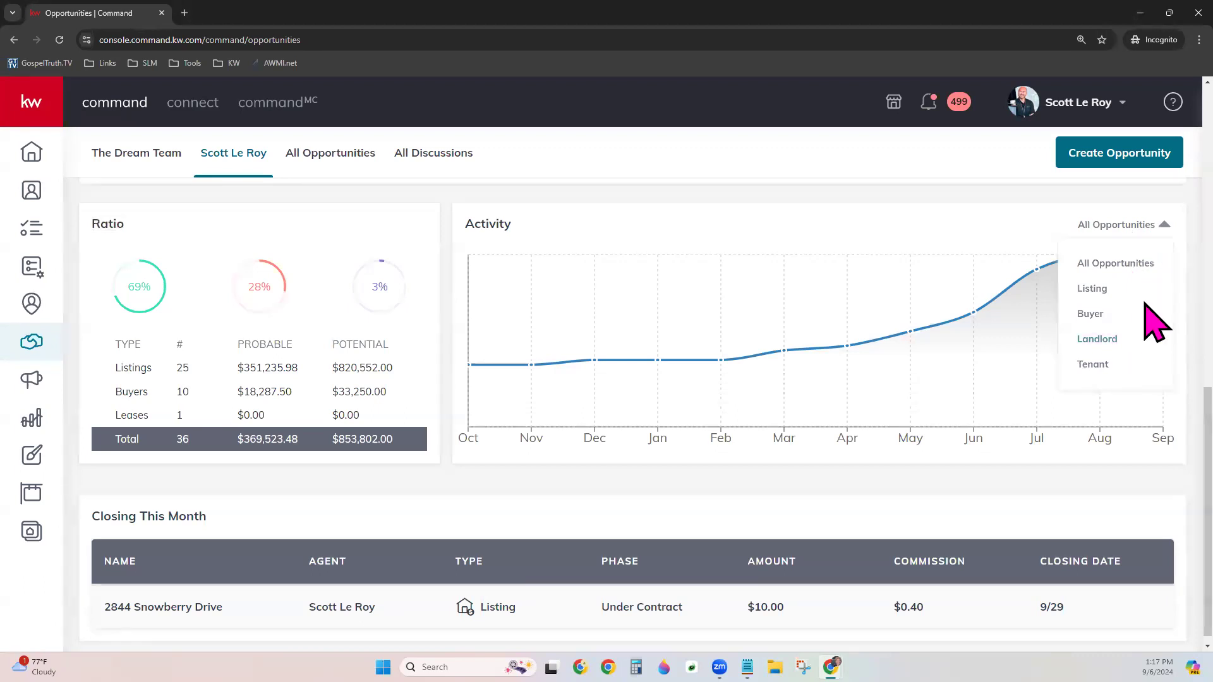
{"action": "left_click", "coordinate": [1107, 367]}
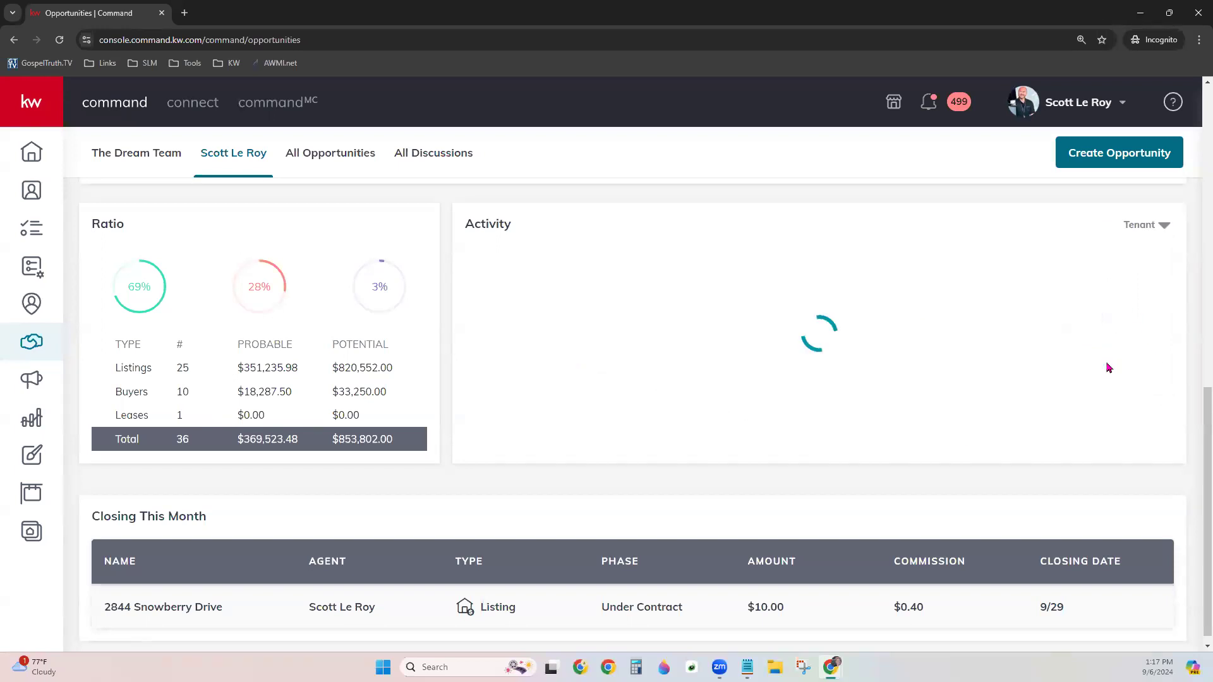
{"action": "left_click", "coordinate": [1140, 226]}
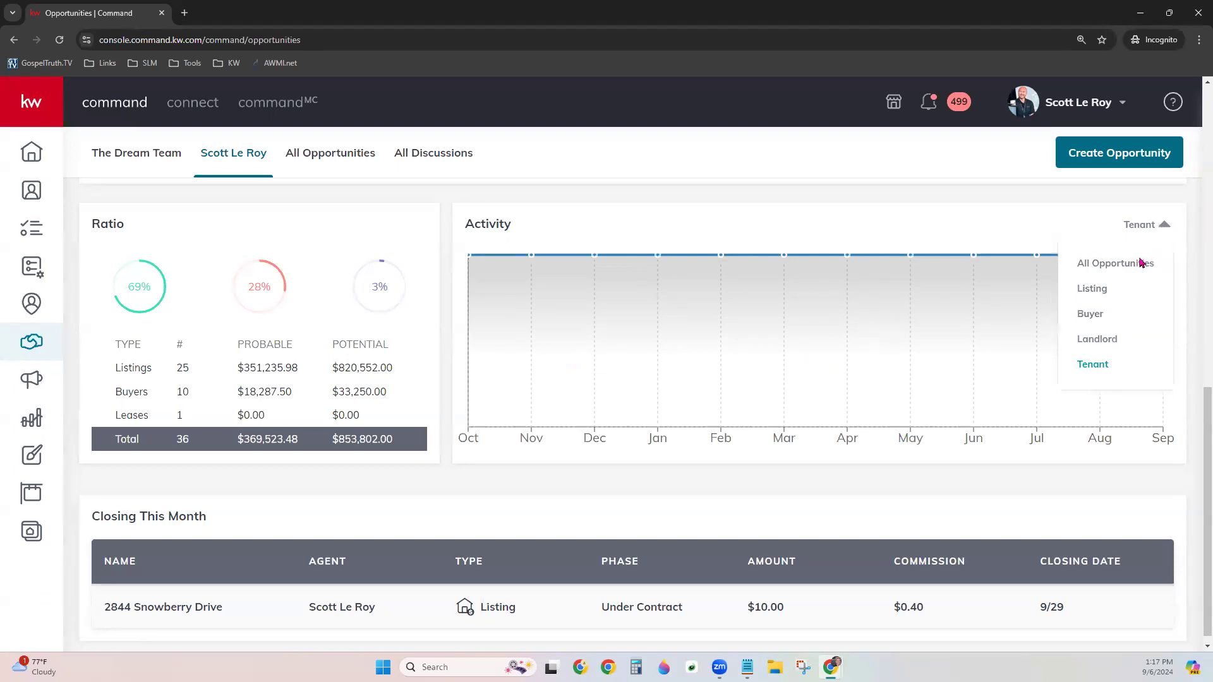
{"action": "left_click", "coordinate": [1121, 313]}
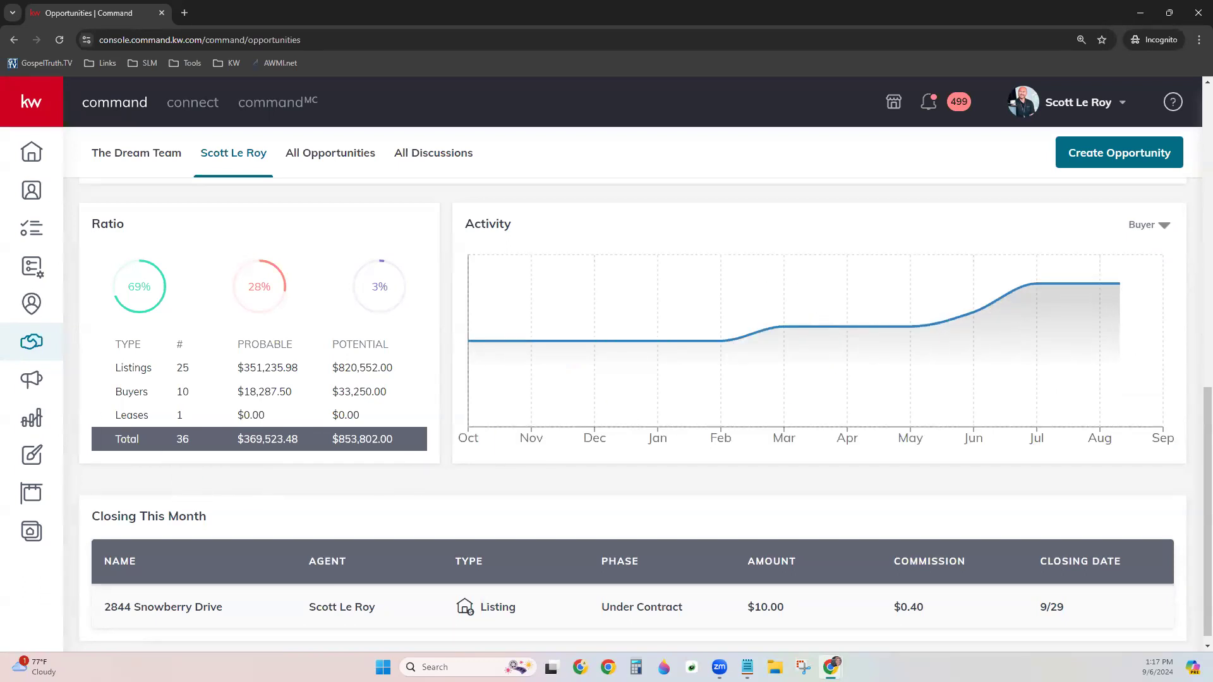
Step: Sort the Closing This Month table by phase, review it, and return to the Listings pipeline
{"action": "left_click", "coordinate": [626, 583]}
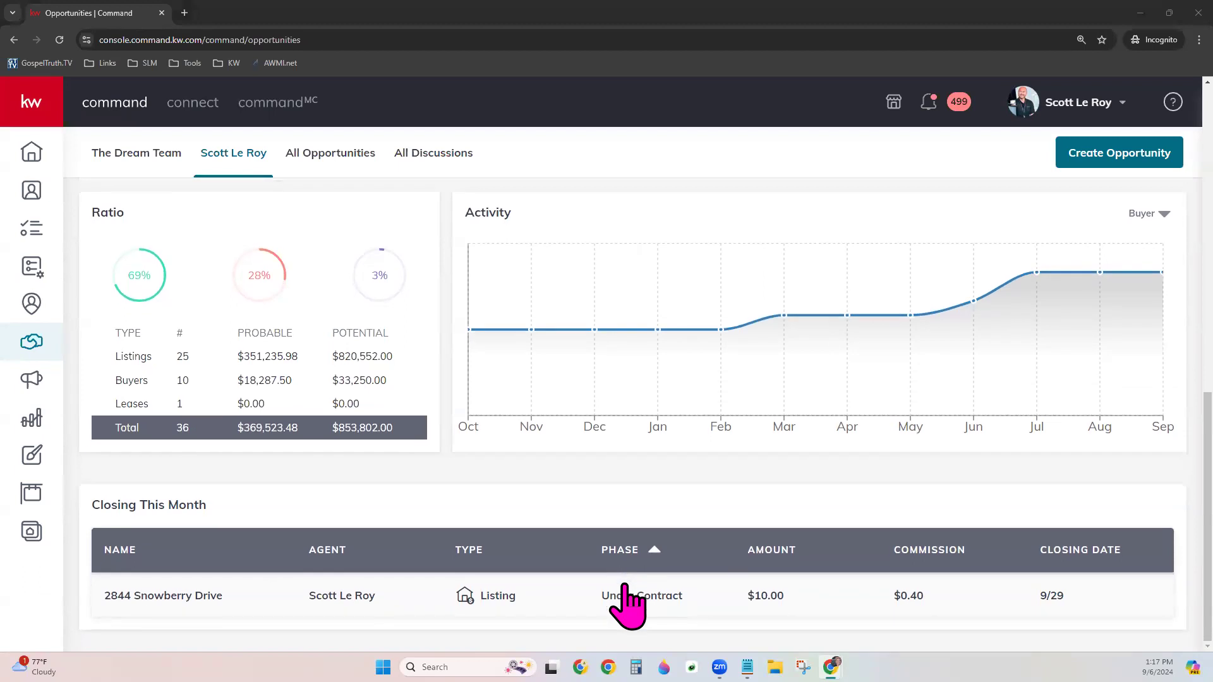
{"action": "left_click_drag", "start_coordinate": [93, 505], "coordinate": [242, 510]}
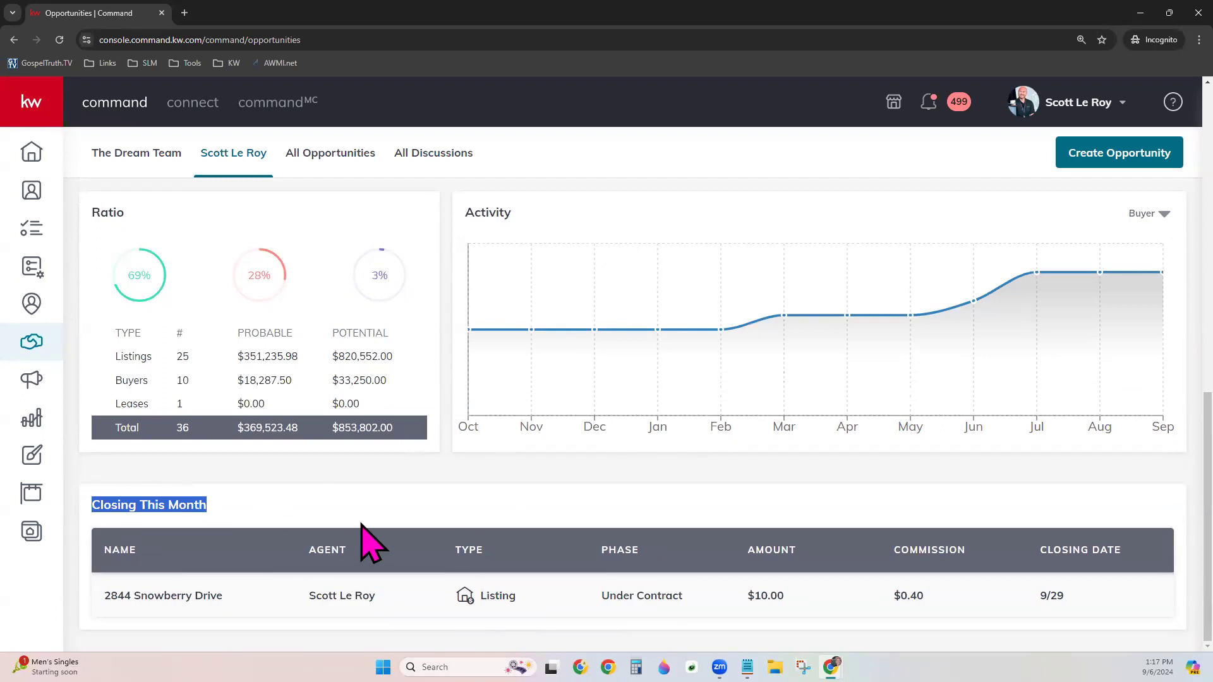
{"action": "scroll", "coordinate": [362, 525], "scroll_direction": "up", "scroll_amount": 10}
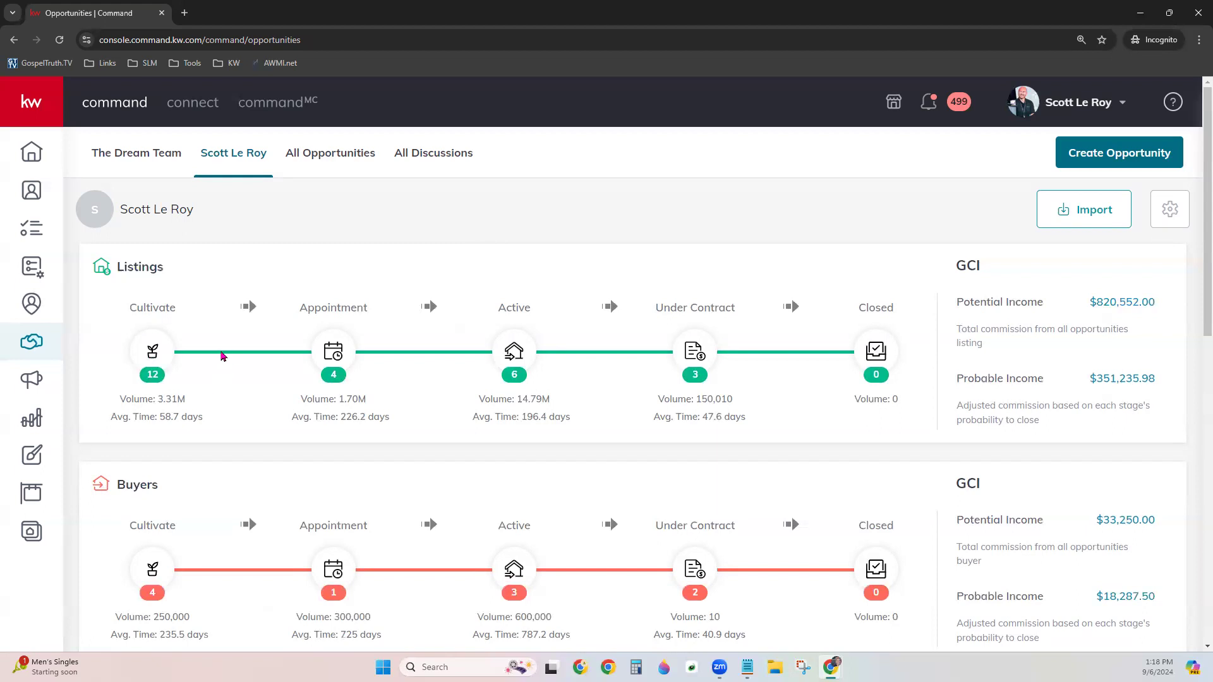
Step: Open the Listings Cultivate phase and move the first FAKE NAME - Listing without an address from Watch to Nurture
{"action": "left_click", "coordinate": [165, 360]}
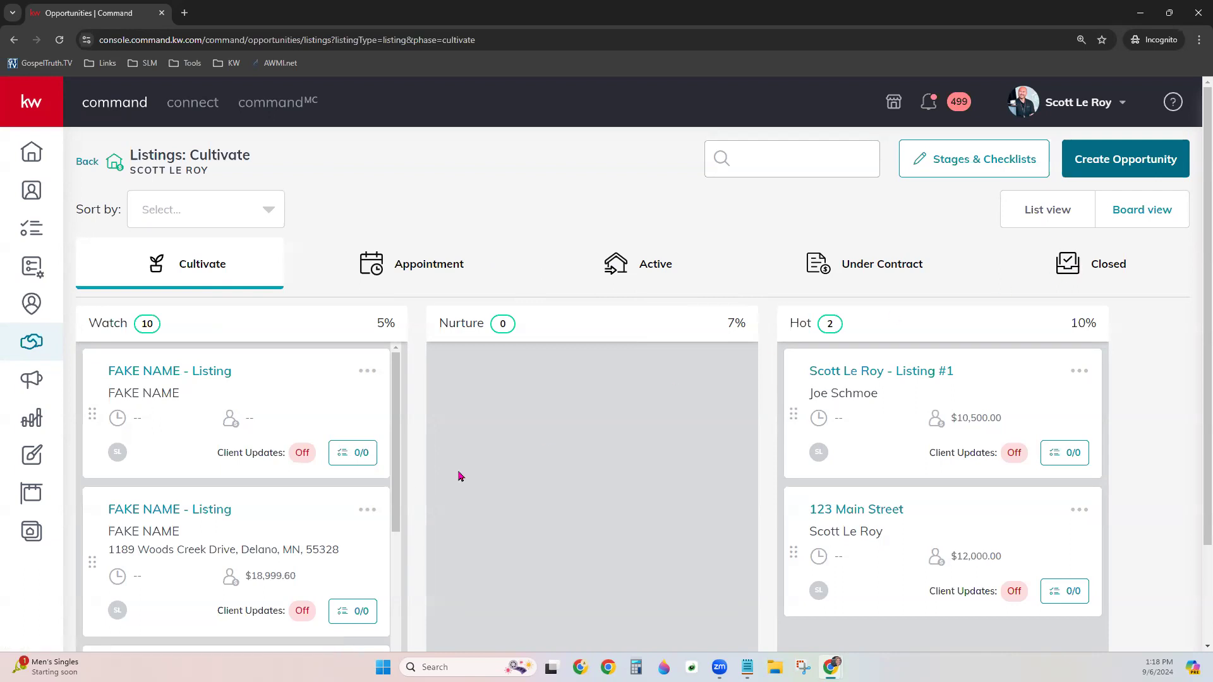
{"action": "left_click_drag", "start_coordinate": [187, 425], "coordinate": [537, 426]}
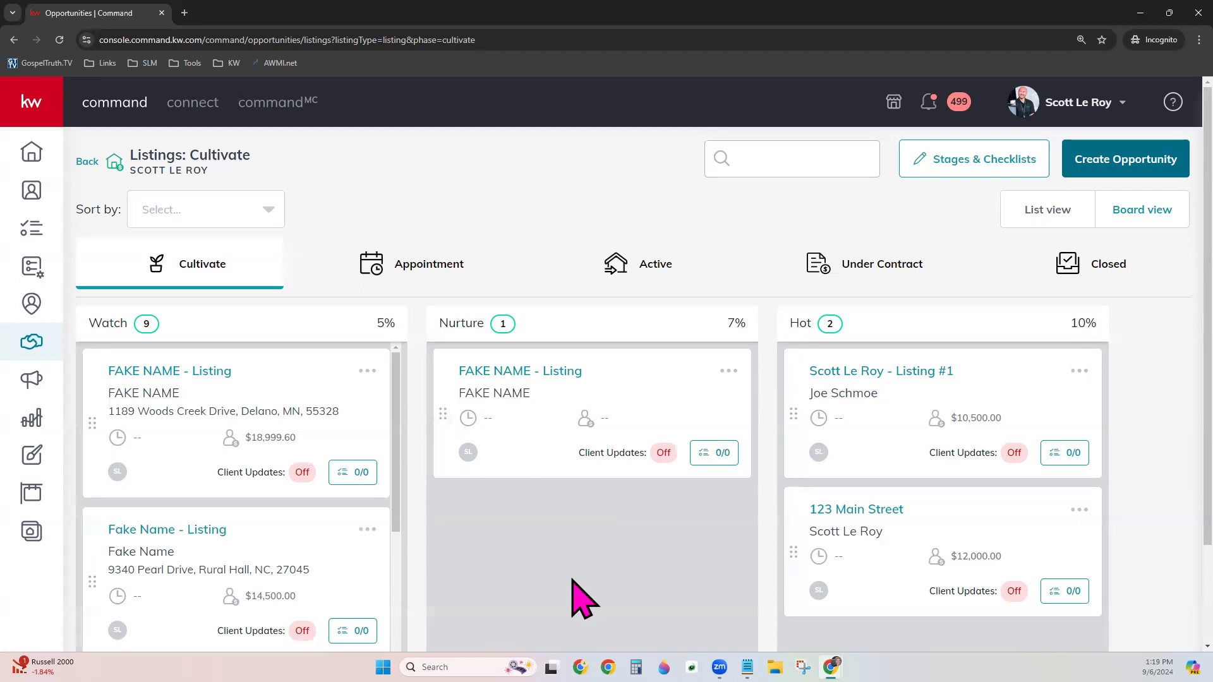
{"action": "left_click_drag", "start_coordinate": [300, 415], "coordinate": [337, 518]}
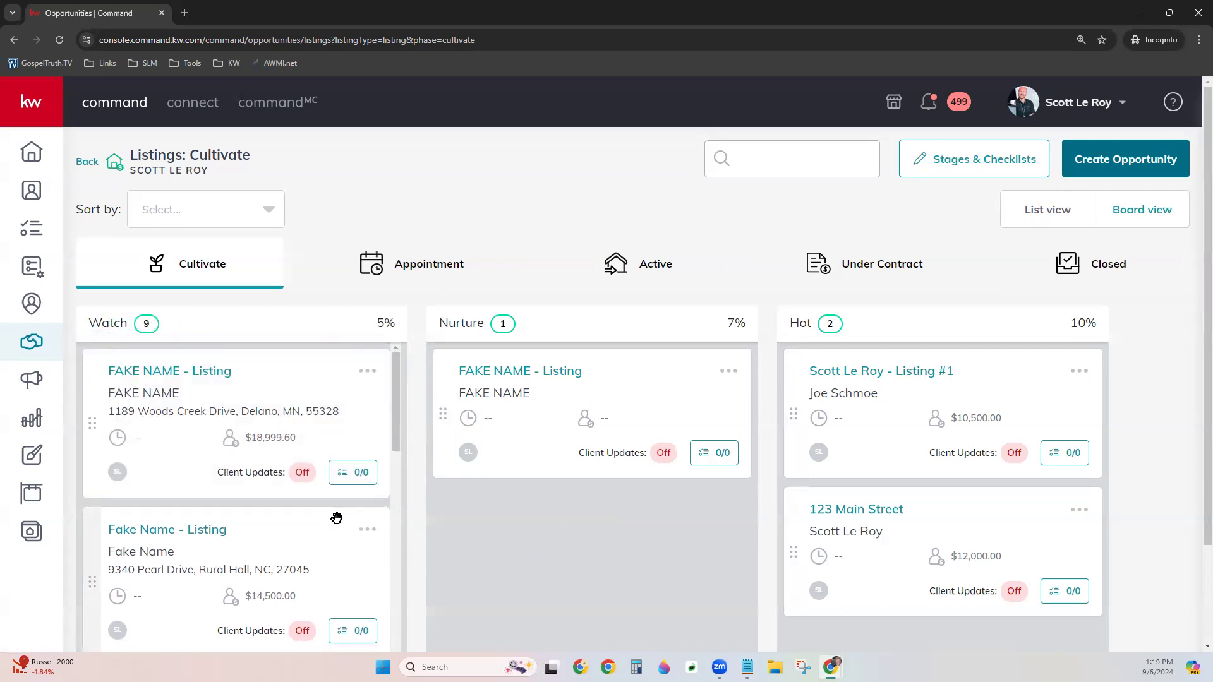
Step: Show the Cultivate opportunities as a list, look through the Watch stage, and return to the board view
{"action": "left_click", "coordinate": [1027, 219]}
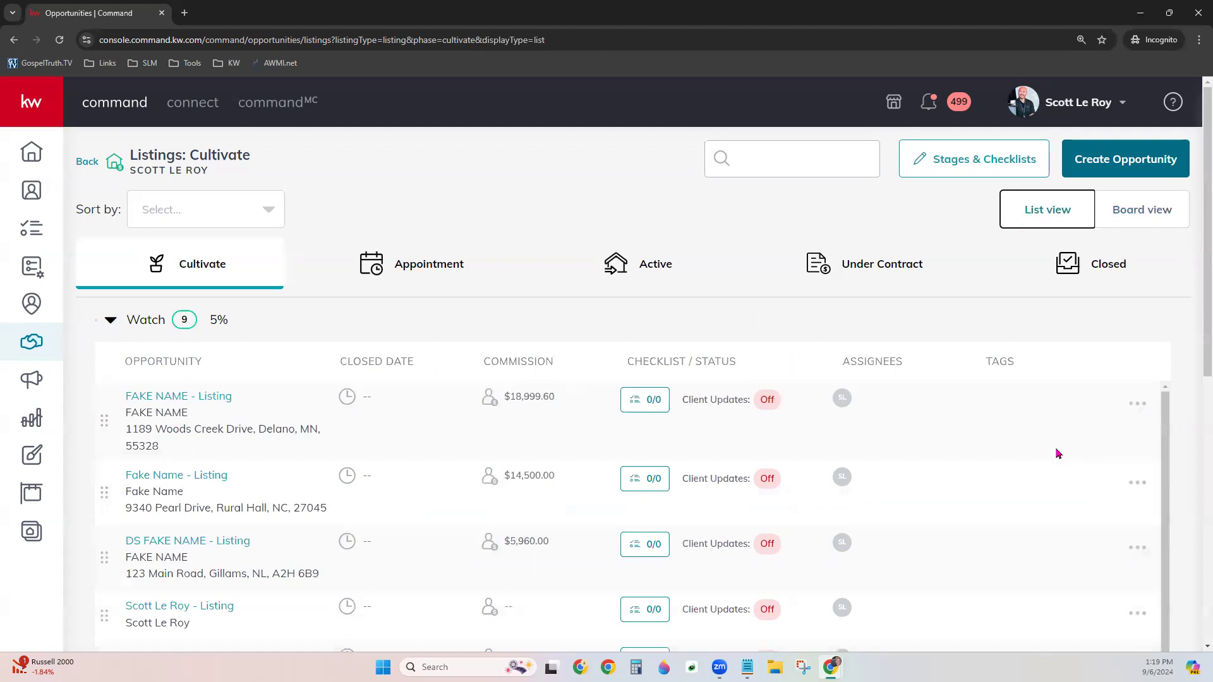
{"action": "scroll", "coordinate": [1058, 453], "scroll_direction": "down", "scroll_amount": 3}
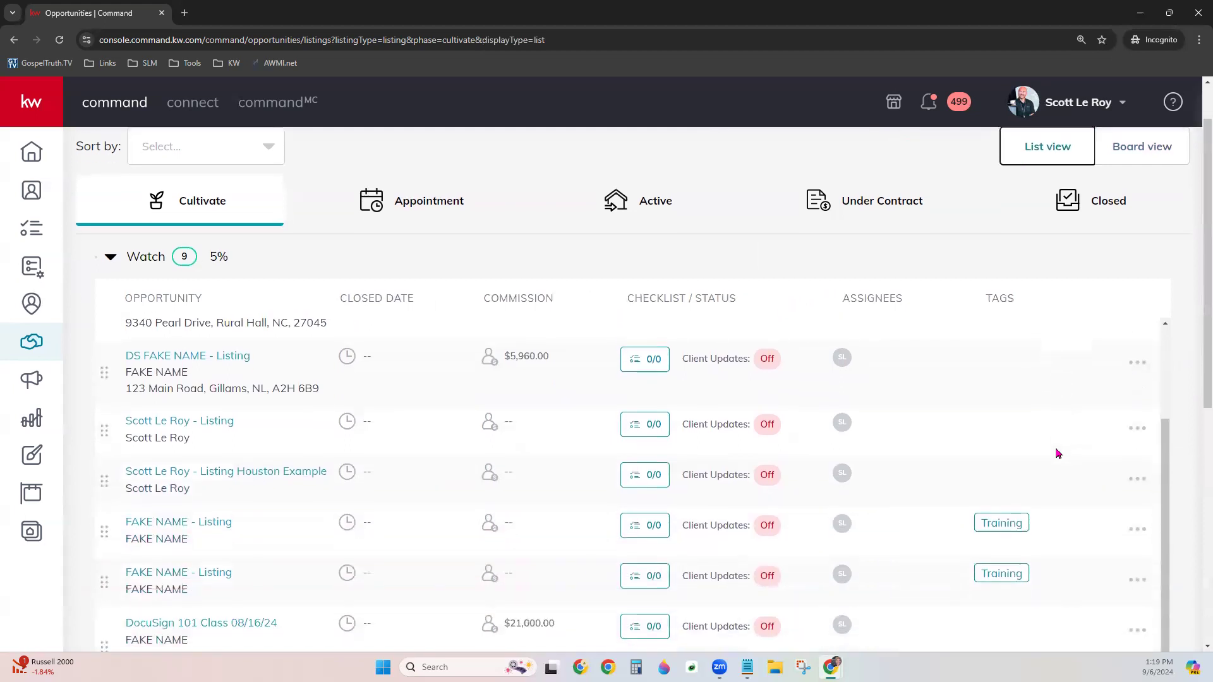
{"action": "scroll", "coordinate": [1058, 453], "scroll_direction": "down", "scroll_amount": 1}
{"action": "scroll", "coordinate": [1058, 453], "scroll_direction": "up", "scroll_amount": 4}
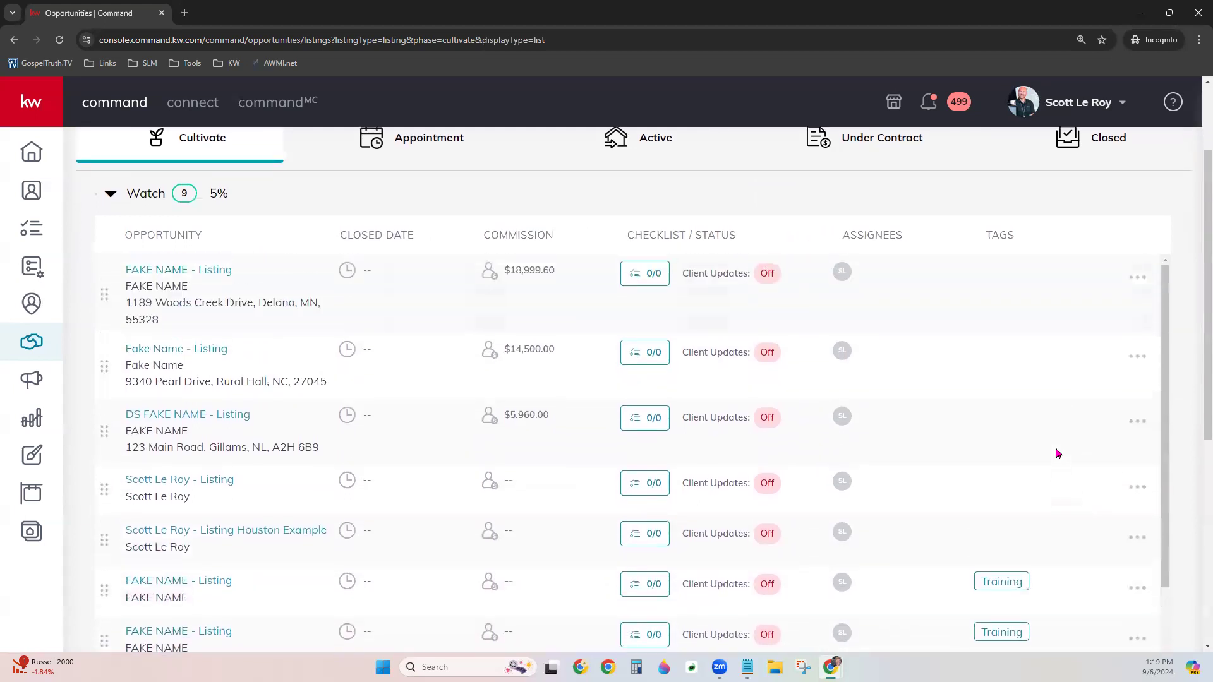
{"action": "scroll", "coordinate": [1058, 453], "scroll_direction": "up", "scroll_amount": 1}
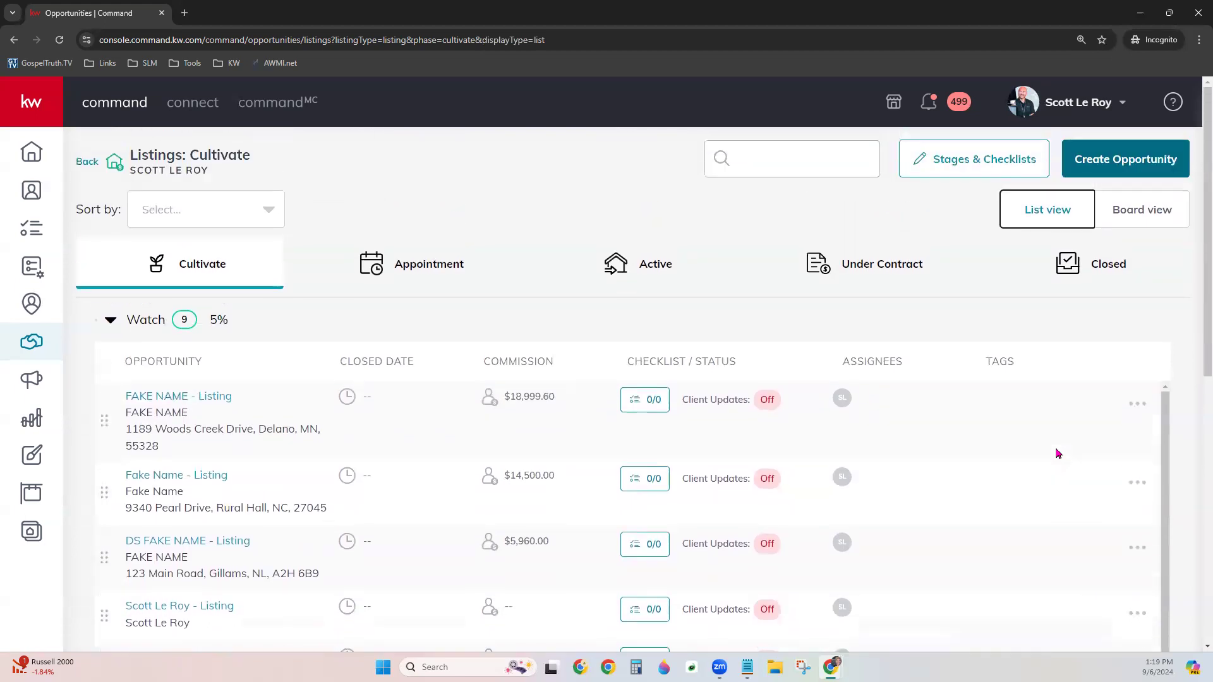
{"action": "left_click", "coordinate": [1161, 234]}
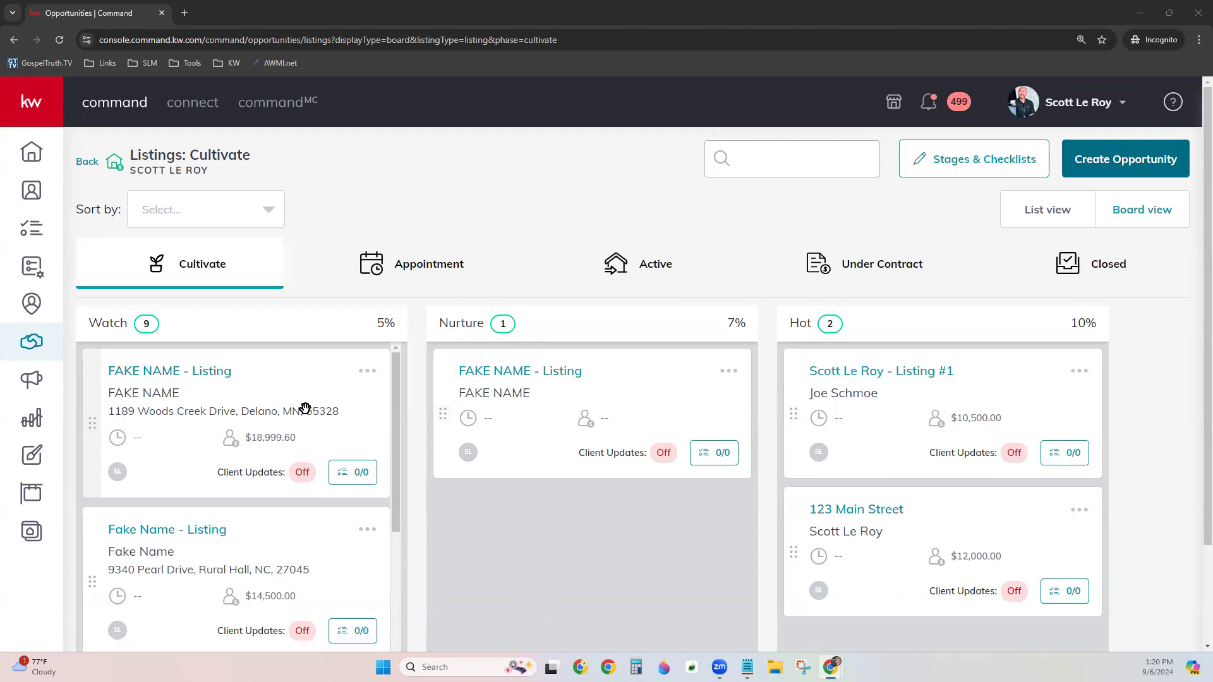
Step: Move the $18,999.60 FAKE NAME - Listing from Watch to Nurture and on to Hot, and try to move it to the Appointment phase
{"action": "left_click_drag", "start_coordinate": [266, 381], "coordinate": [607, 396]}
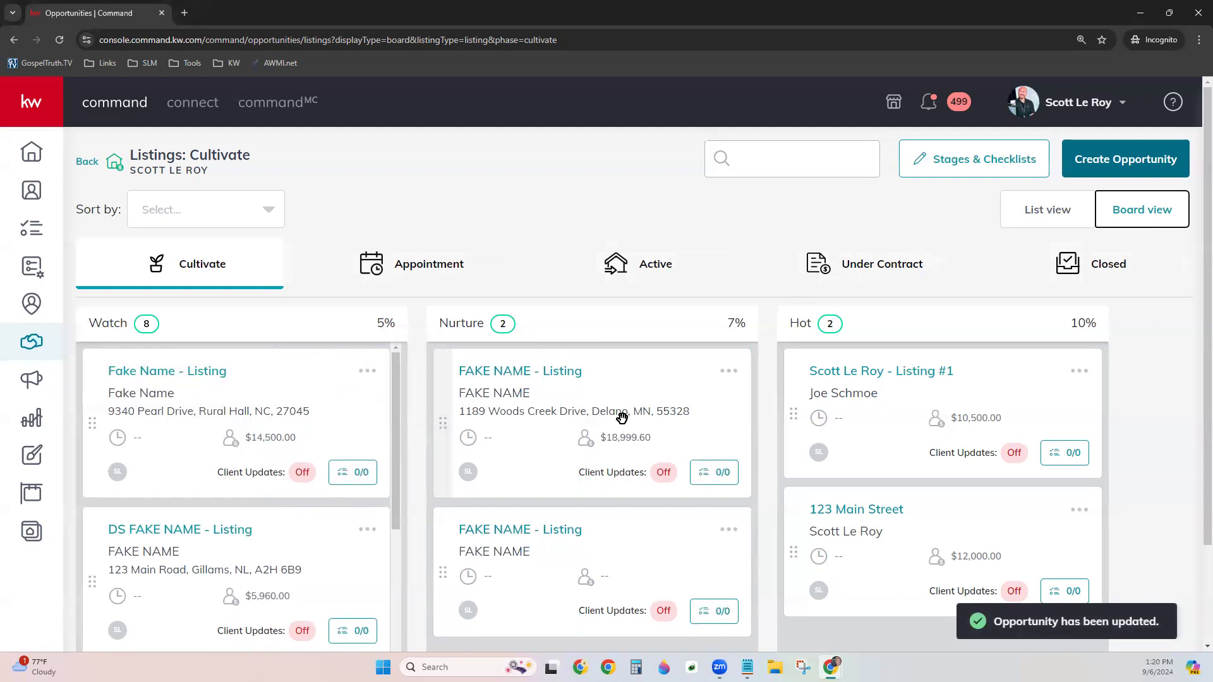
{"action": "left_click_drag", "start_coordinate": [622, 417], "coordinate": [961, 407]}
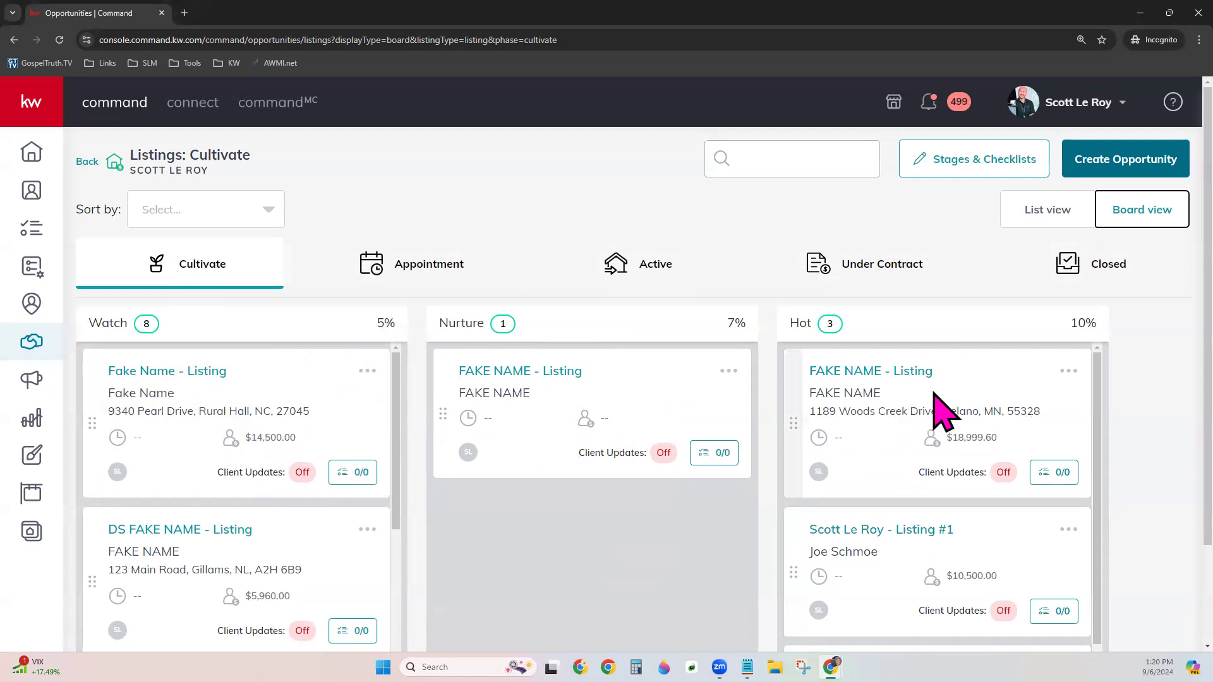
{"action": "left_click_drag", "start_coordinate": [969, 392], "coordinate": [444, 295]}
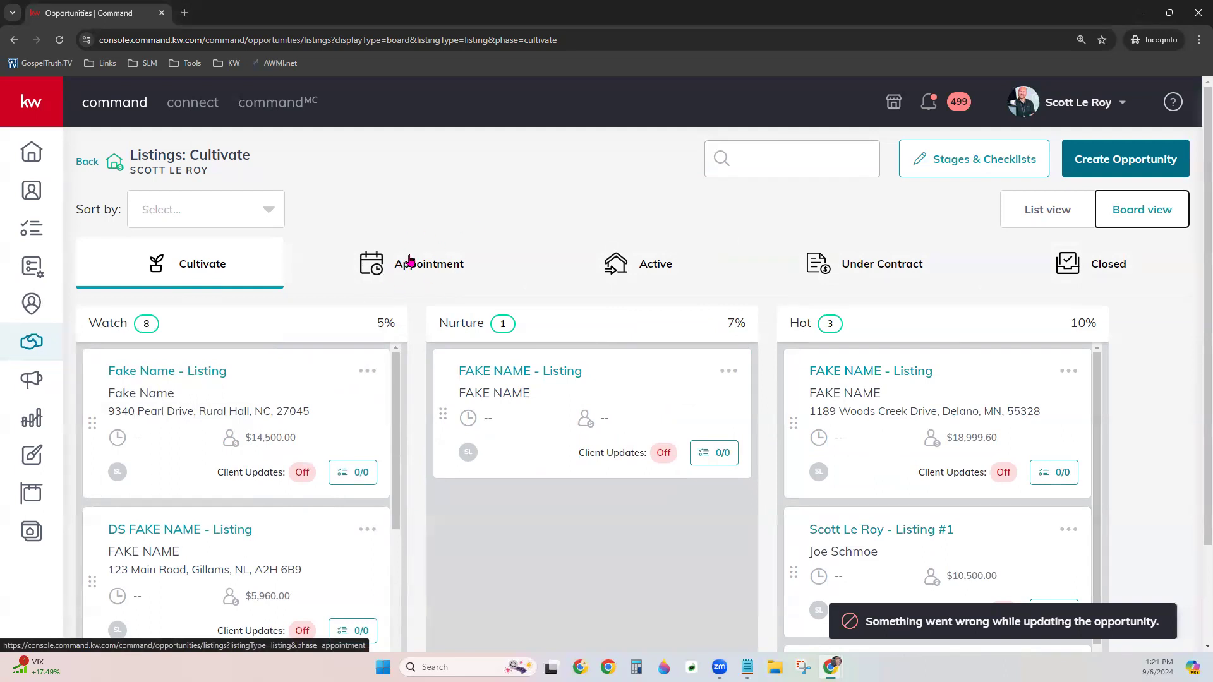
Step: View the Appointment, Active, Under Contract and Closed phases of the Listings pipeline, and return to the Cultivate phase
{"action": "left_click", "coordinate": [410, 262]}
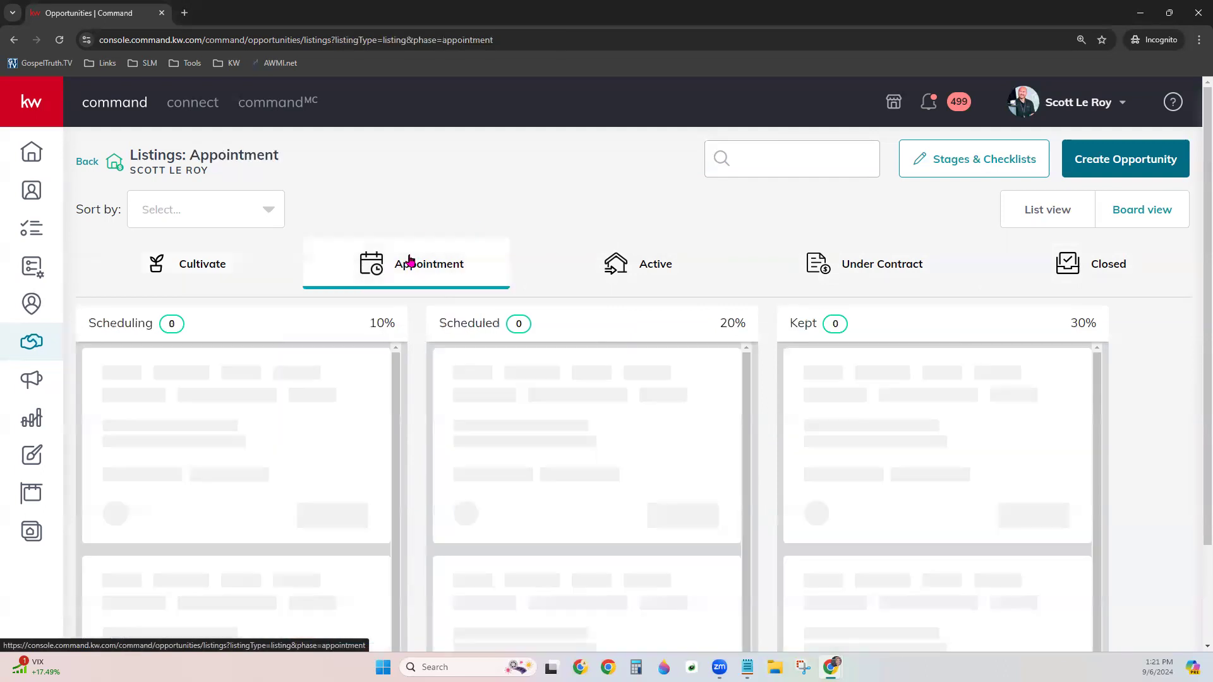
{"action": "left_click", "coordinate": [650, 277]}
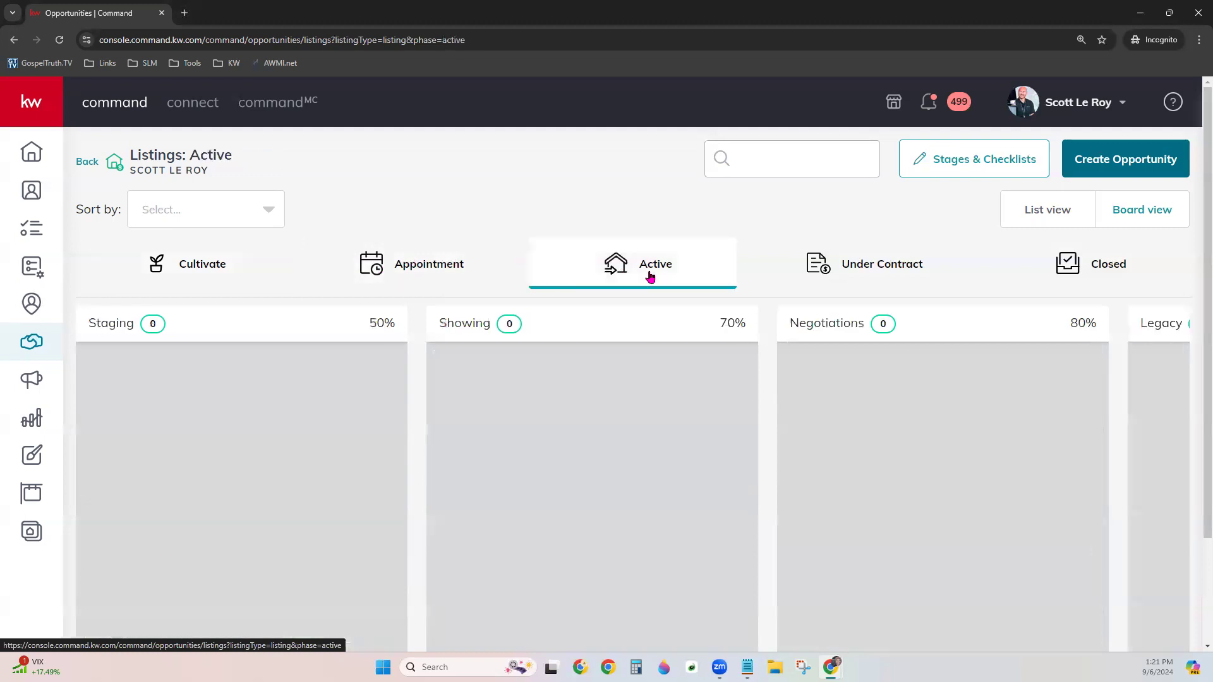
{"action": "left_click", "coordinate": [897, 270]}
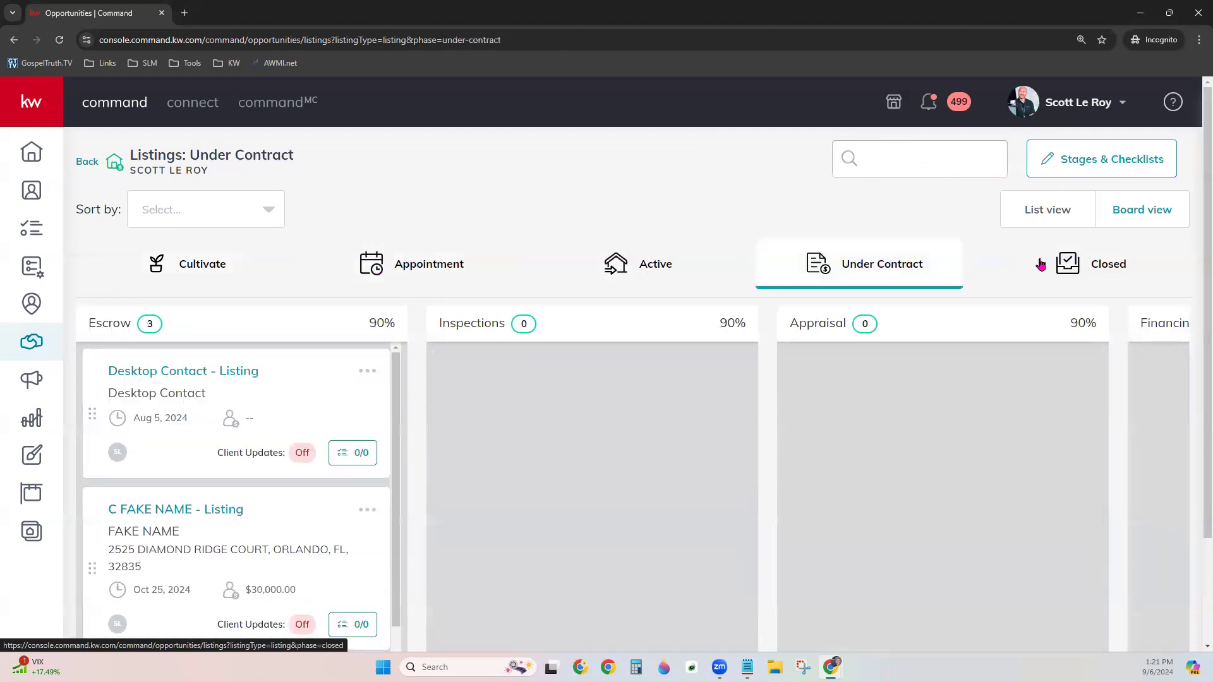
{"action": "left_click", "coordinate": [1063, 265]}
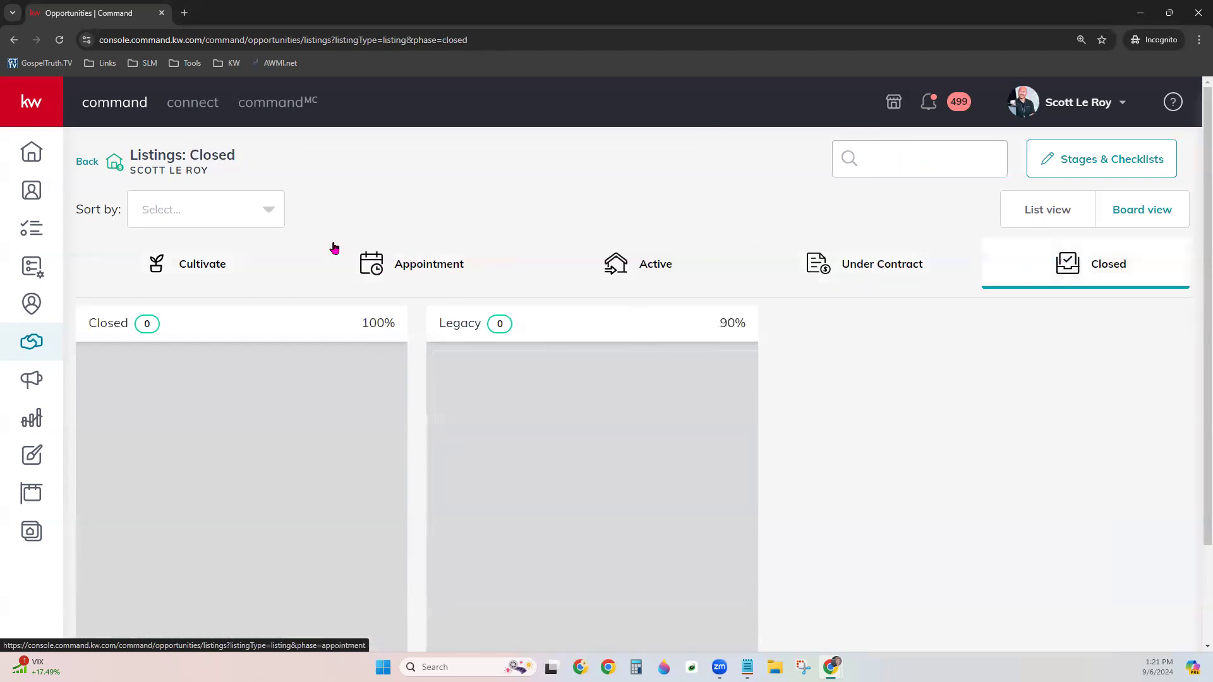
{"action": "left_click", "coordinate": [215, 270]}
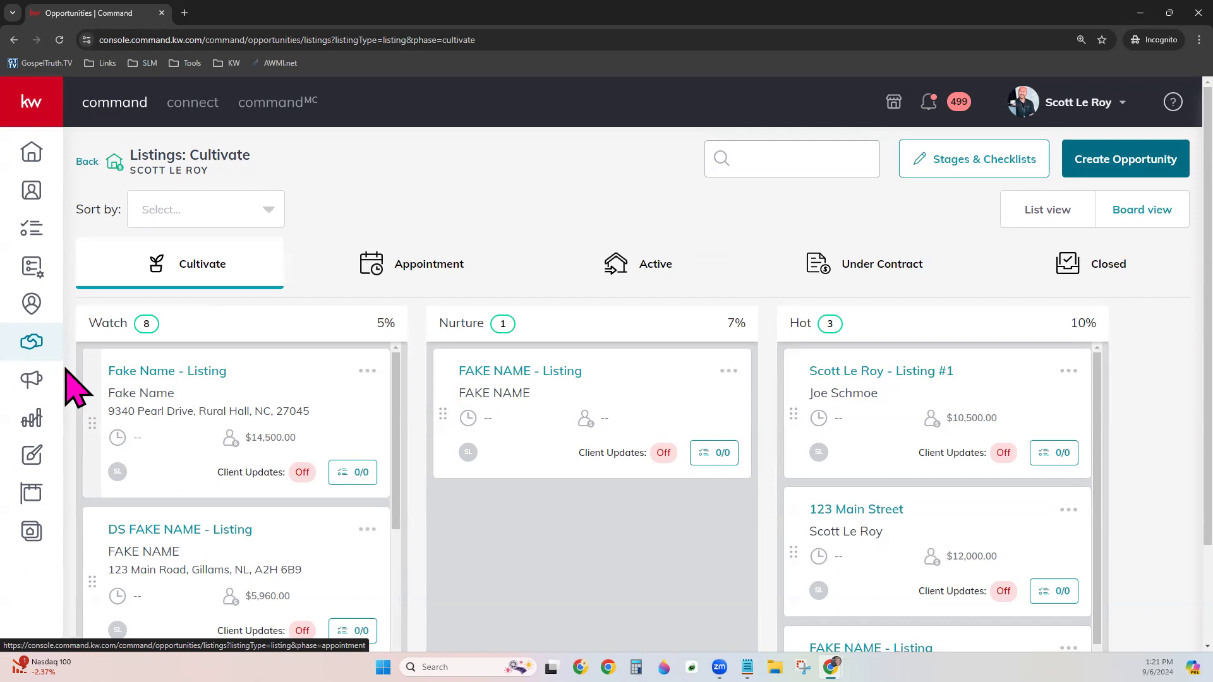
Step: Return to the Opportunities overview and start a new opportunity with market center Orlando SW and opportunity type Listing
{"action": "left_click", "coordinate": [35, 343]}
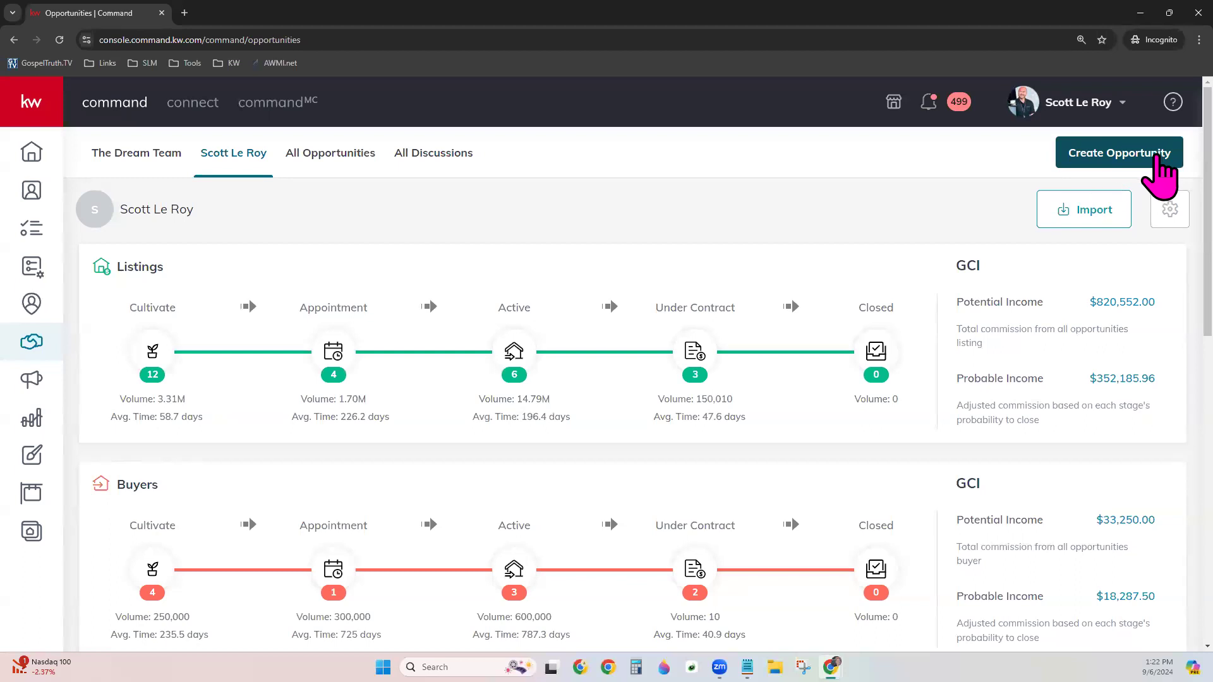
{"action": "left_click", "coordinate": [1159, 157]}
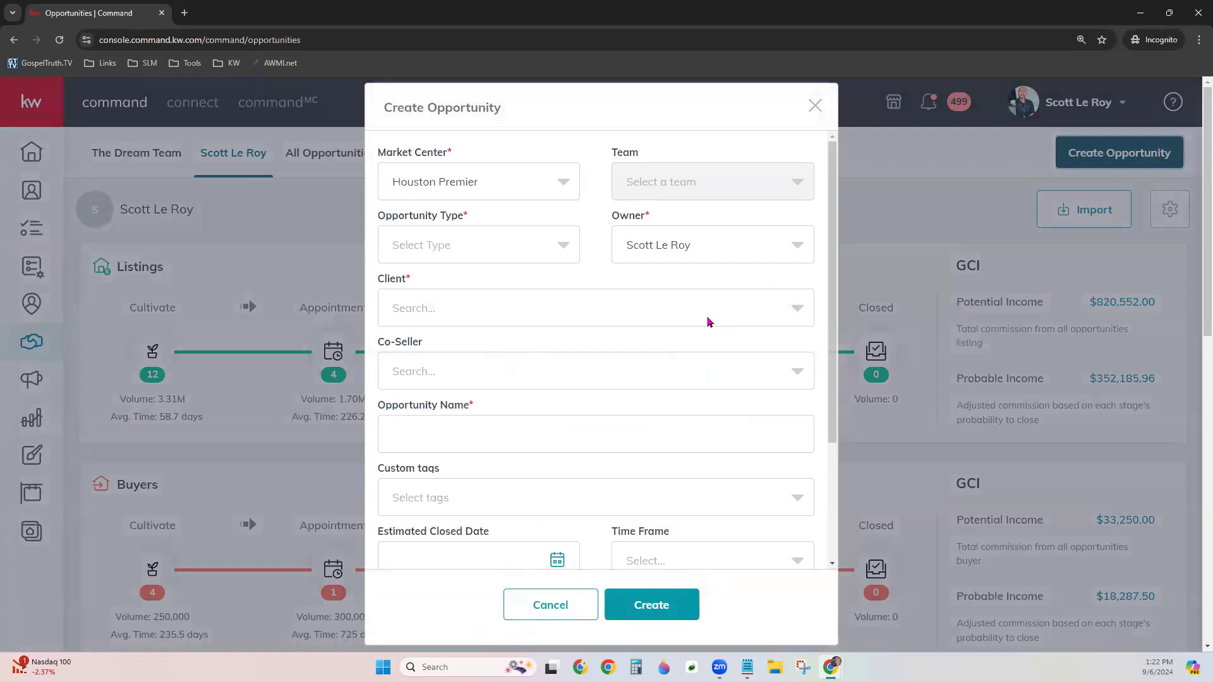
{"action": "left_click", "coordinate": [446, 187]}
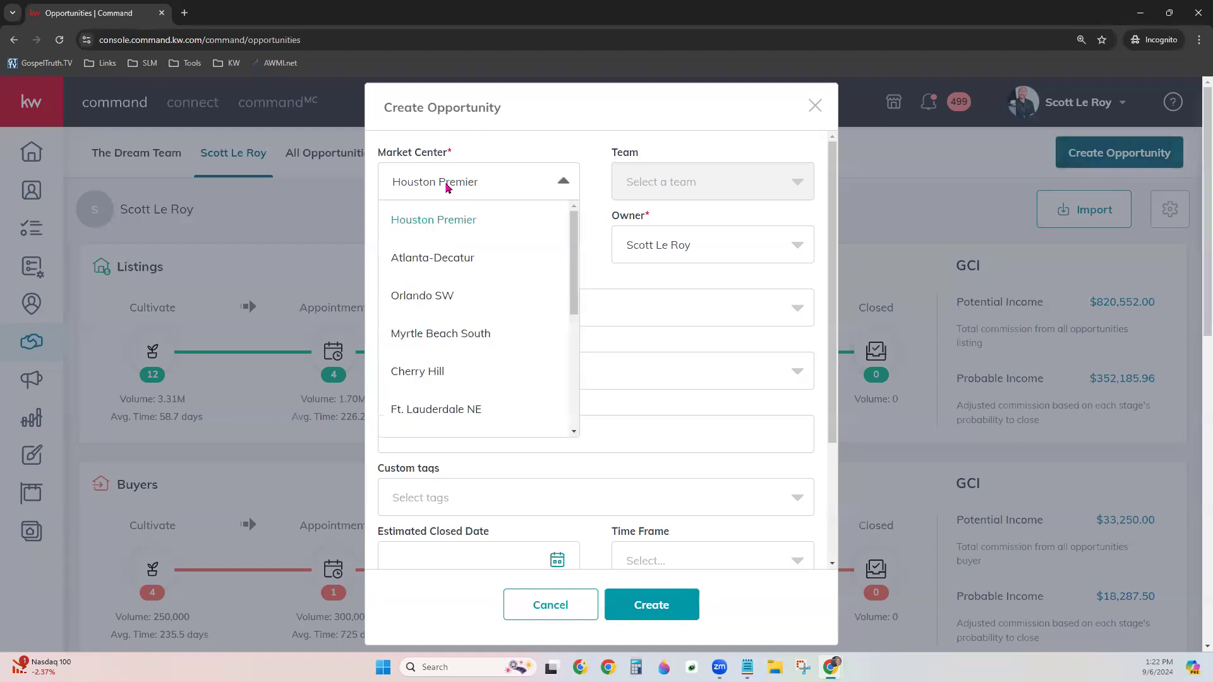
{"action": "left_click", "coordinate": [460, 306]}
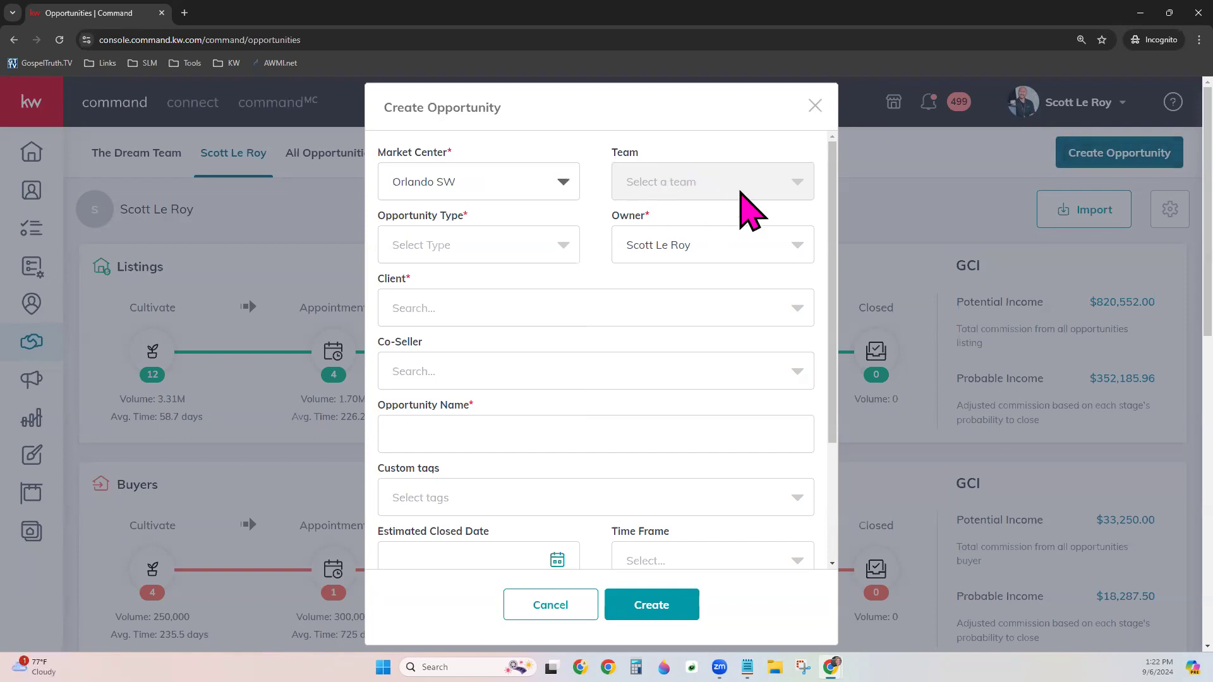
{"action": "left_click", "coordinate": [452, 256]}
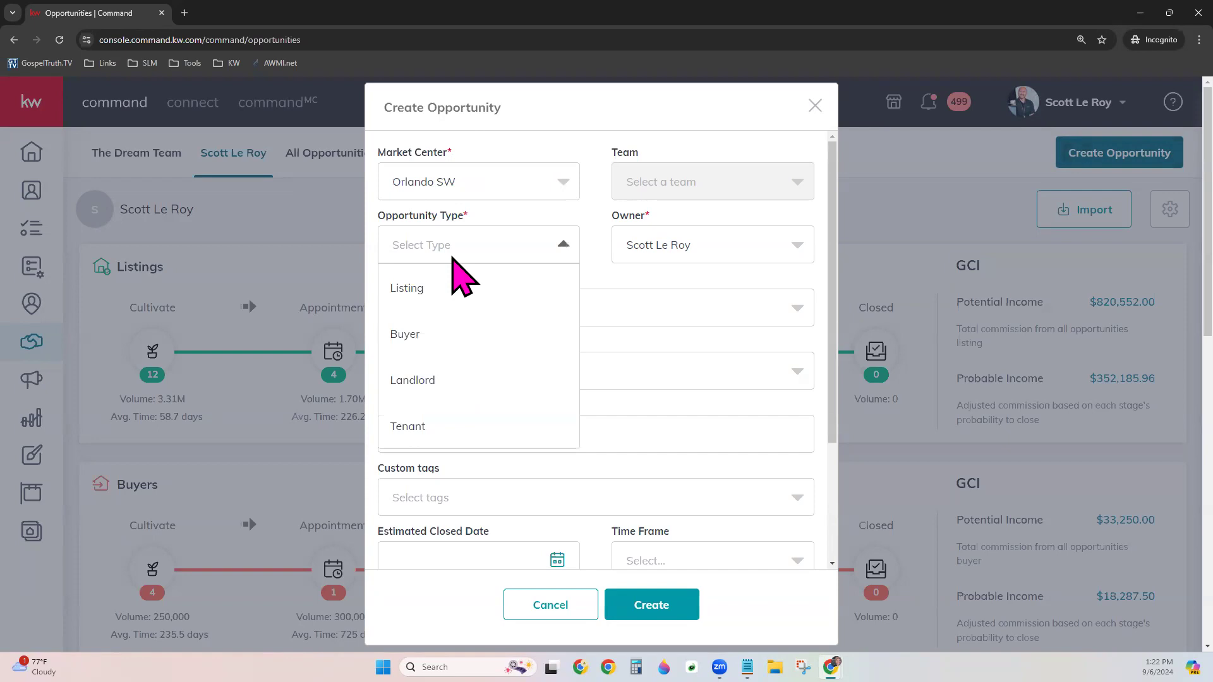
{"action": "left_click", "coordinate": [425, 306]}
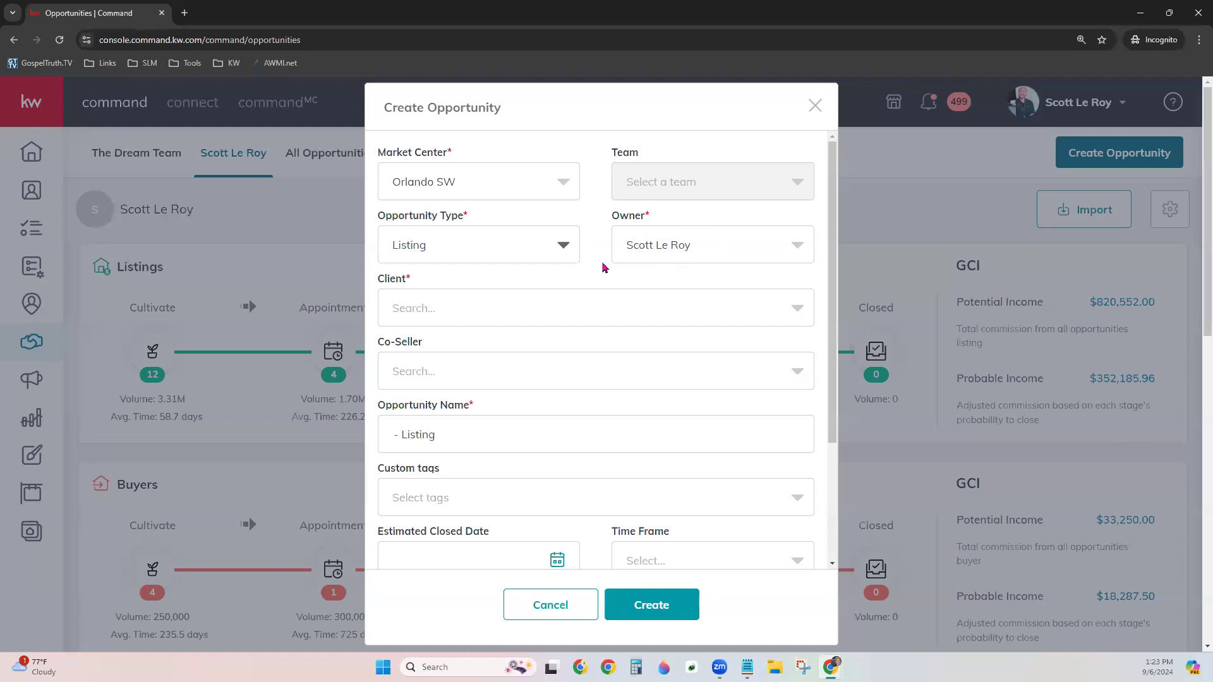
Step: Search the clients for Fake and assign the first FAKE NAME contact as the opportunity's client
{"action": "scroll", "coordinate": [603, 268], "scroll_direction": "down", "scroll_amount": 2}
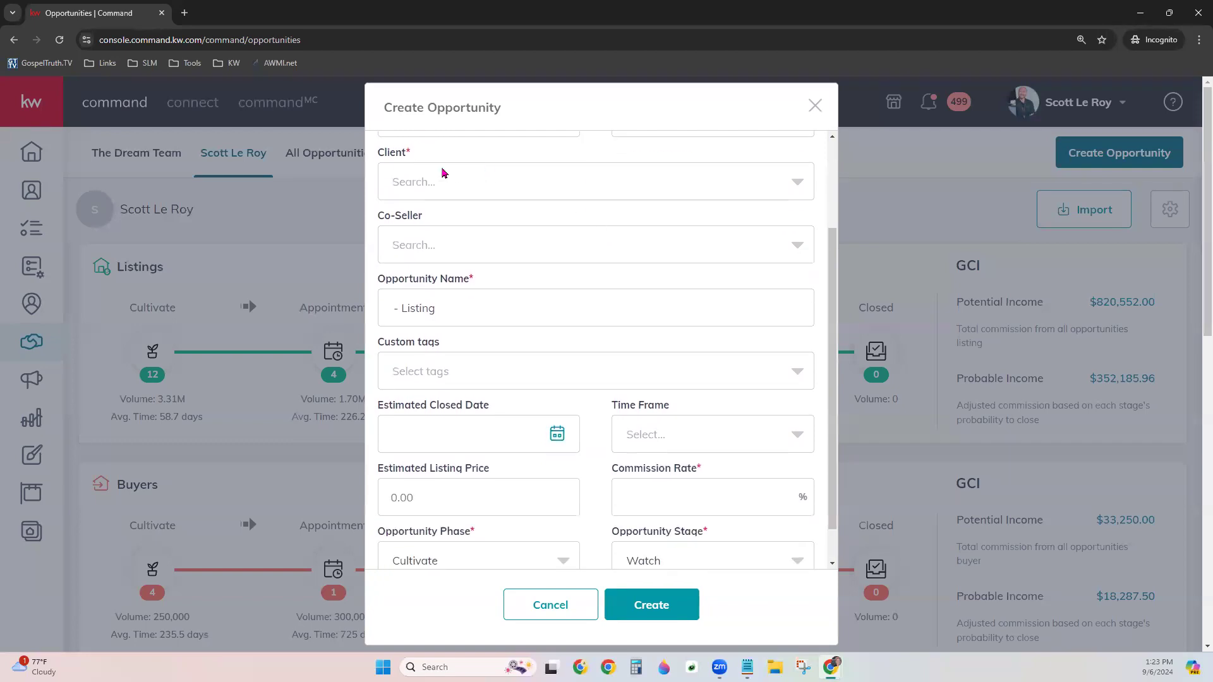
{"action": "left_click", "coordinate": [444, 173]}
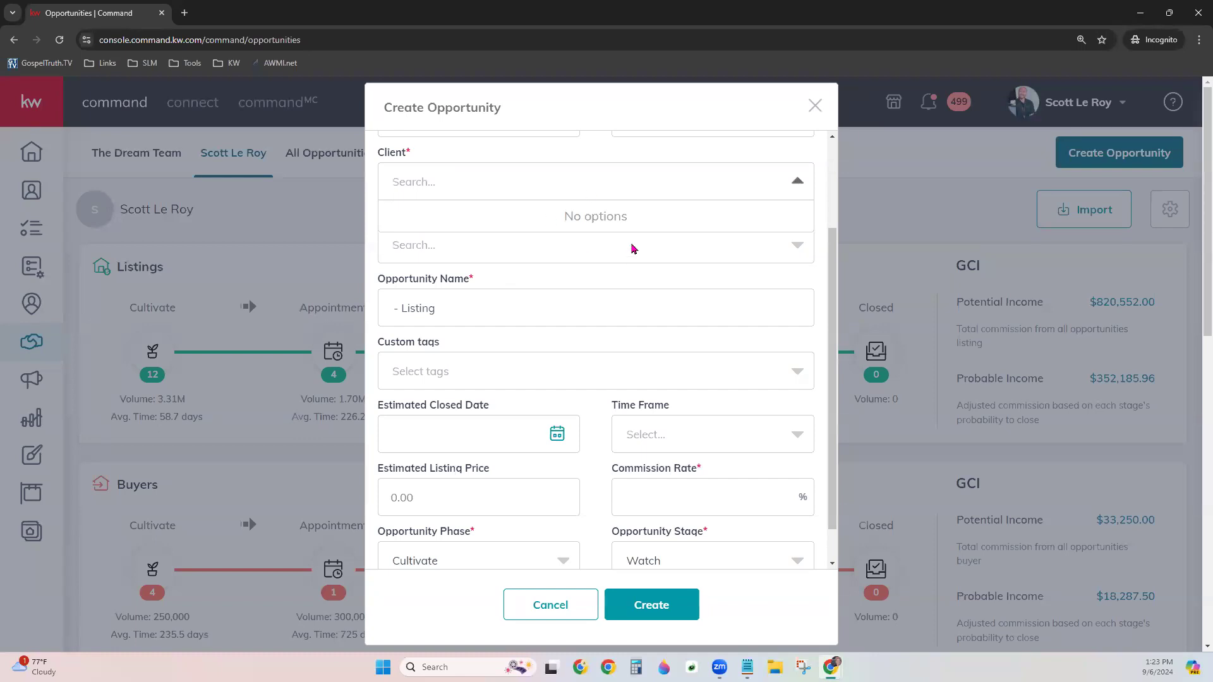
{"action": "type", "text": "Fake"}
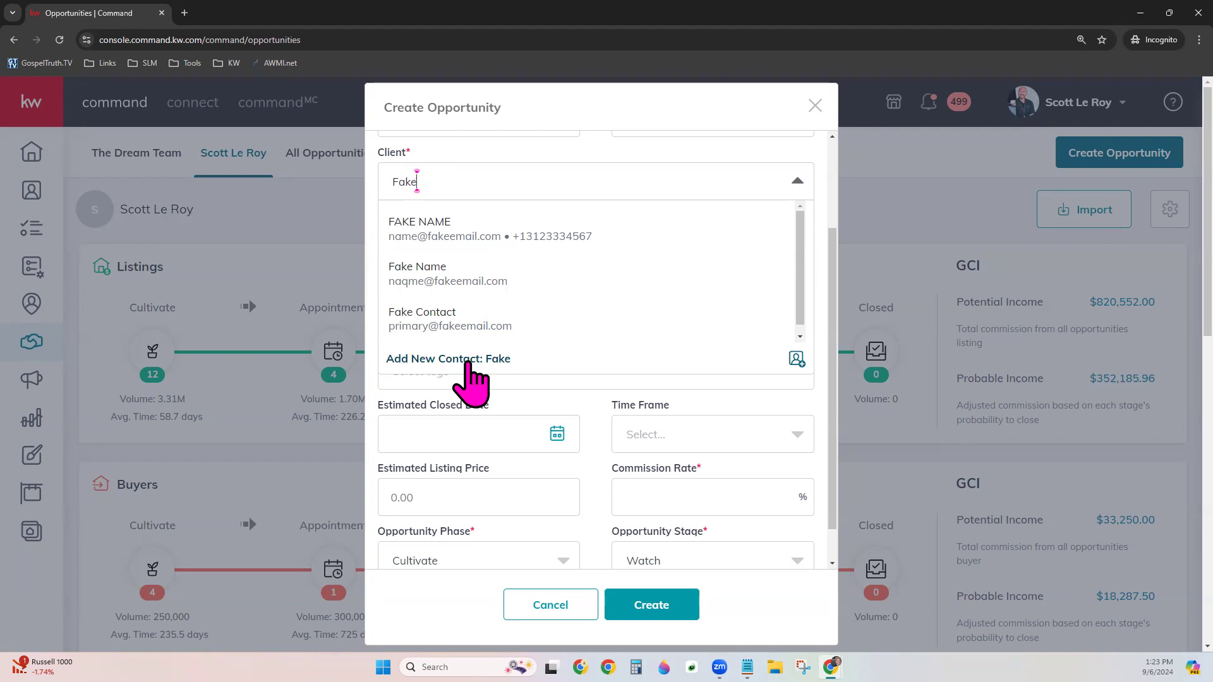
{"action": "left_click", "coordinate": [471, 243]}
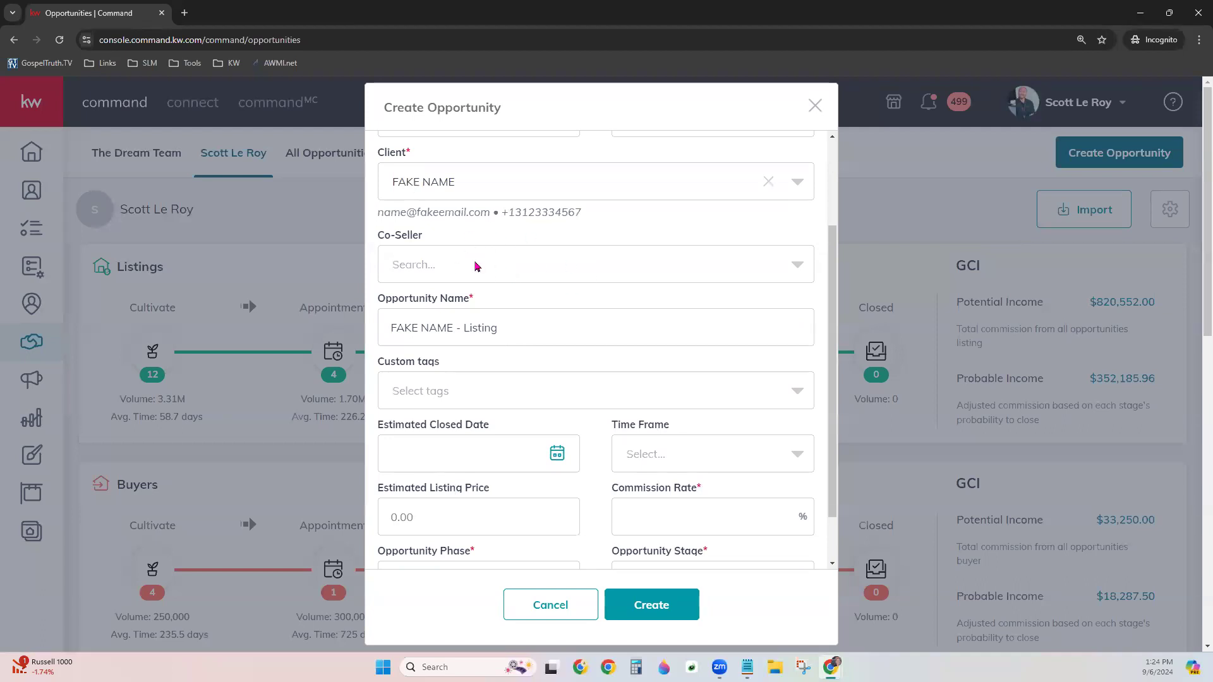
{"action": "left_click", "coordinate": [506, 326]}
Step: Create a custom tag named Military Relo and add it to the new opportunity
{"action": "left_click", "coordinate": [517, 382]}
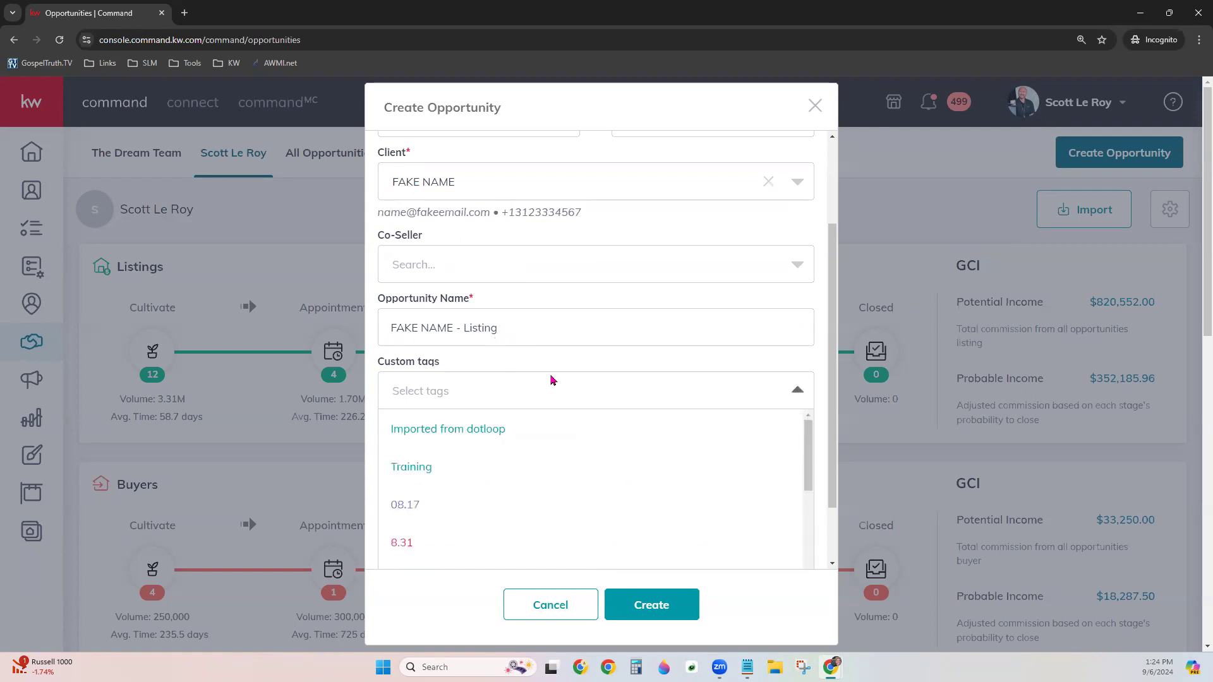
{"action": "scroll", "coordinate": [550, 379], "scroll_direction": "down", "scroll_amount": 1}
{"action": "scroll", "coordinate": [554, 336], "scroll_direction": "down", "scroll_amount": 1}
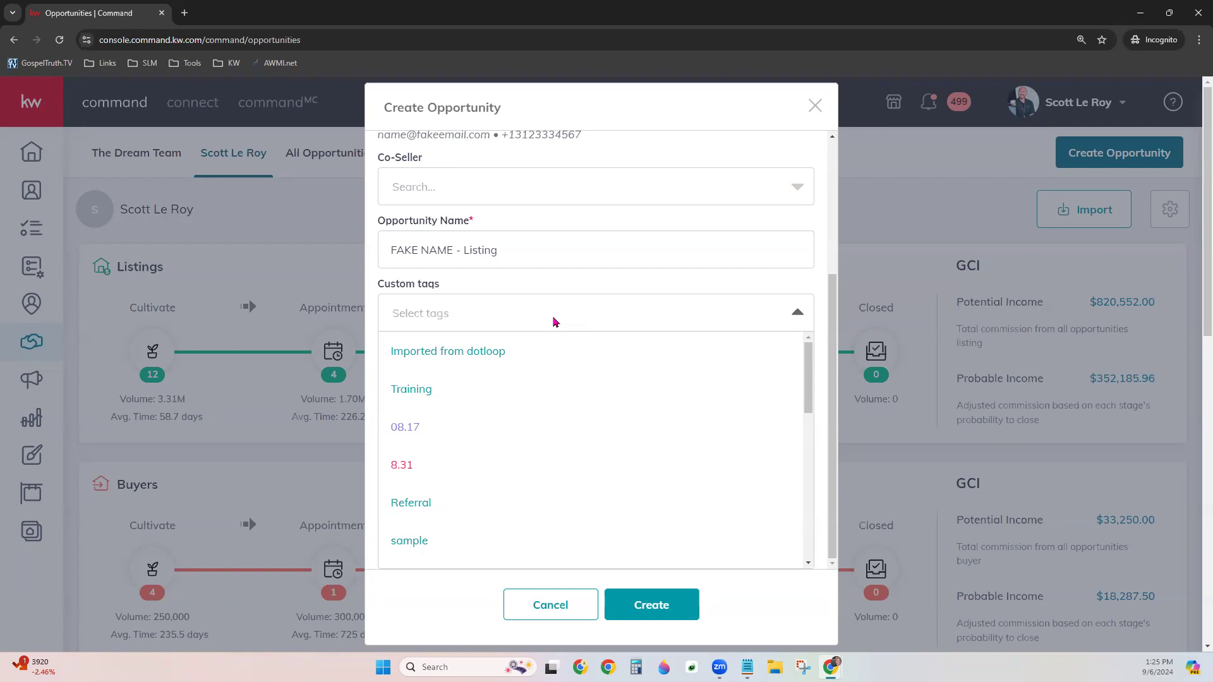
{"action": "type", "text": "Military relo"}
{"action": "key", "text": "BackSpace"}
{"action": "key", "text": "BackSpace"}
{"action": "key", "text": "BackSpace"}
{"action": "key", "text": "BackSpace"}
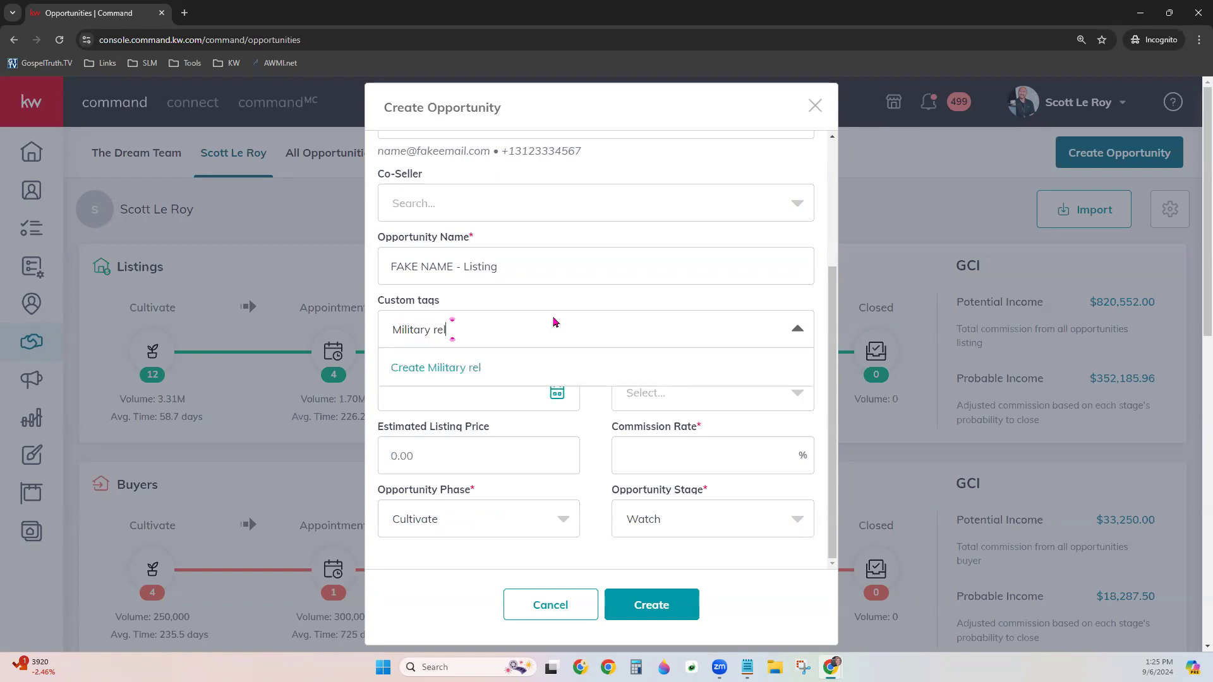
{"action": "type", "text": "Relo"}
{"action": "left_click", "coordinate": [434, 369]}
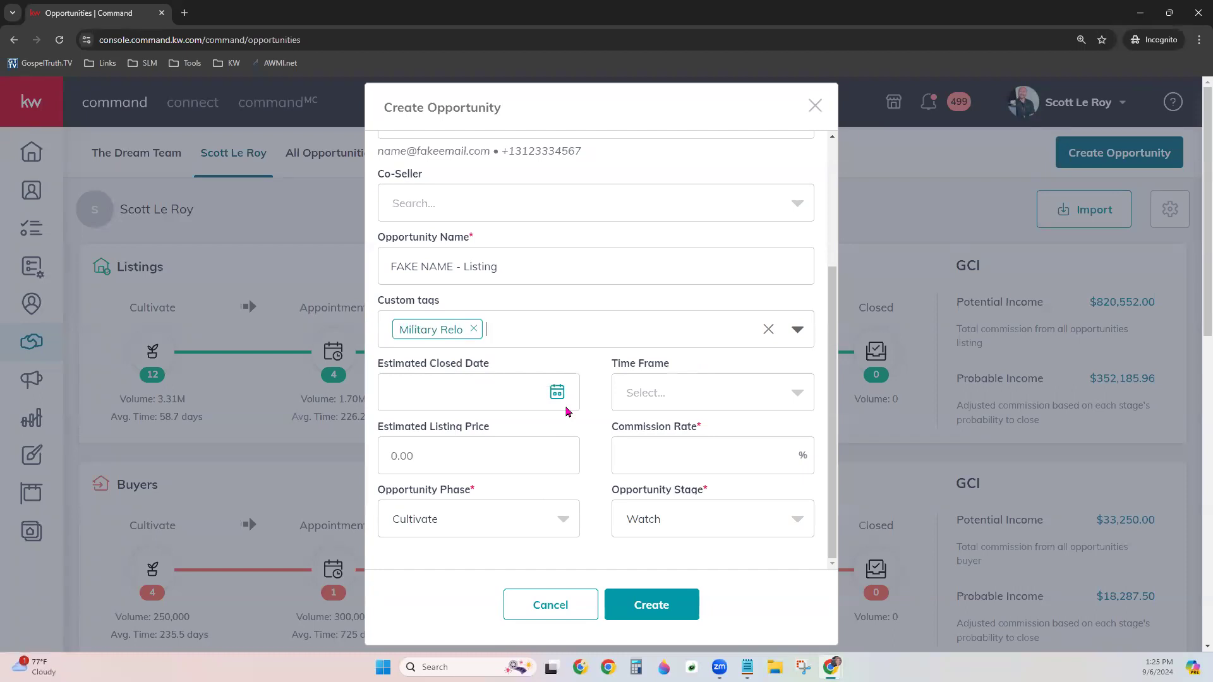
Step: Add the existing Seller tag and a newly created 450k+ tag to the opportunity's custom tags
{"action": "type", "text": "Seller"}
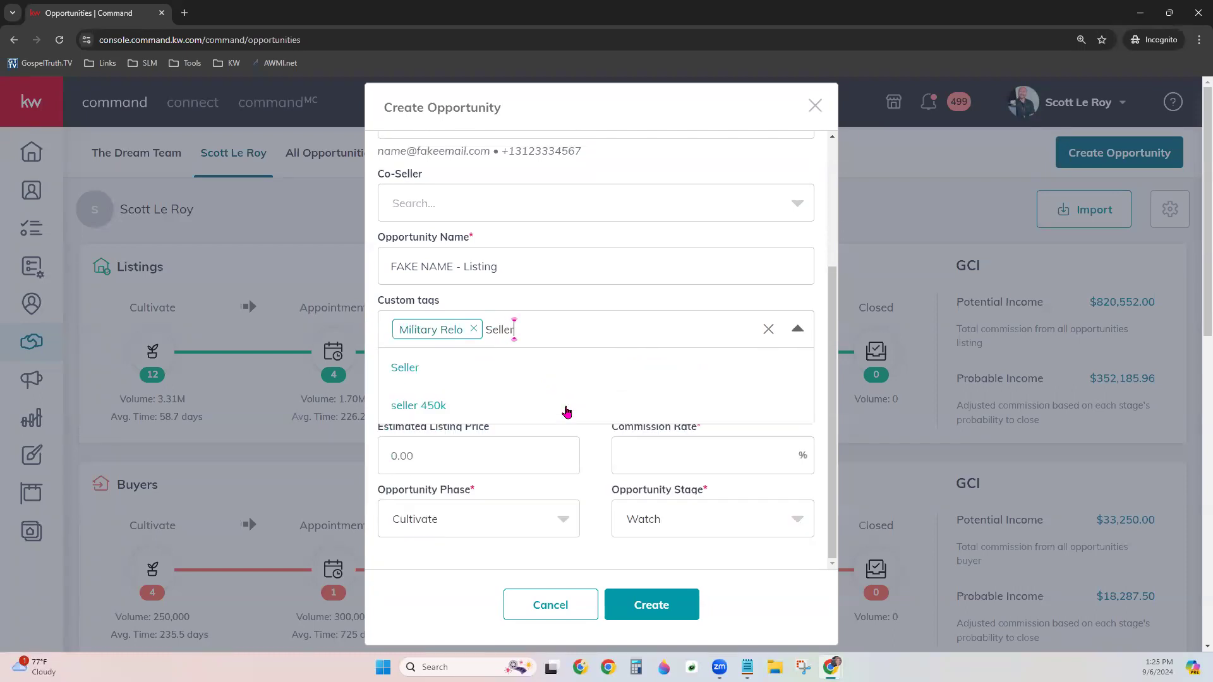
{"action": "left_click", "coordinate": [453, 358]}
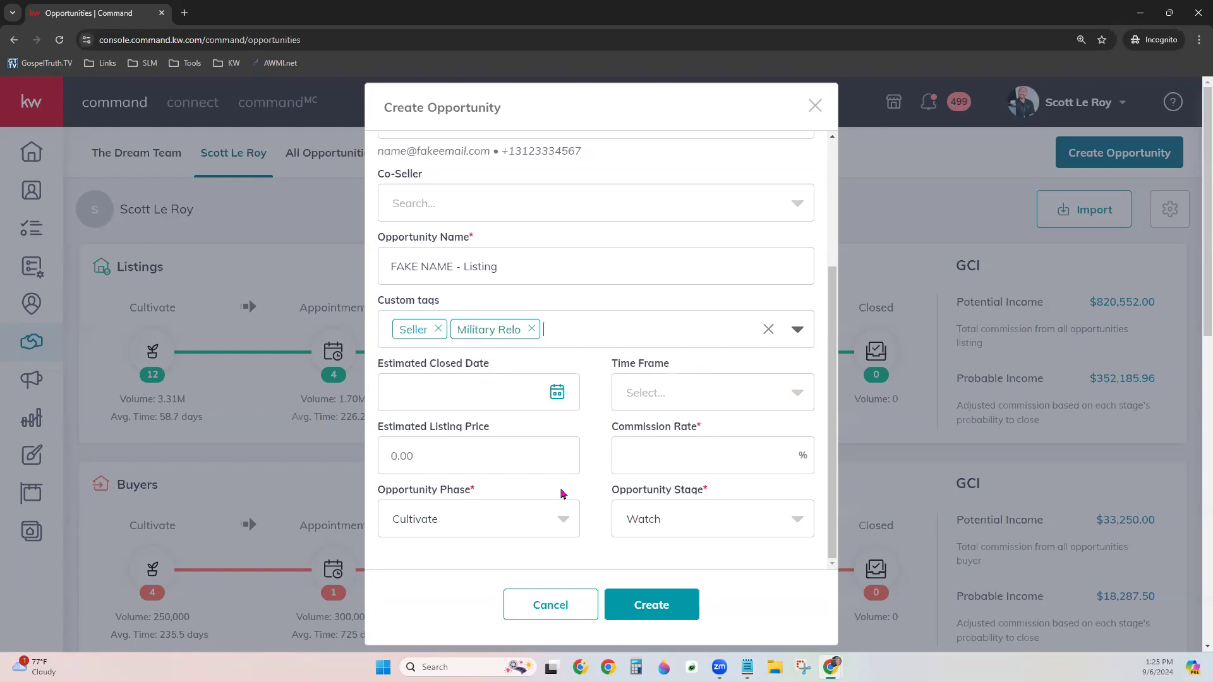
{"action": "type", "text": "450"}
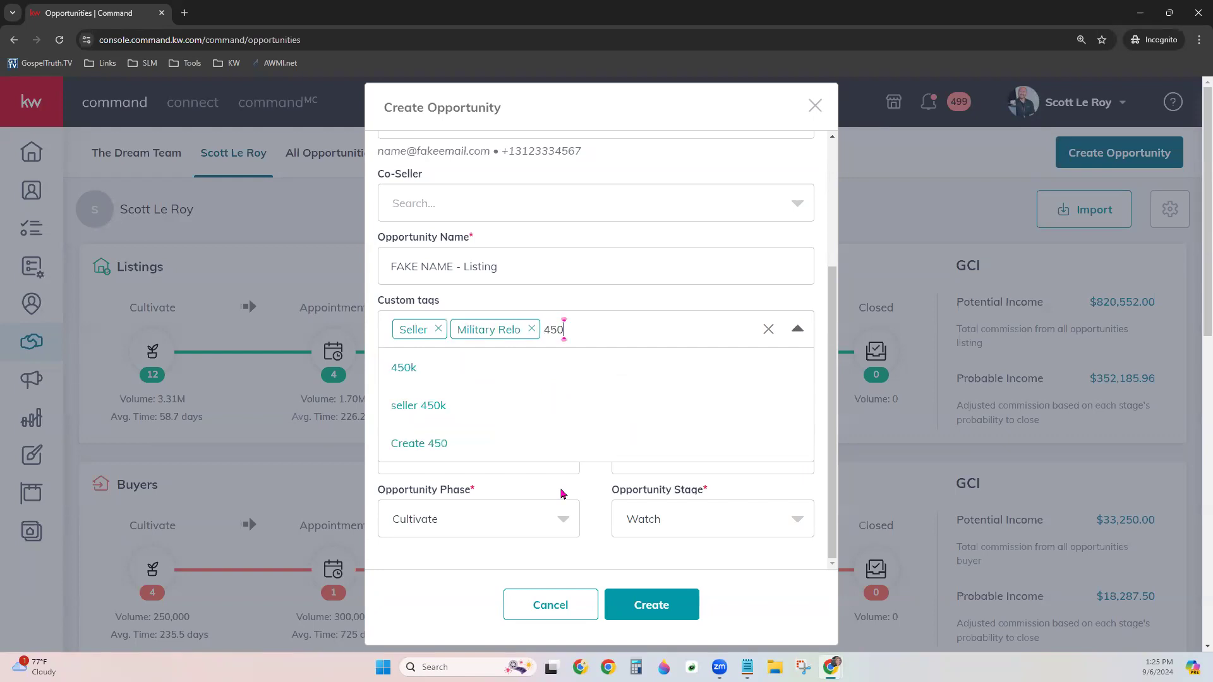
{"action": "type", "text": "k+"}
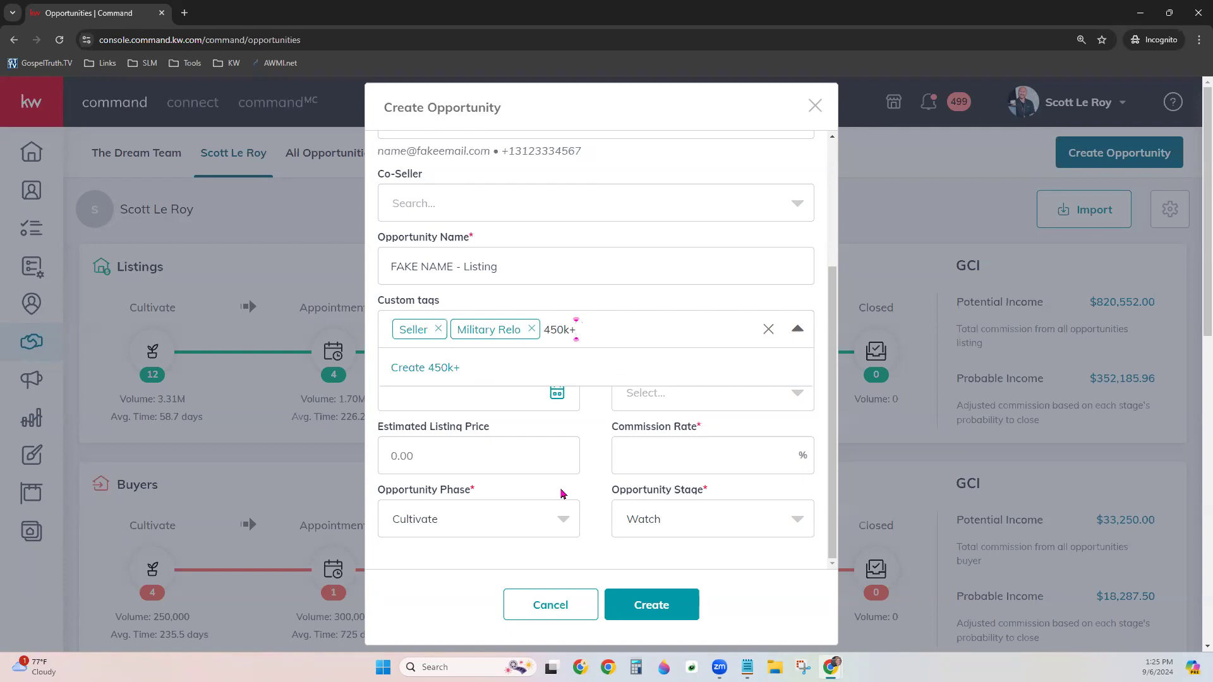
{"action": "left_click", "coordinate": [520, 373]}
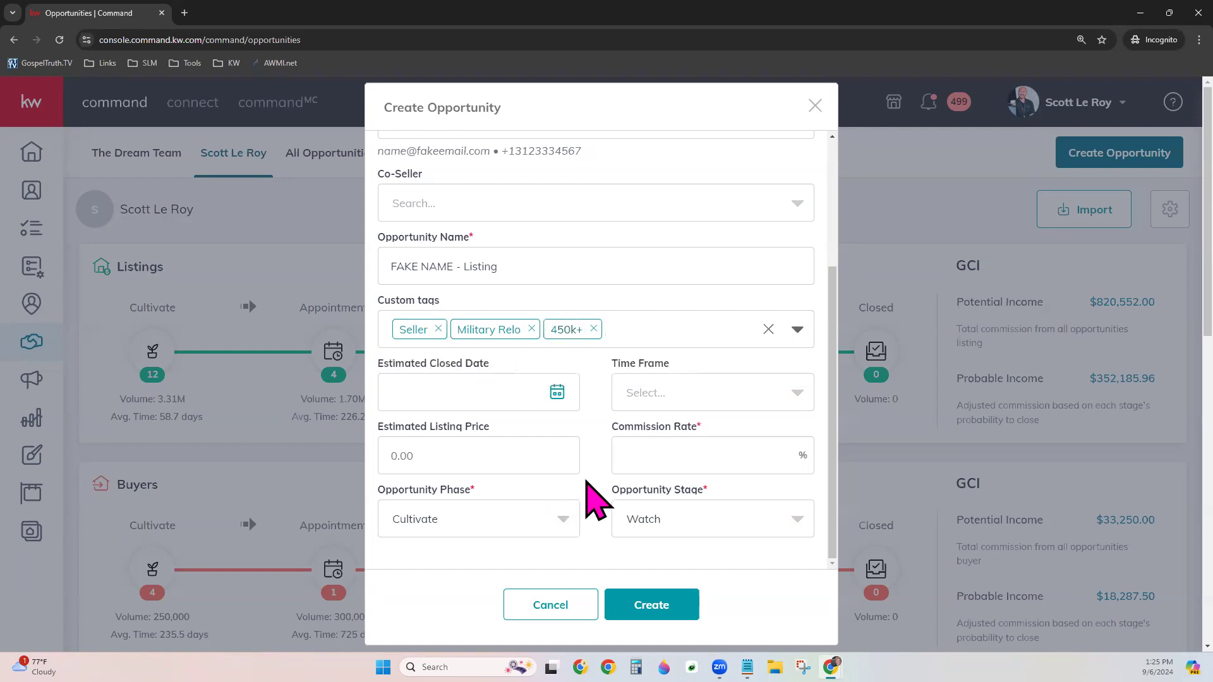
Step: Check the Time Frame choices without selecting one, and set the commission rate to 5%
{"action": "scroll", "coordinate": [587, 495], "scroll_direction": "down", "scroll_amount": 1}
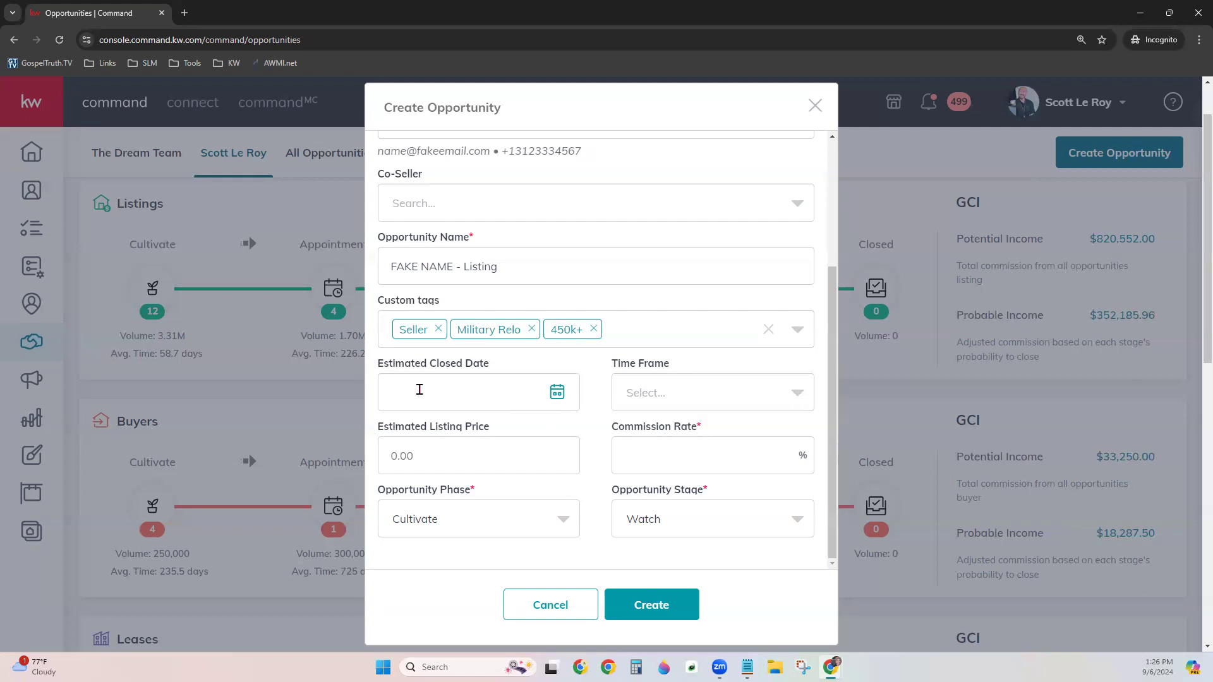
{"action": "left_click", "coordinate": [424, 464]}
{"action": "left_click", "coordinate": [629, 394]}
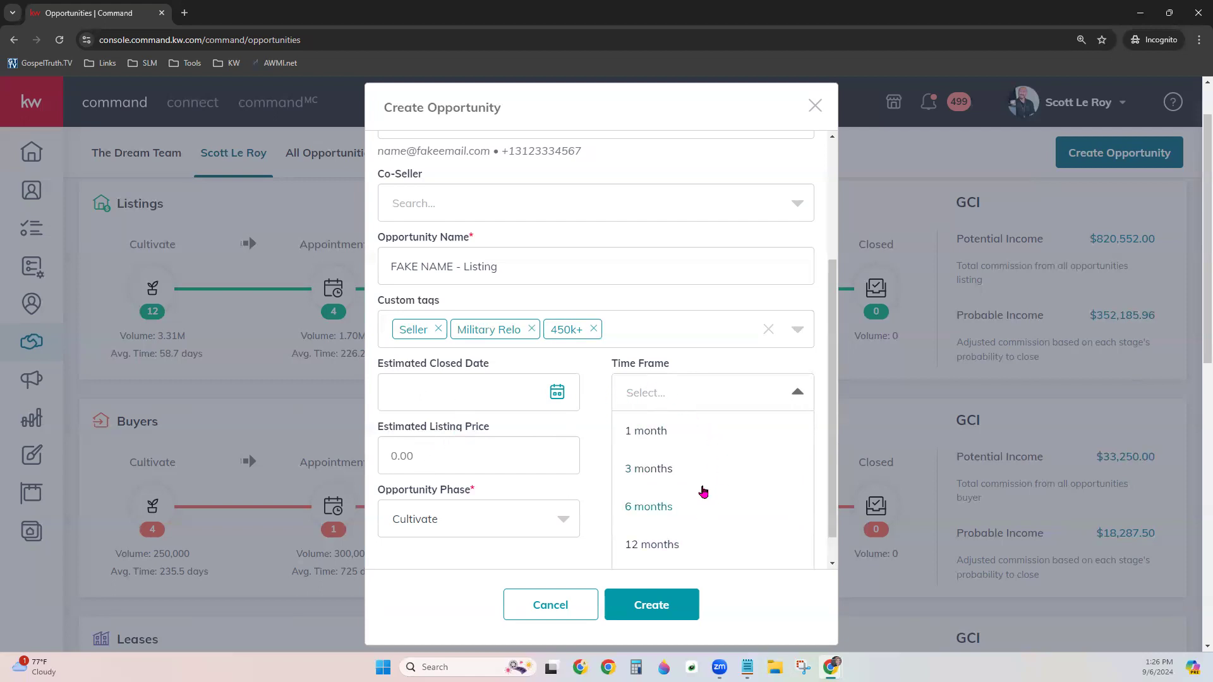
{"action": "left_click", "coordinate": [609, 409]}
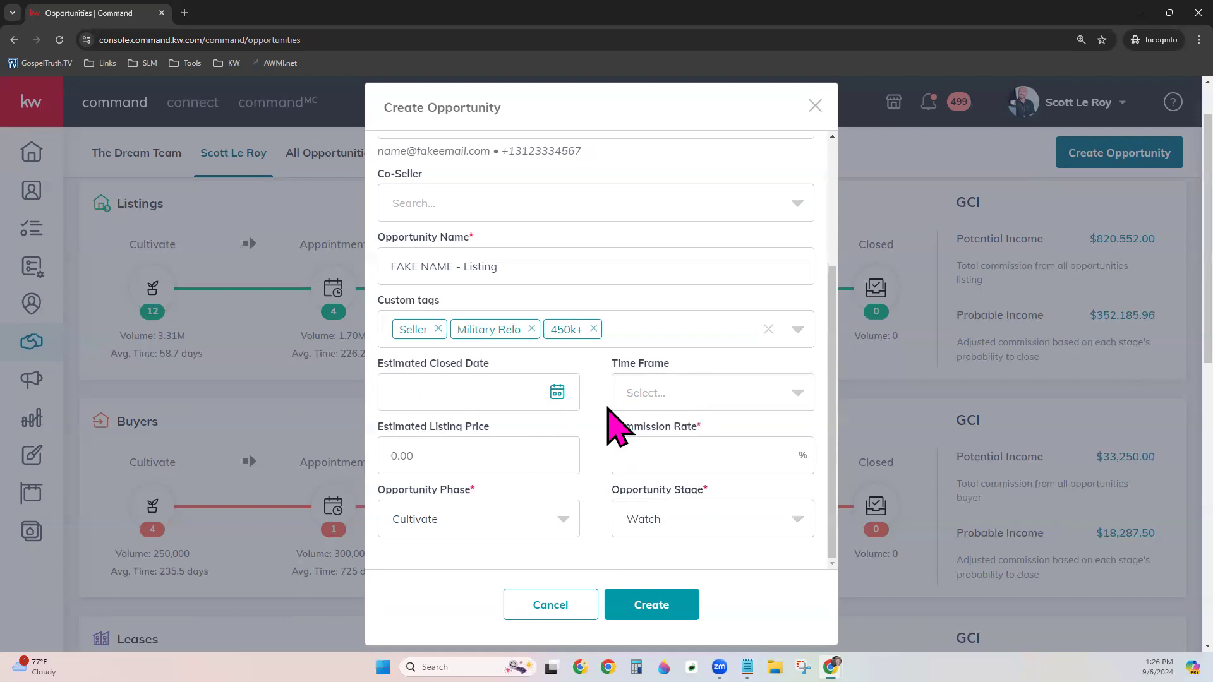
{"action": "left_click", "coordinate": [643, 445]}
{"action": "type", "text": "5"}
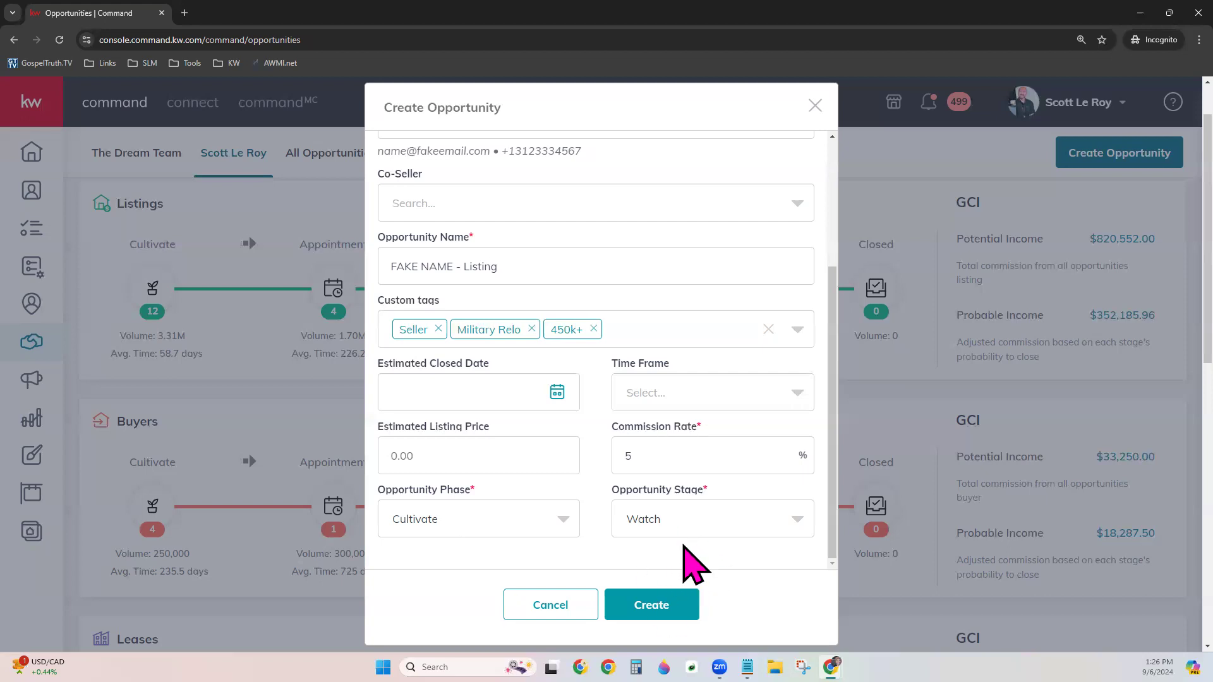
Step: Review the phase and stage options, keep Cultivate and Watch, and create the opportunity
{"action": "left_click", "coordinate": [561, 521]}
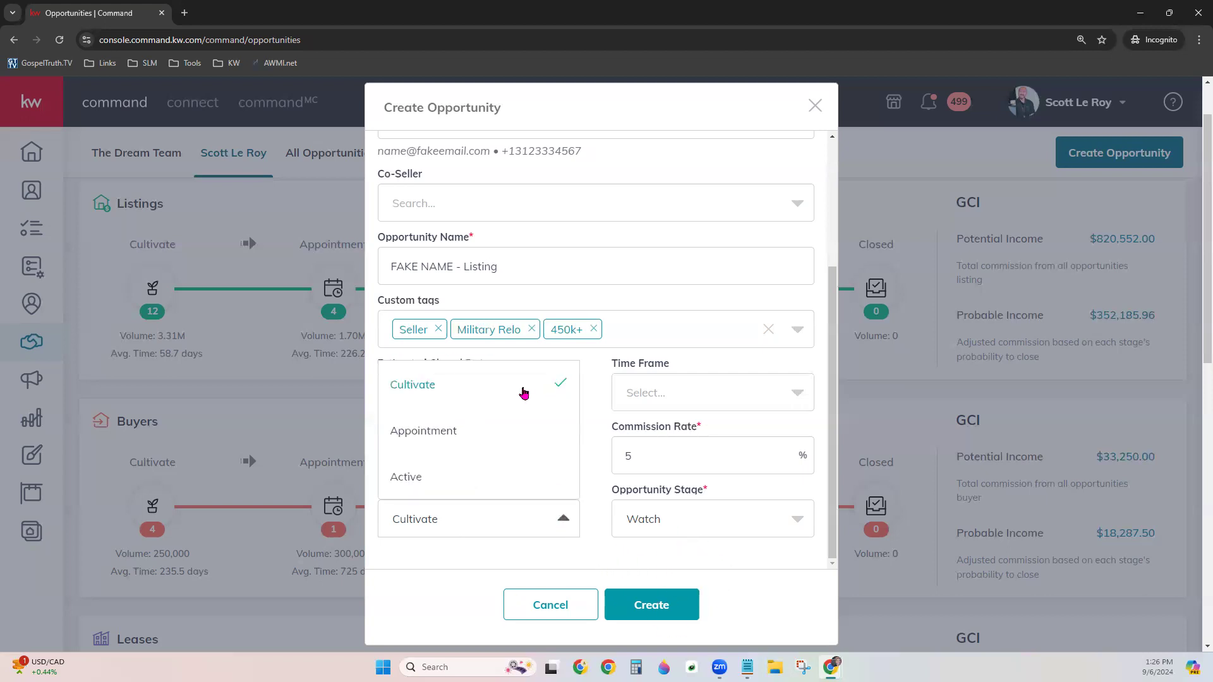
{"action": "left_click", "coordinate": [727, 532]}
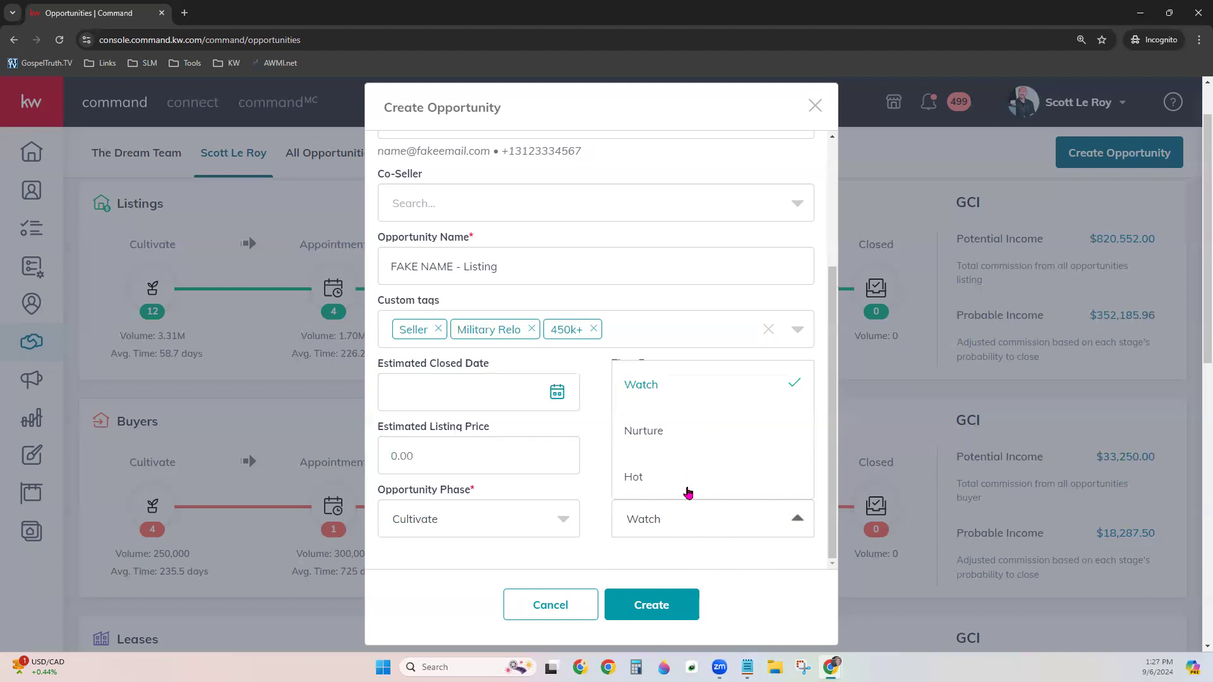
{"action": "left_click", "coordinate": [589, 513]}
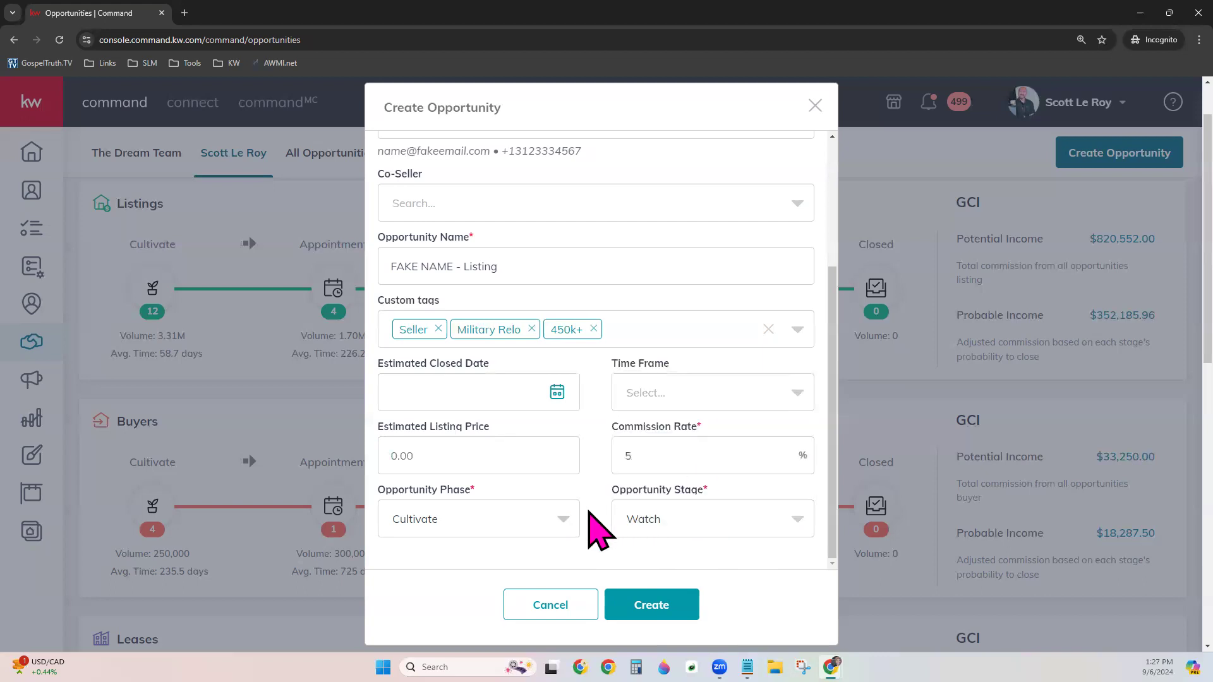
{"action": "left_click", "coordinate": [672, 600]}
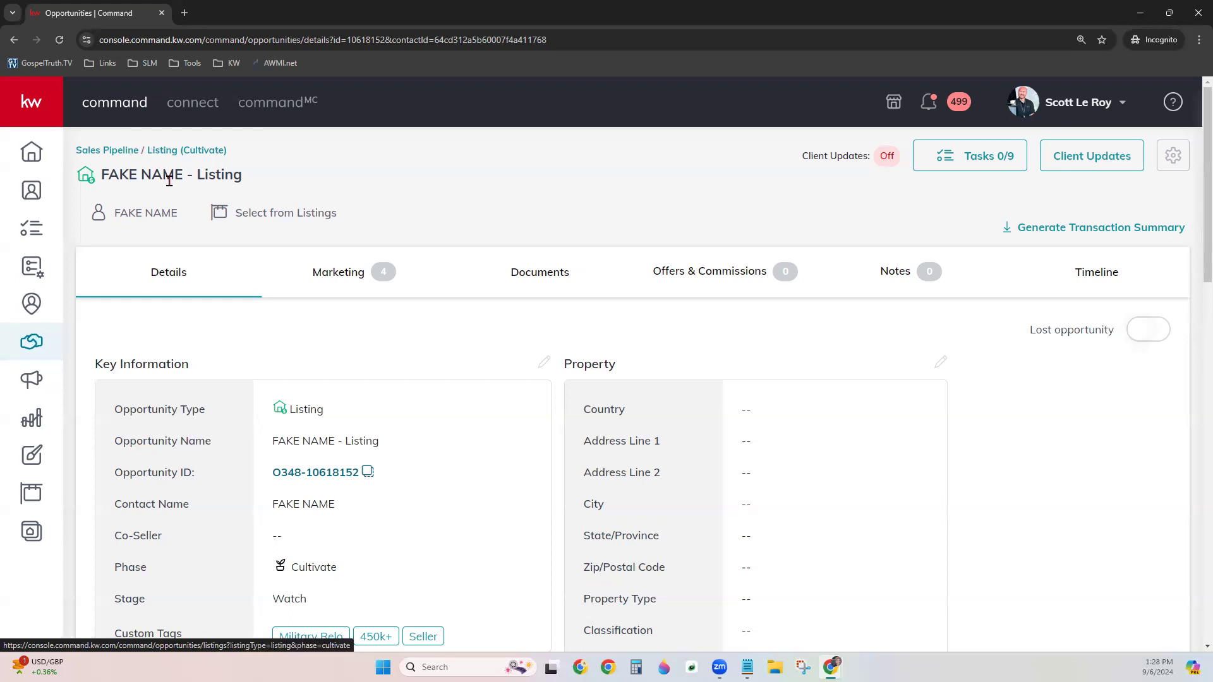
Step: Open the listing search for the opportunity, search by MLS Number, and filter the status to For Sale
{"action": "left_click_drag", "start_coordinate": [103, 175], "coordinate": [238, 173]}
{"action": "left_click", "coordinate": [272, 178]}
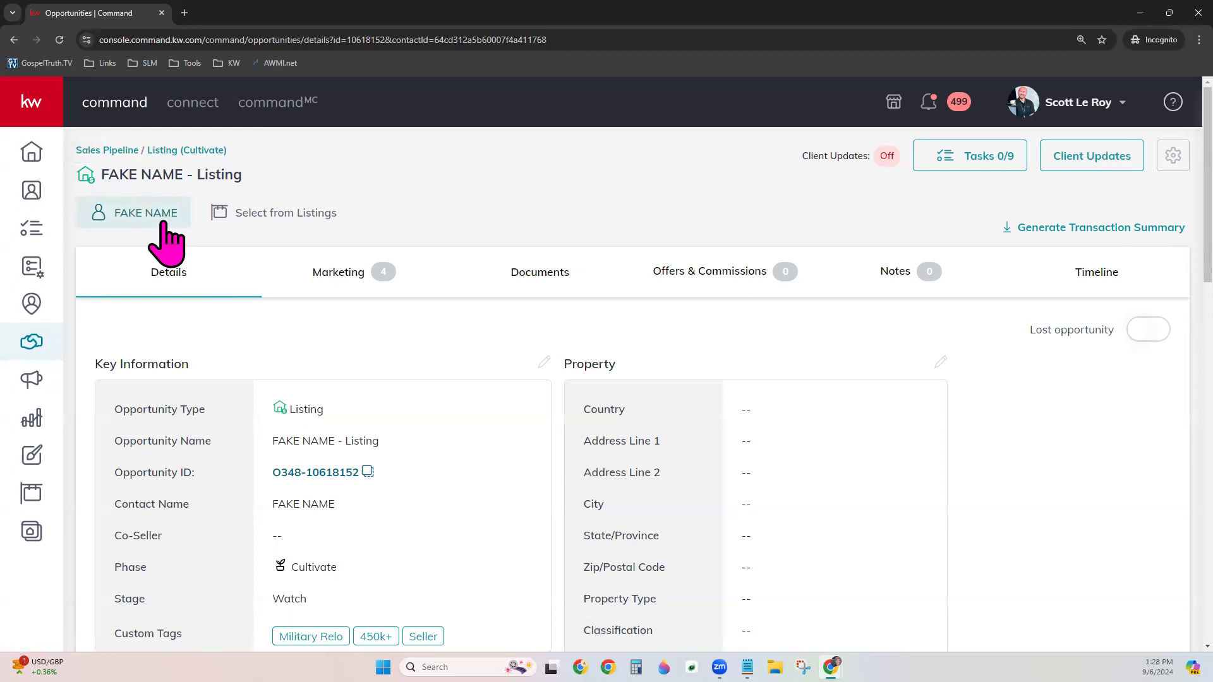
{"action": "left_click", "coordinate": [272, 215]}
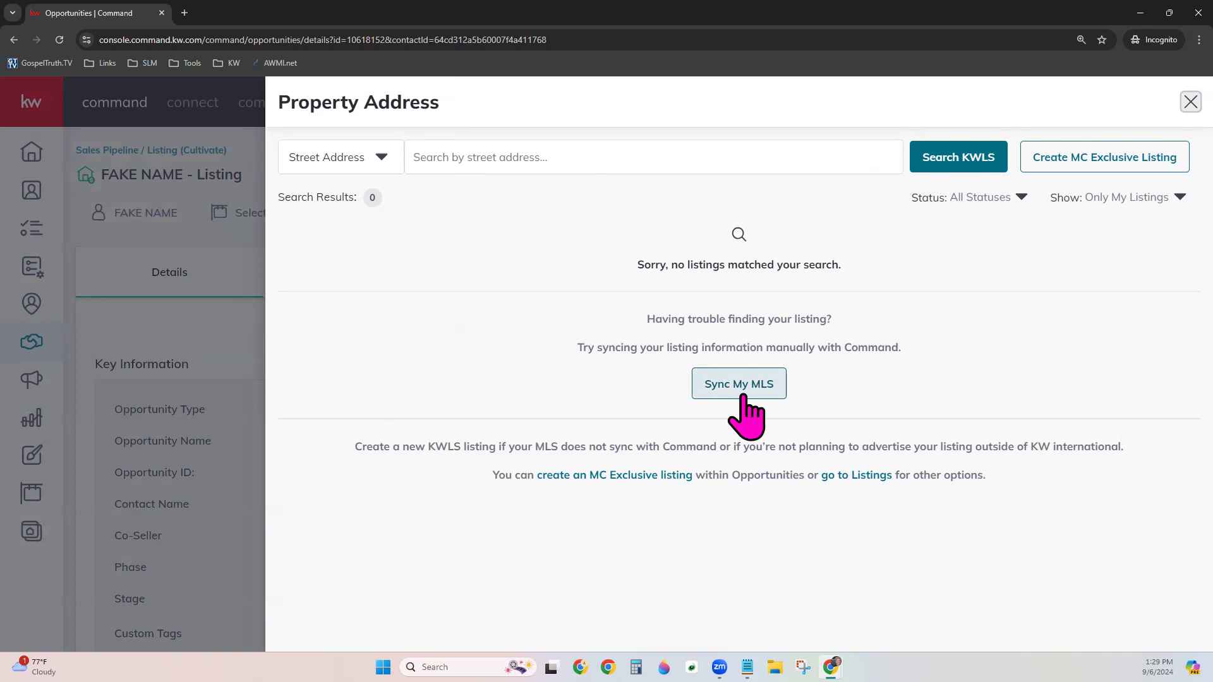
{"action": "left_click", "coordinate": [373, 170]}
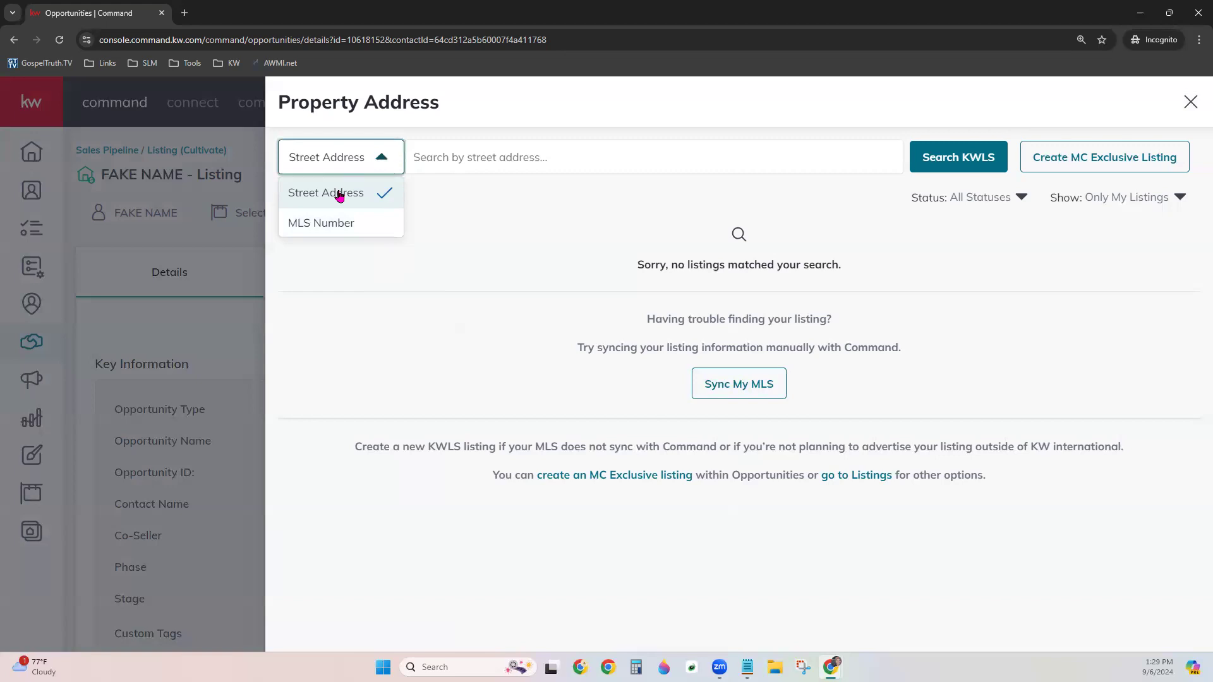
{"action": "left_click", "coordinate": [348, 221]}
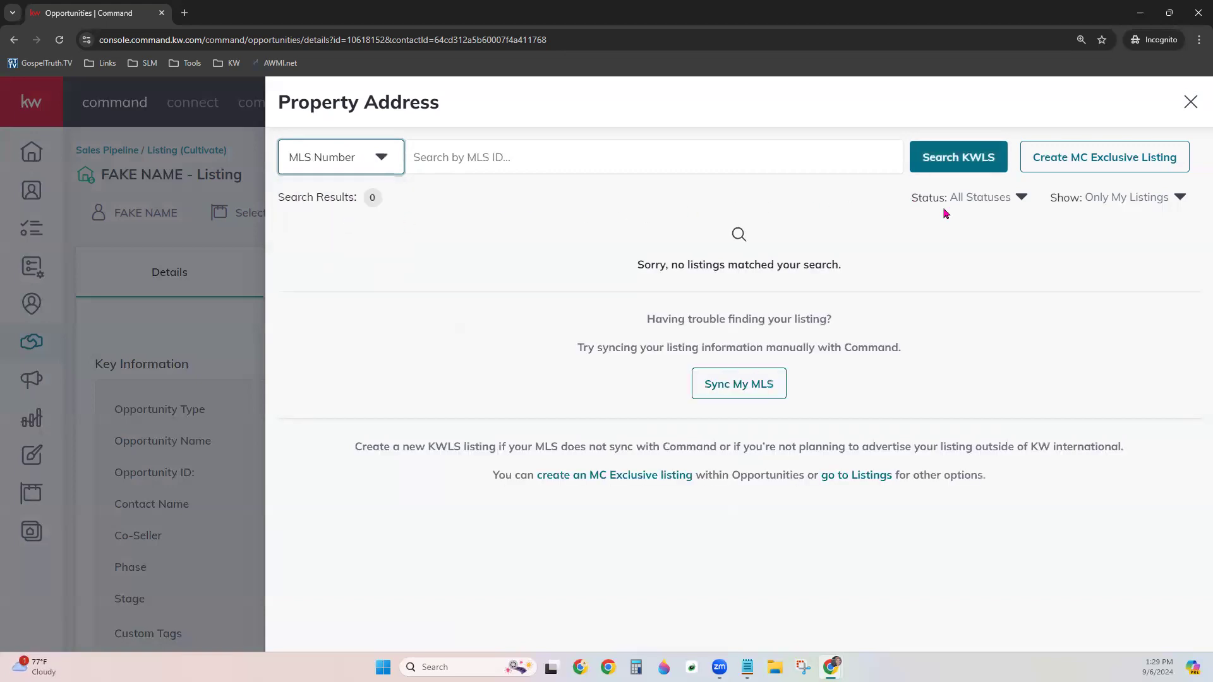
{"action": "left_click", "coordinate": [997, 206]}
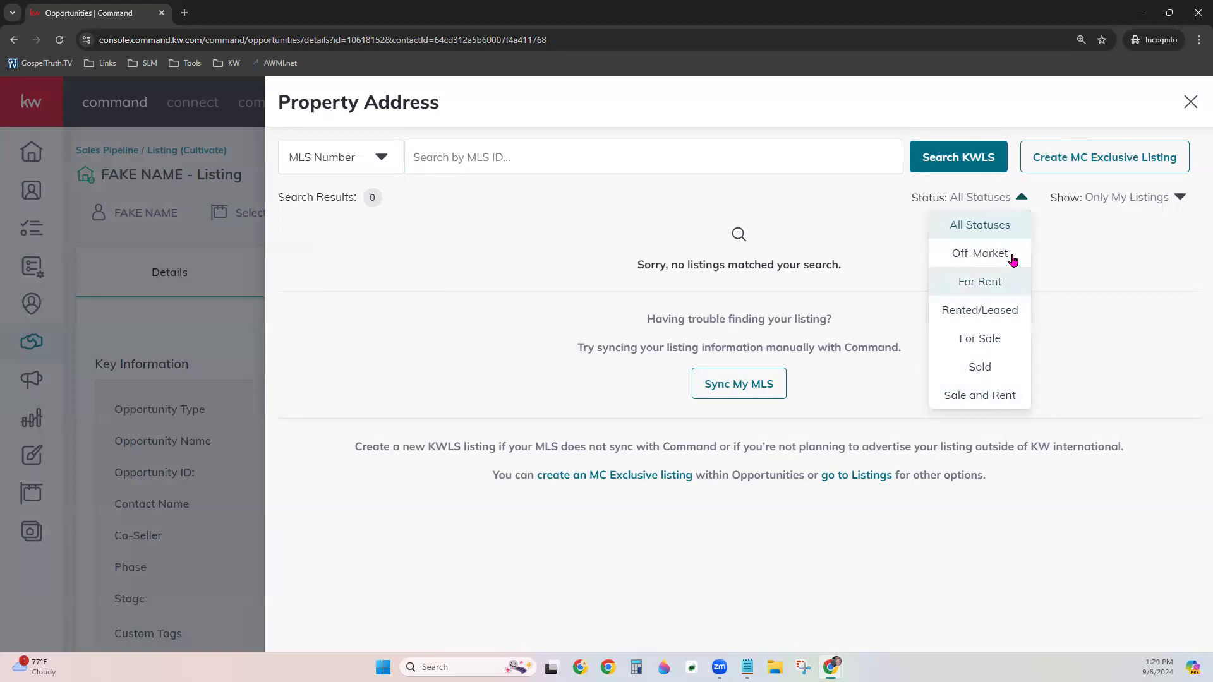
{"action": "left_click", "coordinate": [993, 339]}
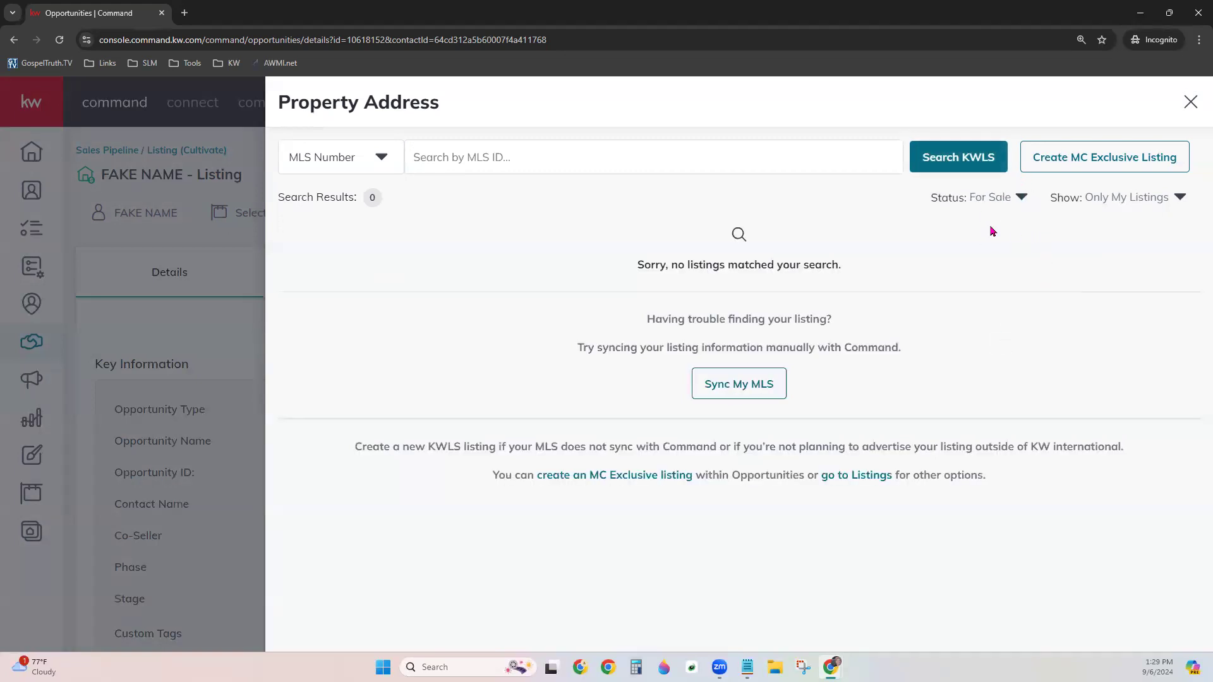
Step: Show All Listings in the results, and switch the filter to My MC Listings
{"action": "left_click", "coordinate": [1103, 202]}
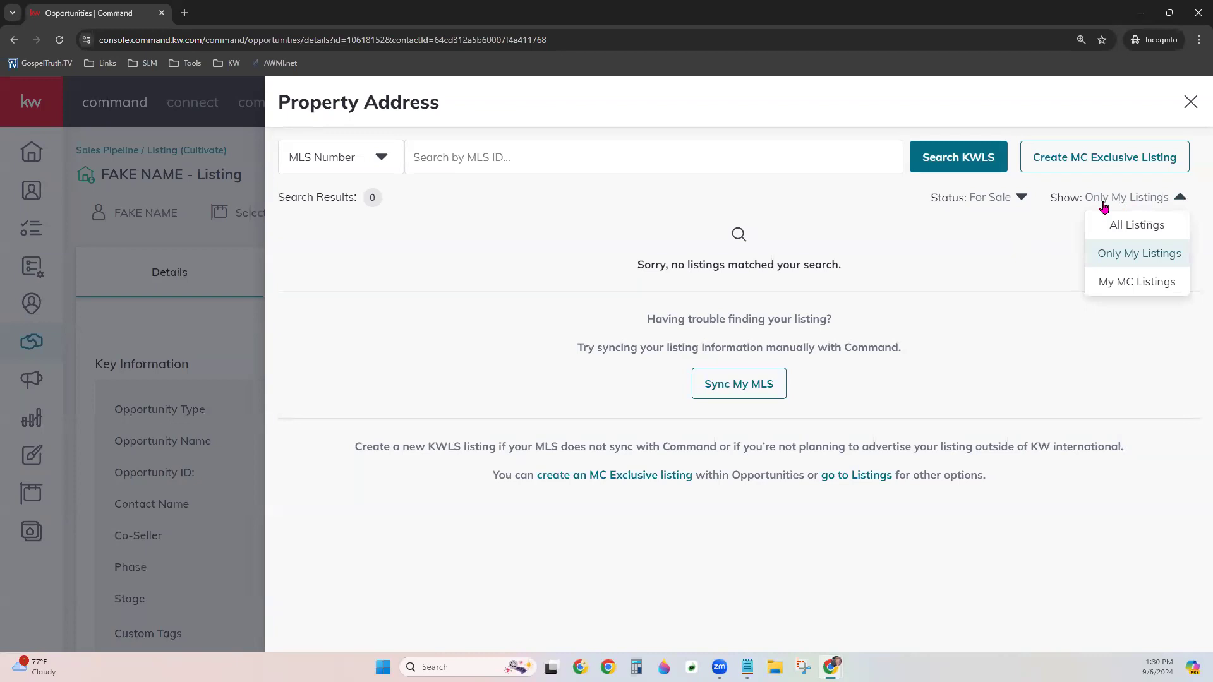
{"action": "left_click", "coordinate": [1136, 226]}
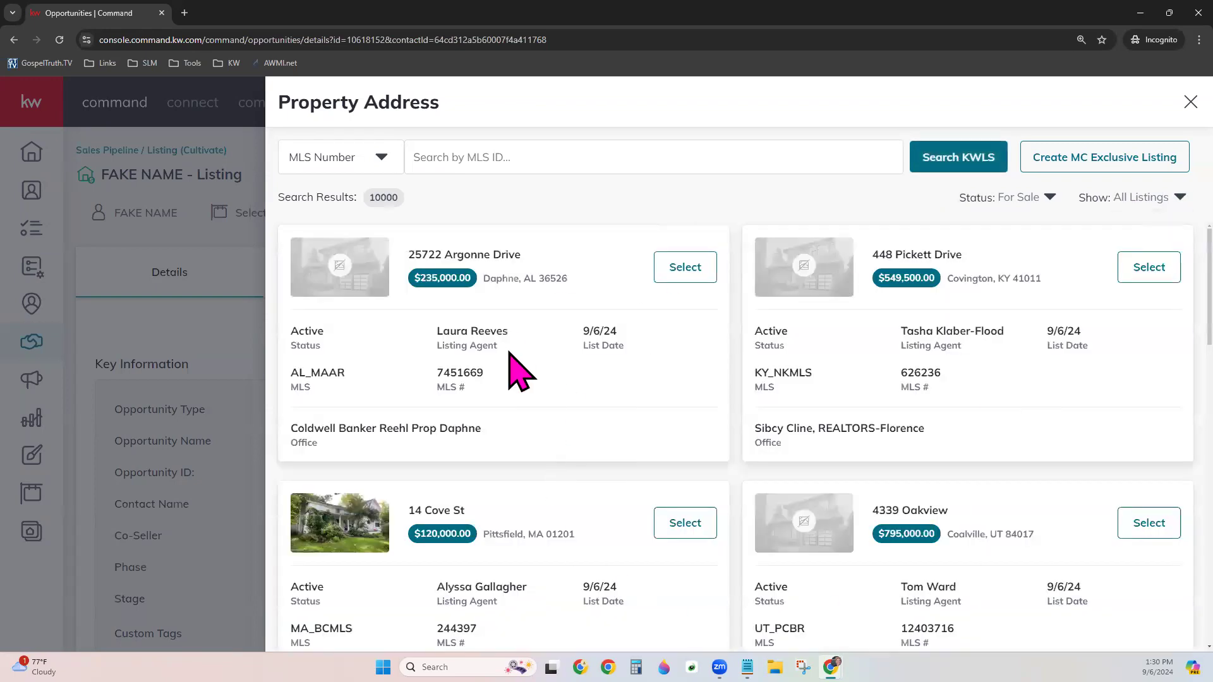
{"action": "left_click", "coordinate": [502, 158]}
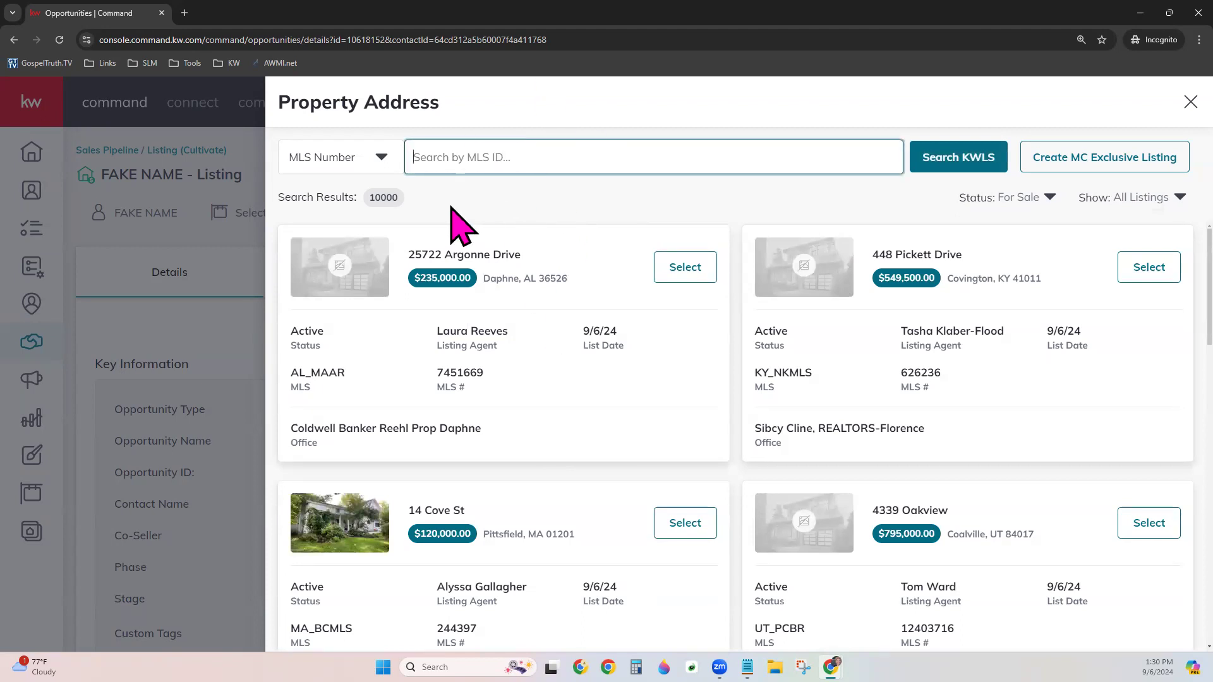
{"action": "left_click", "coordinate": [1151, 200]}
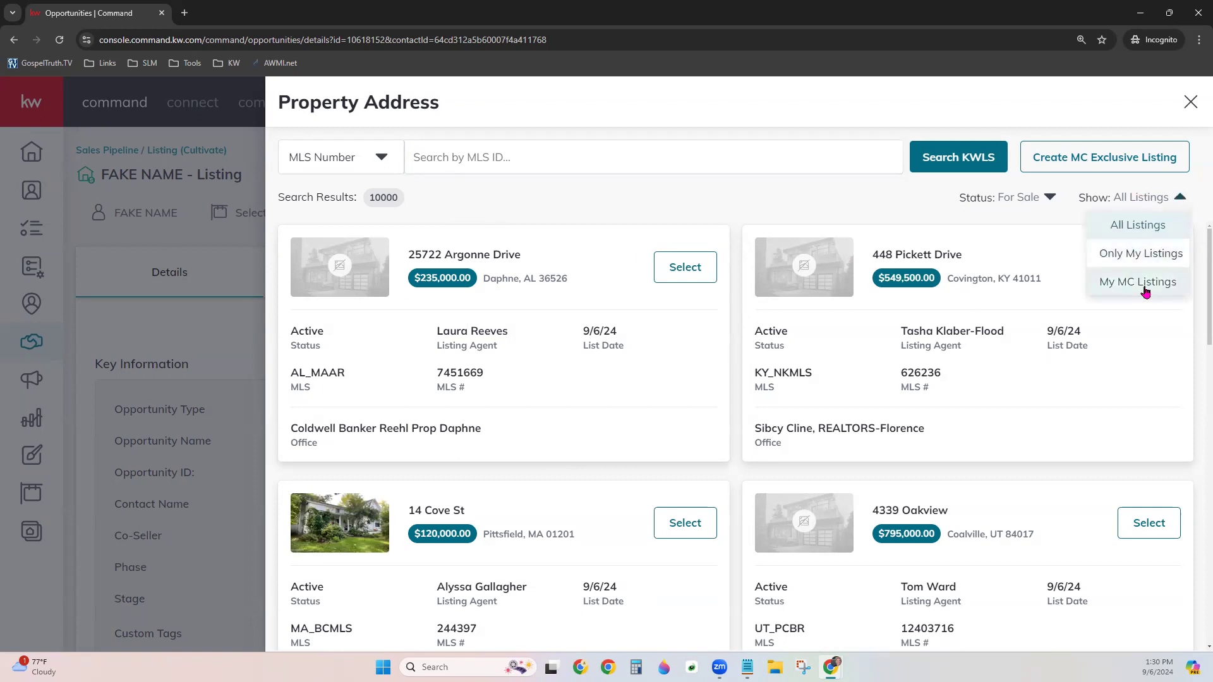
{"action": "left_click", "coordinate": [1108, 286]}
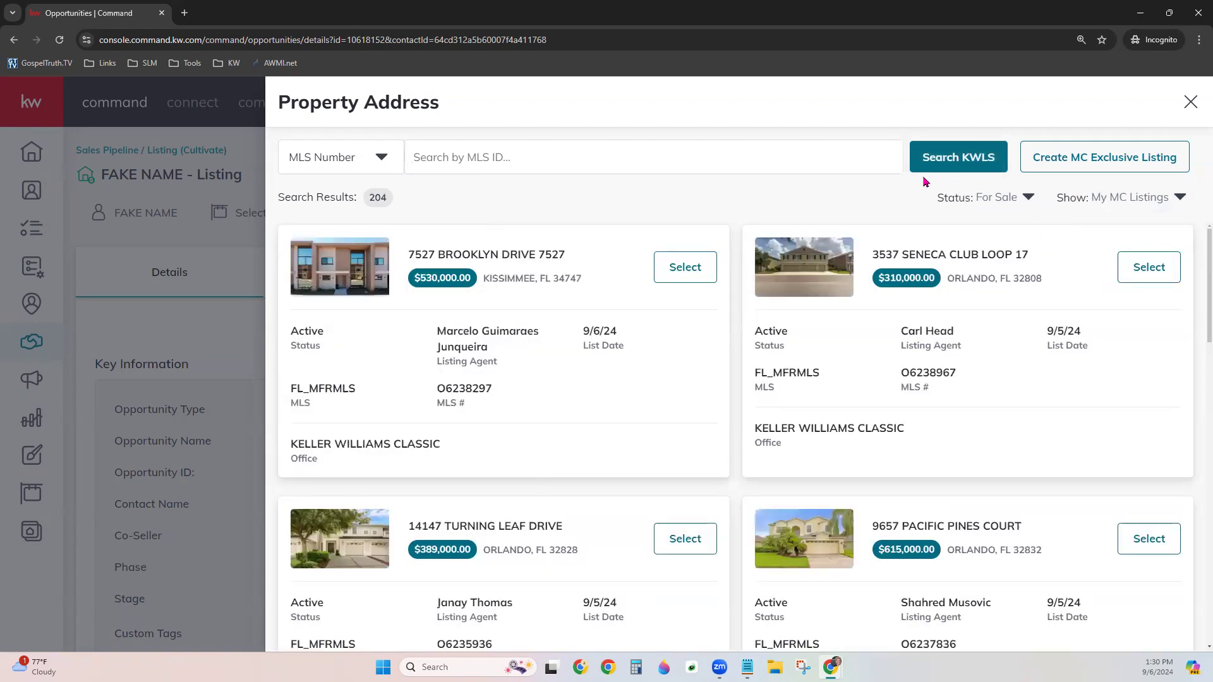
Step: Browse the market center's listings and attach the $300,000 Orlando listing dated 9/5/24 to the opportunity
{"action": "left_click", "coordinate": [891, 197]}
{"action": "left_click", "coordinate": [953, 163]}
{"action": "scroll", "coordinate": [740, 243], "scroll_direction": "down", "scroll_amount": 6}
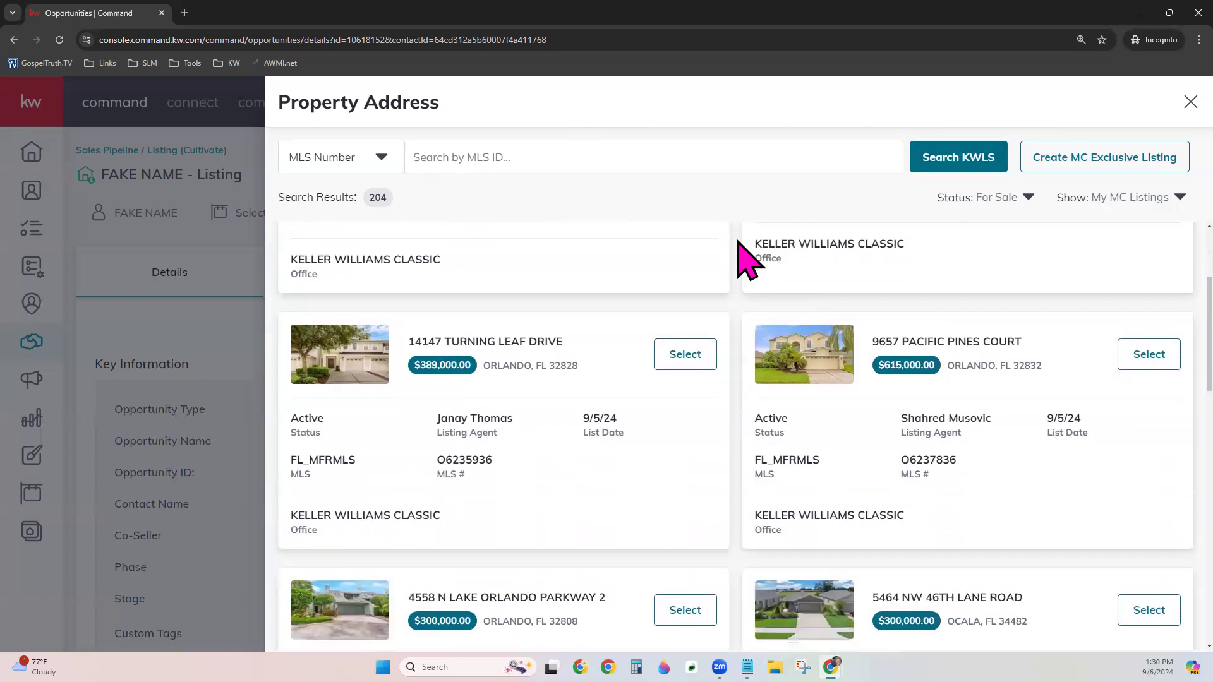
{"action": "scroll", "coordinate": [749, 261], "scroll_direction": "down", "scroll_amount": 1}
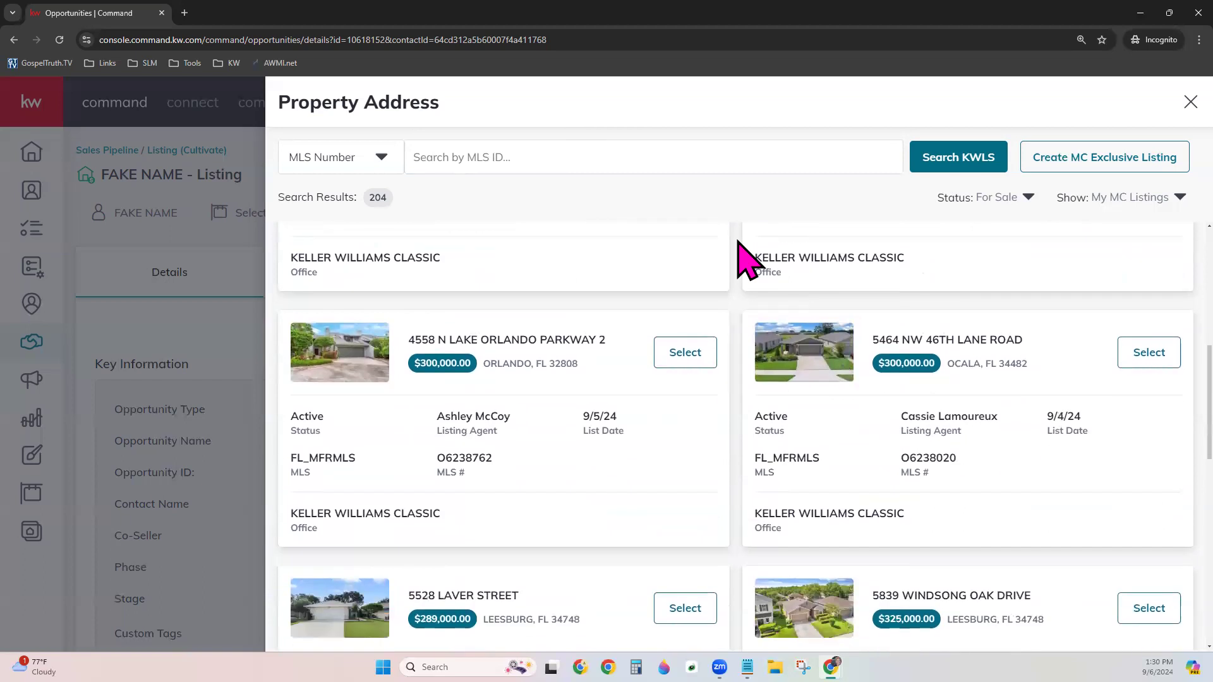
{"action": "scroll", "coordinate": [749, 261], "scroll_direction": "down", "scroll_amount": 1}
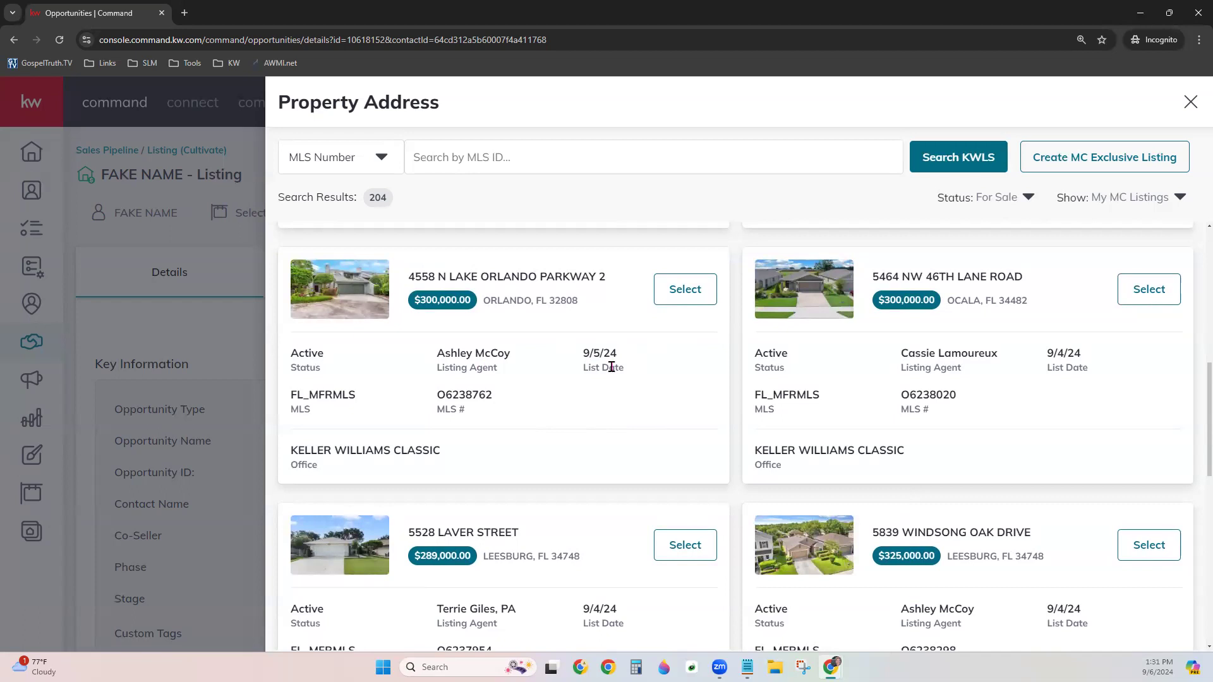
{"action": "left_click", "coordinate": [693, 290]}
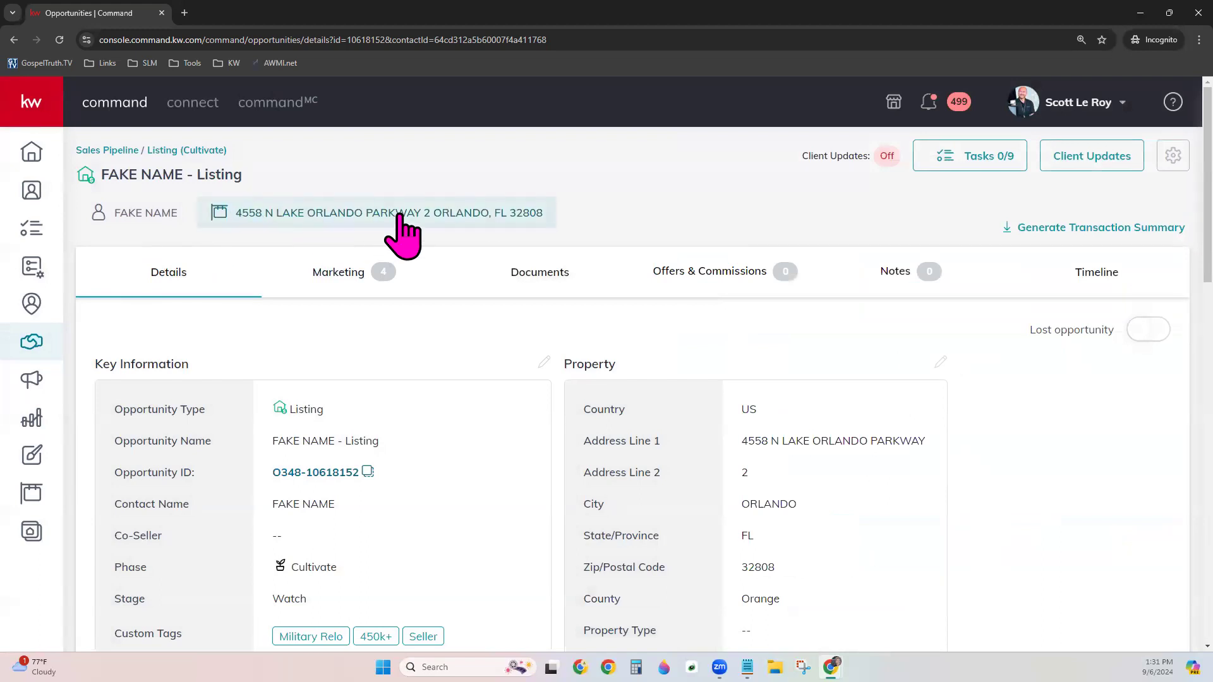
Step: Review the opportunity's property details and its Client Updates status
{"action": "scroll", "coordinate": [679, 376], "scroll_direction": "down", "scroll_amount": 1}
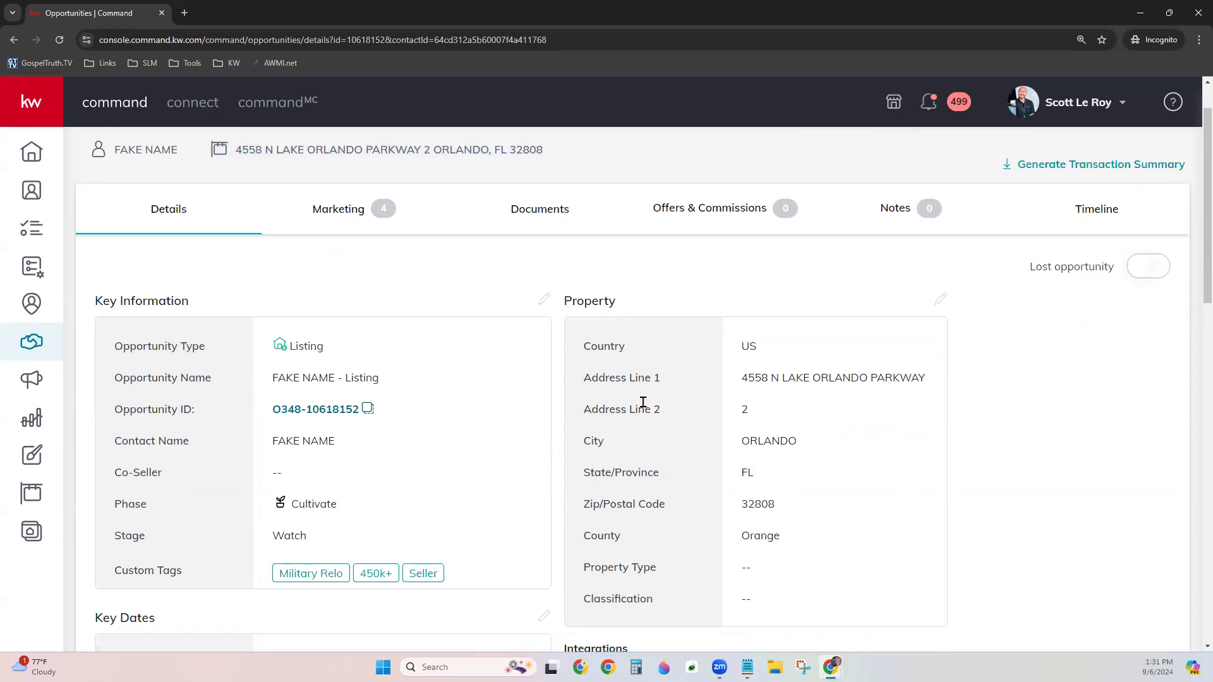
{"action": "scroll", "coordinate": [643, 403], "scroll_direction": "up", "scroll_amount": 1}
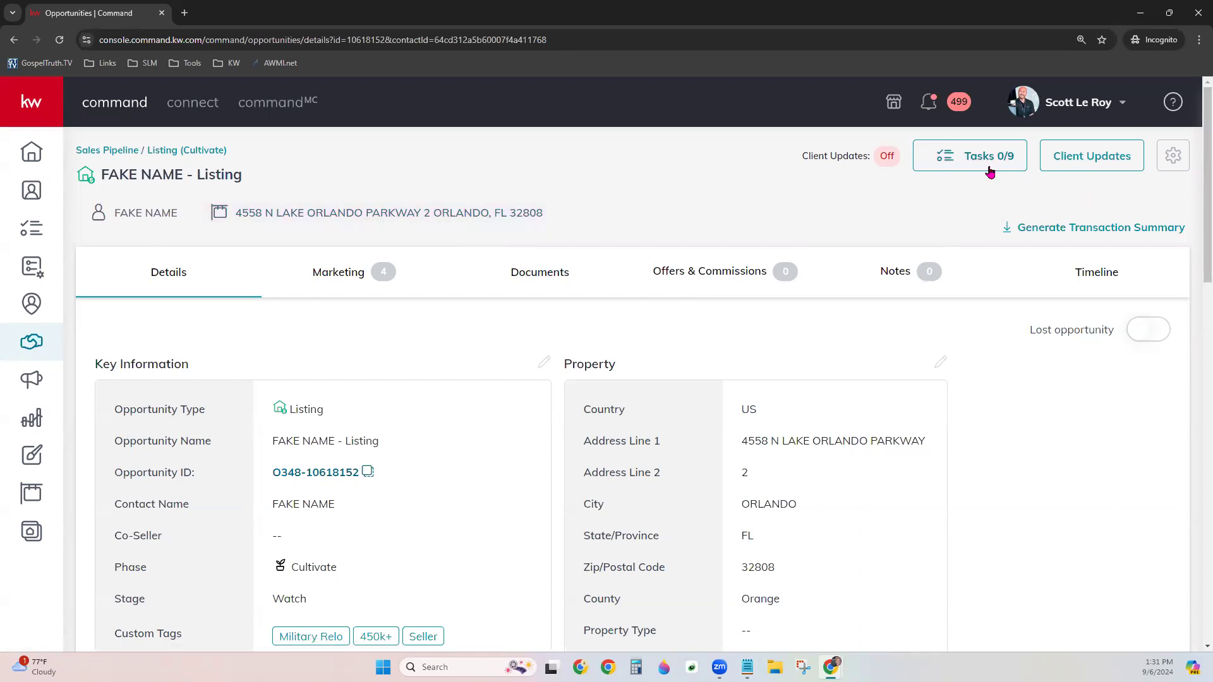
{"action": "mouse_move", "coordinate": [911, 159]}
{"action": "mouse_move", "coordinate": [804, 152]}
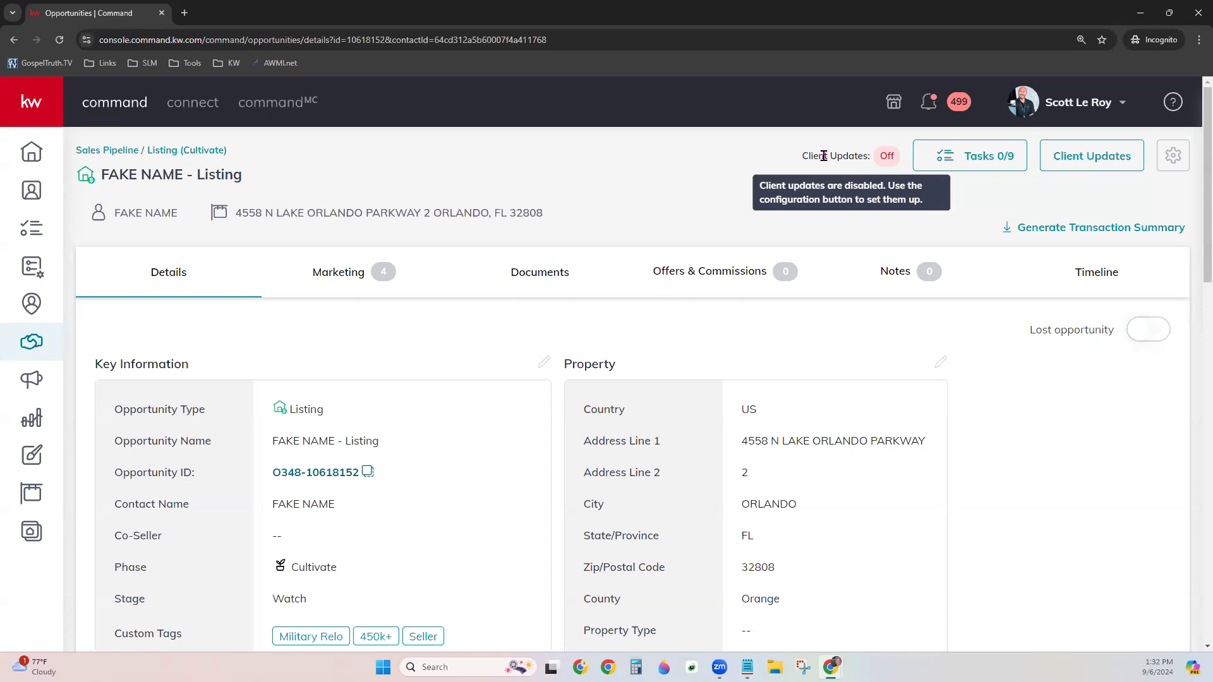
{"action": "left_click_drag", "start_coordinate": [801, 155], "coordinate": [875, 157]}
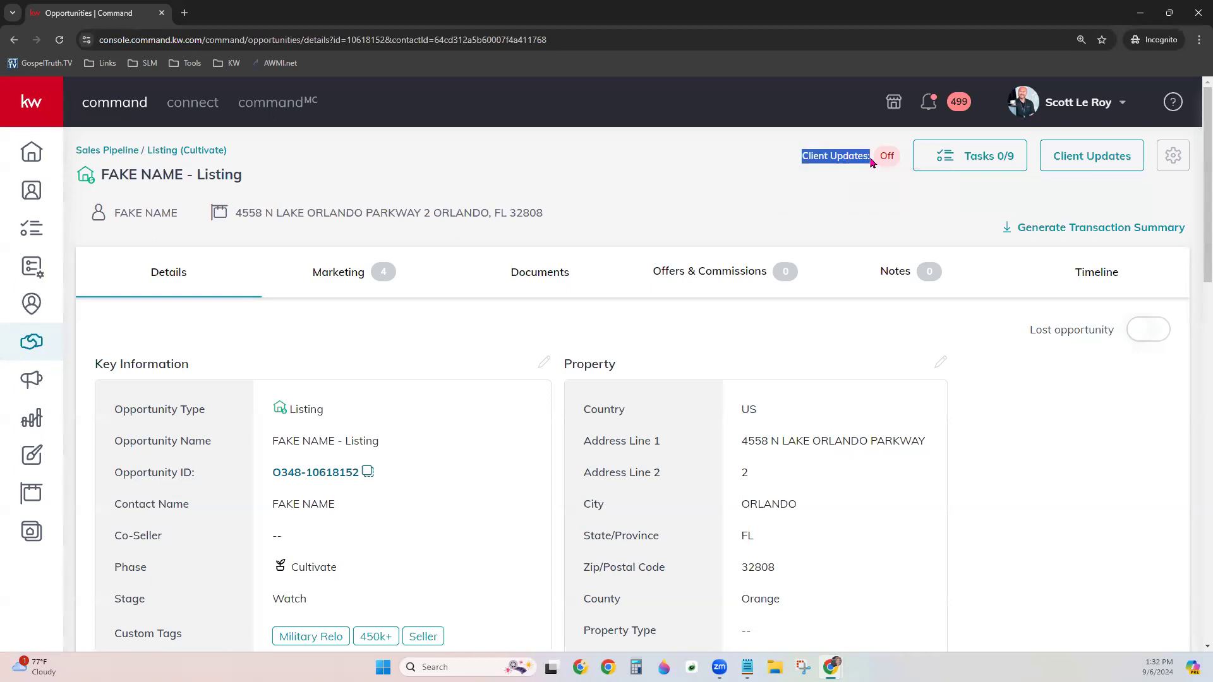
{"action": "left_click", "coordinate": [952, 208]}
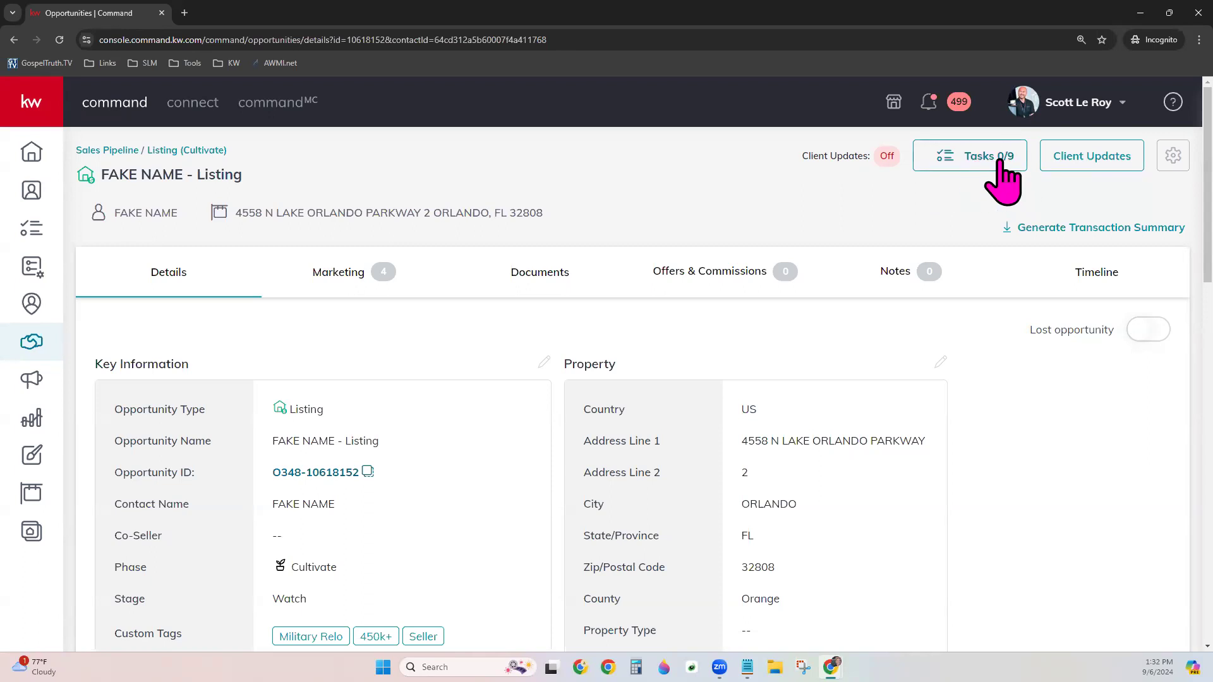
Step: Open the opportunity's tasks, mark Get Phone Number Of Lead as complete, and look through the other Watch stage tasks
{"action": "left_click", "coordinate": [977, 166]}
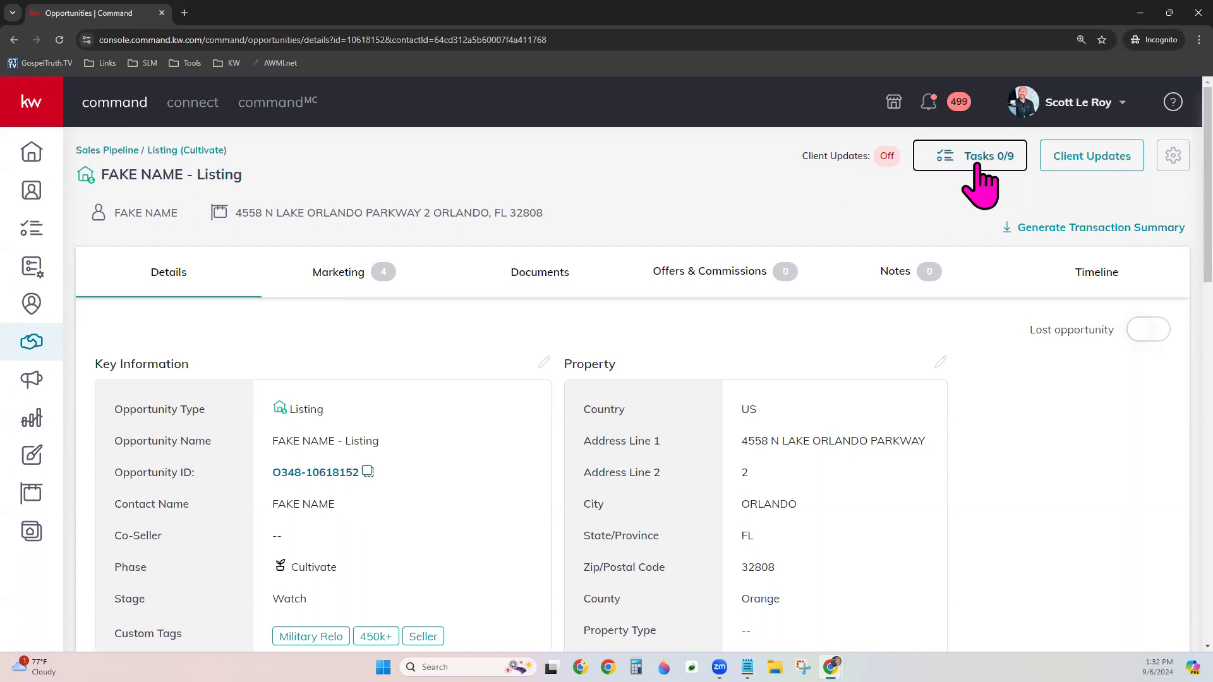
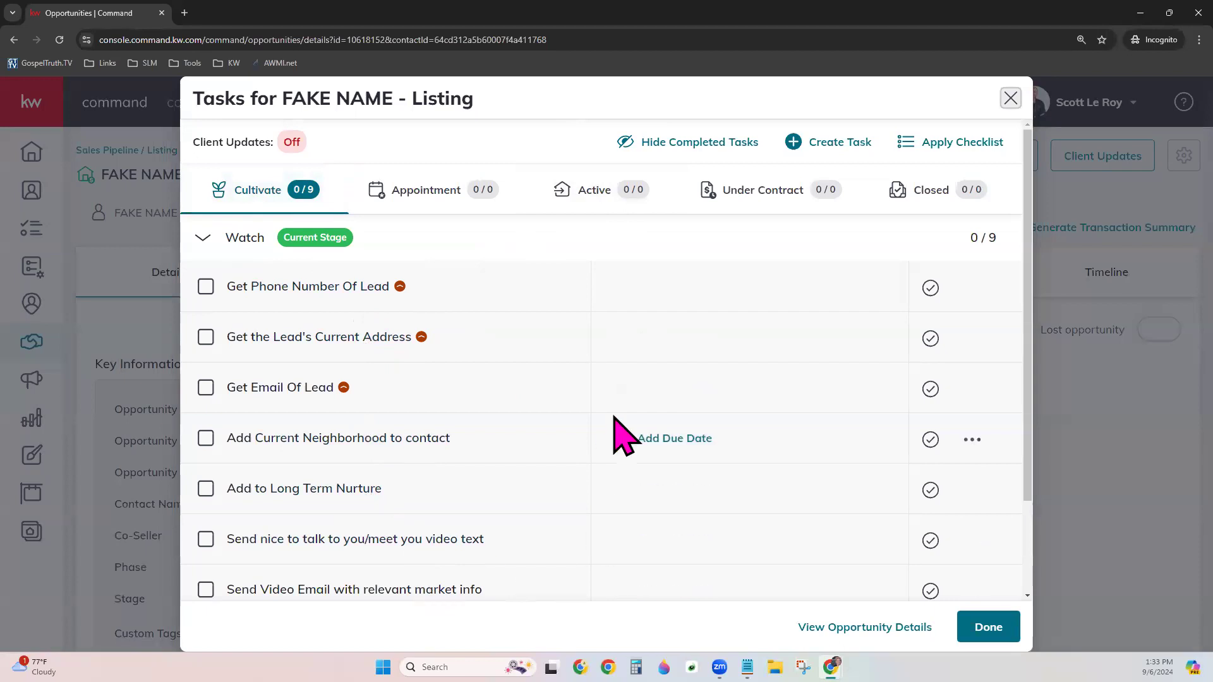
{"action": "left_click", "coordinate": [930, 288]}
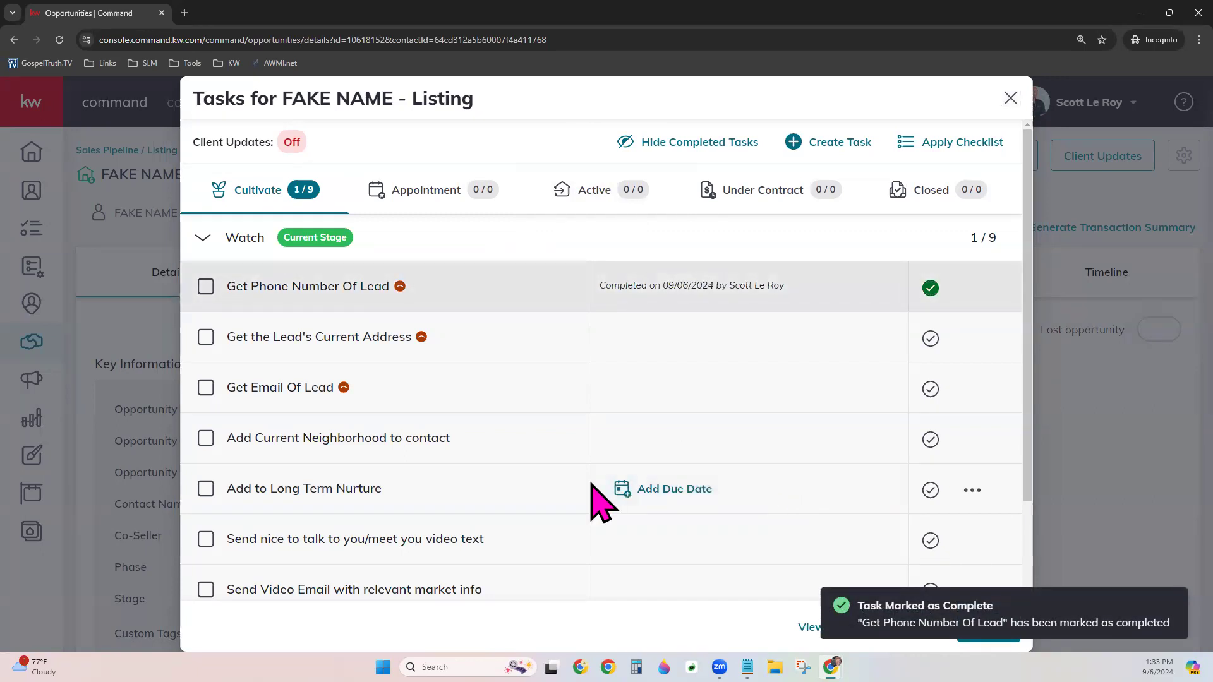
{"action": "scroll", "coordinate": [591, 483], "scroll_direction": "down", "scroll_amount": 2}
{"action": "scroll", "coordinate": [591, 484], "scroll_direction": "up", "scroll_amount": 2}
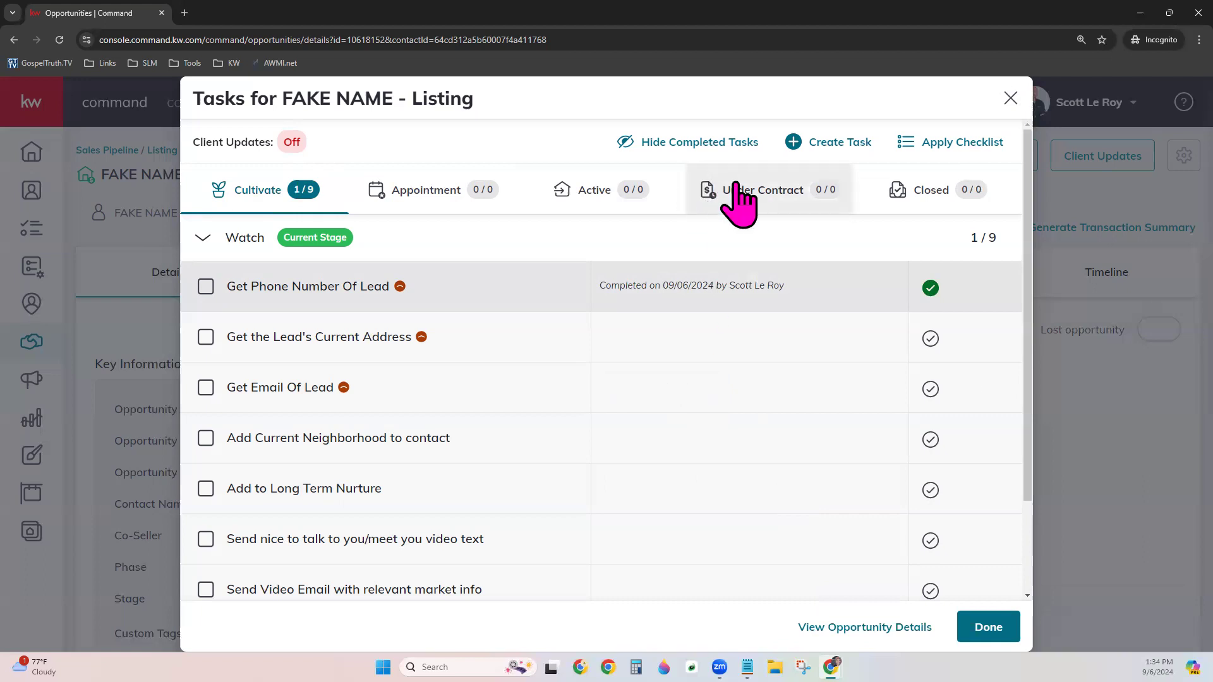
Step: Start a new task named Sample Task with both the opportunity phase and stage set to Closed
{"action": "left_click", "coordinate": [837, 144]}
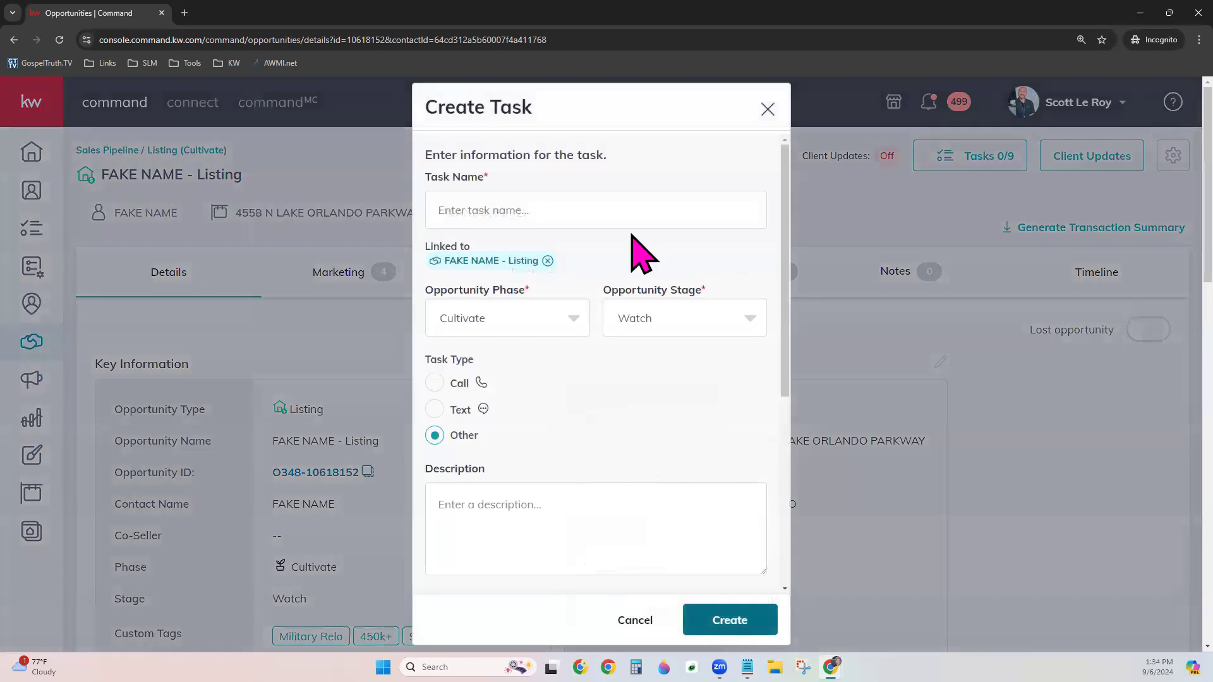
{"action": "type", "text": "Sample Task"}
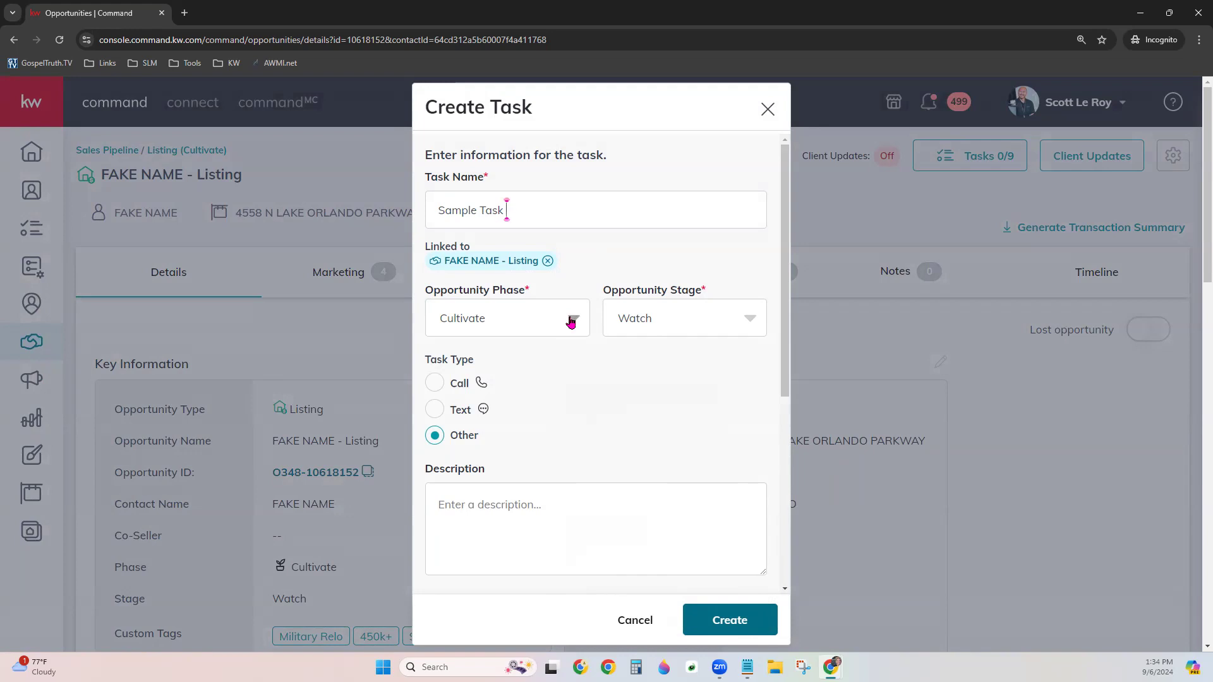
{"action": "left_click", "coordinate": [571, 322]}
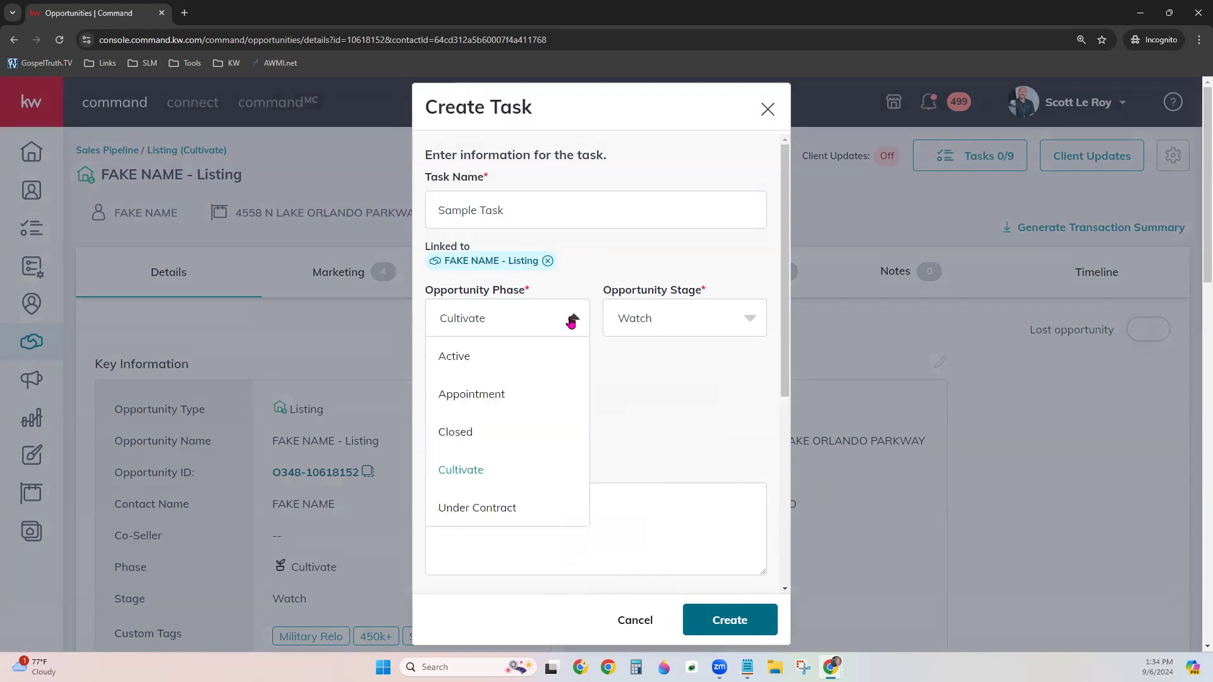
{"action": "scroll", "coordinate": [563, 466], "scroll_direction": "down", "scroll_amount": 3}
{"action": "scroll", "coordinate": [541, 317], "scroll_direction": "up", "scroll_amount": 2}
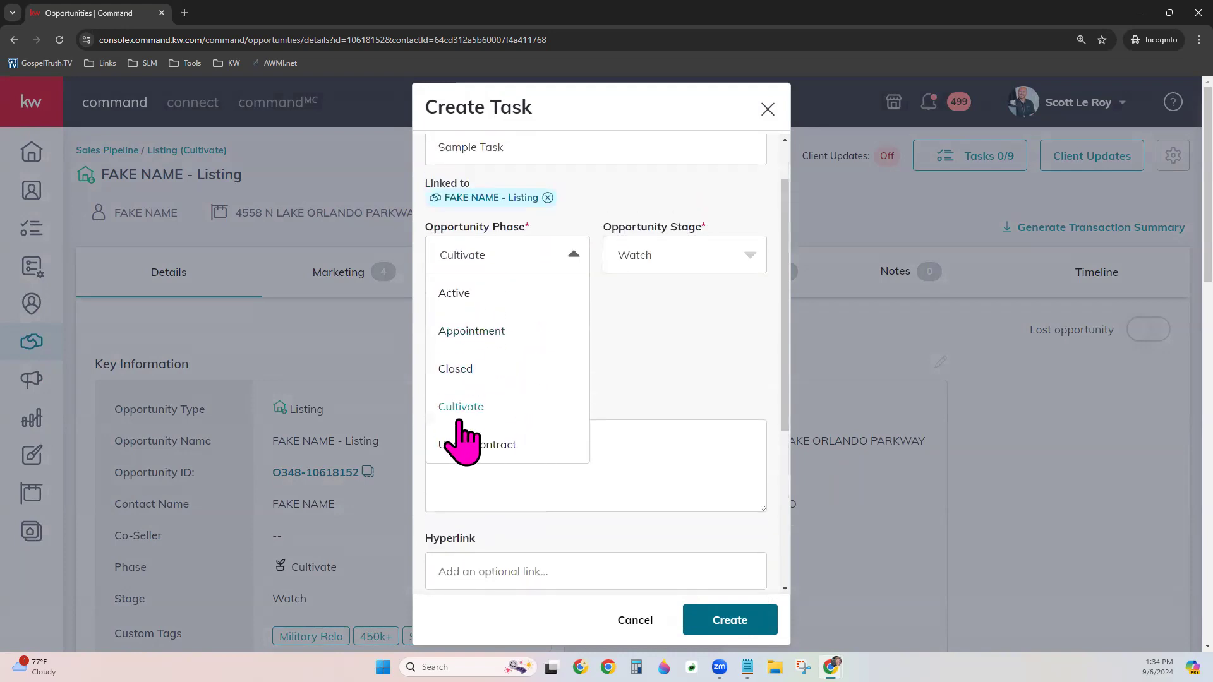
{"action": "left_click", "coordinate": [480, 372]}
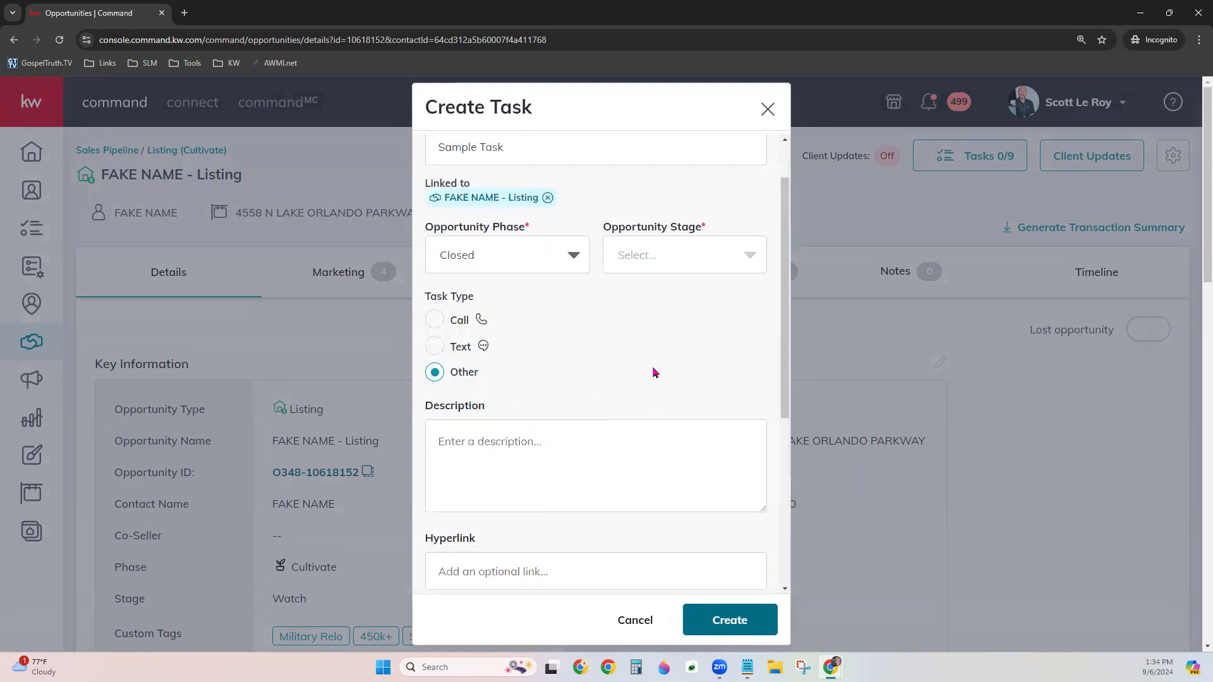
{"action": "scroll", "coordinate": [653, 373], "scroll_direction": "up", "scroll_amount": 1}
{"action": "left_click", "coordinate": [700, 329]}
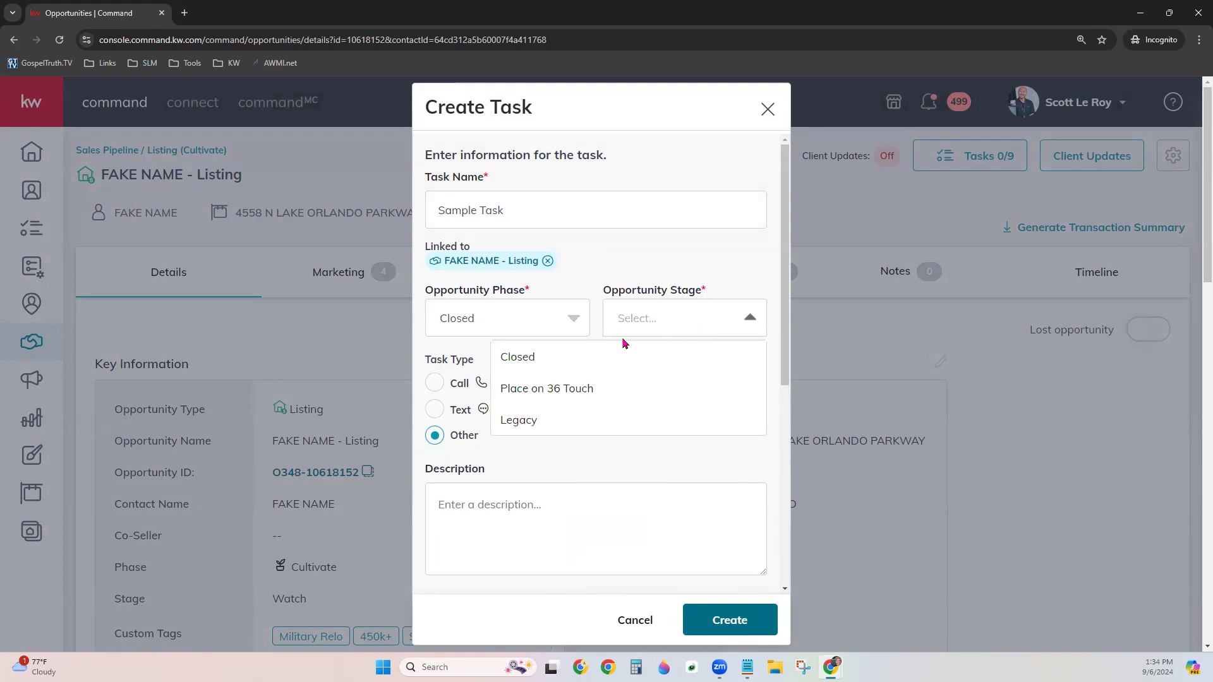
{"action": "left_click", "coordinate": [524, 361]}
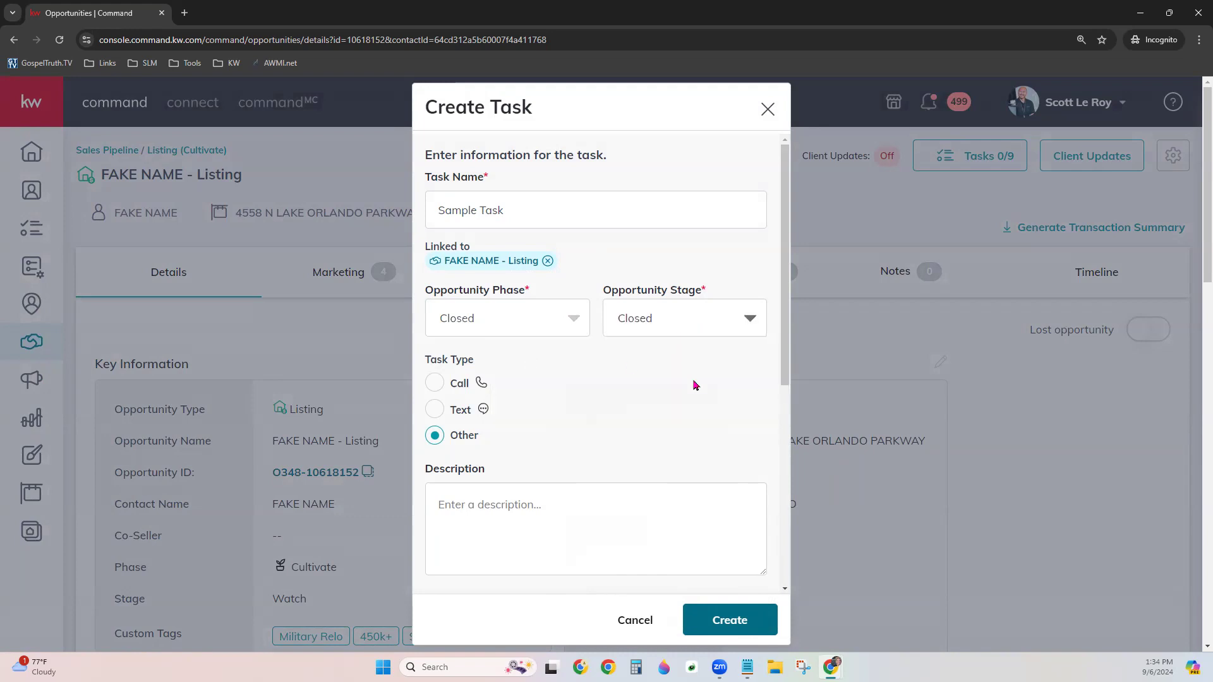
Step: Set the task type to Call and enter the description "Make sure everything's going ok"
{"action": "left_click", "coordinate": [435, 383]}
{"action": "scroll", "coordinate": [692, 451], "scroll_direction": "down", "scroll_amount": 2}
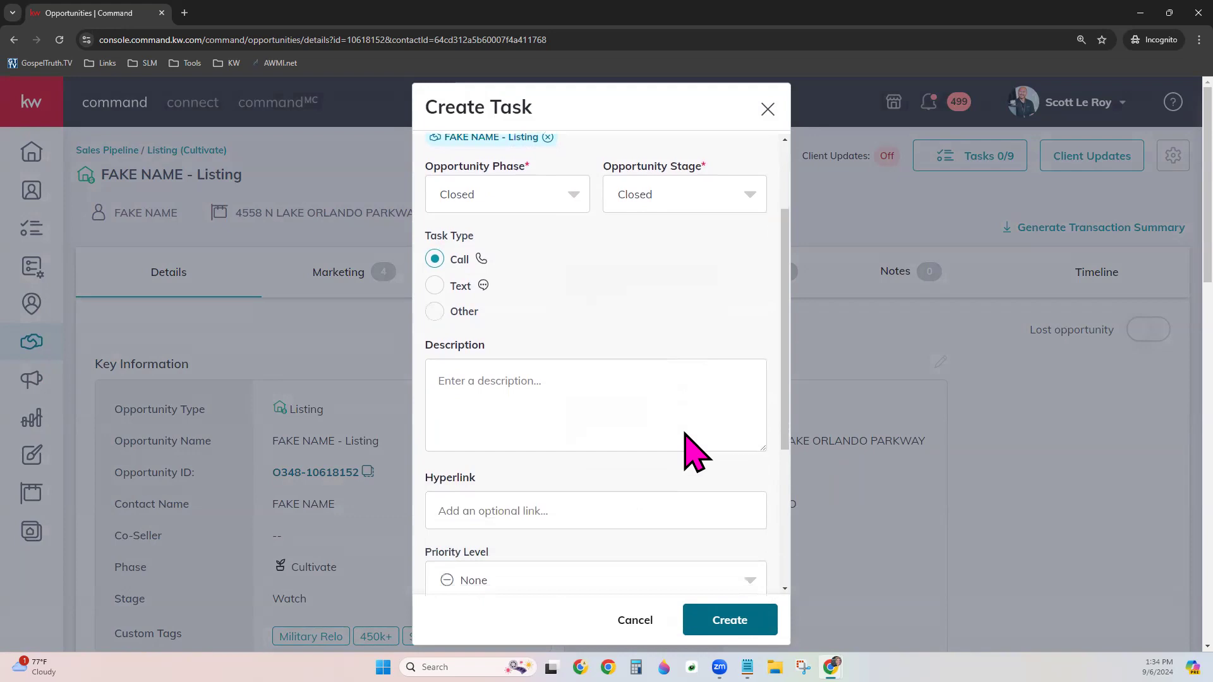
{"action": "left_click", "coordinate": [576, 417]}
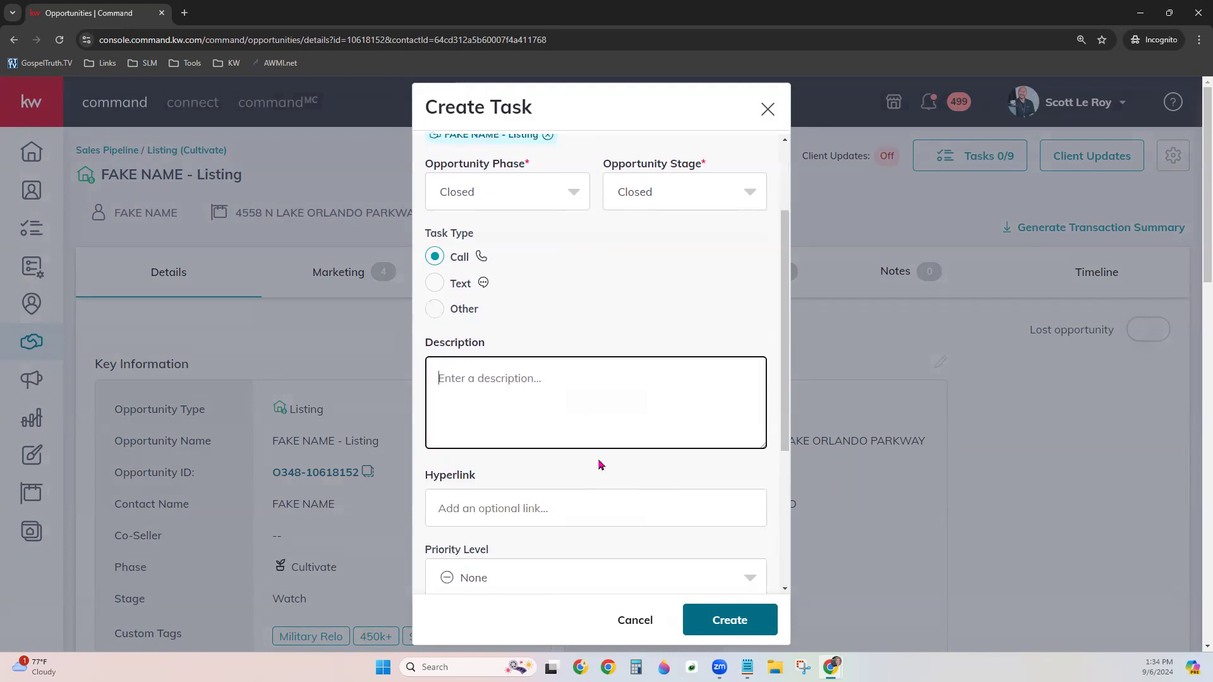
{"action": "type", "text": "Make sure"}
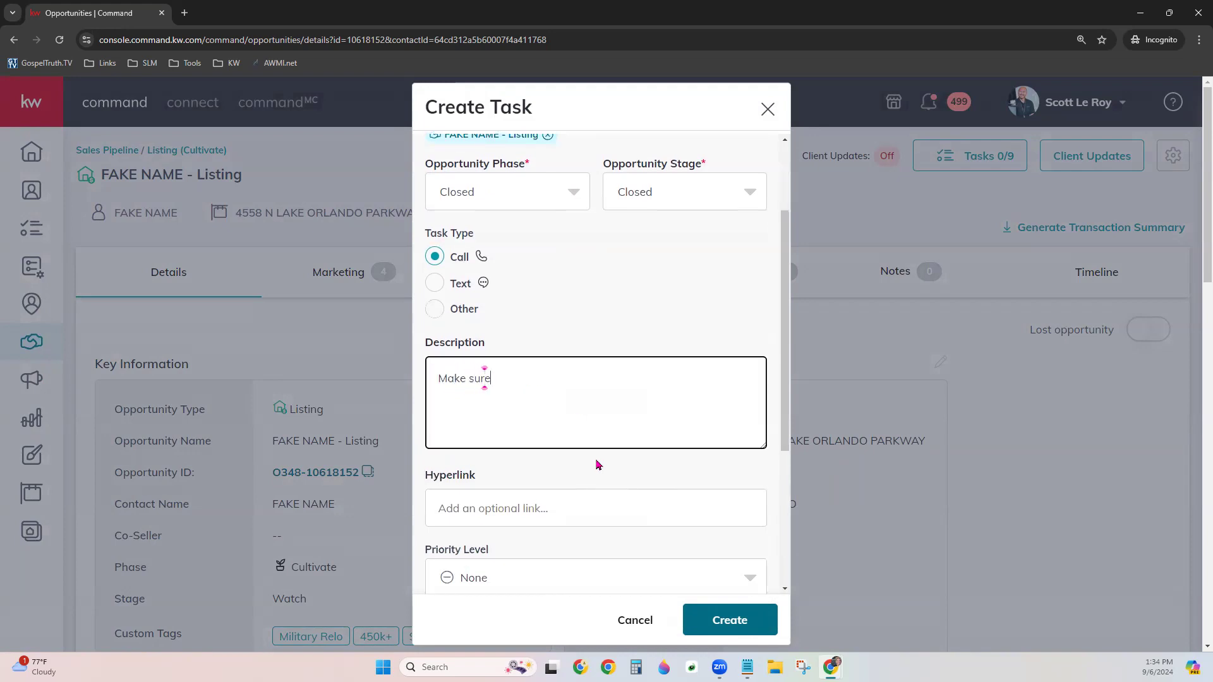
{"action": "type", "text": " everything's going ok"}
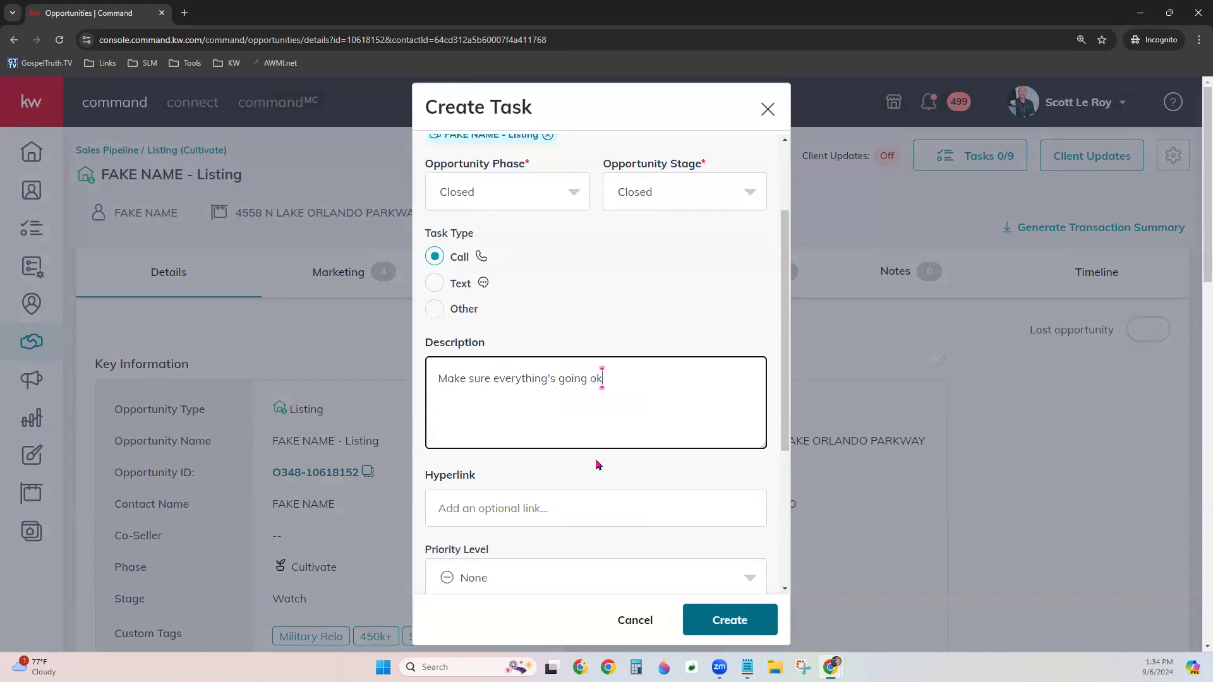
Step: Complete the task description as "Make sure everything's going ok! Ask for referrals!" and set the priority level to High
{"action": "type", "text": "! Ask for referrals!"}
{"action": "left_click", "coordinate": [597, 466]}
{"action": "scroll", "coordinate": [597, 466], "scroll_direction": "down", "scroll_amount": 2}
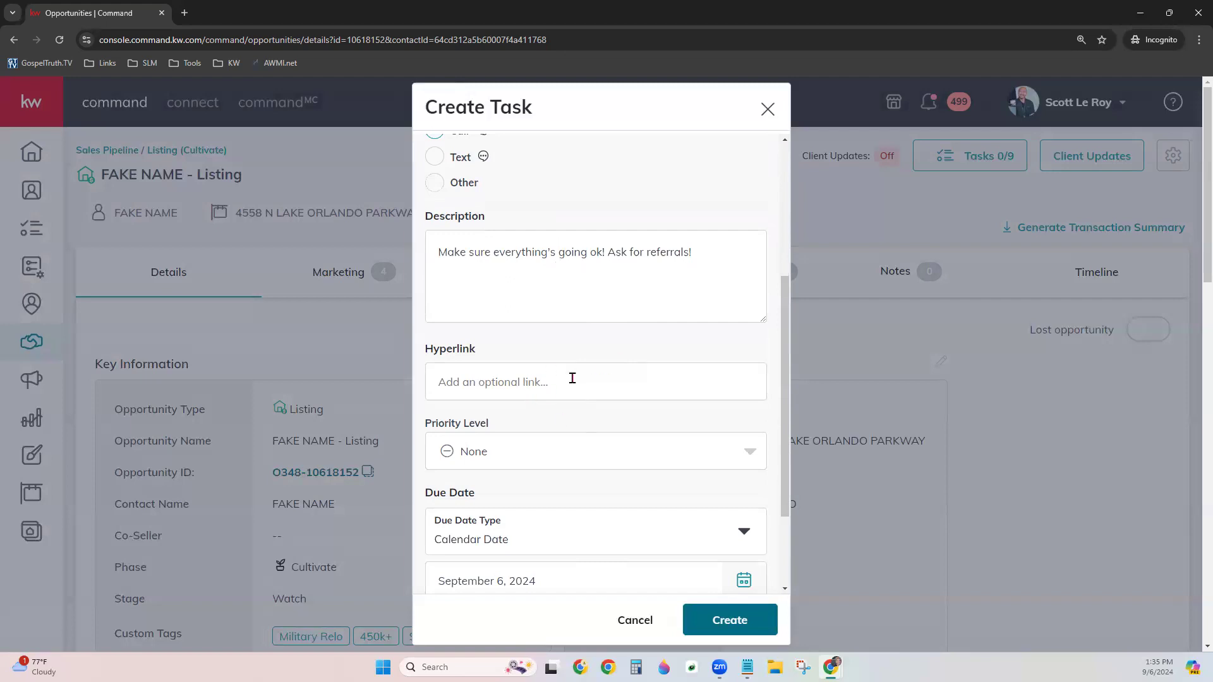
{"action": "scroll", "coordinate": [596, 445], "scroll_direction": "down", "scroll_amount": 2}
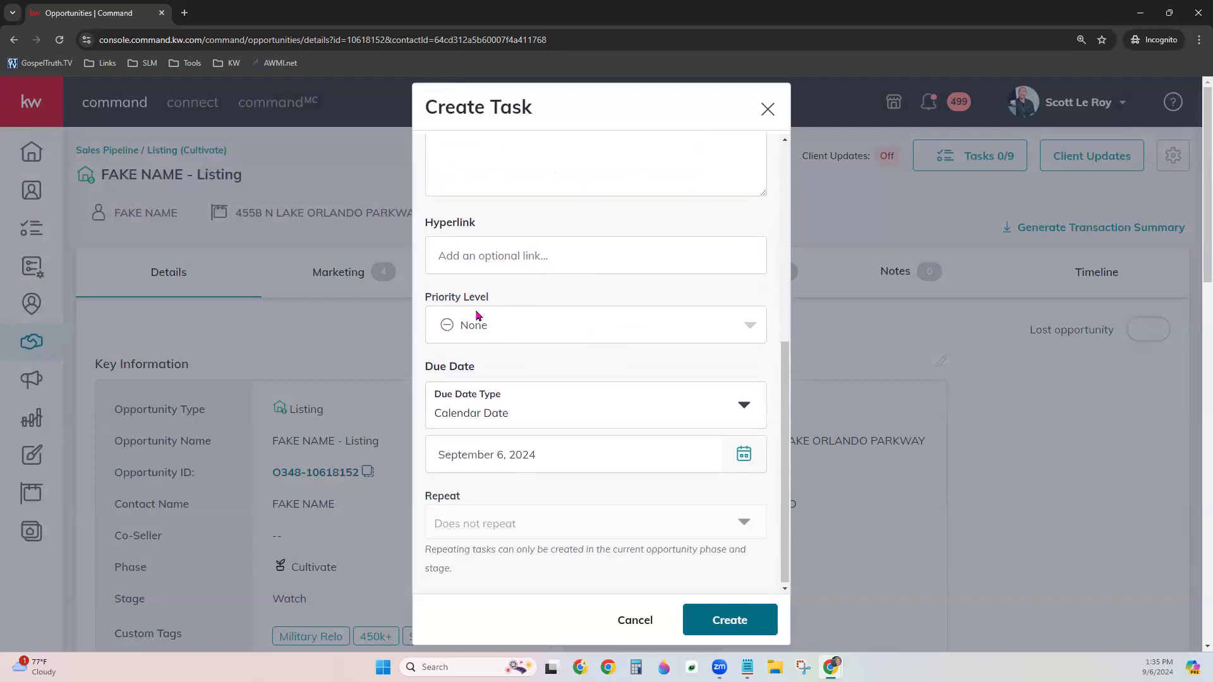
{"action": "left_click", "coordinate": [510, 324]}
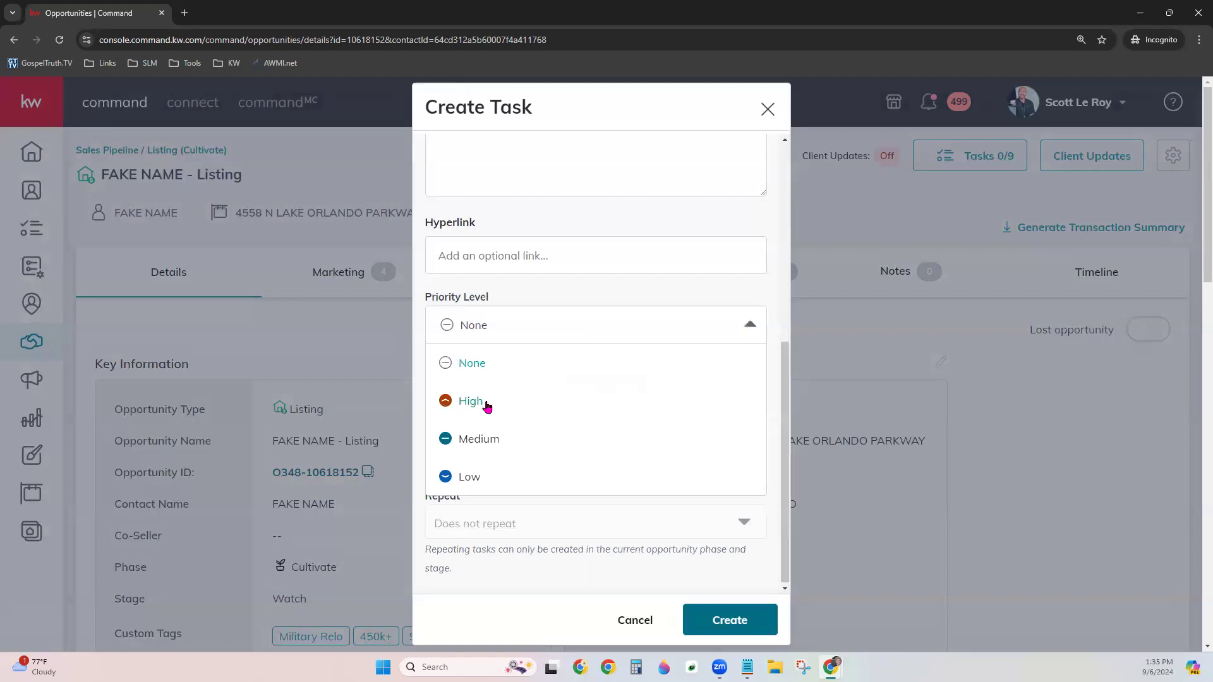
{"action": "left_click", "coordinate": [488, 406]}
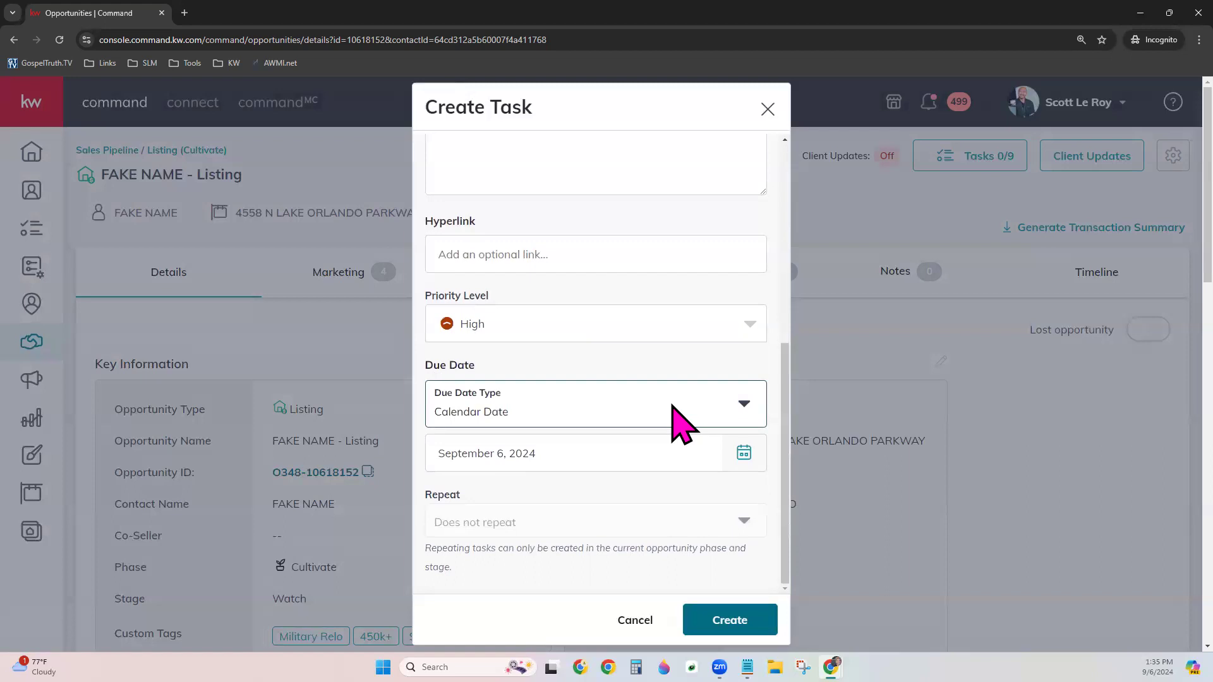
Step: Try the On Smart Due Date type for the task and look through the opportunity key dates it offers
{"action": "left_click", "coordinate": [739, 418]}
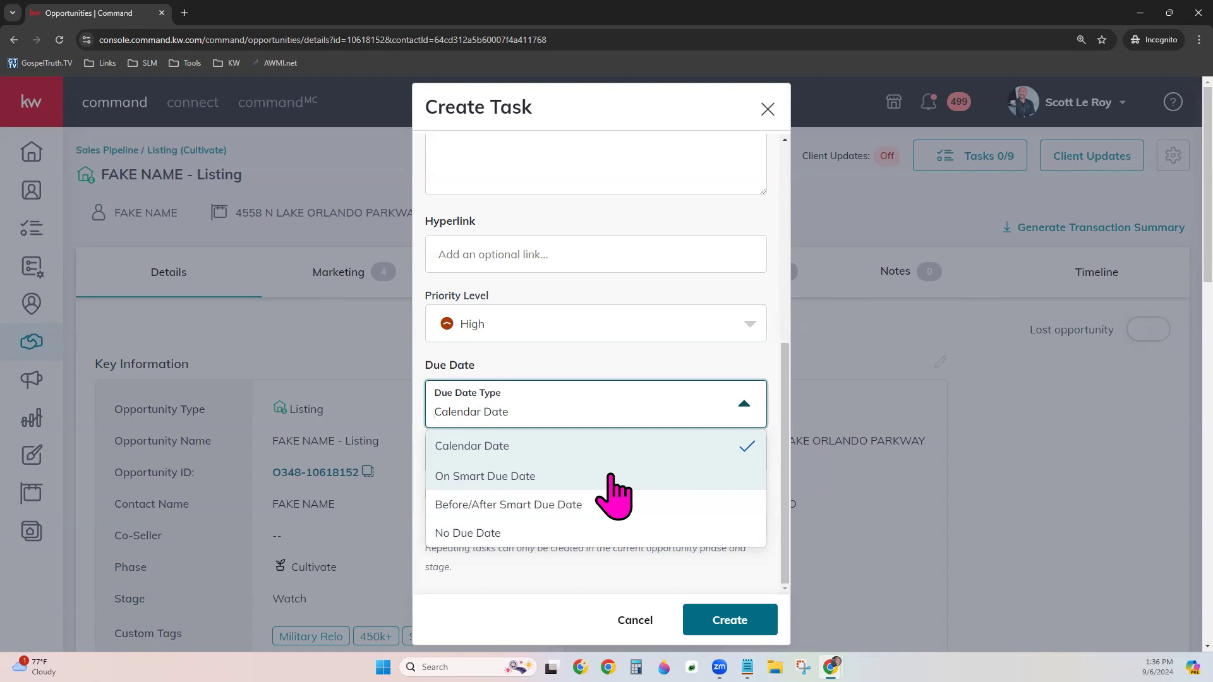
{"action": "left_click", "coordinate": [473, 480]}
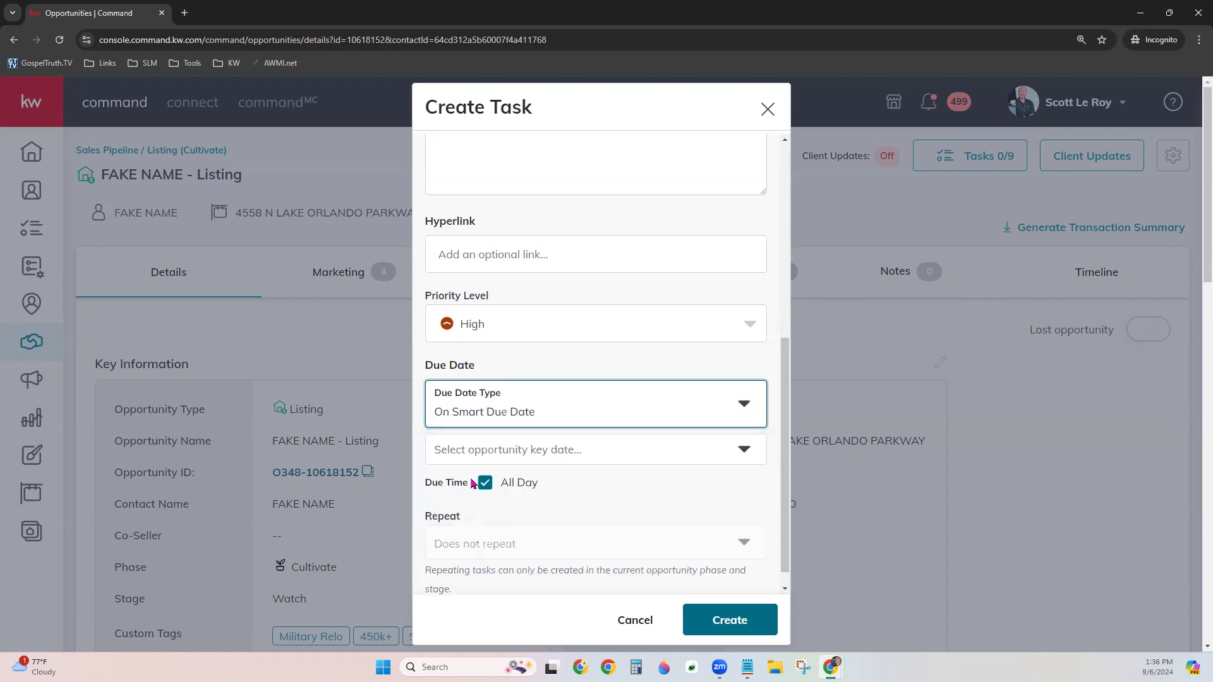
{"action": "left_click", "coordinate": [581, 451]}
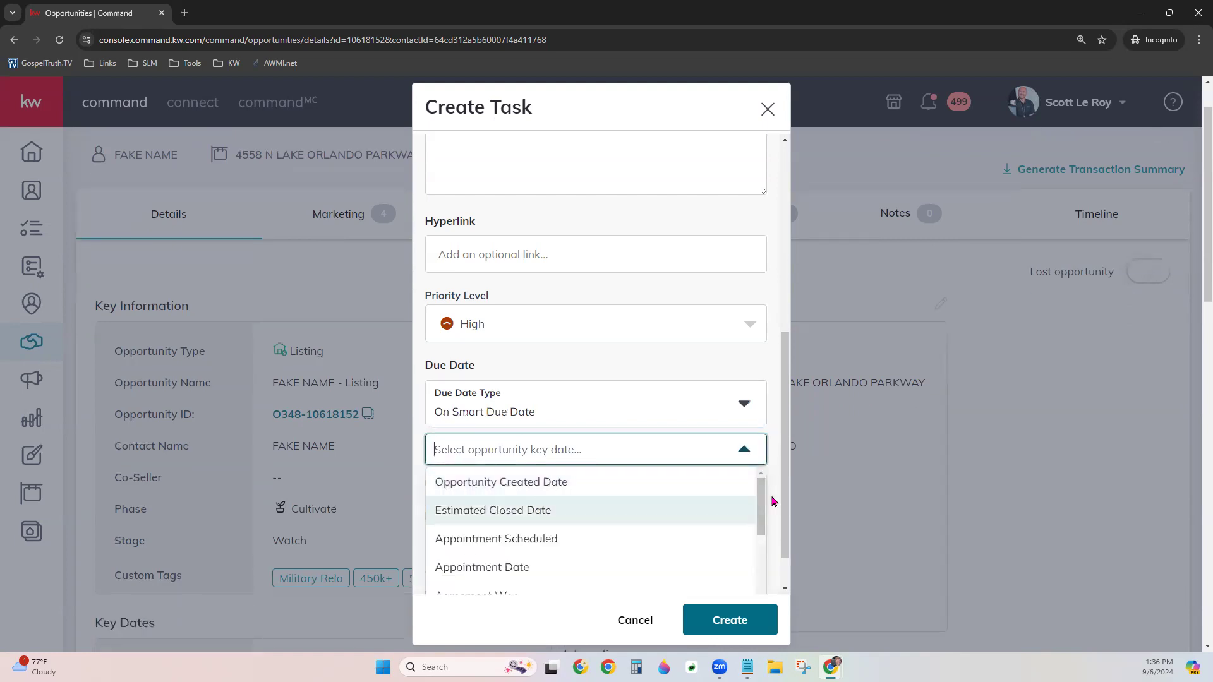
{"action": "scroll", "coordinate": [771, 501], "scroll_direction": "down", "scroll_amount": 1}
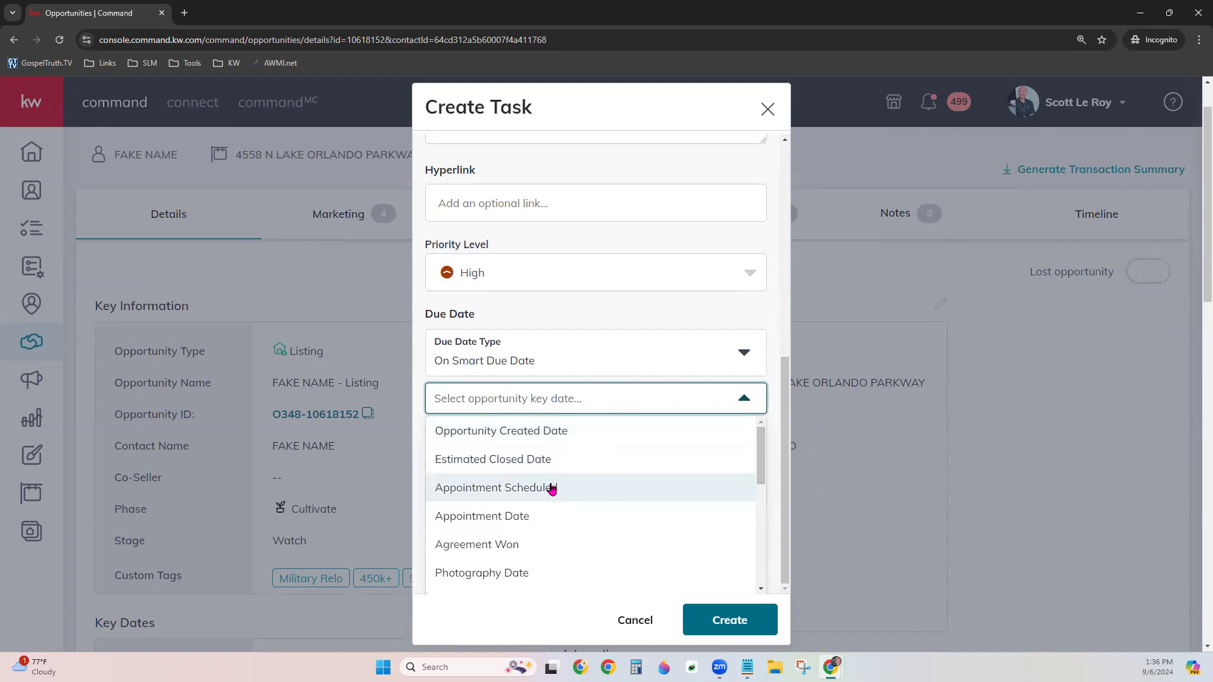
{"action": "scroll", "coordinate": [551, 488], "scroll_direction": "down", "scroll_amount": 3}
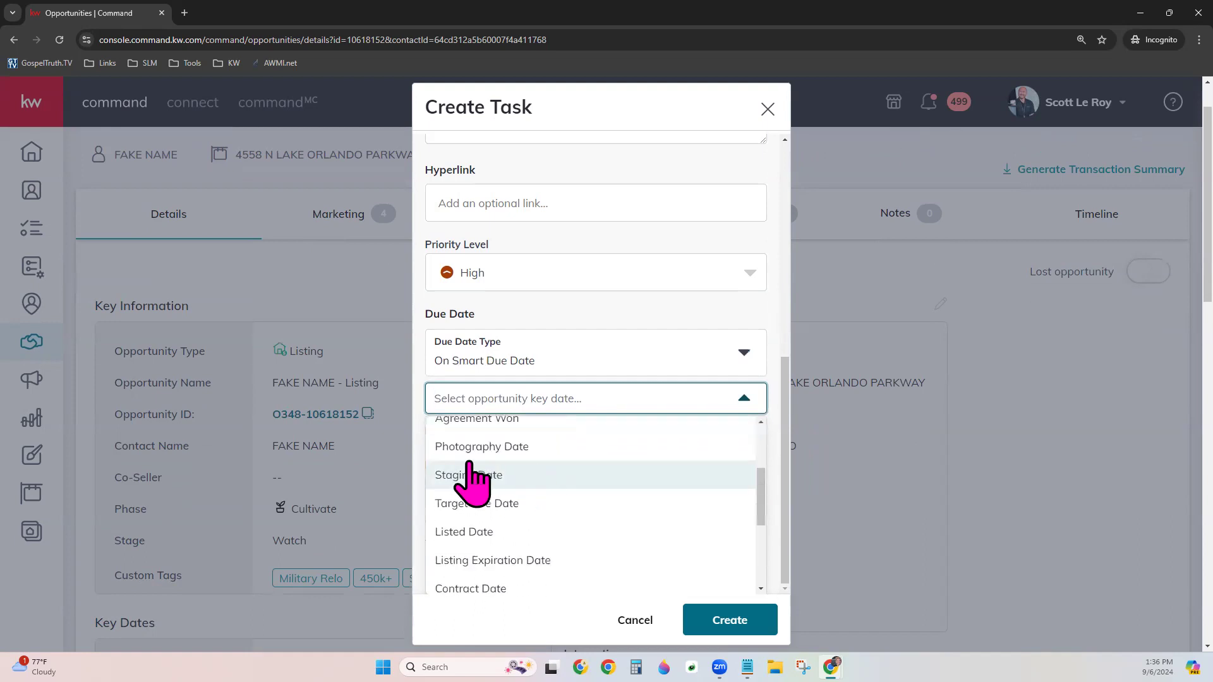
{"action": "scroll", "coordinate": [450, 470], "scroll_direction": "up", "scroll_amount": 1}
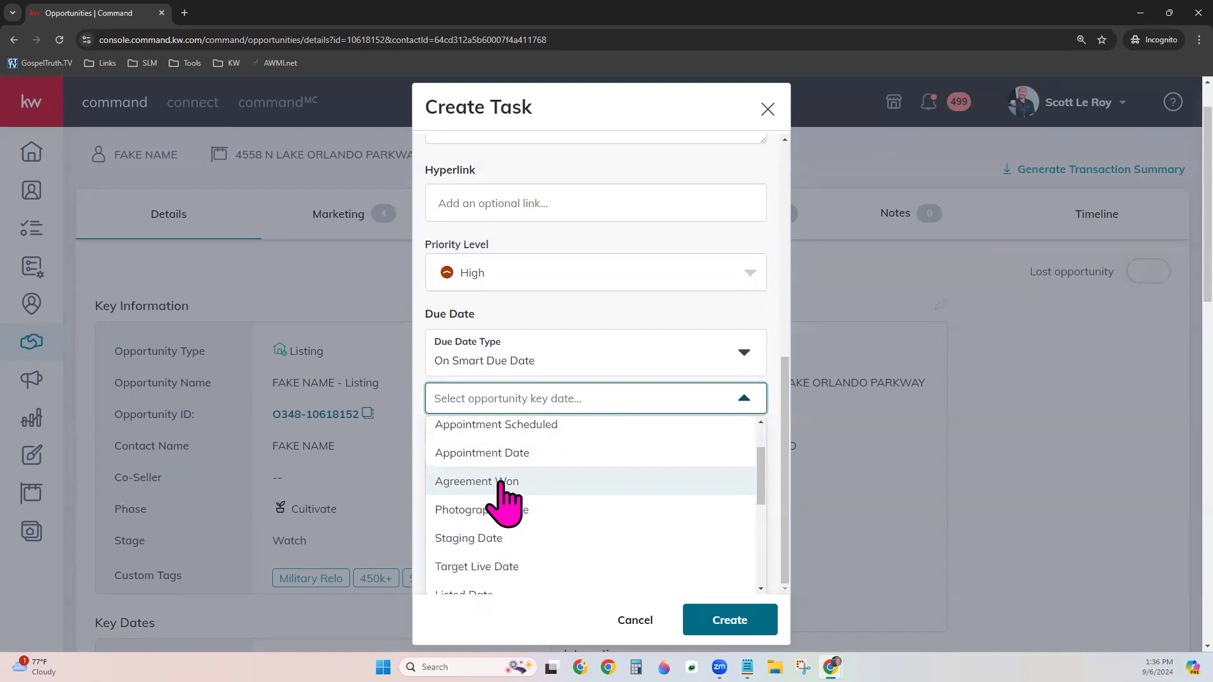
{"action": "scroll", "coordinate": [597, 540], "scroll_direction": "down", "scroll_amount": 4}
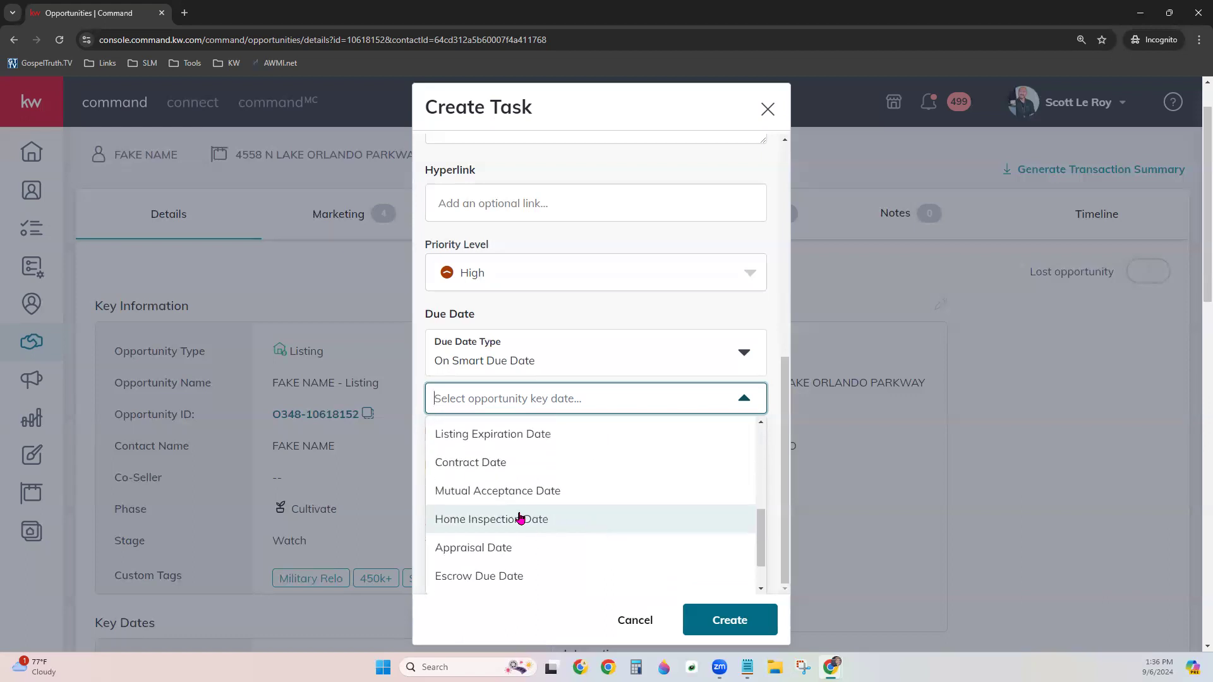
{"action": "scroll", "coordinate": [553, 519], "scroll_direction": "down", "scroll_amount": 1}
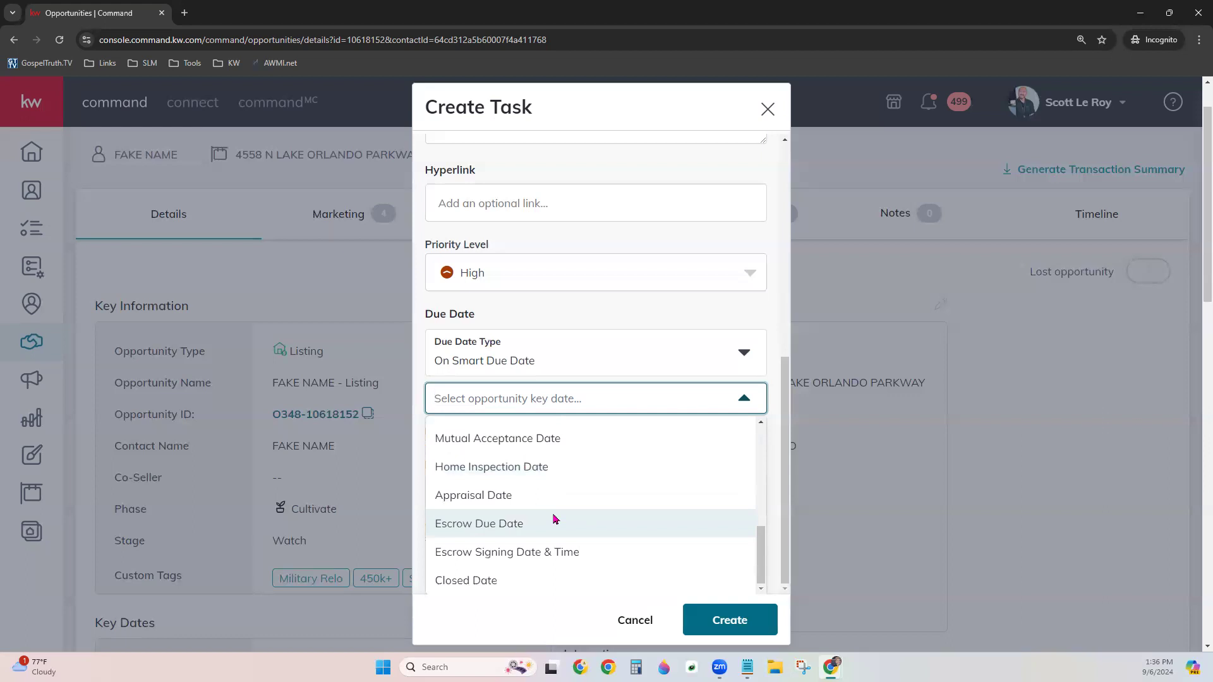
{"action": "left_click", "coordinate": [641, 369]}
Step: Set the task's due date type to Before/After Smart Due Date, due 1 month after the Closed Date
{"action": "left_click", "coordinate": [627, 385]}
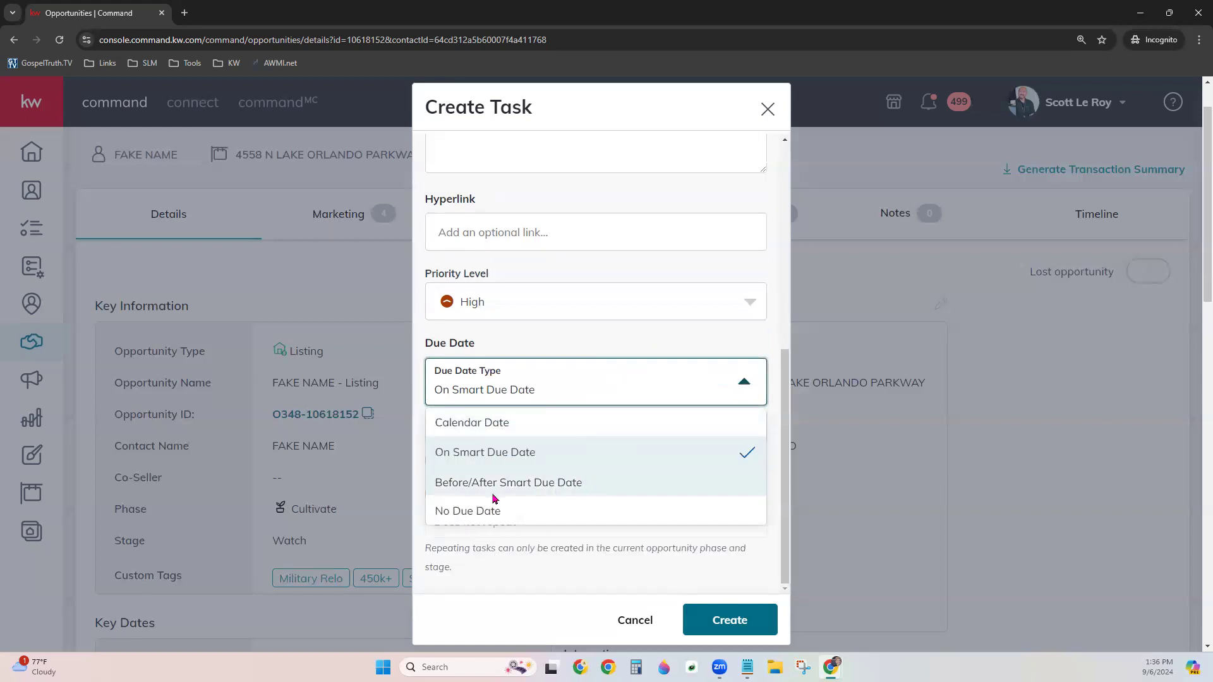
{"action": "left_click", "coordinate": [519, 484]}
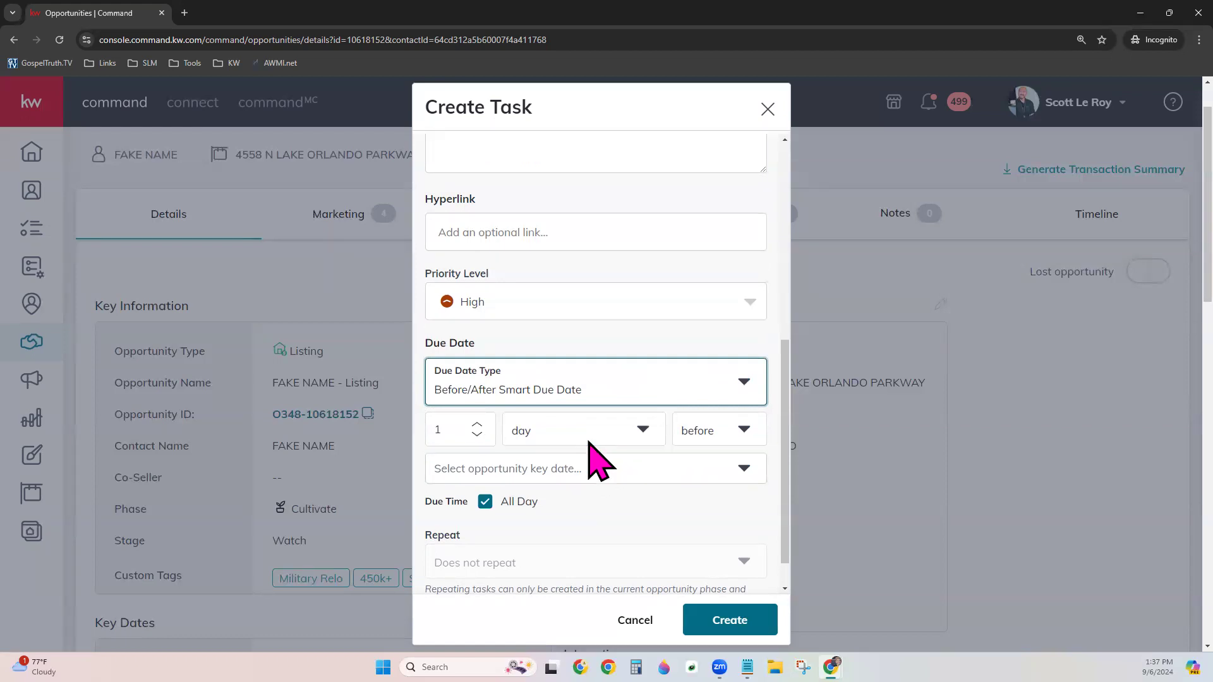
{"action": "left_click", "coordinate": [641, 433]}
{"action": "left_click", "coordinate": [552, 552]}
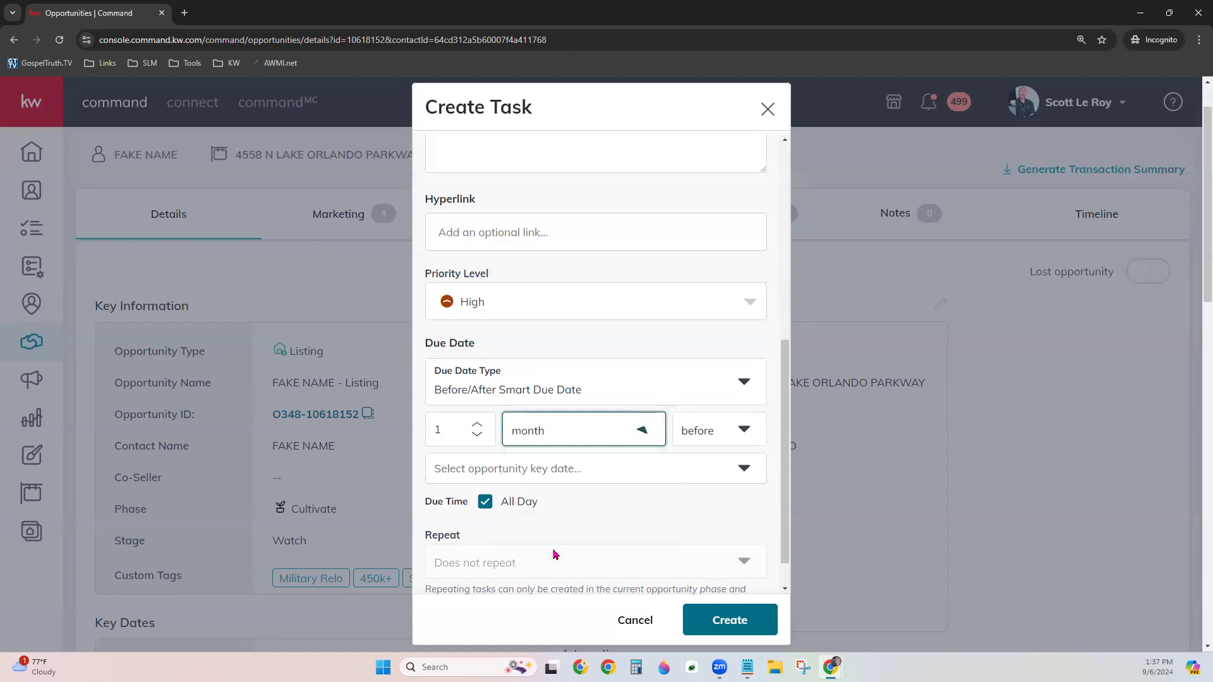
{"action": "left_click", "coordinate": [742, 430]}
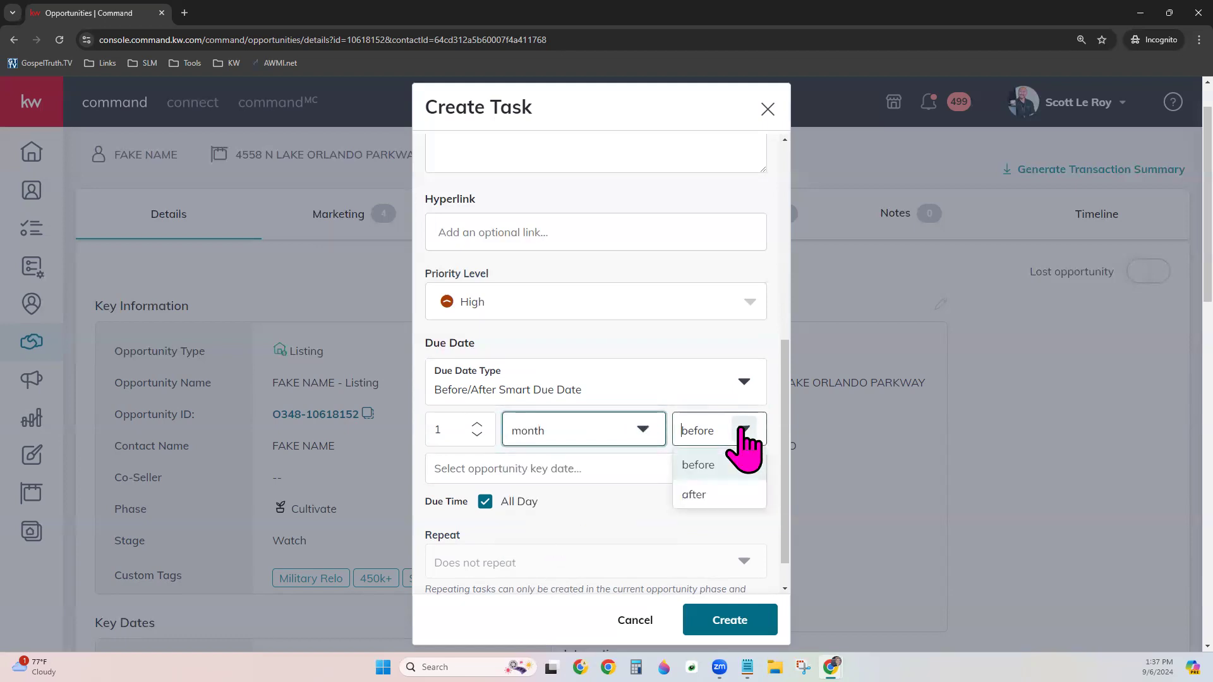
{"action": "left_click", "coordinate": [708, 494]}
{"action": "left_click", "coordinate": [583, 468]}
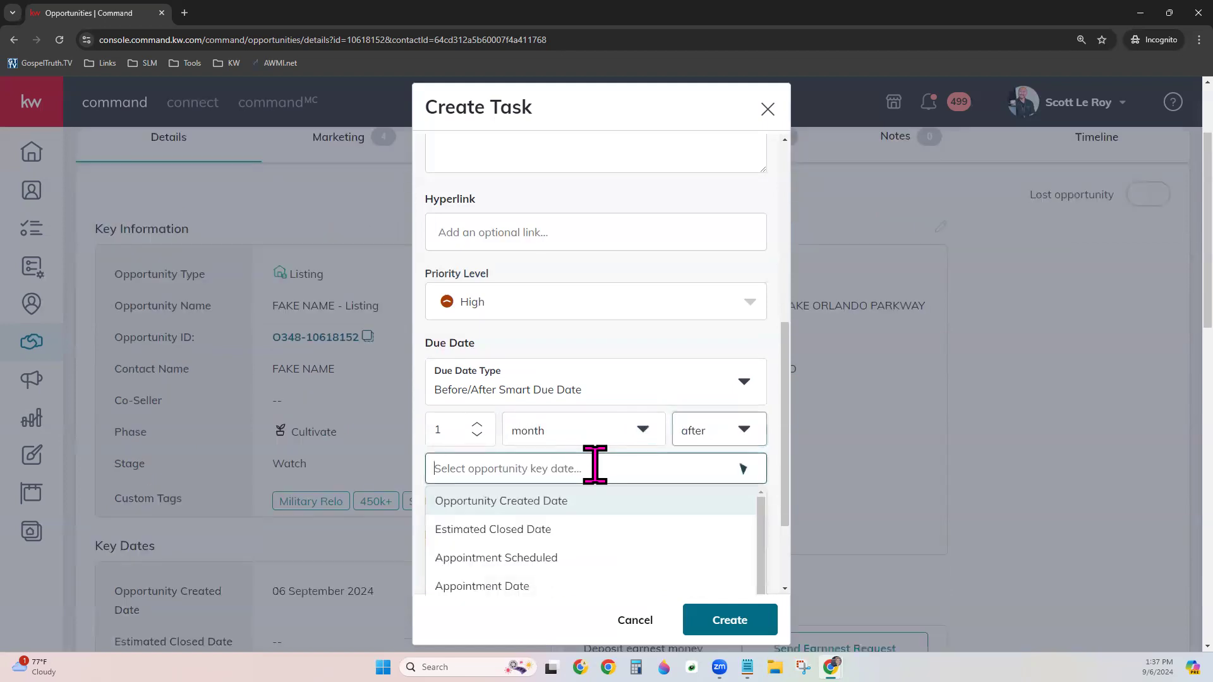
{"action": "scroll", "coordinate": [654, 552], "scroll_direction": "down", "scroll_amount": 5}
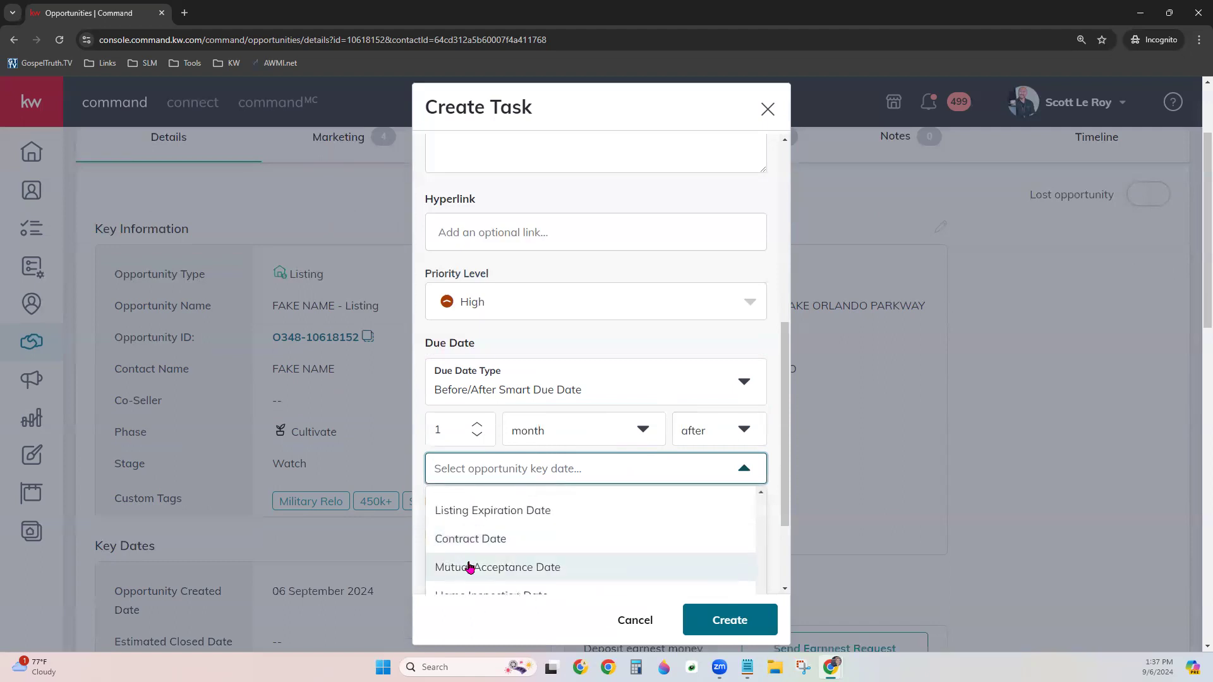
{"action": "scroll", "coordinate": [771, 562], "scroll_direction": "down", "scroll_amount": 2}
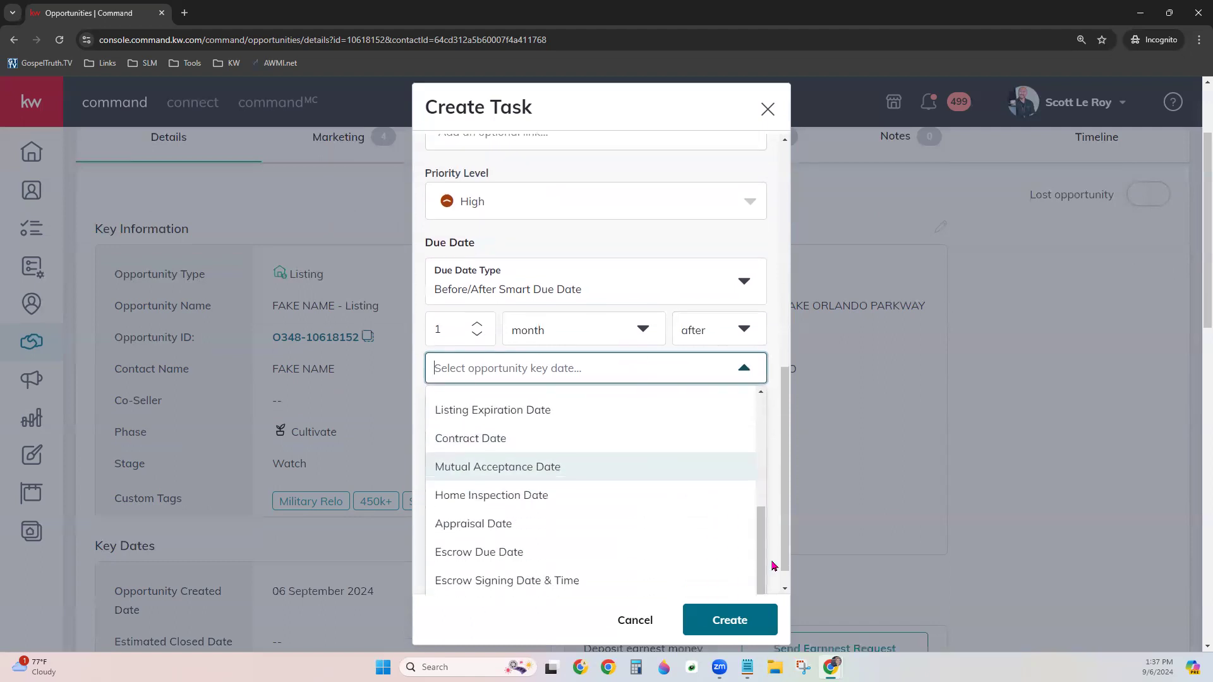
{"action": "left_click", "coordinate": [530, 574]}
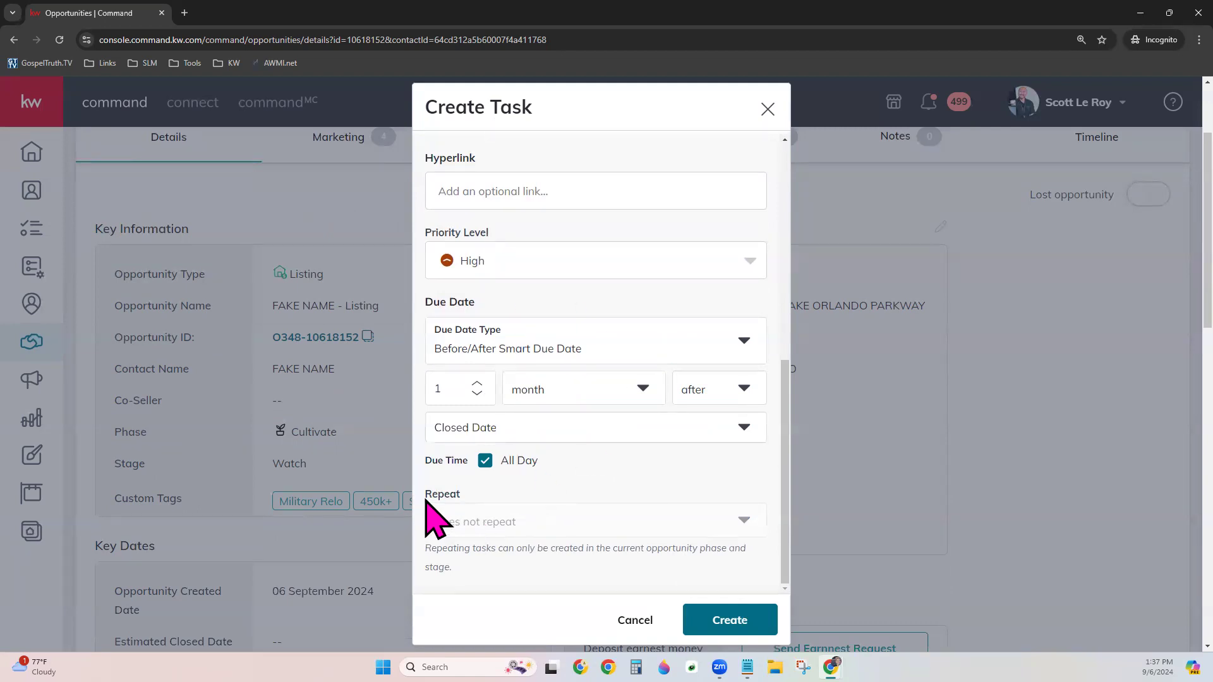
Step: Read the Repeat setting's note about repeating tasks and create the task
{"action": "left_click_drag", "start_coordinate": [425, 499], "coordinate": [465, 507]}
{"action": "left_click", "coordinate": [482, 493]}
{"action": "left_click_drag", "start_coordinate": [425, 547], "coordinate": [454, 567]}
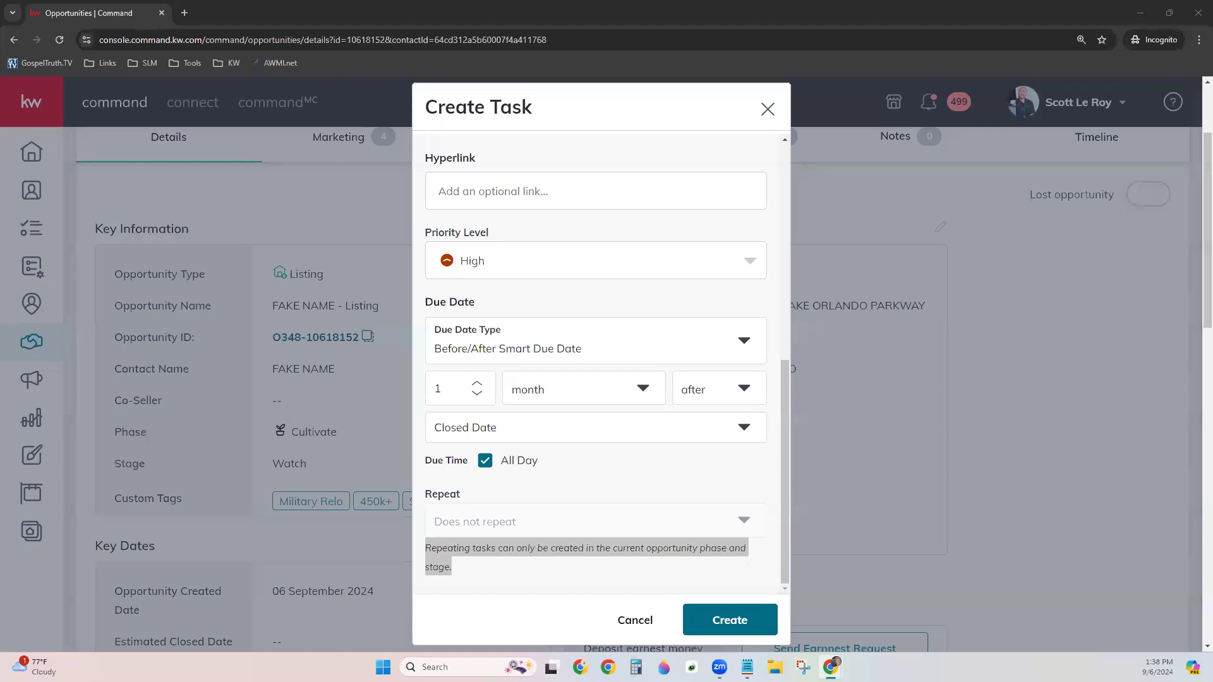
{"action": "left_click", "coordinate": [744, 622]}
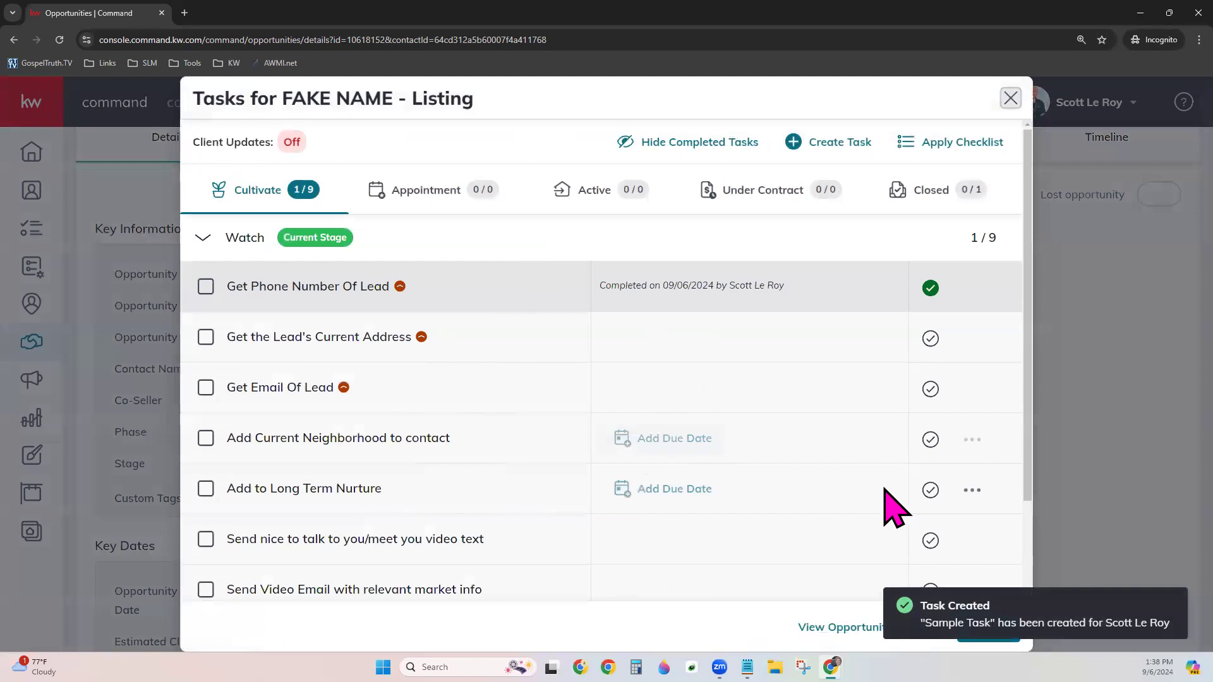
Step: Look over the opportunity's Watch stage task list and close it
{"action": "scroll", "coordinate": [982, 540], "scroll_direction": "down", "scroll_amount": 2}
{"action": "scroll", "coordinate": [982, 540], "scroll_direction": "up", "scroll_amount": 2}
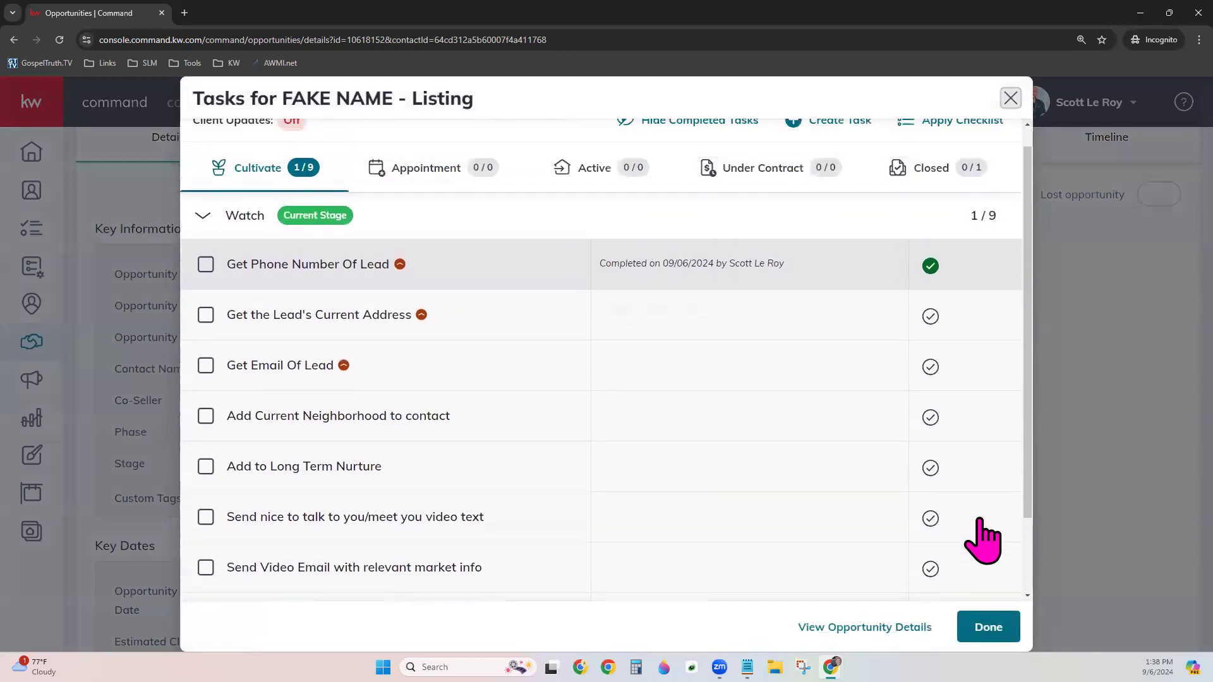
{"action": "left_click", "coordinate": [988, 634]}
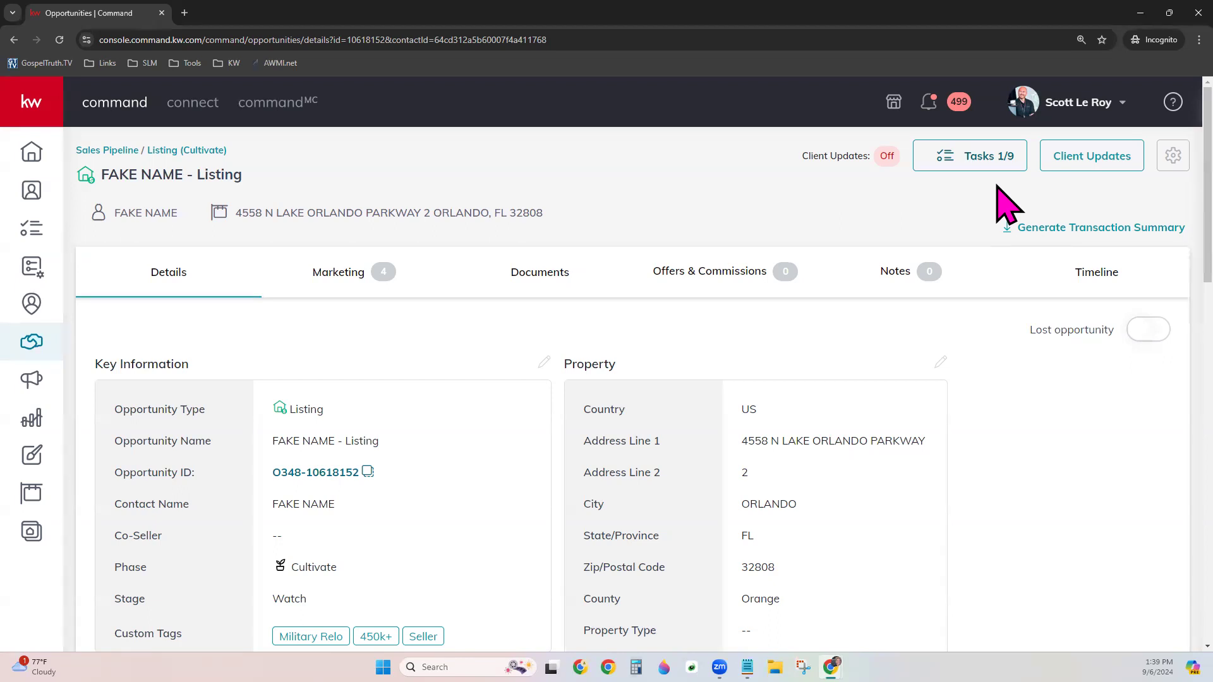
Step: Review the opportunity's details, including key information, key dates, seller worksheet, financial information and ownership
{"action": "mouse_move", "coordinate": [811, 153]}
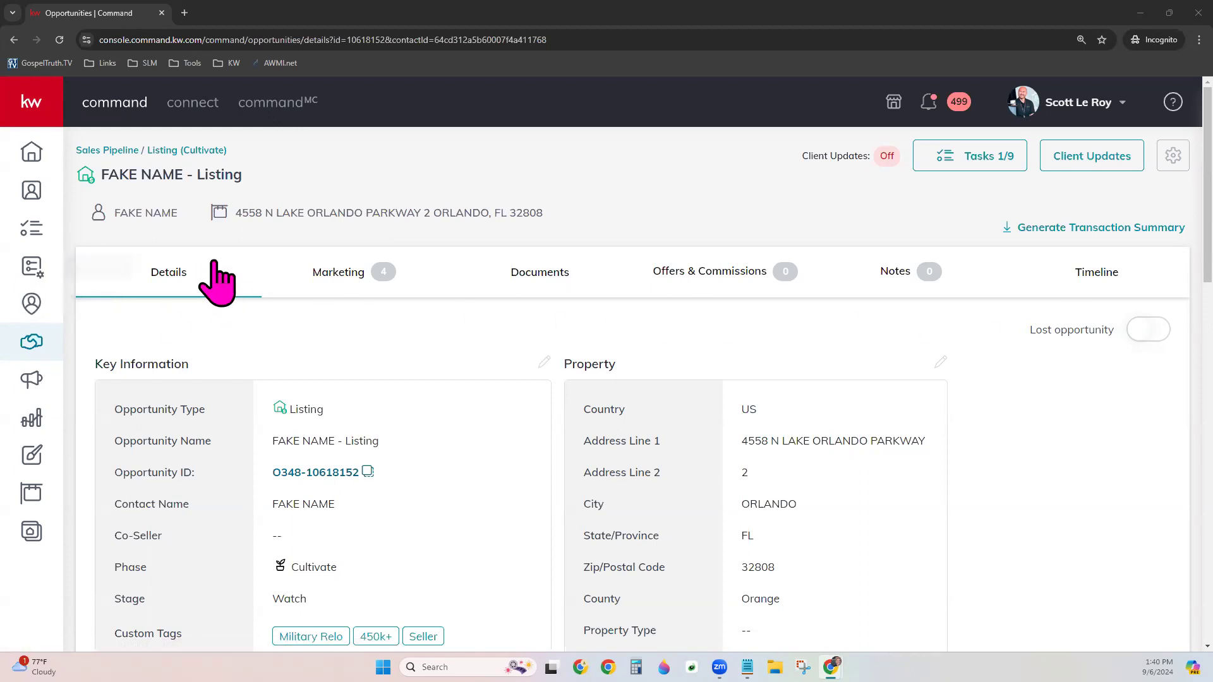
{"action": "scroll", "coordinate": [452, 321], "scroll_direction": "down", "scroll_amount": 1}
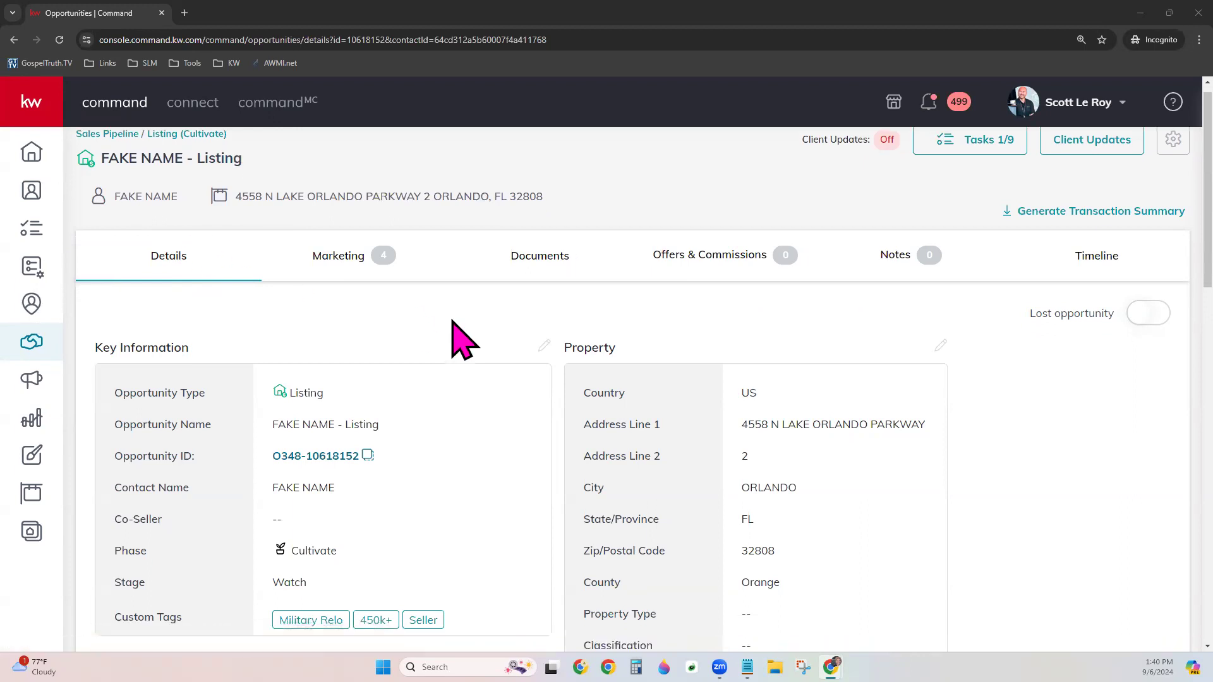
{"action": "scroll", "coordinate": [452, 321], "scroll_direction": "down", "scroll_amount": 3}
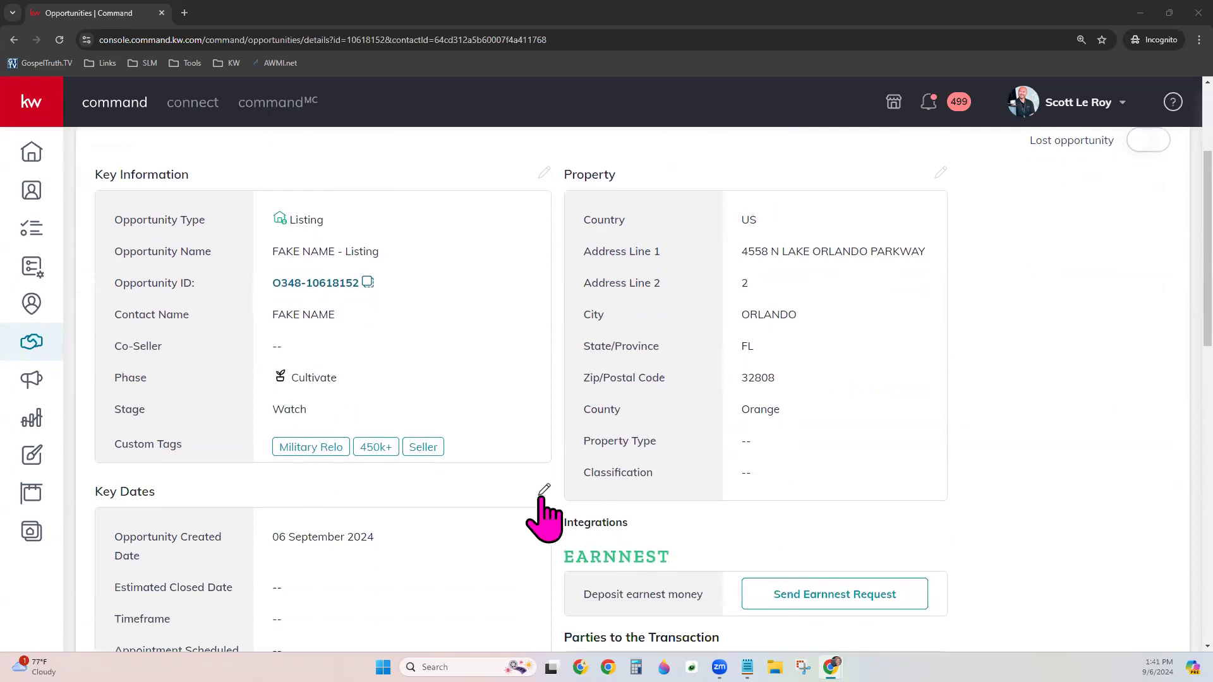
{"action": "scroll", "coordinate": [543, 518], "scroll_direction": "down", "scroll_amount": 3}
{"action": "scroll", "coordinate": [543, 518], "scroll_direction": "down", "scroll_amount": 2}
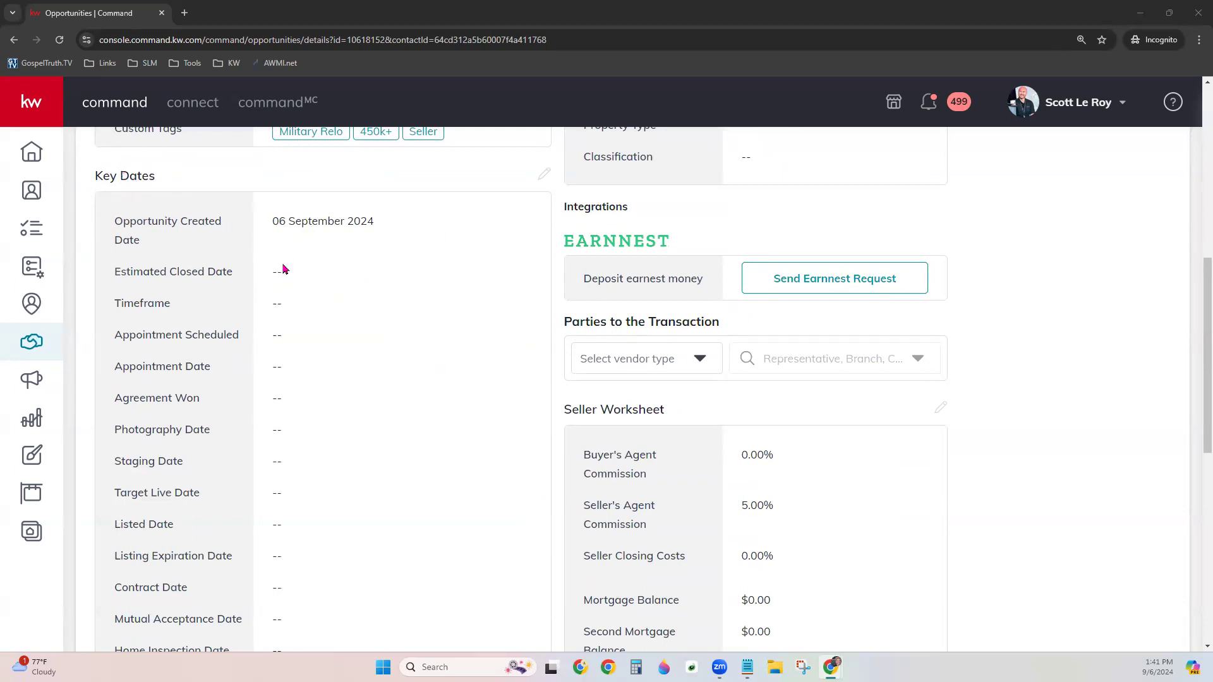
{"action": "scroll", "coordinate": [278, 404], "scroll_direction": "down", "scroll_amount": 3}
{"action": "scroll", "coordinate": [279, 422], "scroll_direction": "down", "scroll_amount": 3}
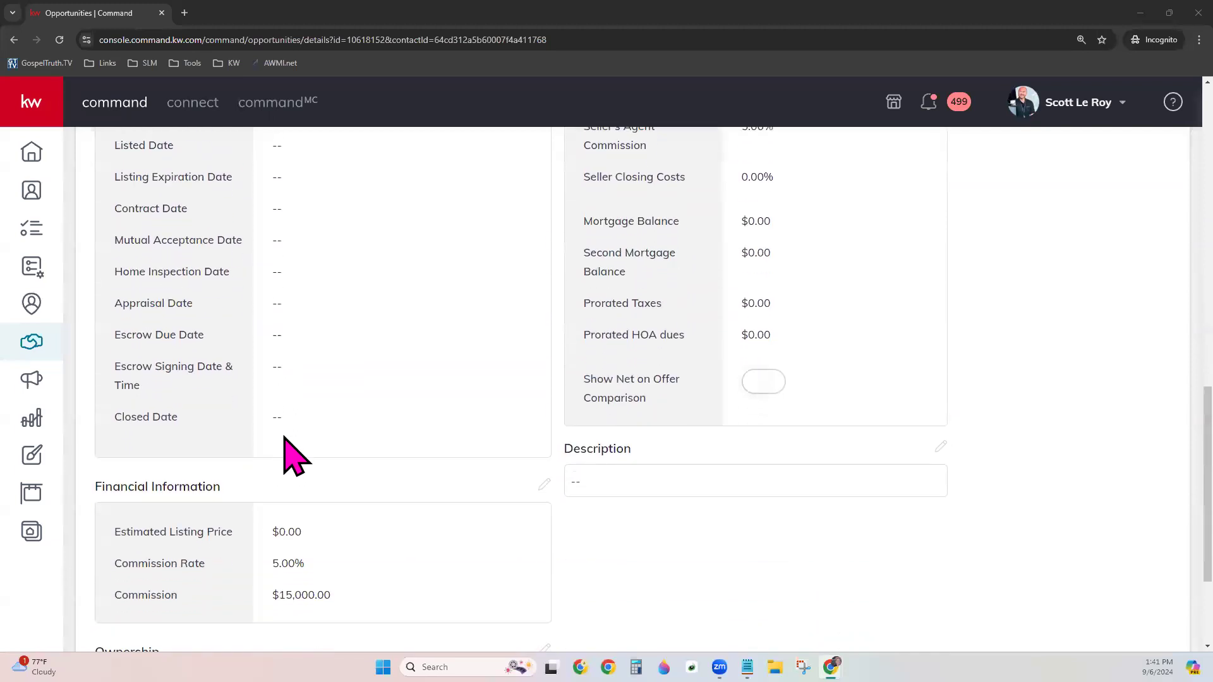
{"action": "scroll", "coordinate": [297, 455], "scroll_direction": "up", "scroll_amount": 1}
{"action": "scroll", "coordinate": [296, 455], "scroll_direction": "down", "scroll_amount": 4}
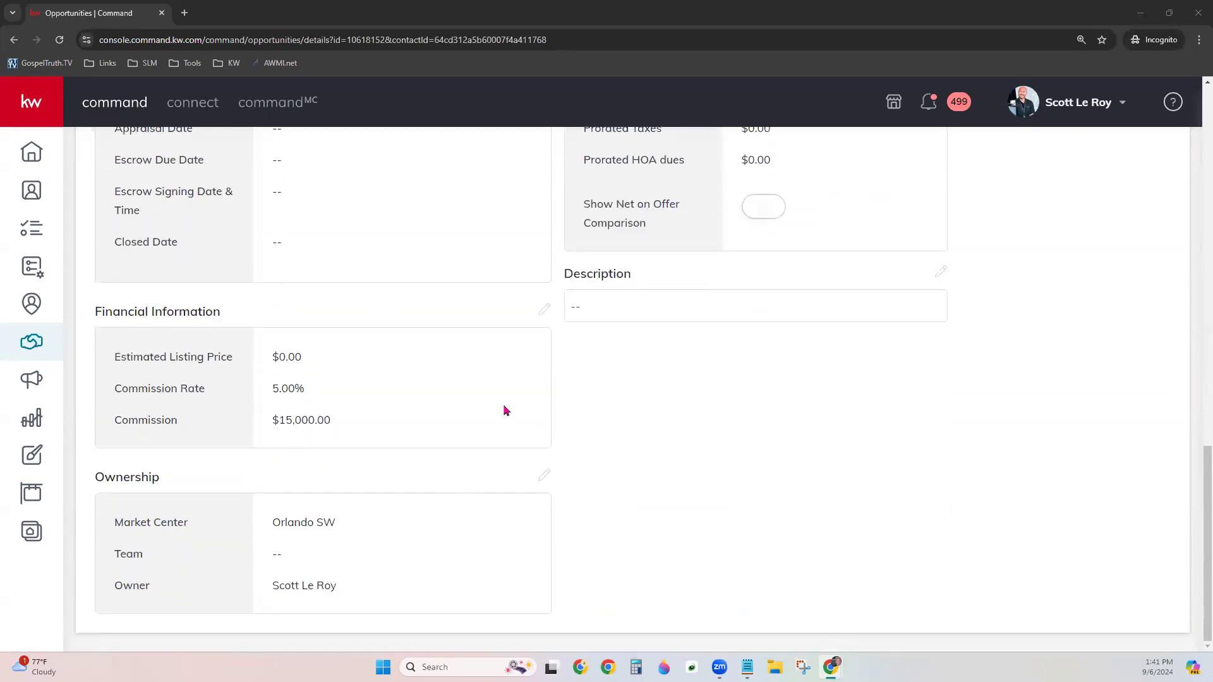
{"action": "scroll", "coordinate": [699, 444], "scroll_direction": "up", "scroll_amount": 10}
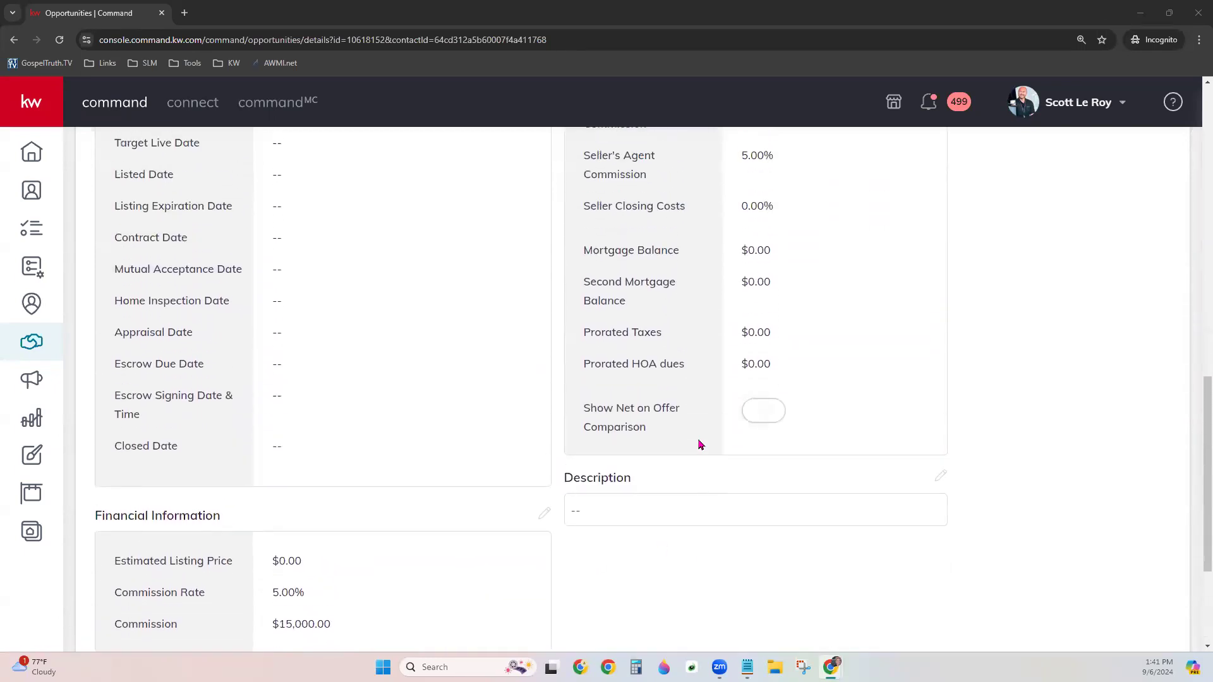
{"action": "scroll", "coordinate": [700, 444], "scroll_direction": "up", "scroll_amount": 6}
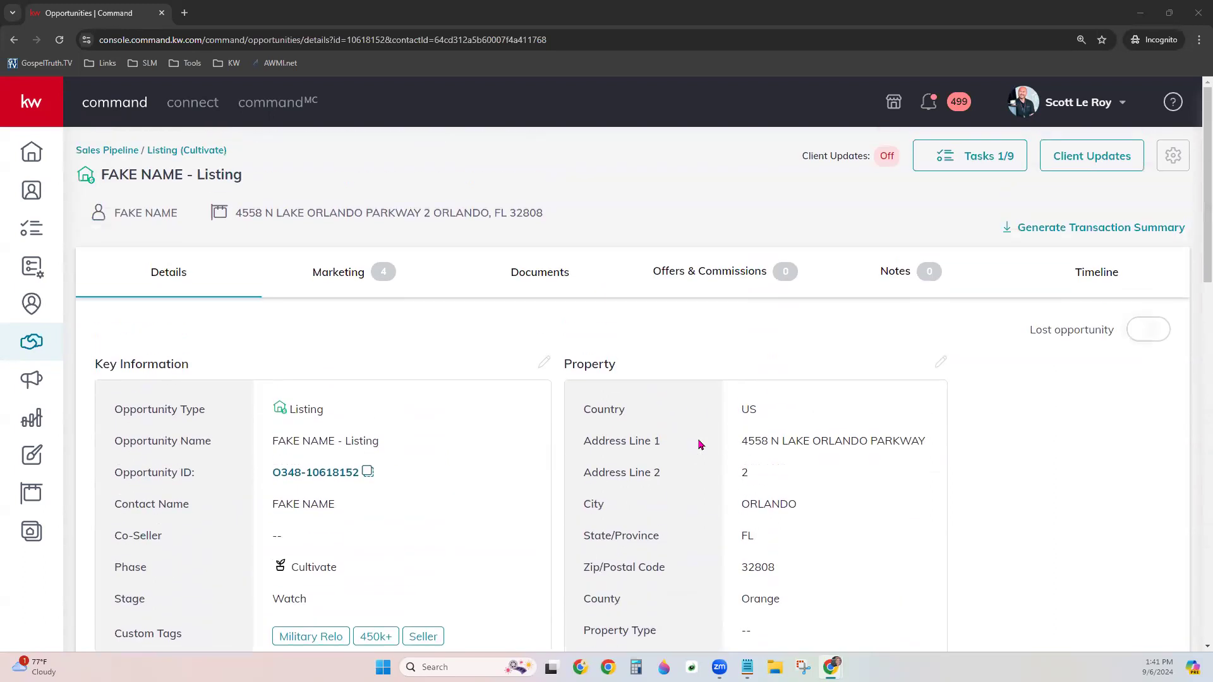
Step: Open the opportunity's marketing section and look over the recommended designs and the design and paid campaign options
{"action": "left_click", "coordinate": [336, 274]}
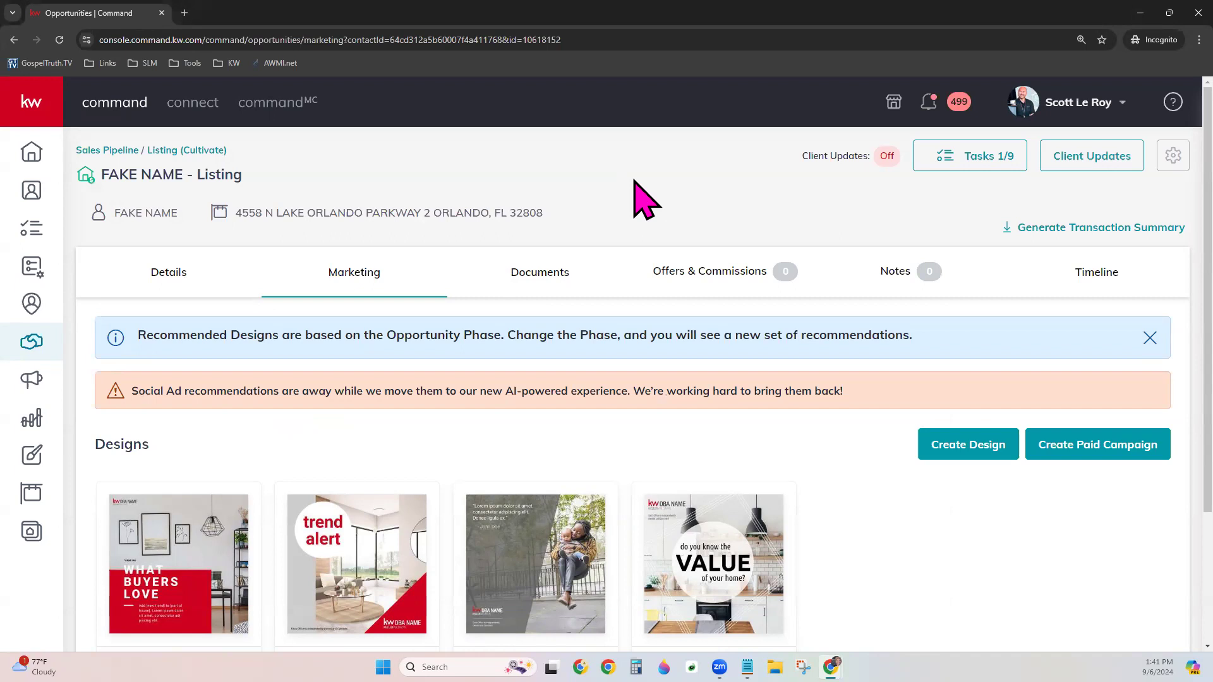
{"action": "scroll", "coordinate": [821, 524], "scroll_direction": "down", "scroll_amount": 1}
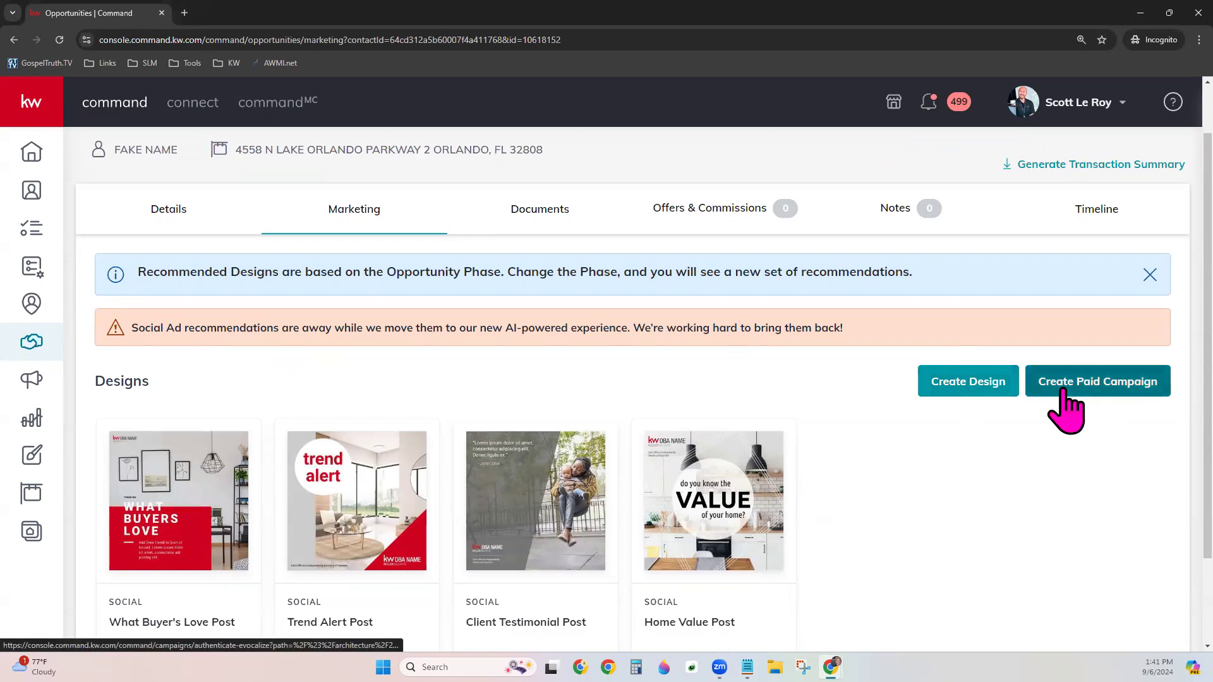
{"action": "scroll", "coordinate": [585, 526], "scroll_direction": "down", "scroll_amount": 1}
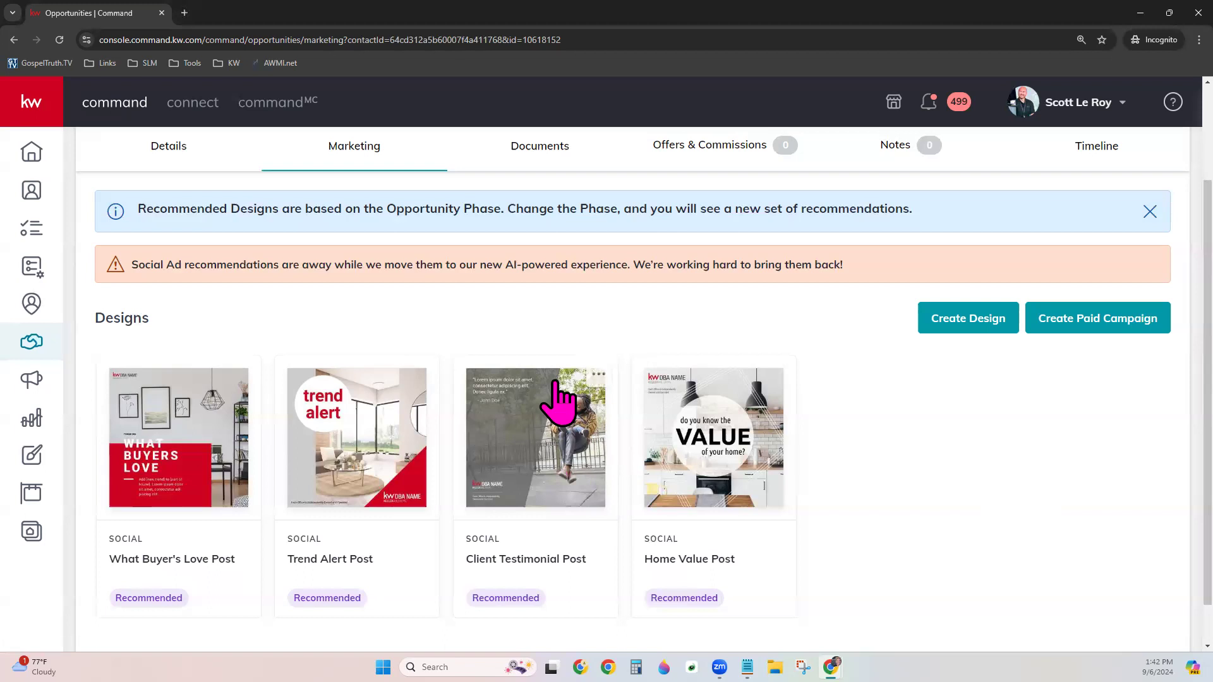
Step: Look over the opportunity's Documents, Offers & Commissions and Notes sections in turn
{"action": "scroll", "coordinate": [610, 452], "scroll_direction": "up", "scroll_amount": 2}
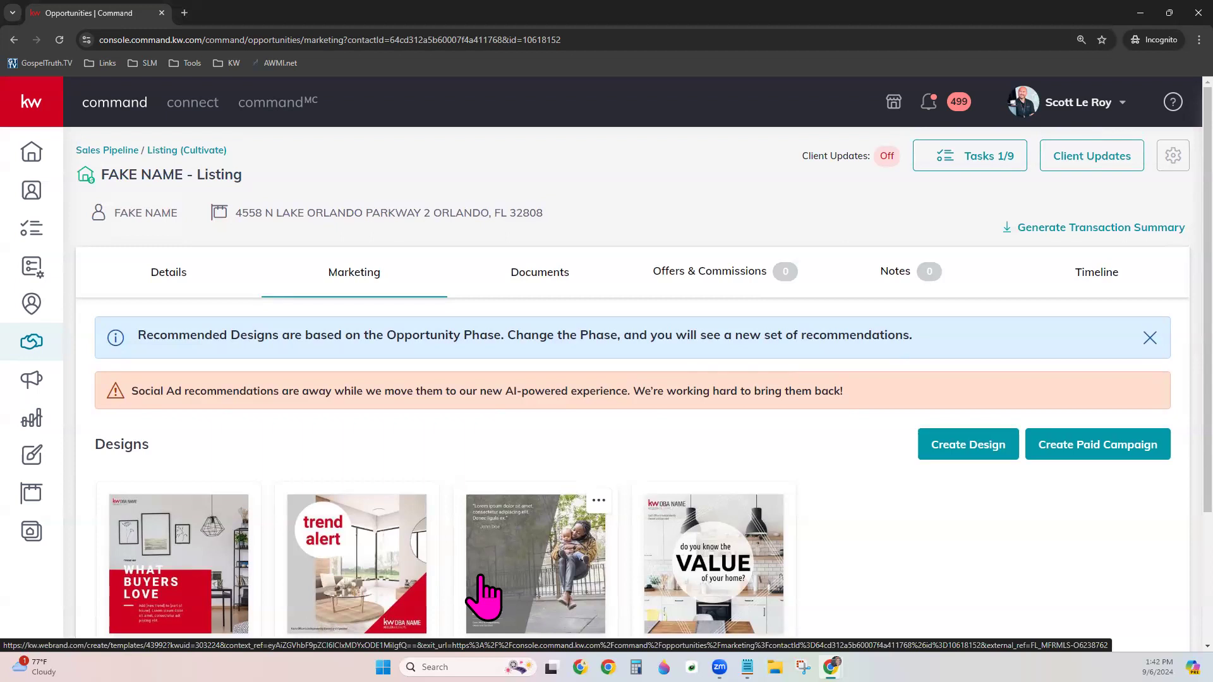
{"action": "left_click", "coordinate": [502, 279]}
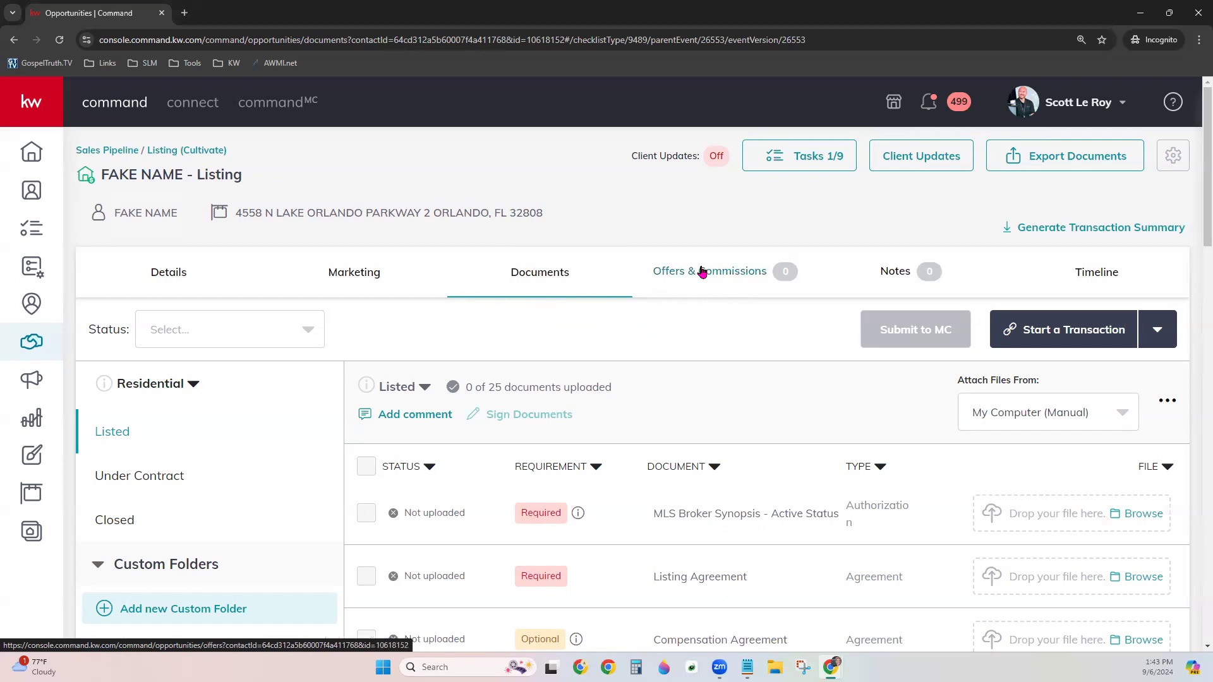
{"action": "left_click", "coordinate": [696, 282]}
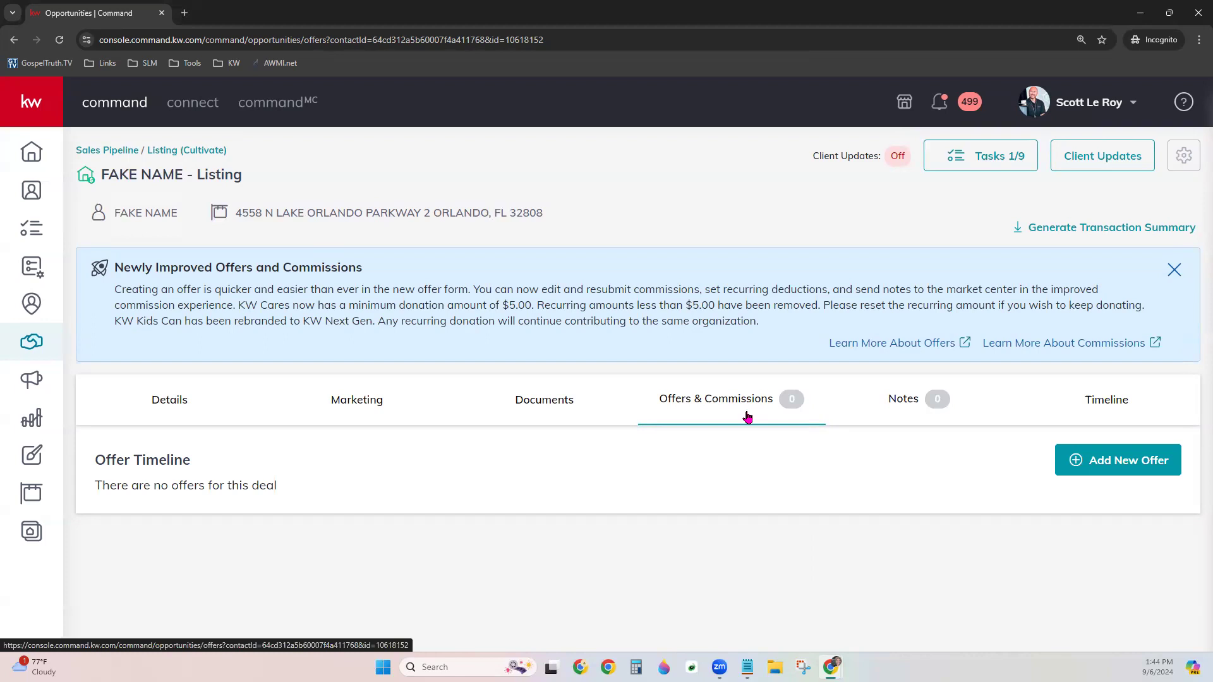
{"action": "left_click", "coordinate": [909, 412]}
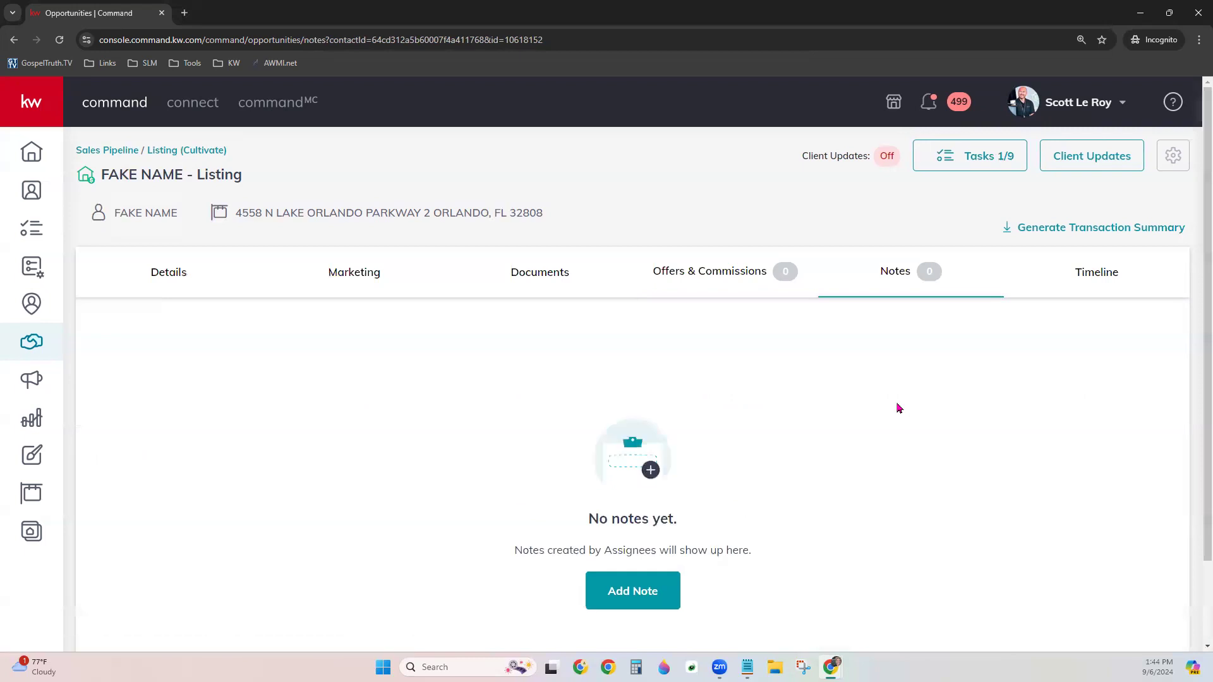
{"action": "scroll", "coordinate": [899, 408], "scroll_direction": "down", "scroll_amount": 2}
{"action": "scroll", "coordinate": [899, 408], "scroll_direction": "up", "scroll_amount": 2}
Step: Open the opportunity's timeline and read through its log of actions down to the opportunity's creation
{"action": "left_click", "coordinate": [1122, 278]}
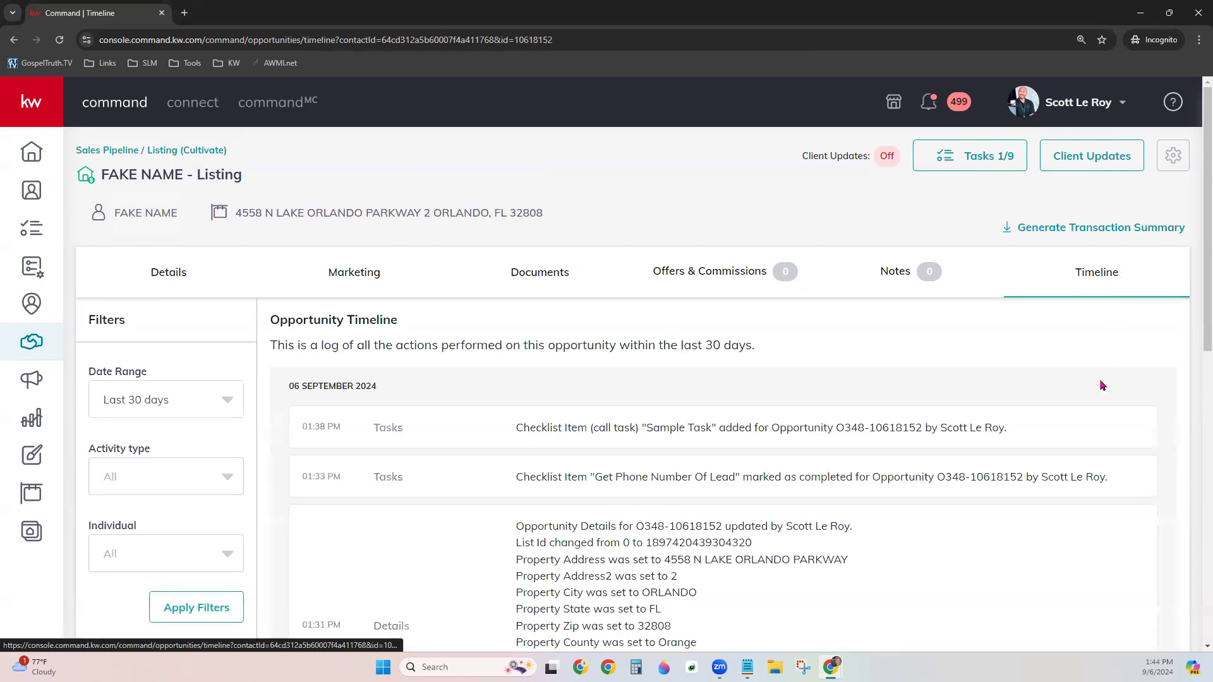
{"action": "scroll", "coordinate": [1110, 485], "scroll_direction": "down", "scroll_amount": 1}
{"action": "scroll", "coordinate": [1110, 485], "scroll_direction": "down", "scroll_amount": 1}
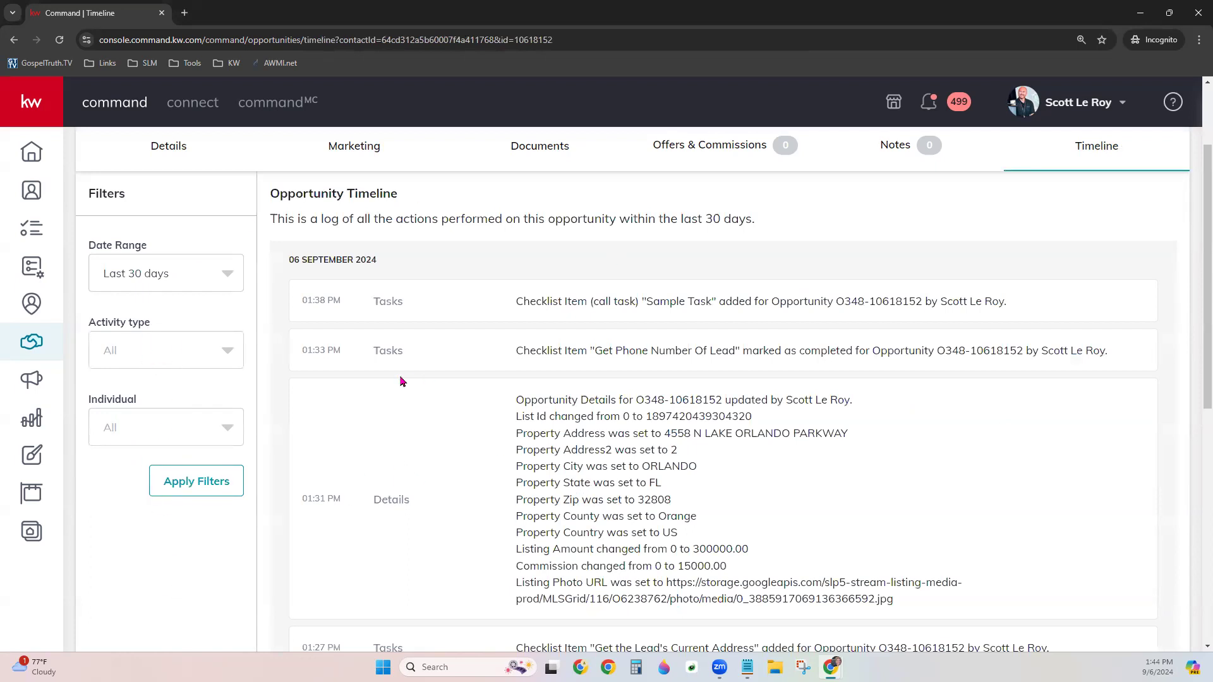
{"action": "scroll", "coordinate": [401, 382], "scroll_direction": "down", "scroll_amount": 1}
{"action": "scroll", "coordinate": [401, 382], "scroll_direction": "down", "scroll_amount": 2}
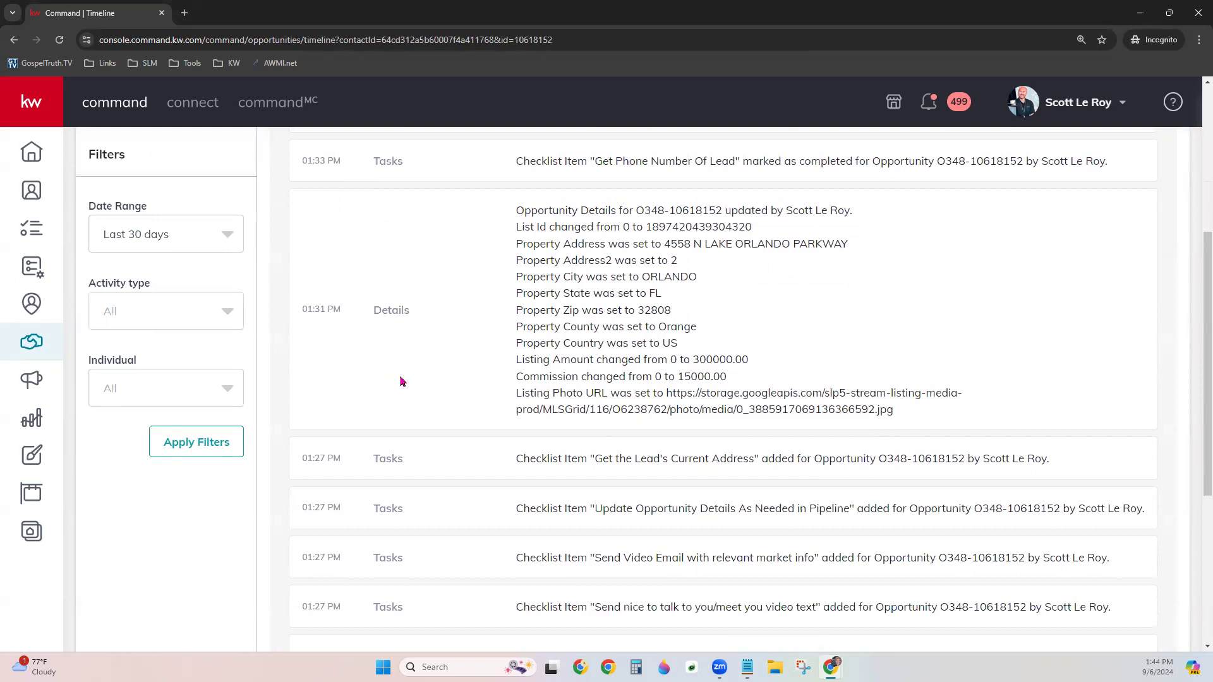
{"action": "scroll", "coordinate": [401, 382], "scroll_direction": "down", "scroll_amount": 5}
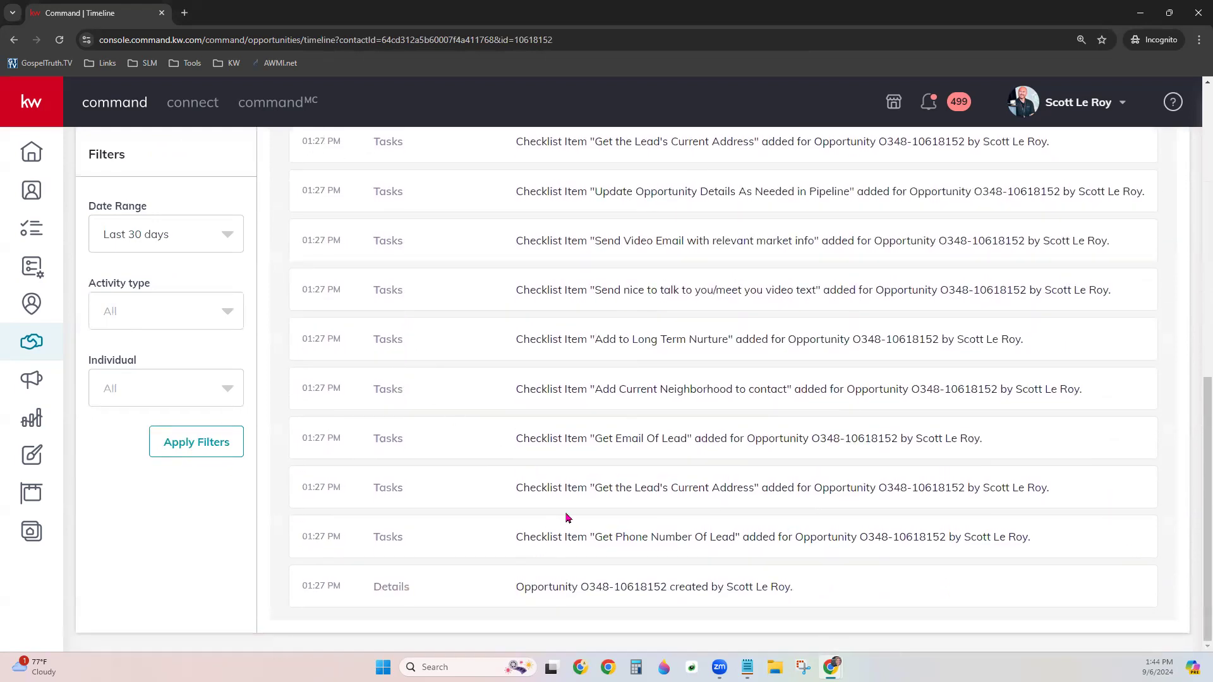
{"action": "scroll", "coordinate": [568, 517], "scroll_direction": "up", "scroll_amount": 7}
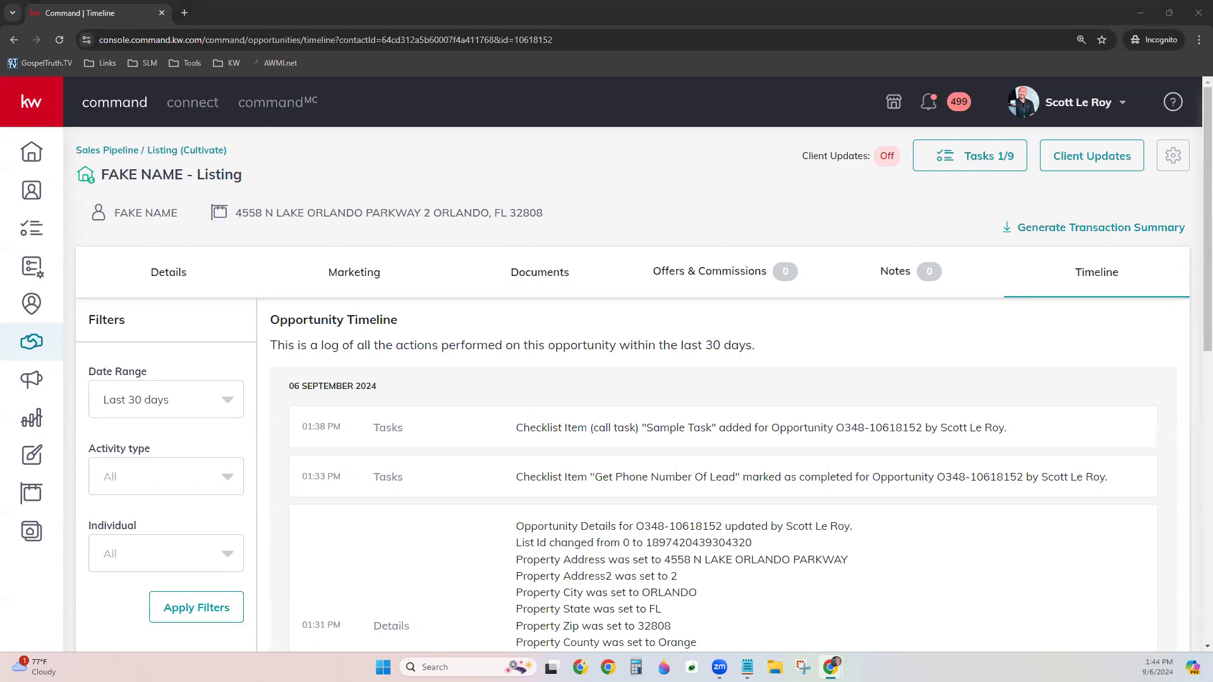
Step: Return to the opportunities pipeline, open the Cultivate listings board and find the listing tagged Military Relo in the Watch stage
{"action": "left_click", "coordinate": [32, 343]}
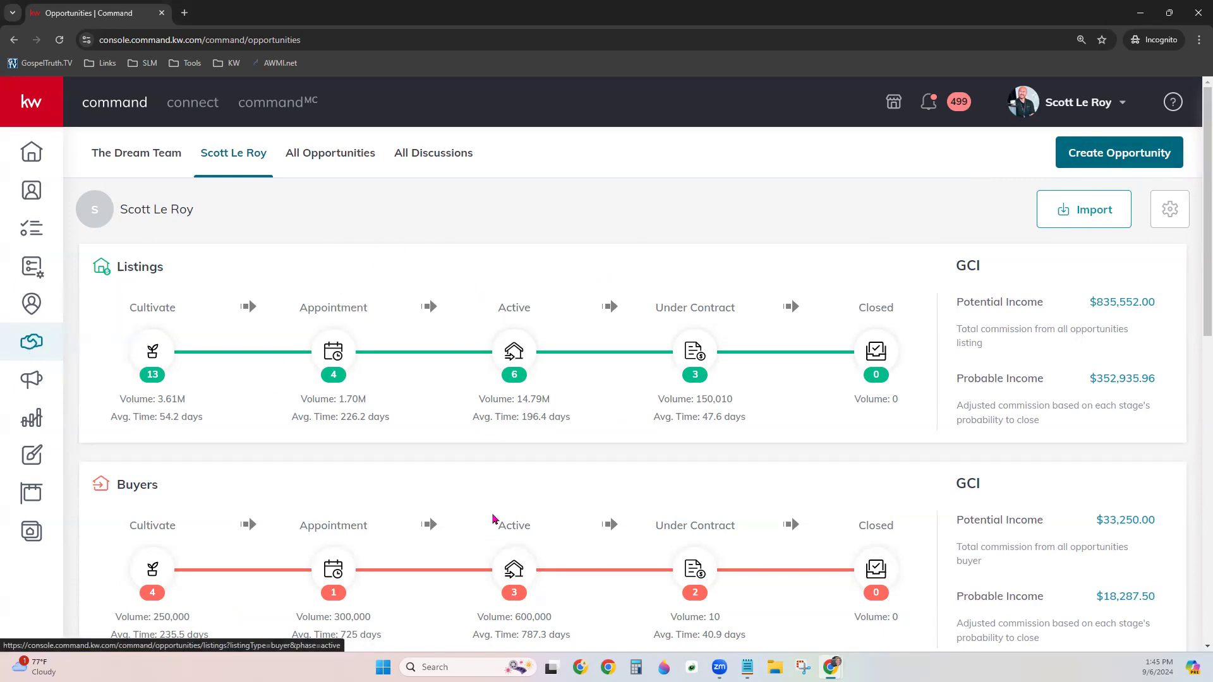
{"action": "scroll", "coordinate": [493, 505], "scroll_direction": "down", "scroll_amount": 1}
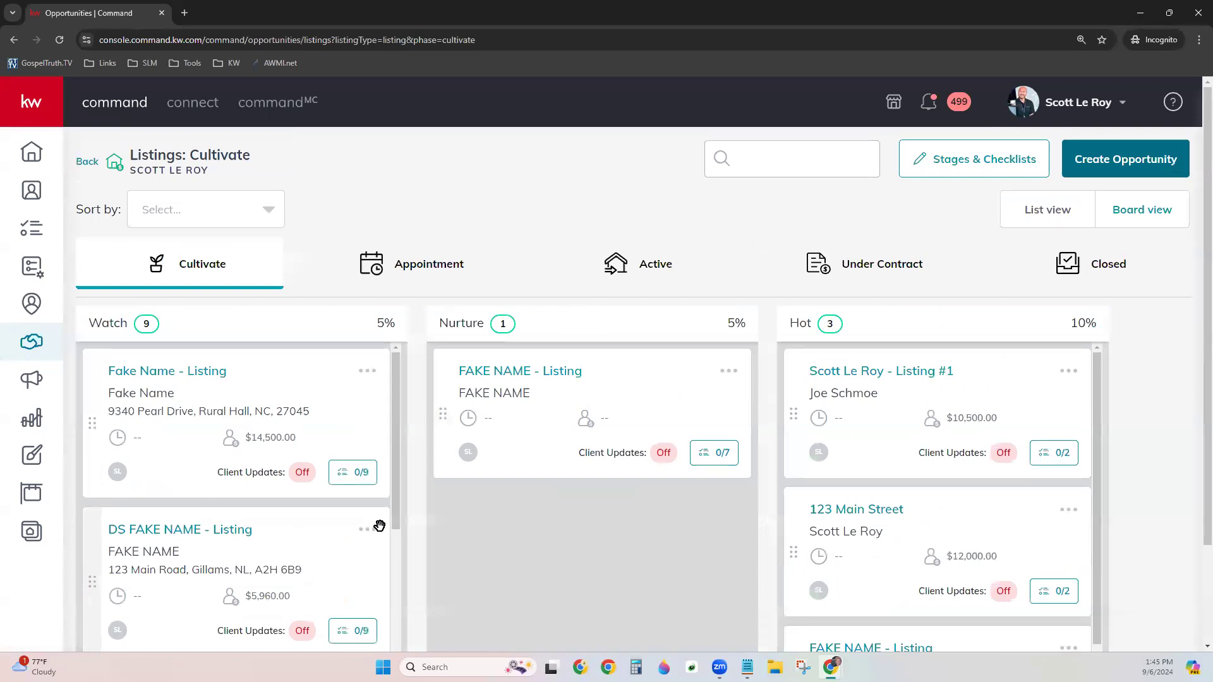
{"action": "scroll", "coordinate": [818, 578], "scroll_direction": "down", "scroll_amount": 2}
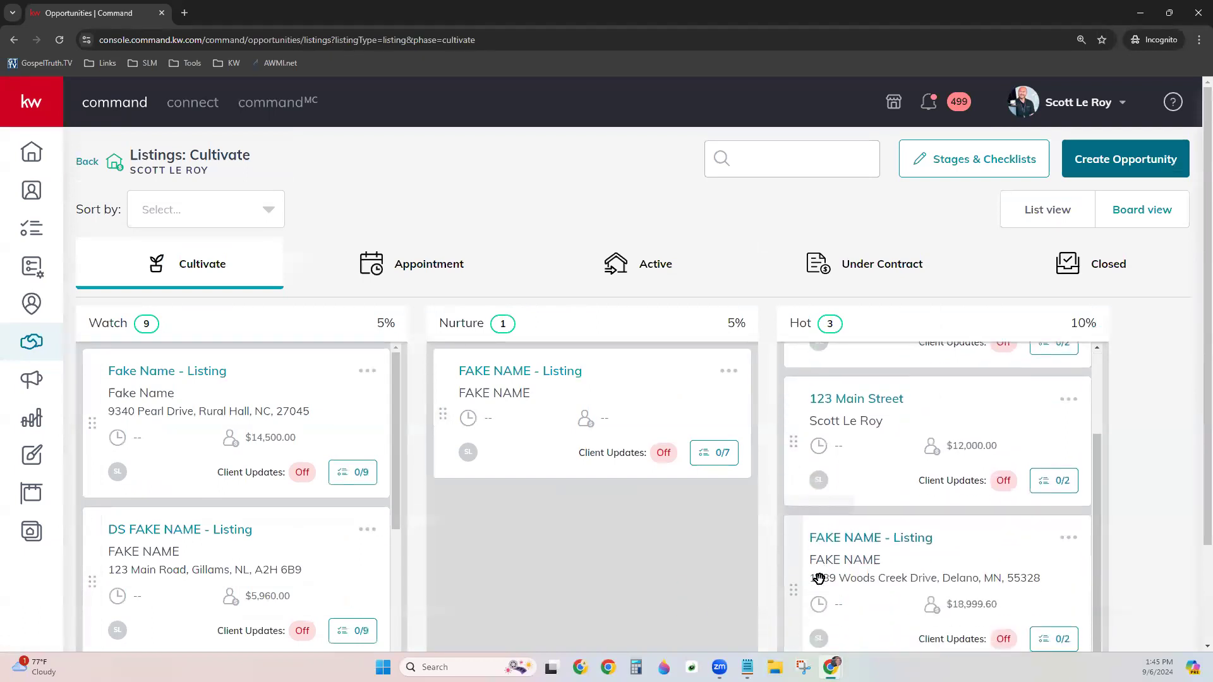
{"action": "scroll", "coordinate": [319, 575], "scroll_direction": "down", "scroll_amount": 4}
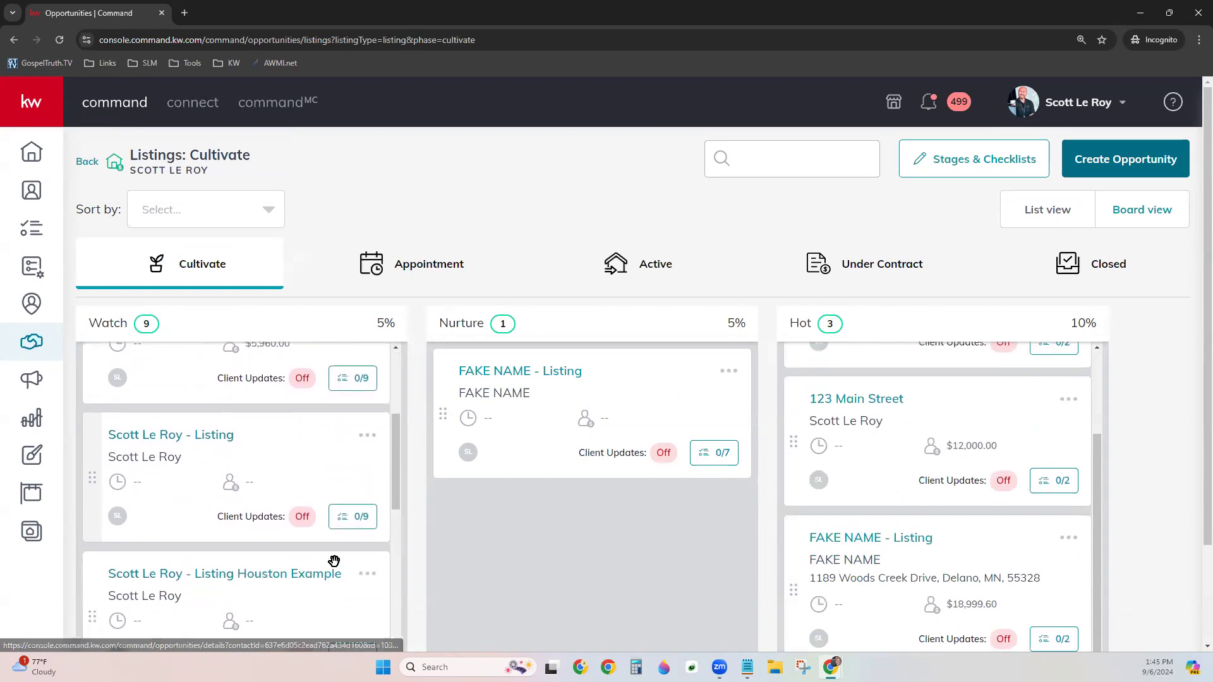
{"action": "scroll", "coordinate": [333, 561], "scroll_direction": "down", "scroll_amount": 7}
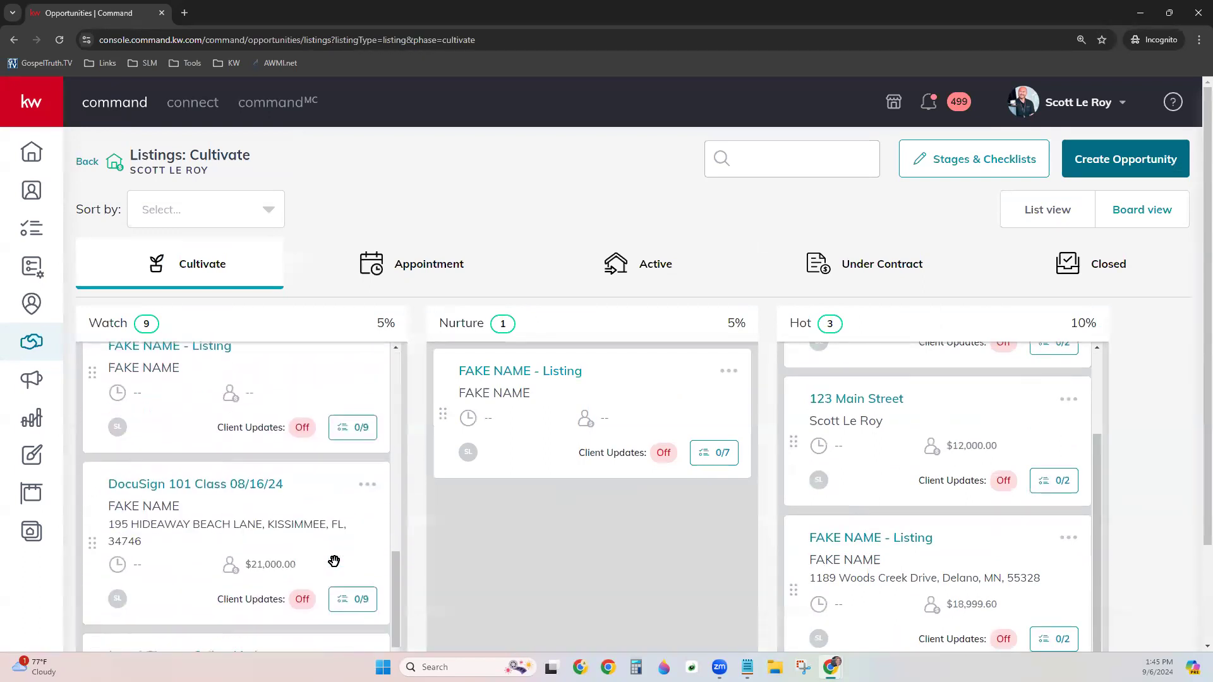
{"action": "scroll", "coordinate": [334, 560], "scroll_direction": "down", "scroll_amount": 4}
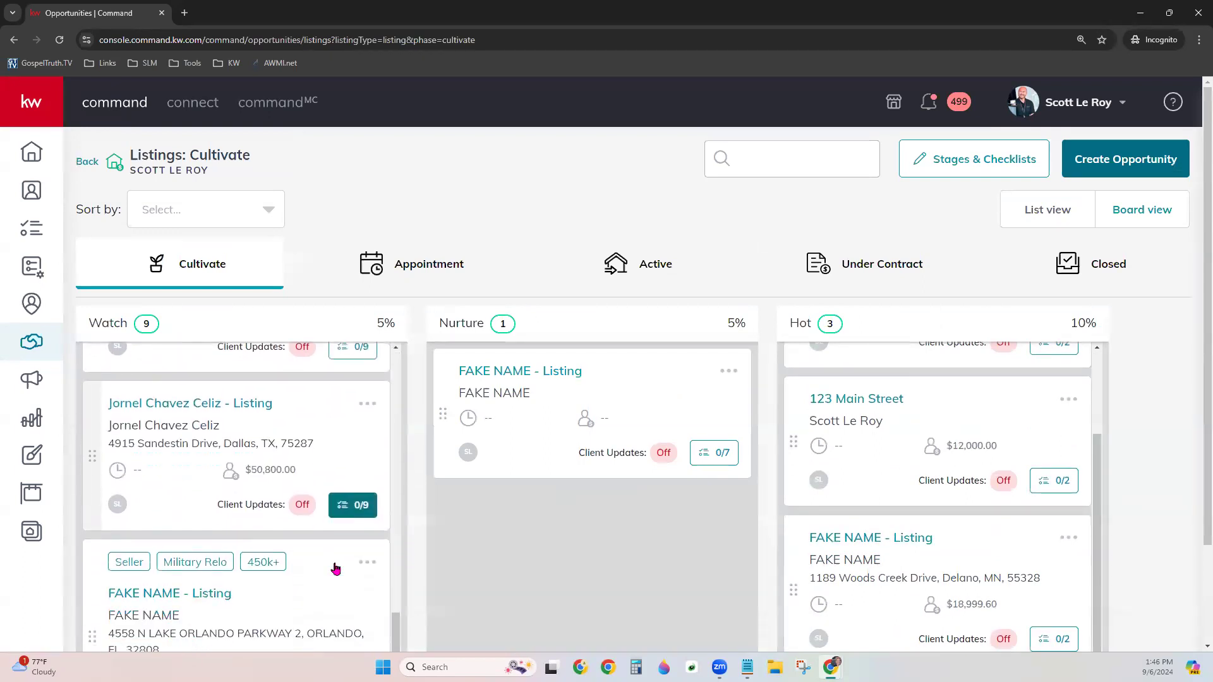
{"action": "scroll", "coordinate": [335, 568], "scroll_direction": "down", "scroll_amount": 1}
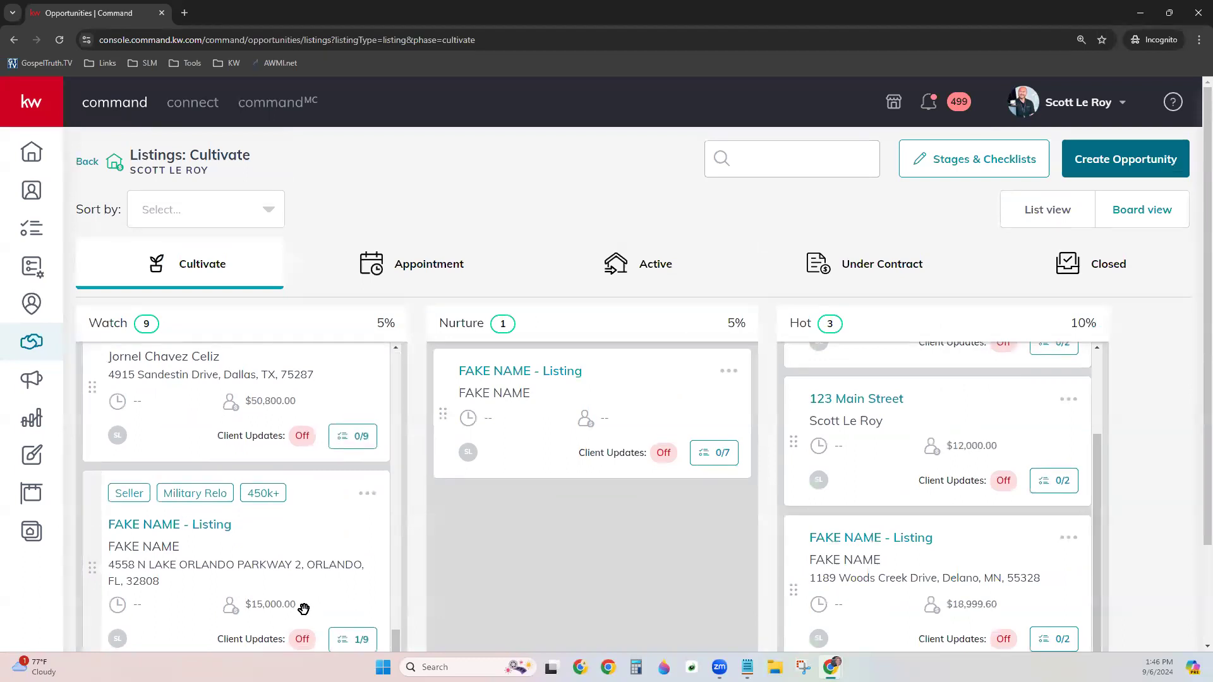
{"action": "scroll", "coordinate": [328, 595], "scroll_direction": "down", "scroll_amount": 2}
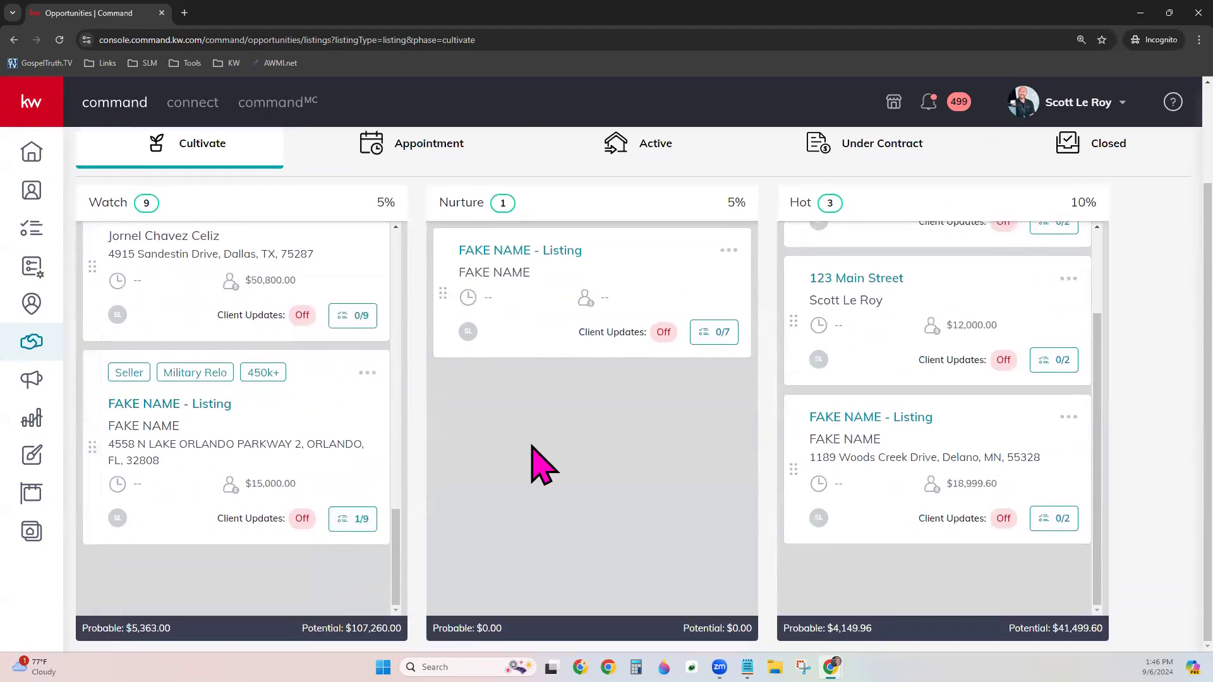
Step: Open the details of the Watch stage listing tagged Military Relo and return to the Cultivate board
{"action": "scroll", "coordinate": [442, 477], "scroll_direction": "up", "scroll_amount": 1}
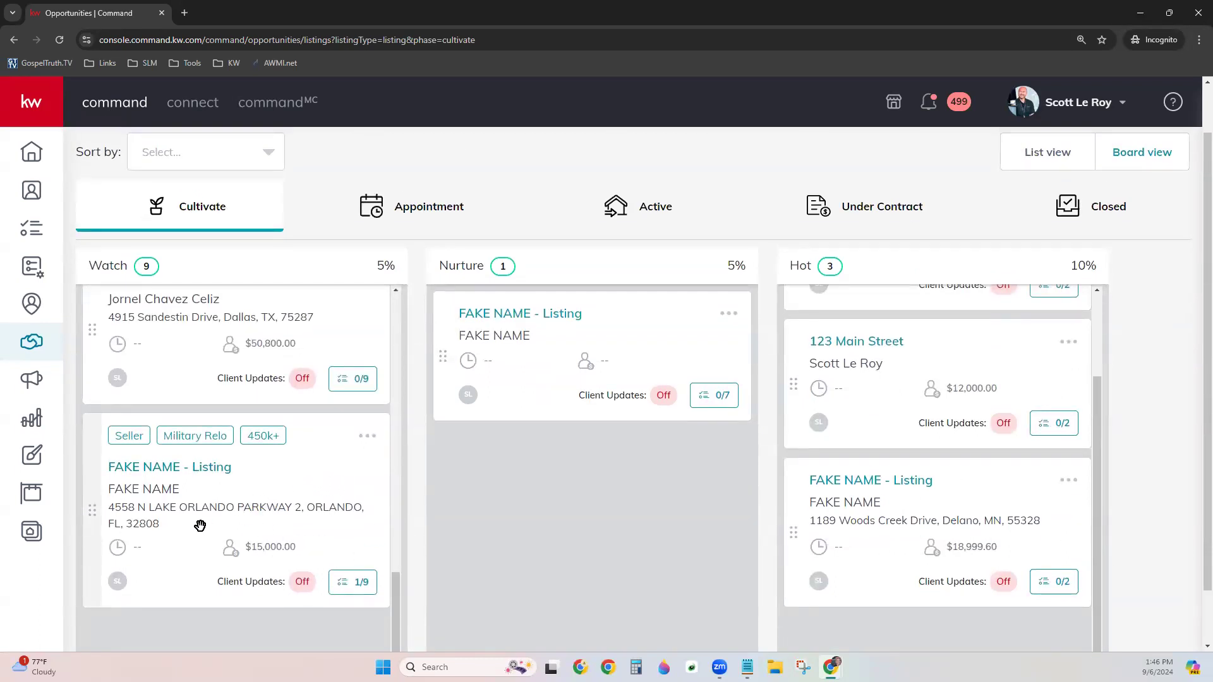
{"action": "mouse_move", "coordinate": [221, 515]}
{"action": "left_mouse_down"}
{"action": "mouse_move", "coordinate": [303, 499]}
{"action": "mouse_move", "coordinate": [216, 541]}
{"action": "mouse_move", "coordinate": [218, 494]}
{"action": "left_mouse_up"}
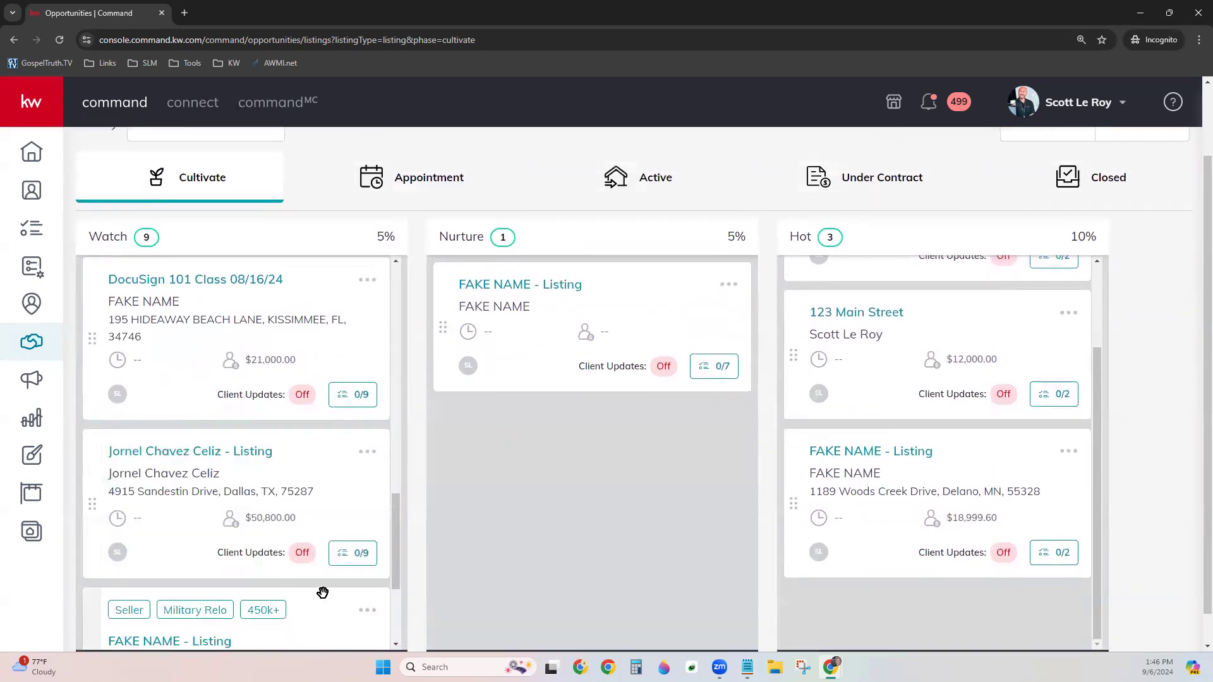
{"action": "scroll", "coordinate": [319, 581], "scroll_direction": "down", "scroll_amount": 3}
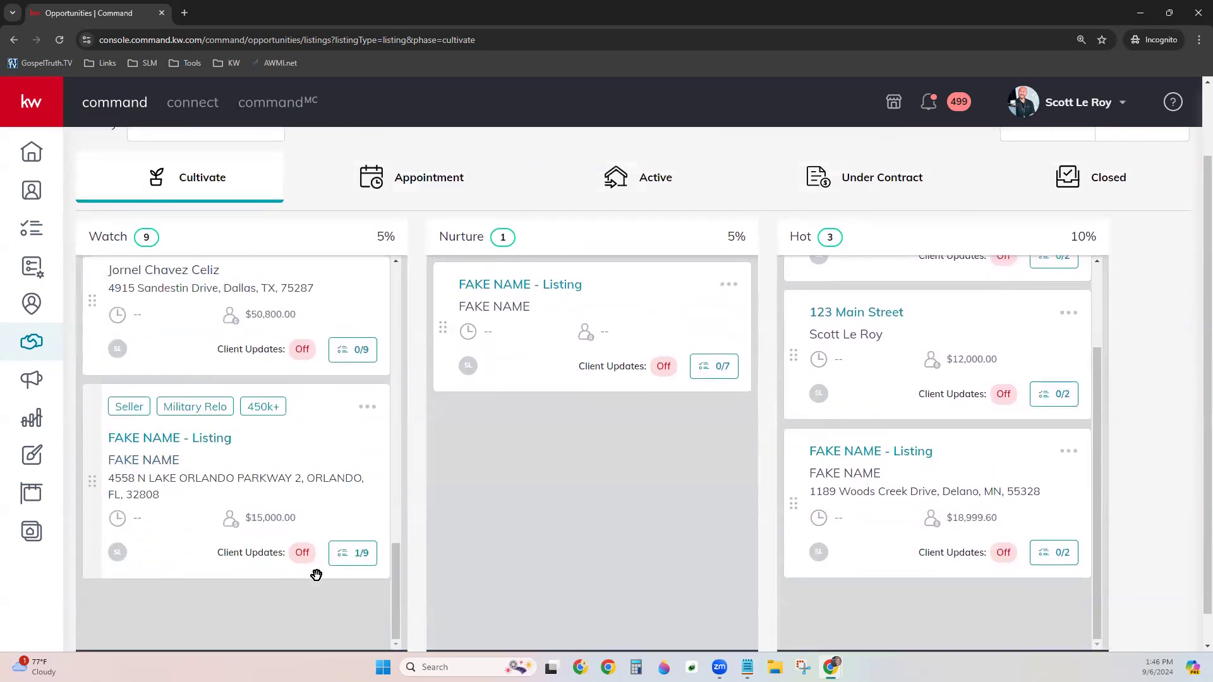
{"action": "left_click", "coordinate": [193, 453]}
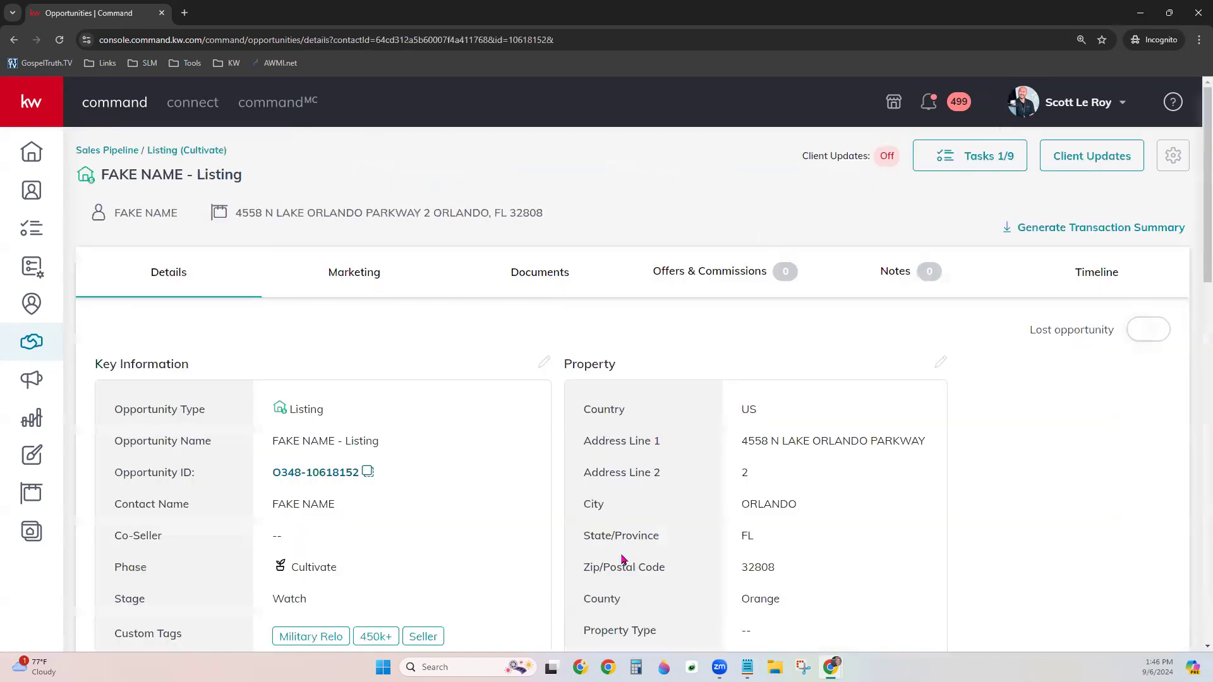
{"action": "left_click", "coordinate": [14, 39]}
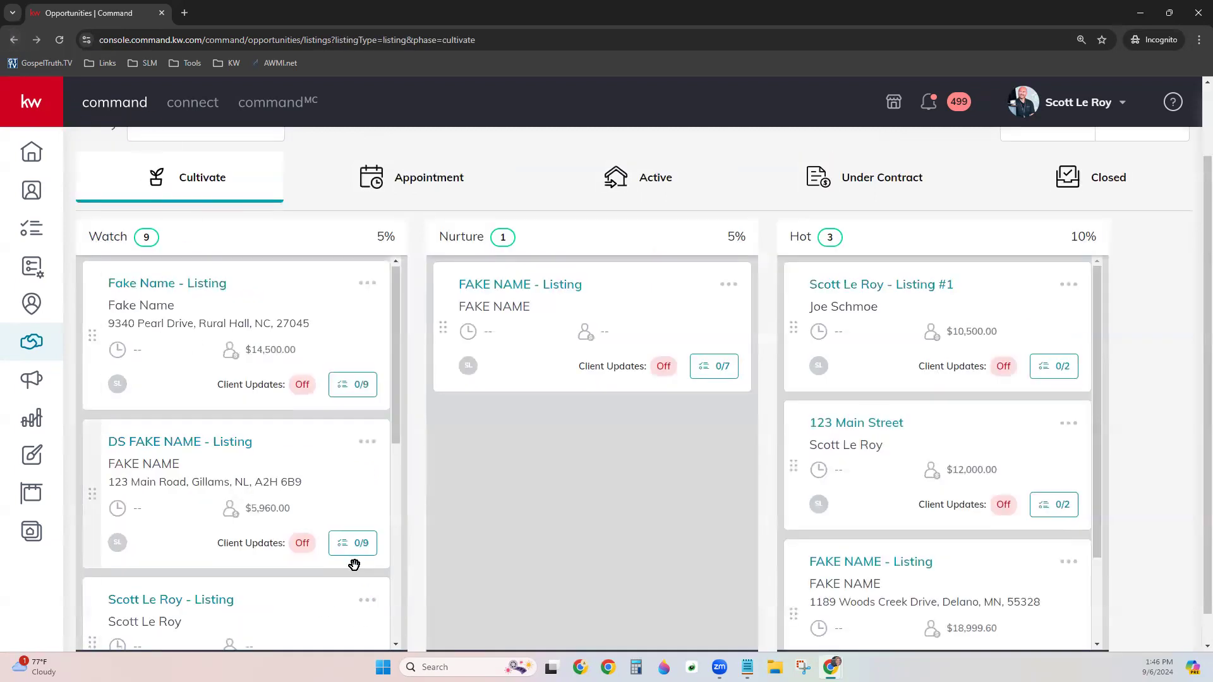
Step: Move the listing tagged Military Relo from the Watch stage to the Appointment phase and open that phase's board
{"action": "scroll", "coordinate": [354, 564], "scroll_direction": "down", "scroll_amount": 12}
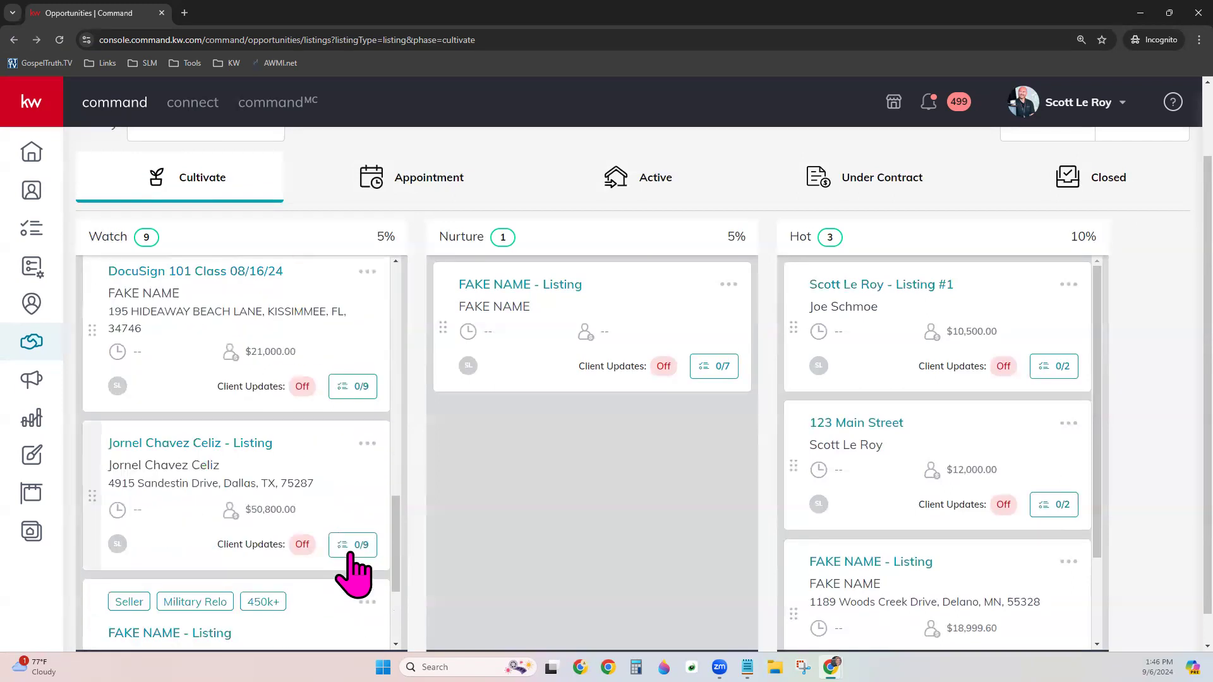
{"action": "scroll", "coordinate": [353, 564], "scroll_direction": "down", "scroll_amount": 3}
{"action": "scroll", "coordinate": [515, 489], "scroll_direction": "up", "scroll_amount": 2}
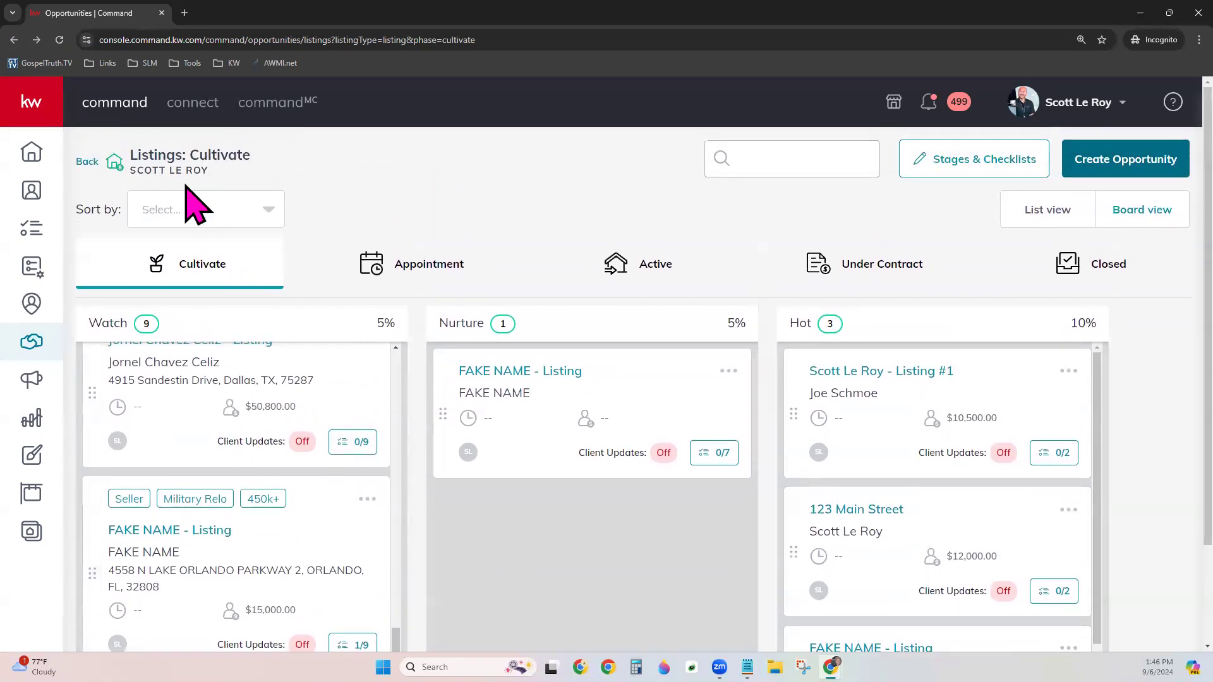
{"action": "scroll", "coordinate": [247, 568], "scroll_direction": "down", "scroll_amount": 1}
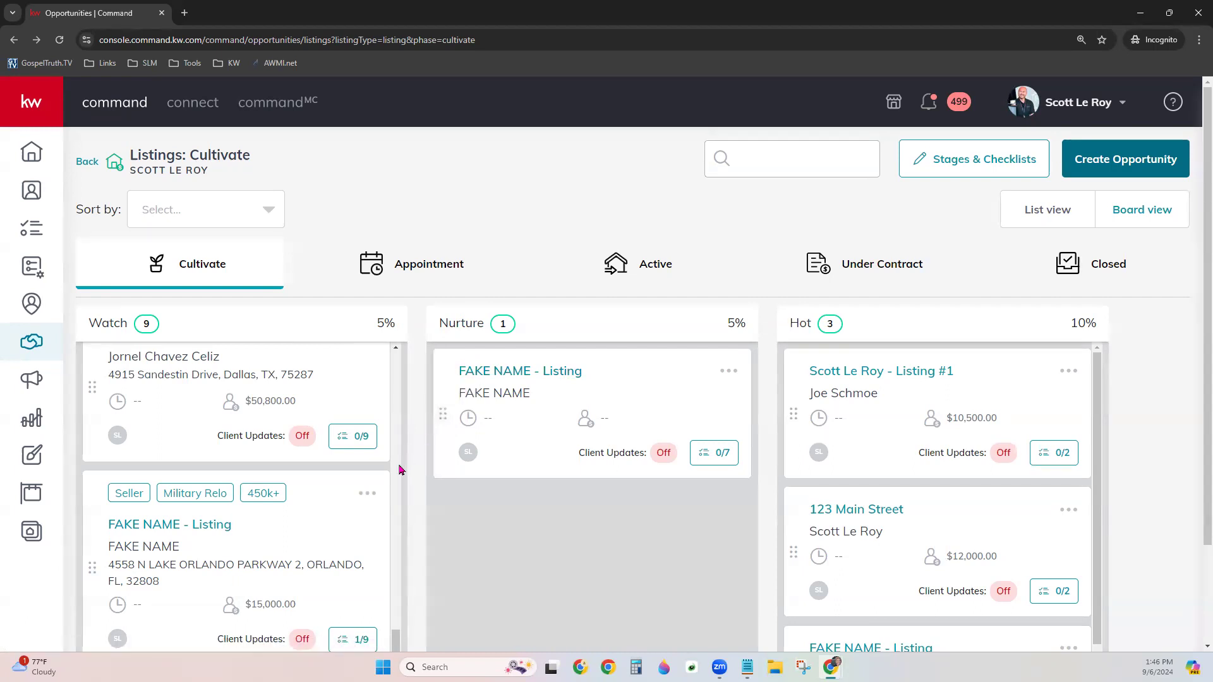
{"action": "left_click_drag", "start_coordinate": [211, 606], "coordinate": [403, 272]}
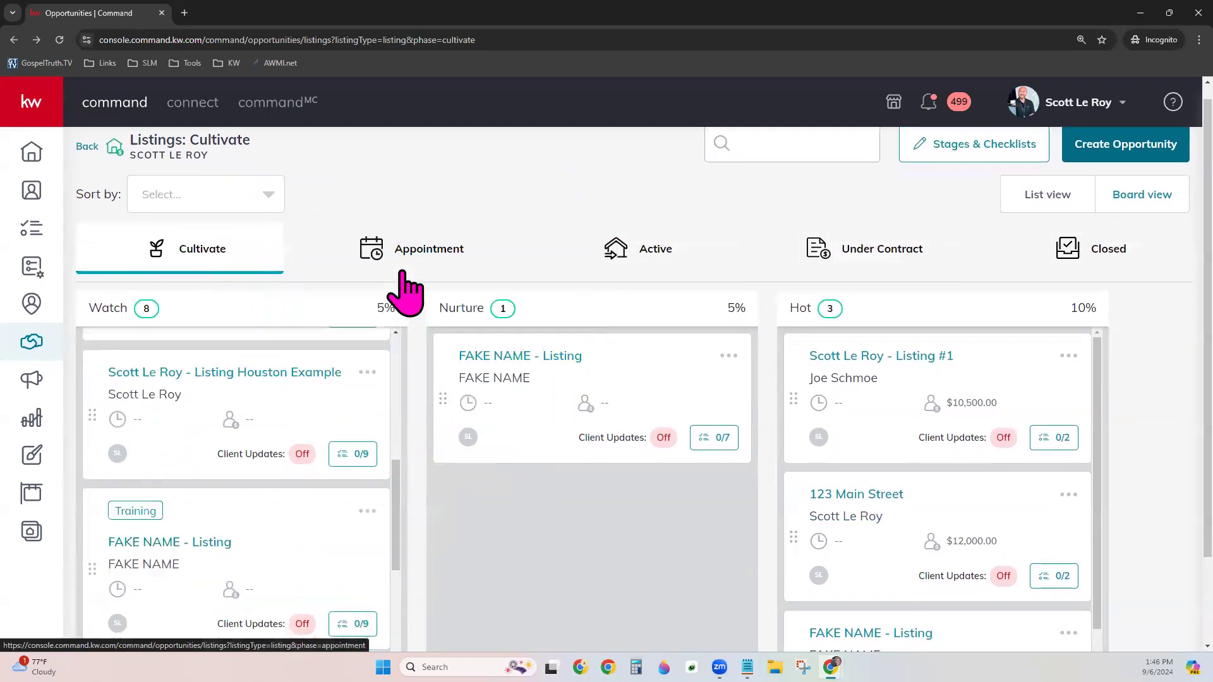
{"action": "left_click", "coordinate": [445, 265]}
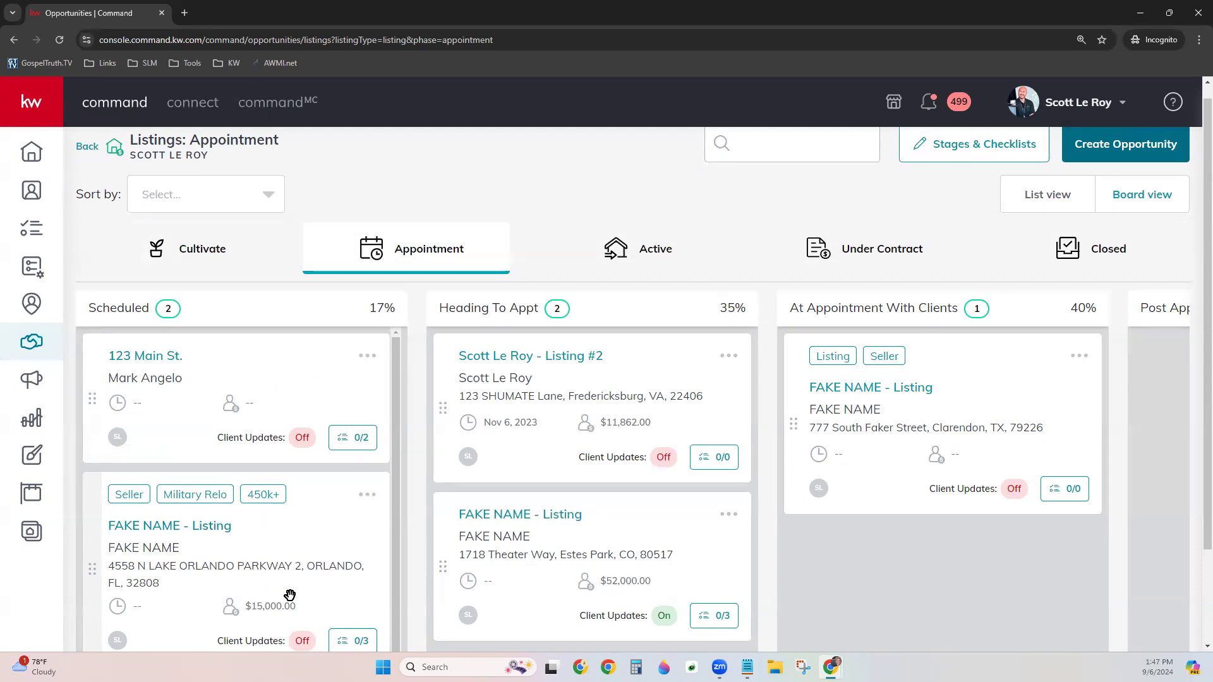
Step: Move the listing tagged Military Relo from Appointment to the Active phase and find it on the Active board
{"action": "left_click_drag", "start_coordinate": [267, 582], "coordinate": [640, 271]}
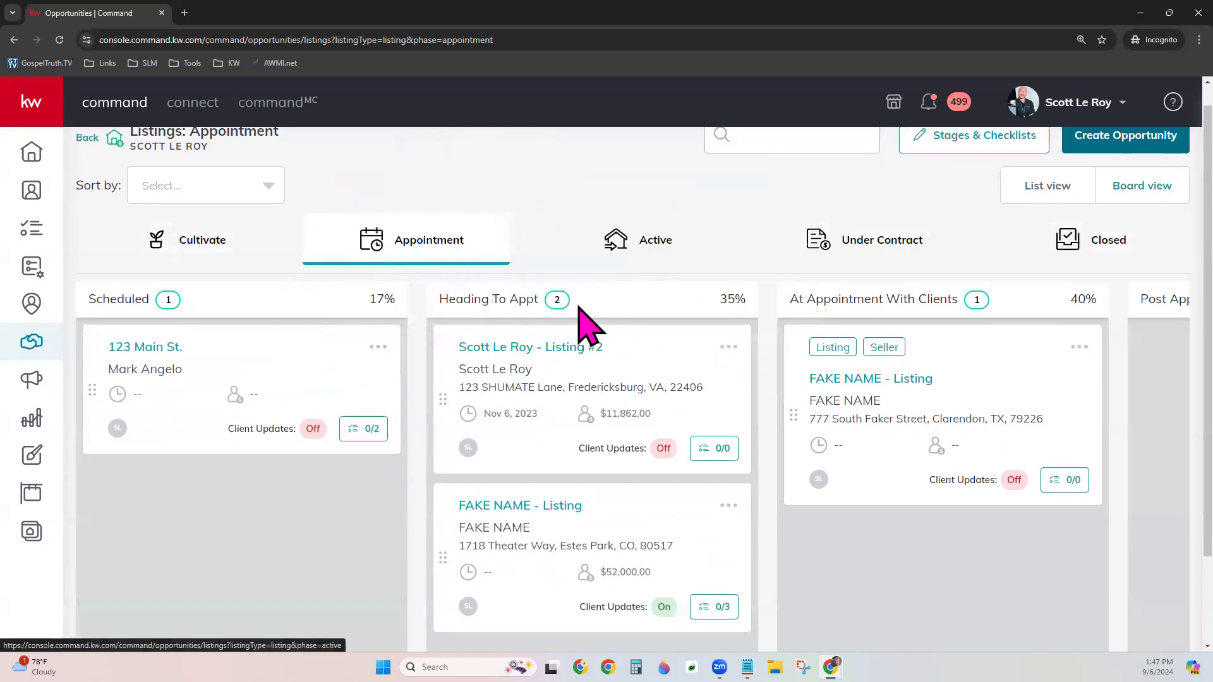
{"action": "left_click", "coordinate": [642, 250]}
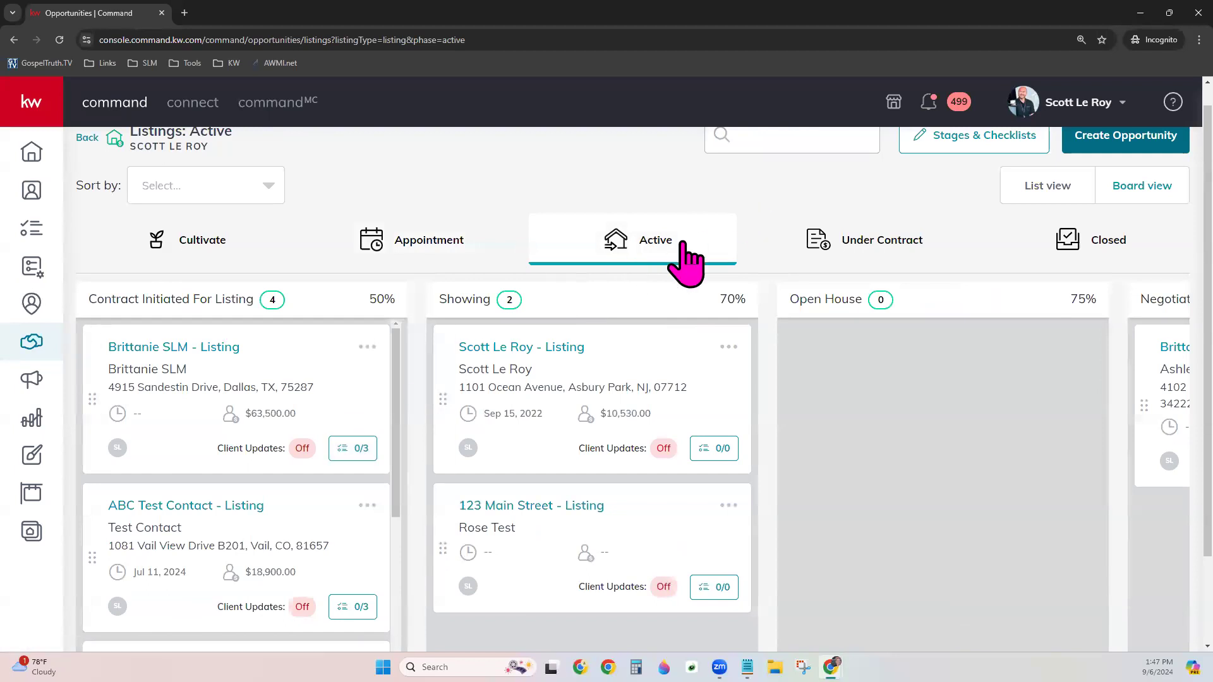
{"action": "scroll", "coordinate": [343, 487], "scroll_direction": "down", "scroll_amount": 4}
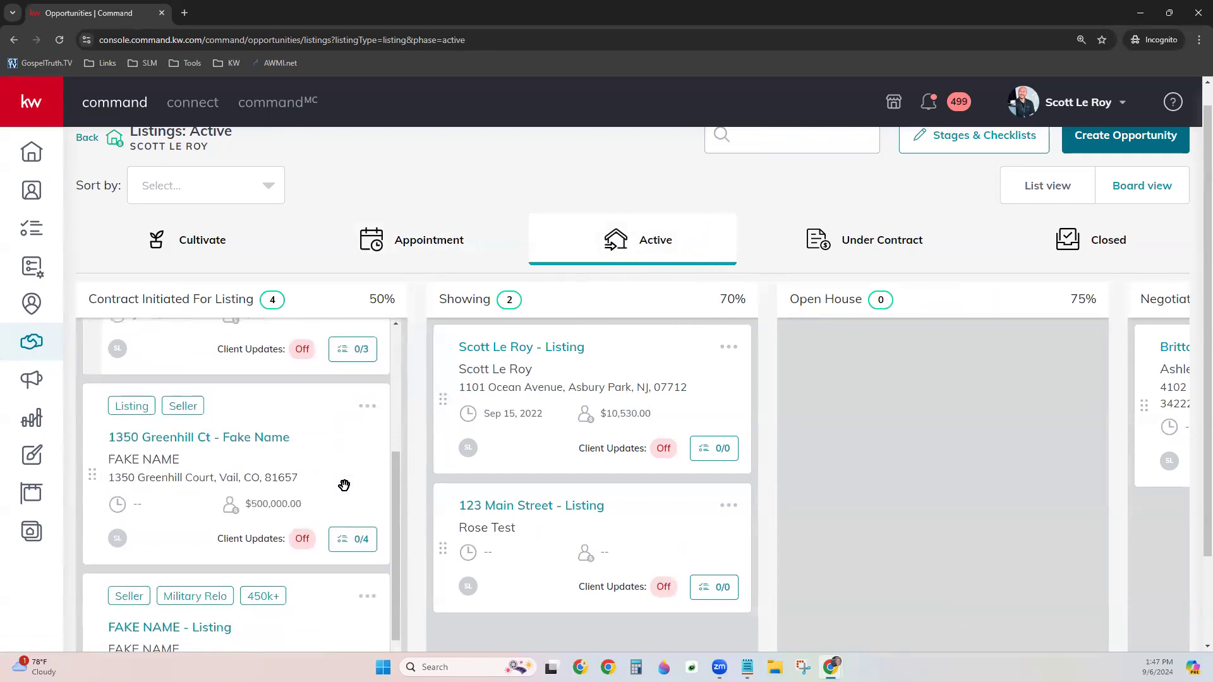
{"action": "scroll", "coordinate": [343, 485], "scroll_direction": "down", "scroll_amount": 2}
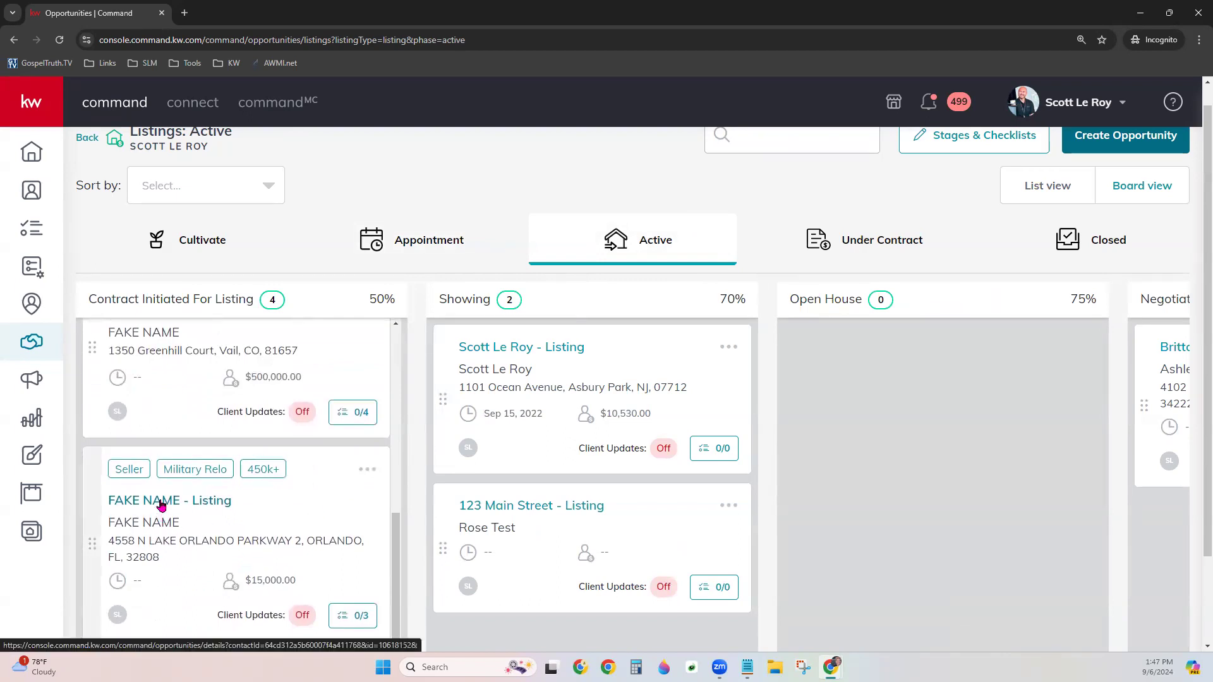
Step: Open the moved listing from the Active board and review its phase, stage and key dates
{"action": "left_click", "coordinate": [161, 503]}
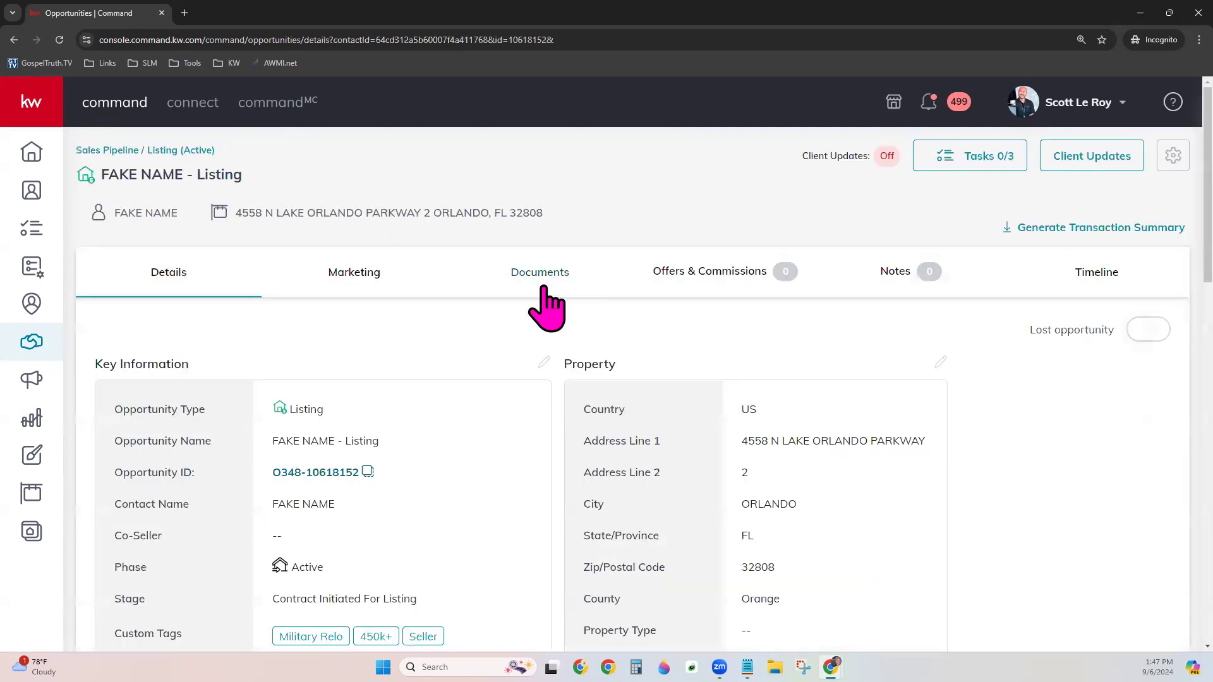
{"action": "scroll", "coordinate": [230, 284], "scroll_direction": "down", "scroll_amount": 1}
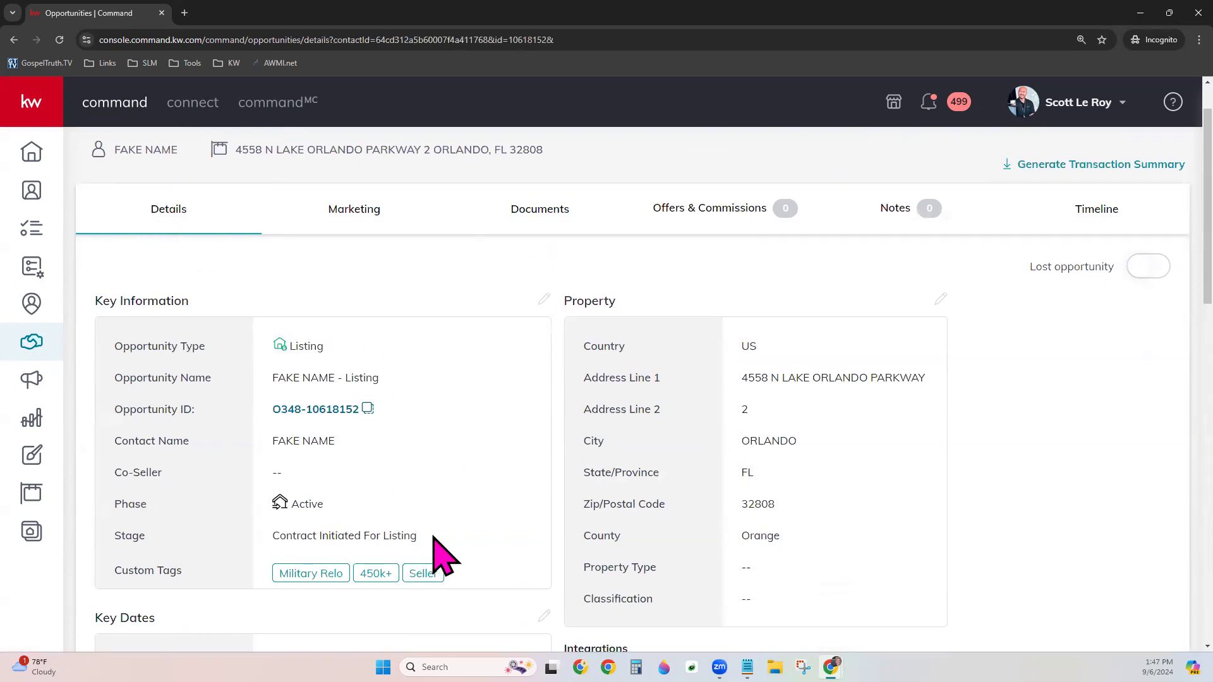
{"action": "scroll", "coordinate": [443, 562], "scroll_direction": "down", "scroll_amount": 5}
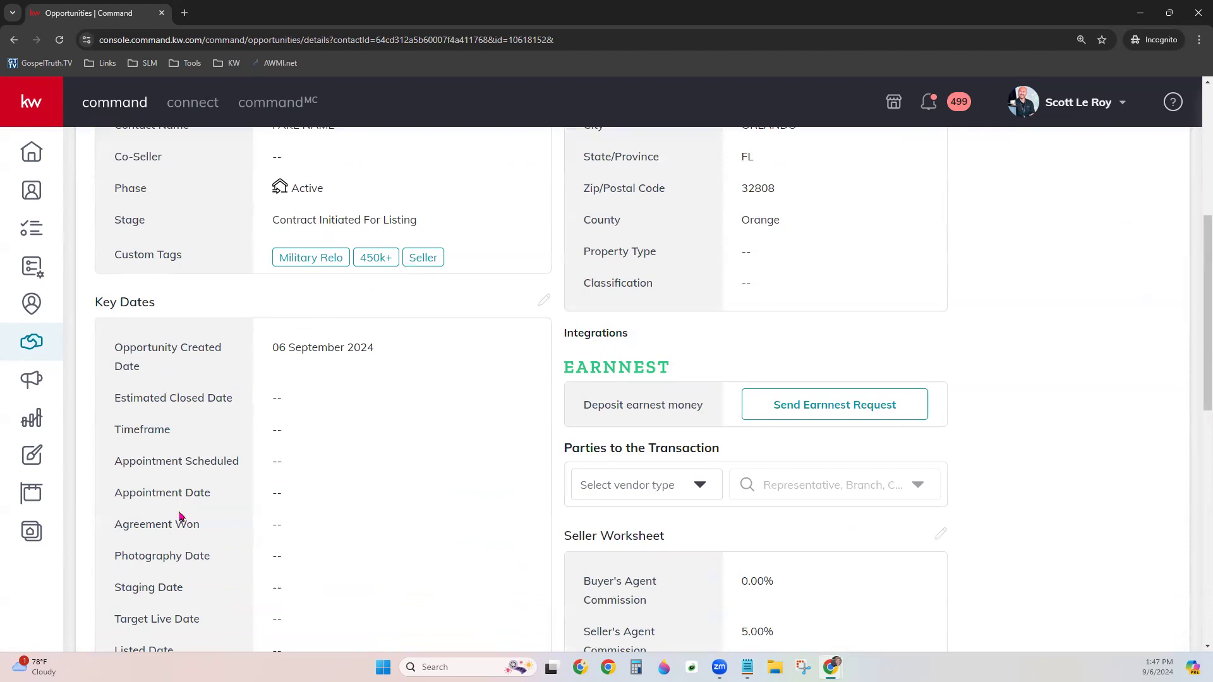
{"action": "scroll", "coordinate": [339, 597], "scroll_direction": "up", "scroll_amount": 2}
{"action": "scroll", "coordinate": [341, 581], "scroll_direction": "up", "scroll_amount": 4}
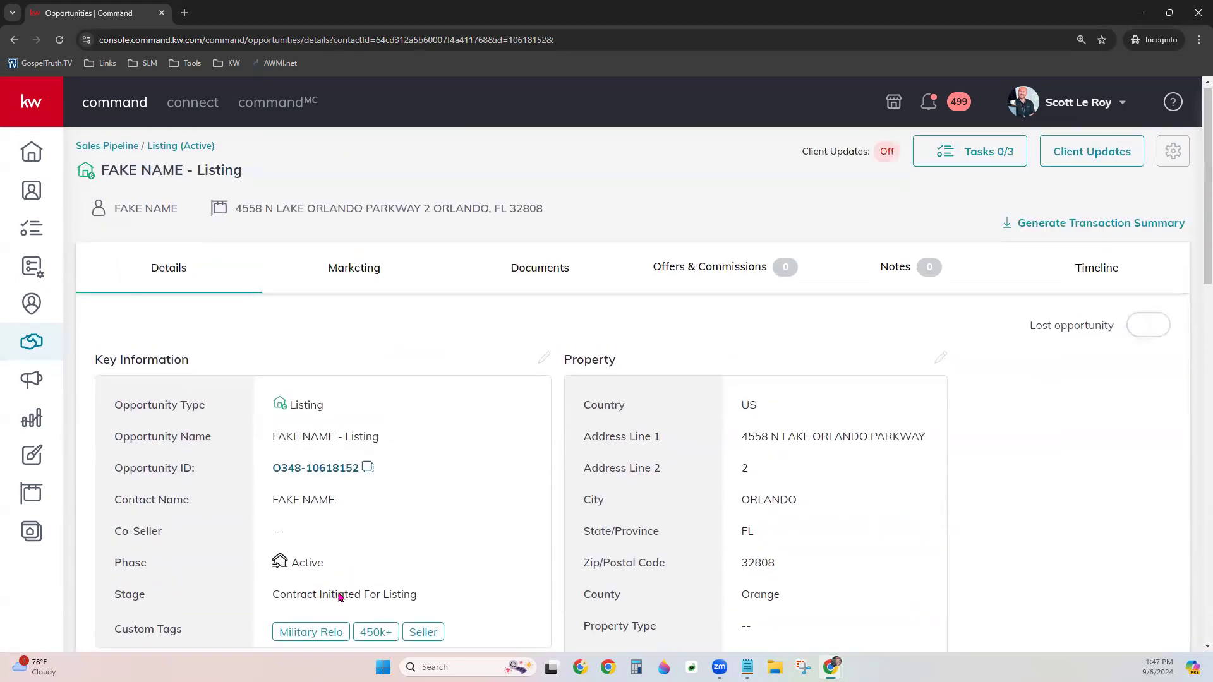
Step: Open the listing's documents and check which checklist types are available under Residential
{"action": "left_click", "coordinate": [553, 273]}
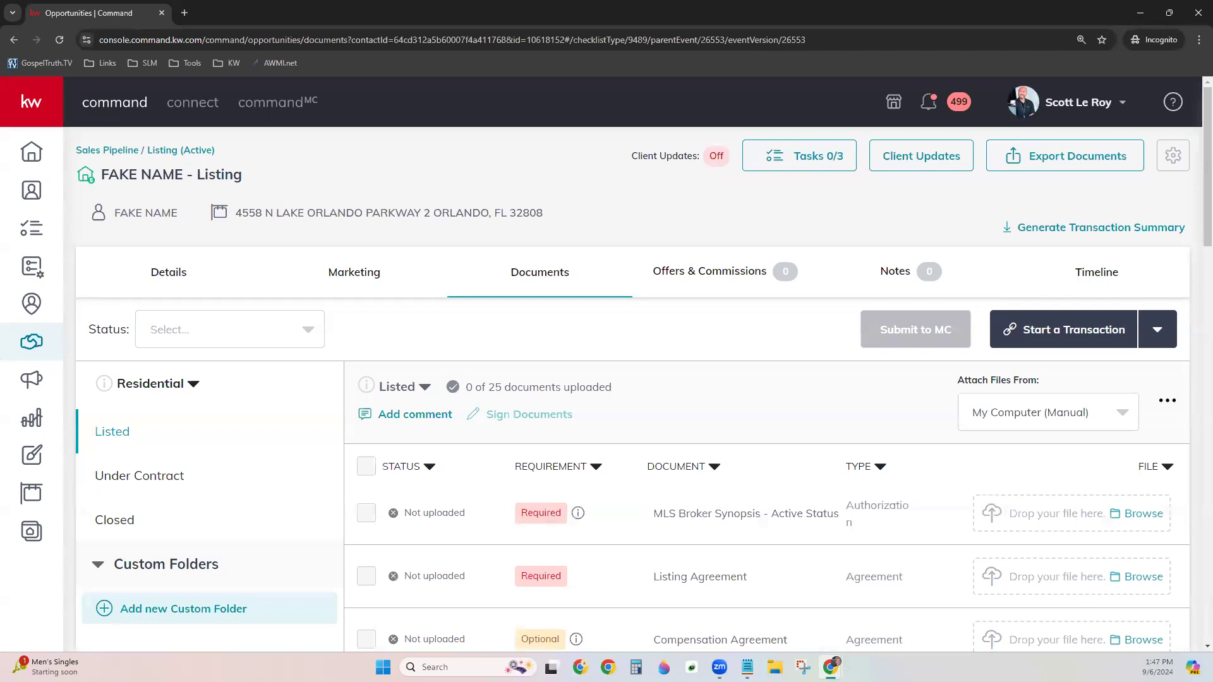
{"action": "left_click", "coordinate": [166, 393]}
{"action": "left_click", "coordinate": [157, 384]}
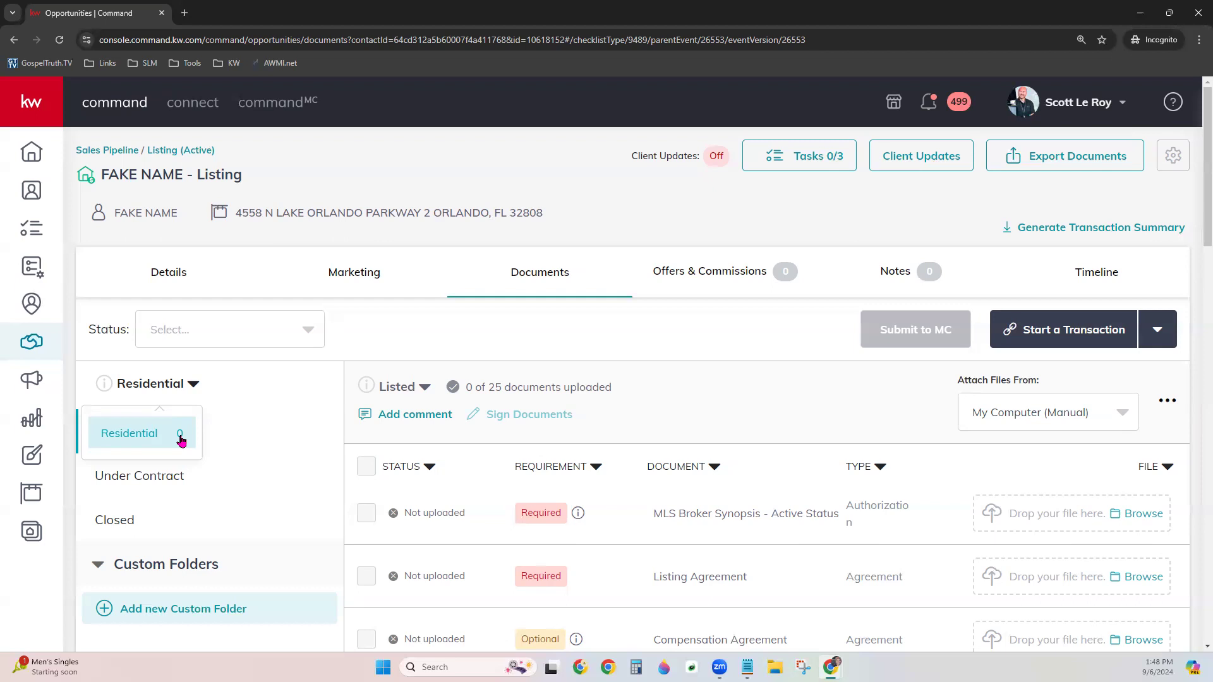
{"action": "left_click", "coordinate": [120, 449]}
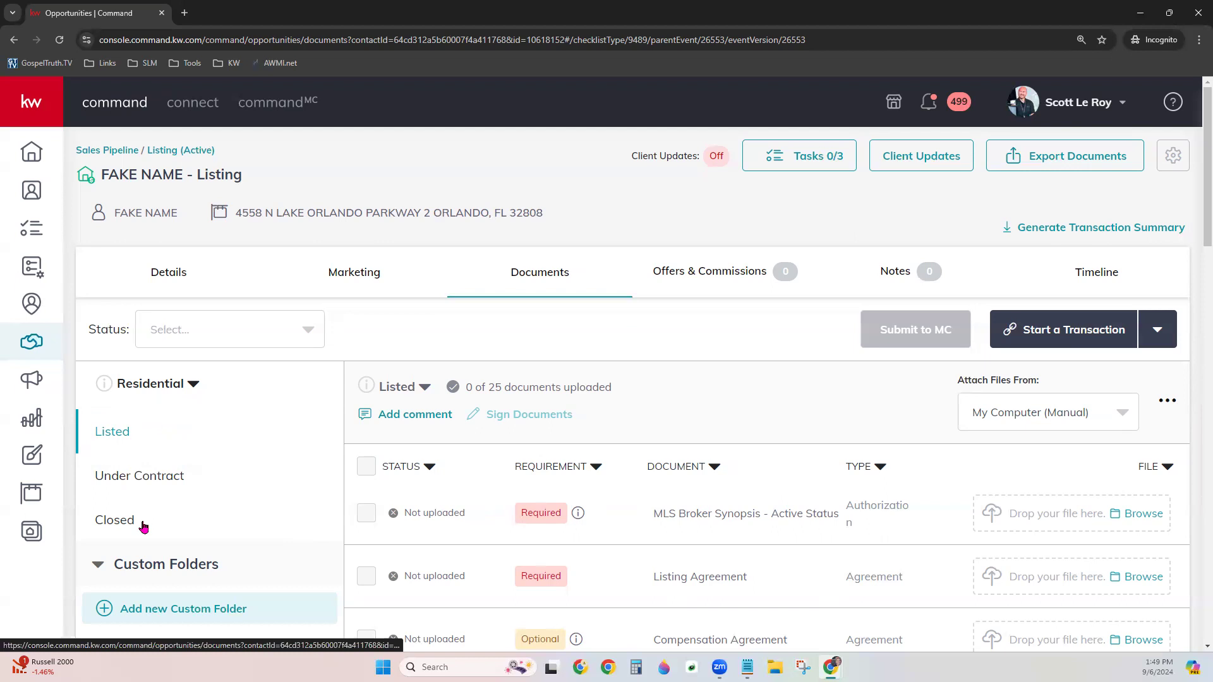
Step: Review the Under Contract and Closed document checklists, then return to the Listed checklist and look through its documents
{"action": "left_click", "coordinate": [136, 476]}
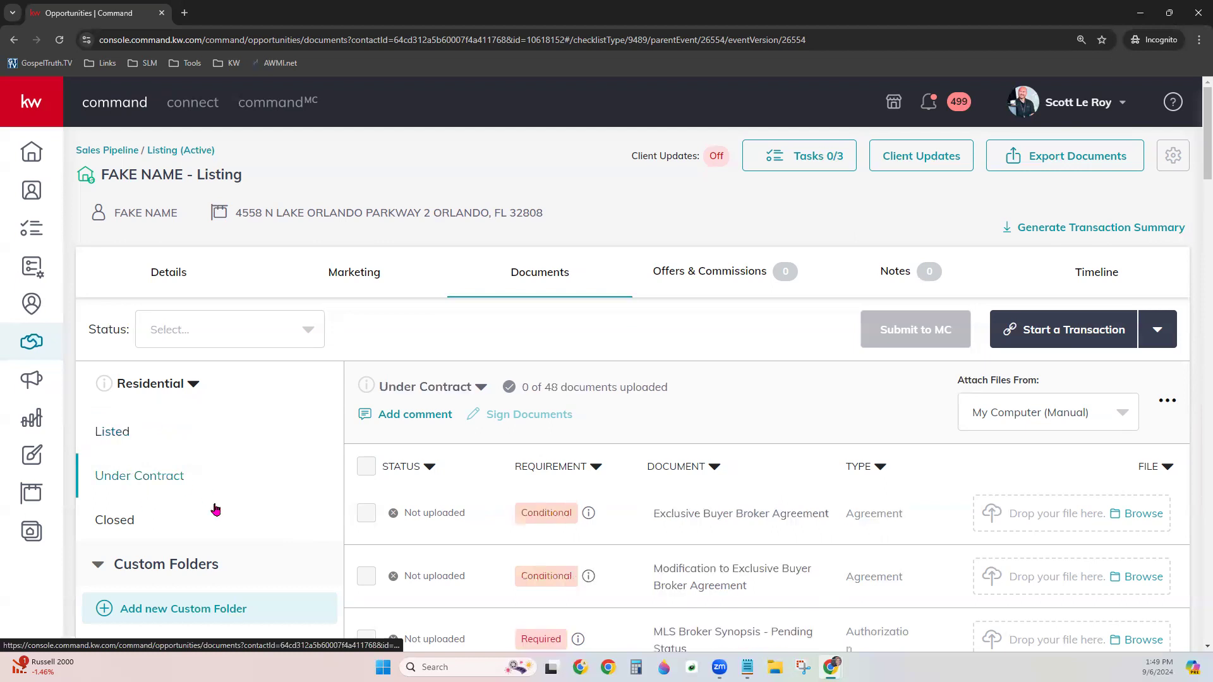
{"action": "left_click", "coordinate": [117, 525]}
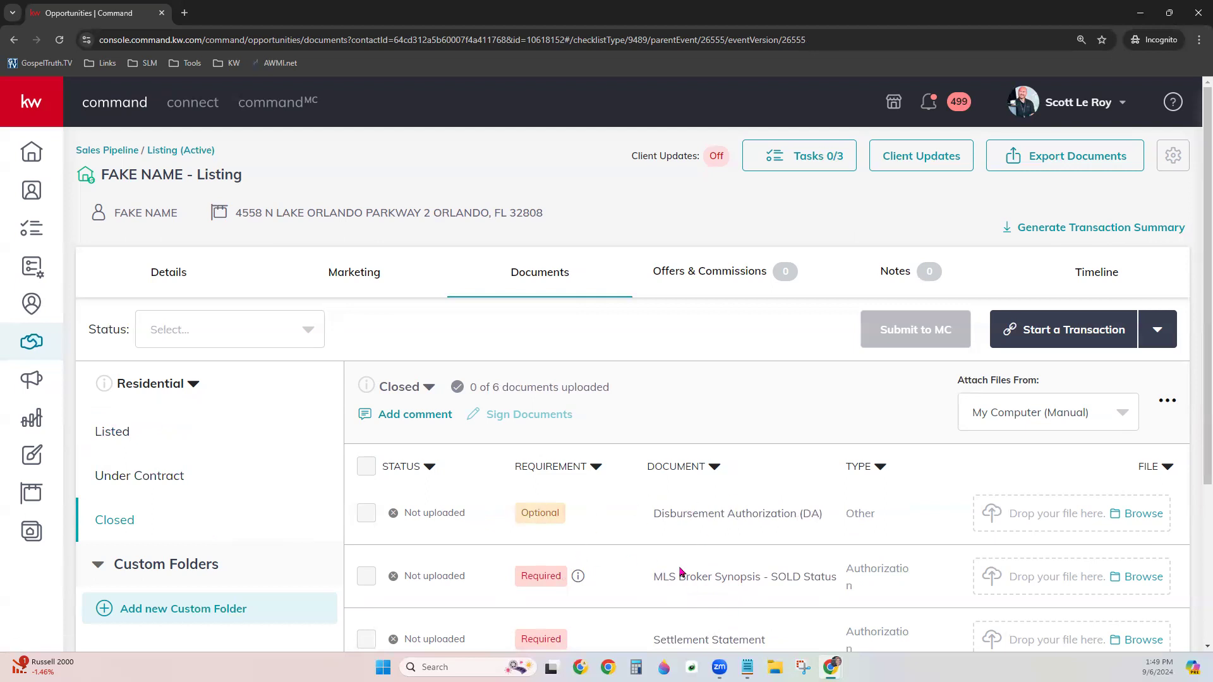
{"action": "left_click", "coordinate": [113, 432]}
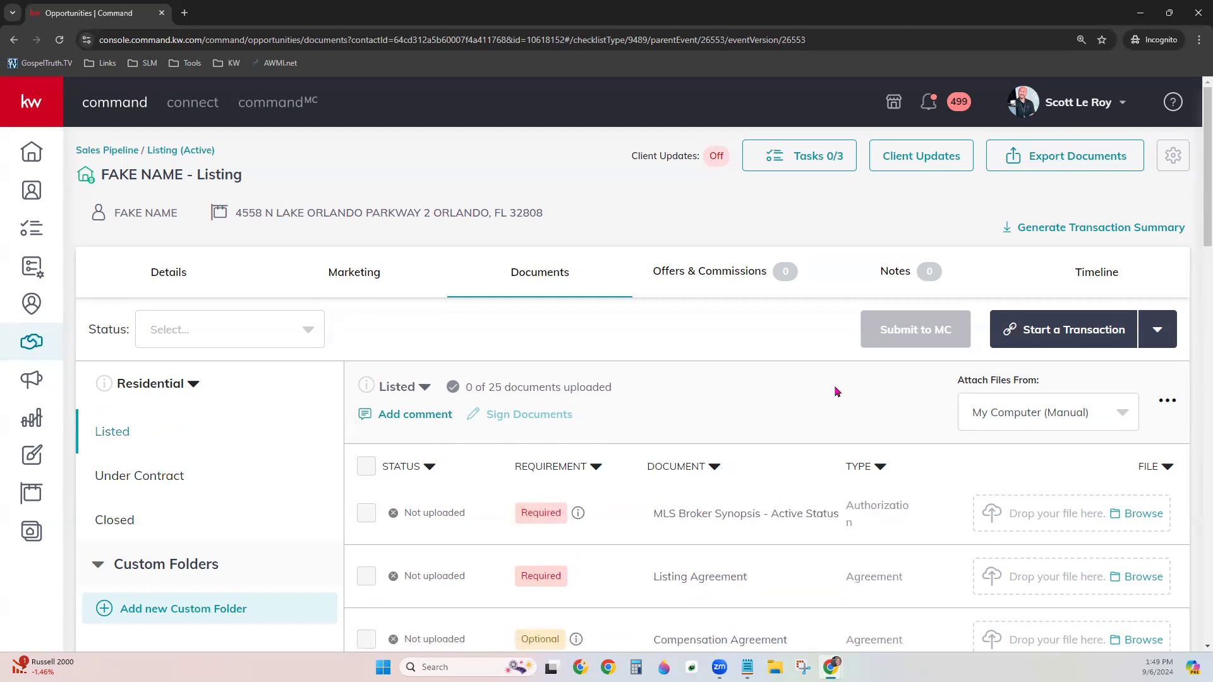
{"action": "scroll", "coordinate": [847, 405], "scroll_direction": "down", "scroll_amount": 3}
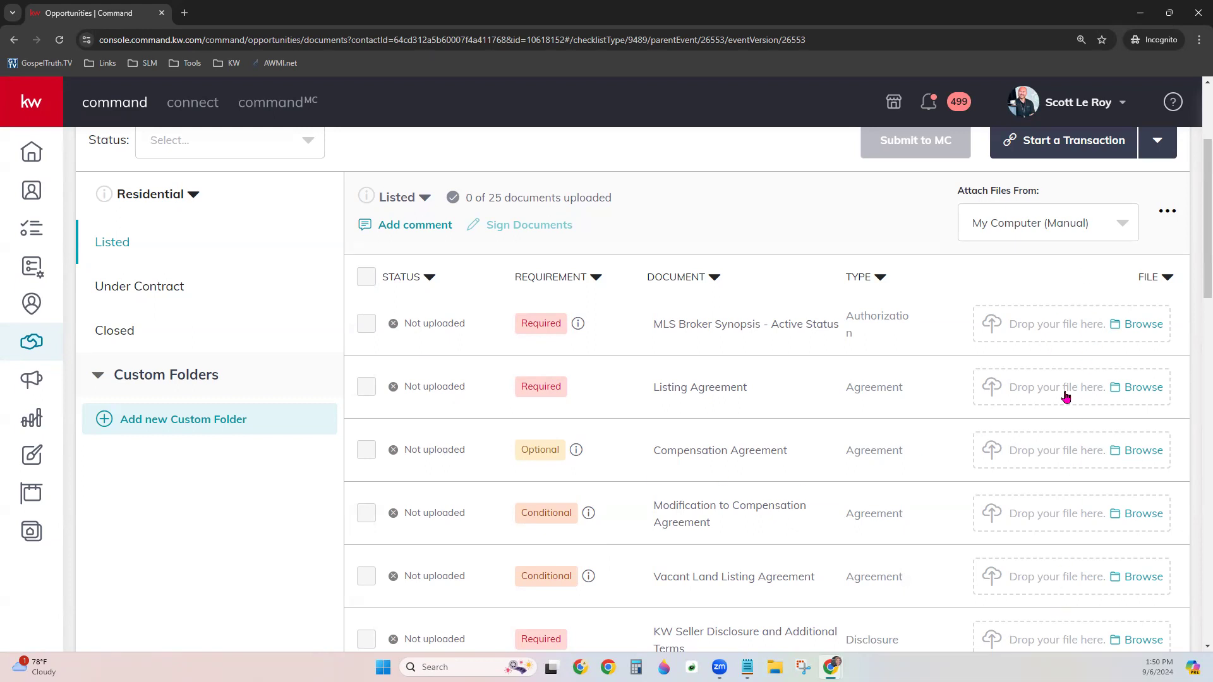
{"action": "scroll", "coordinate": [1065, 404], "scroll_direction": "up", "scroll_amount": 2}
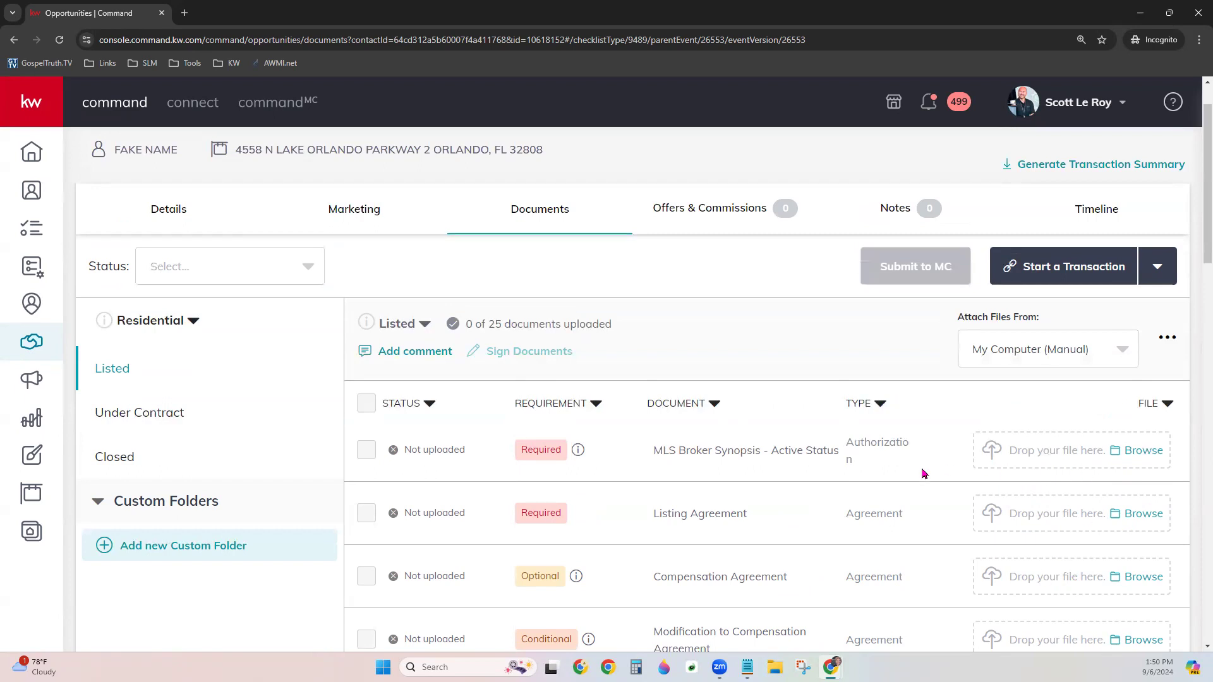
{"action": "scroll", "coordinate": [860, 424], "scroll_direction": "up", "scroll_amount": 1}
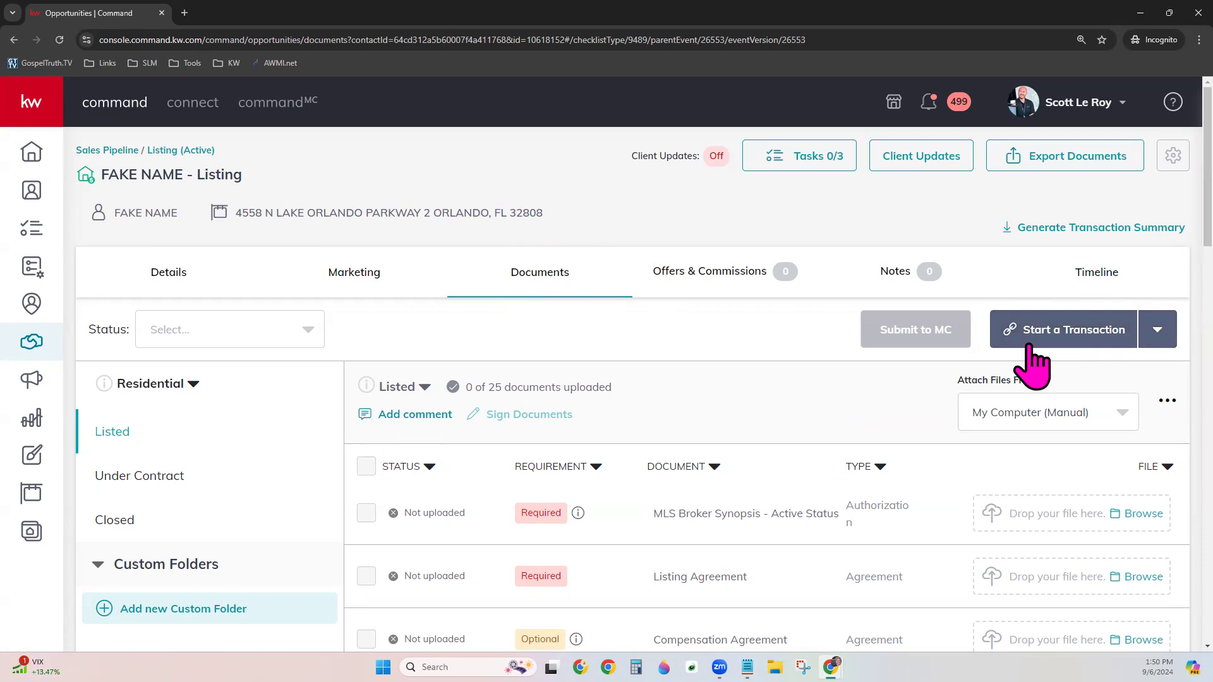
Step: Start a DocuSign transaction for the listing and return to the opportunity's documents
{"action": "left_click", "coordinate": [1157, 332]}
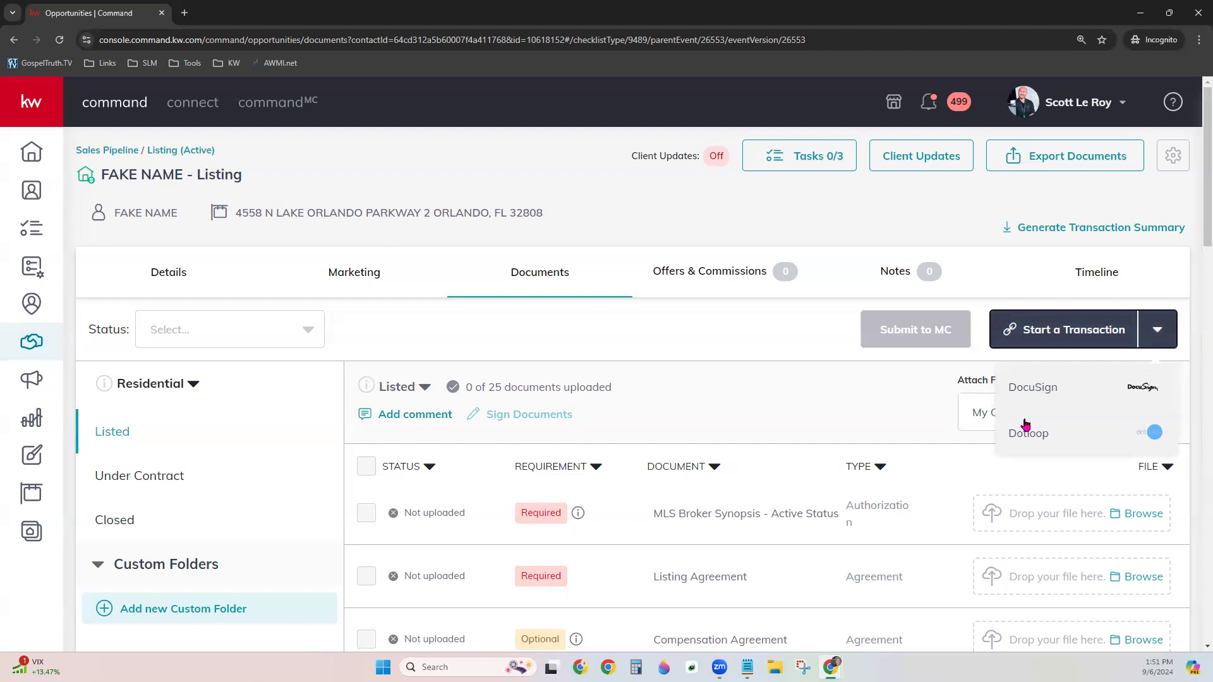
{"action": "left_click", "coordinate": [829, 374]}
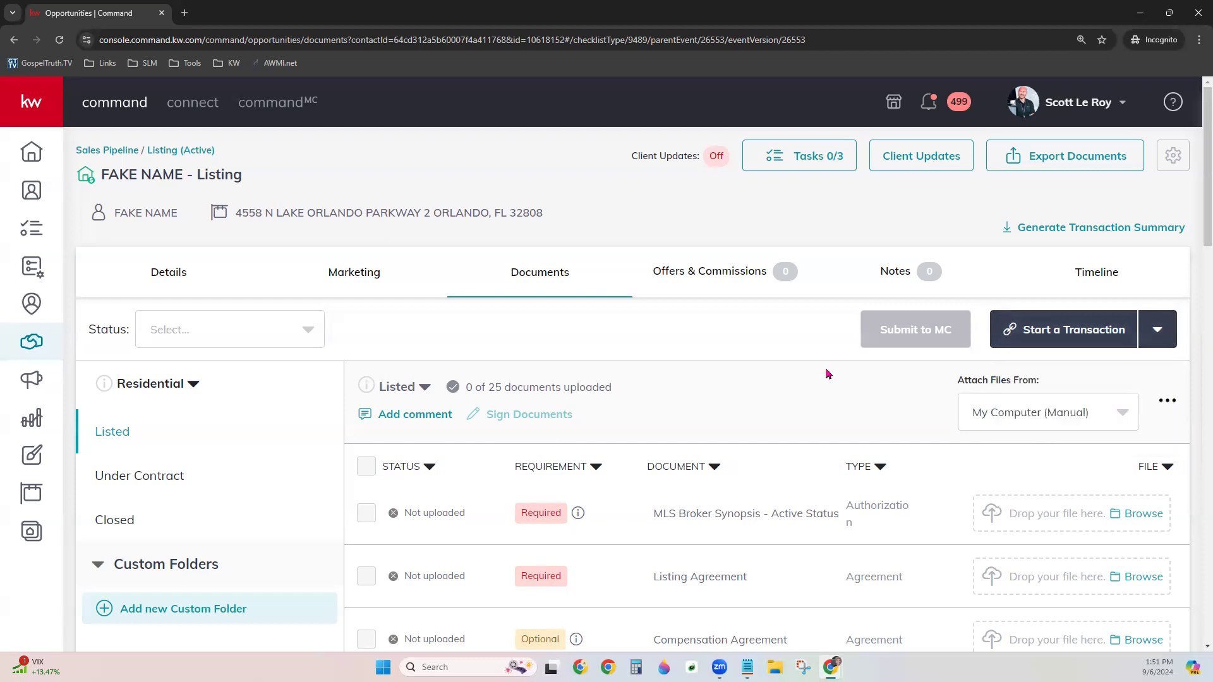
{"action": "left_click", "coordinate": [1072, 333]}
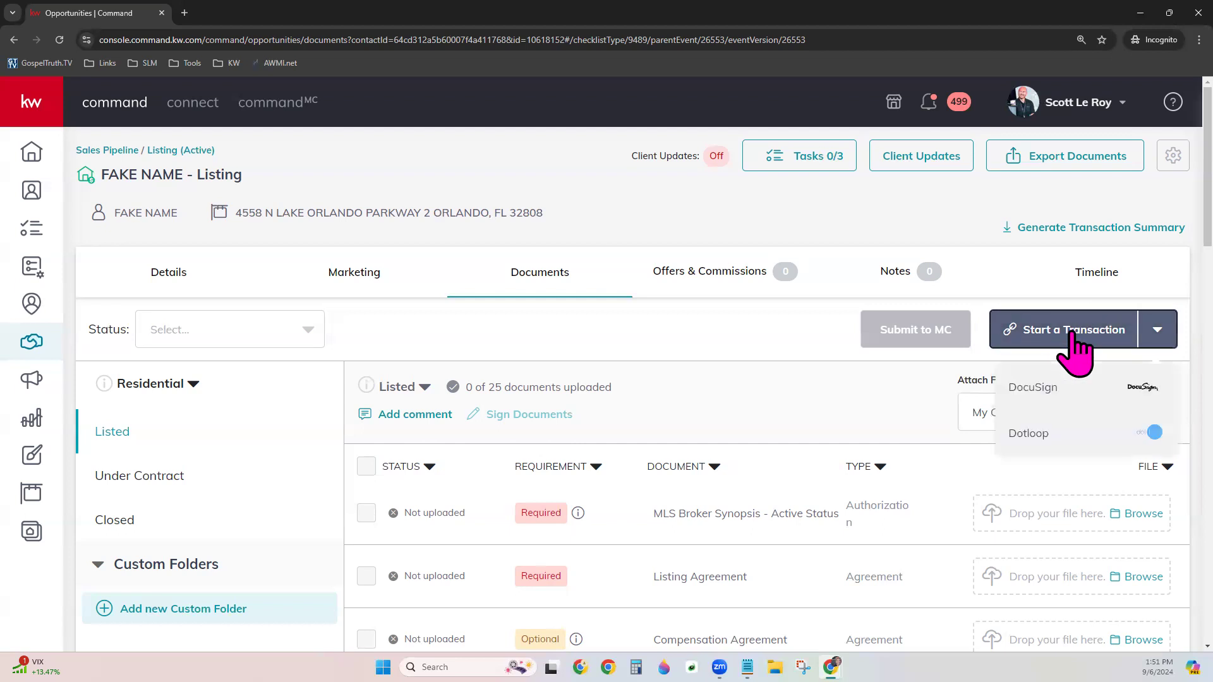
{"action": "left_click", "coordinate": [1045, 388]}
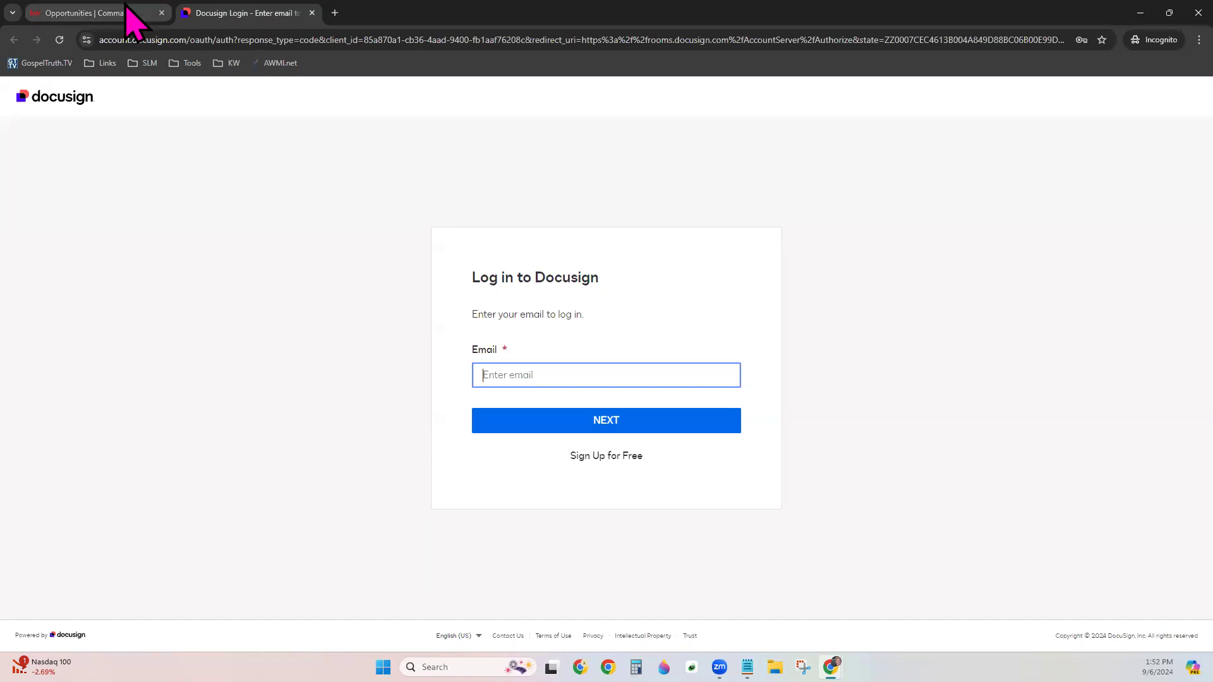
{"action": "left_click", "coordinate": [95, 13]}
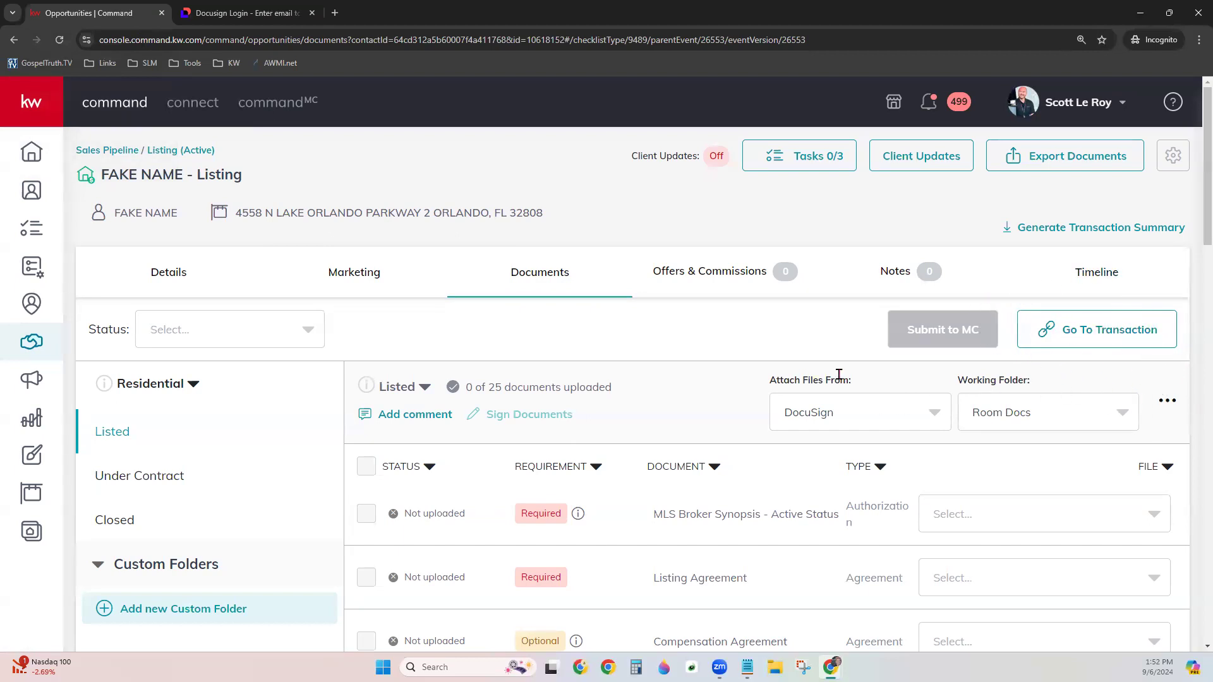
Step: Sort the Listed checklist by requirement so the required documents come first
{"action": "scroll", "coordinate": [704, 385], "scroll_direction": "down", "scroll_amount": 2}
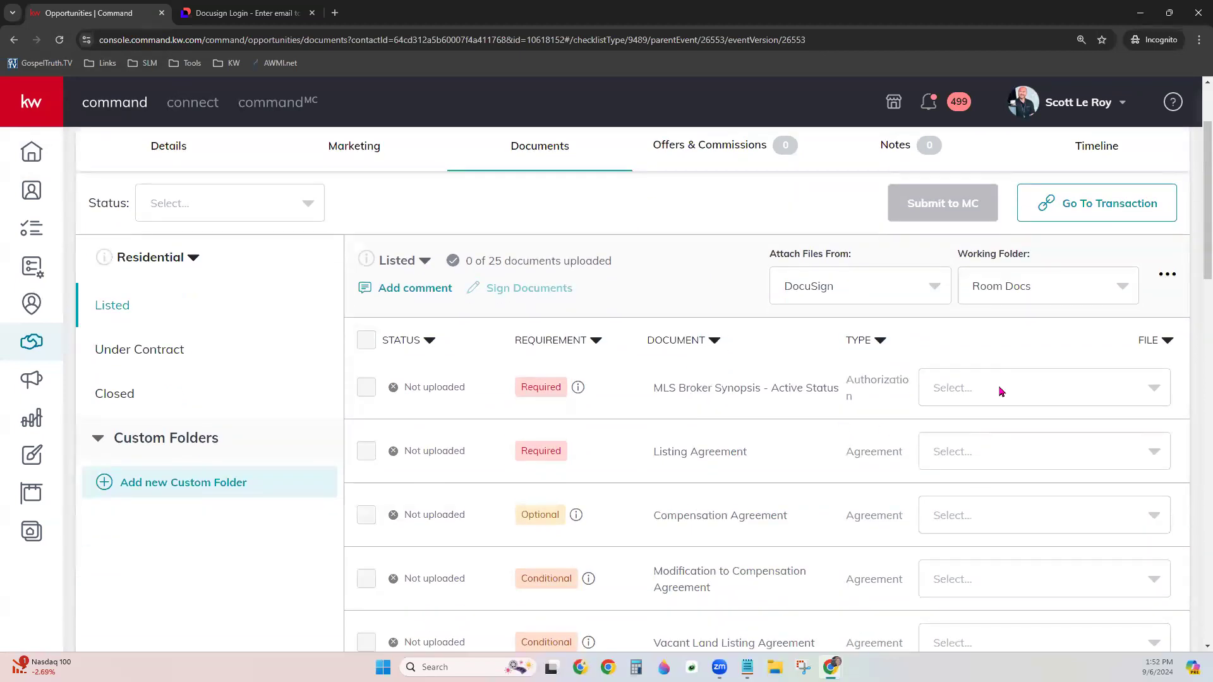
{"action": "left_click", "coordinate": [599, 339]}
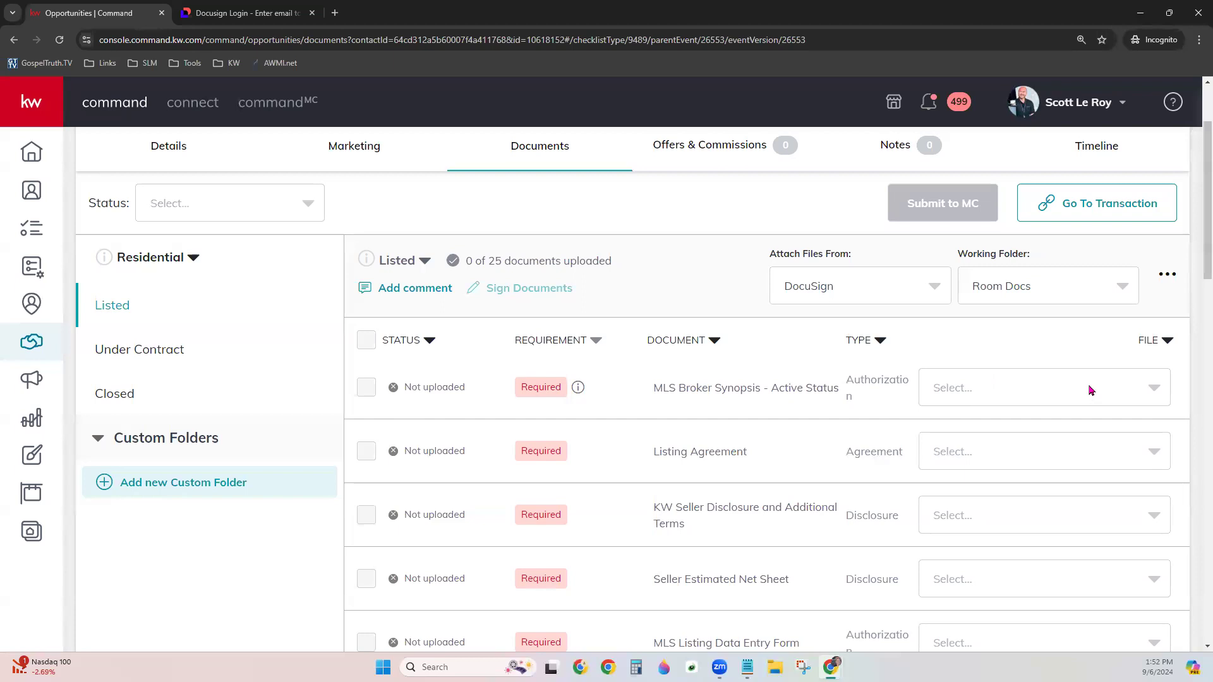
{"action": "scroll", "coordinate": [1089, 386], "scroll_direction": "down", "scroll_amount": 1}
{"action": "scroll", "coordinate": [1091, 387], "scroll_direction": "up", "scroll_amount": 1}
Step: Check the DocuSign file choices for MLS Broker Synopsis - Active Status, and set the attachment source to My Computer (Manual)
{"action": "left_click", "coordinate": [813, 291]}
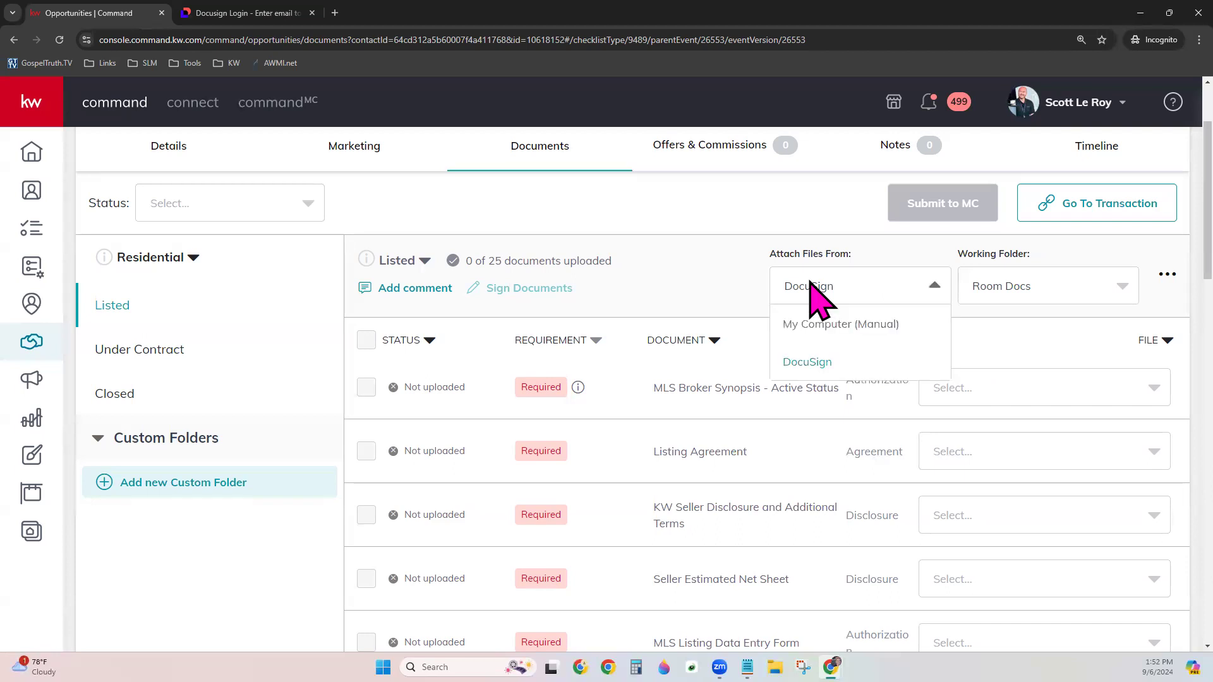
{"action": "left_click", "coordinate": [810, 364]}
{"action": "left_click", "coordinate": [1048, 377]}
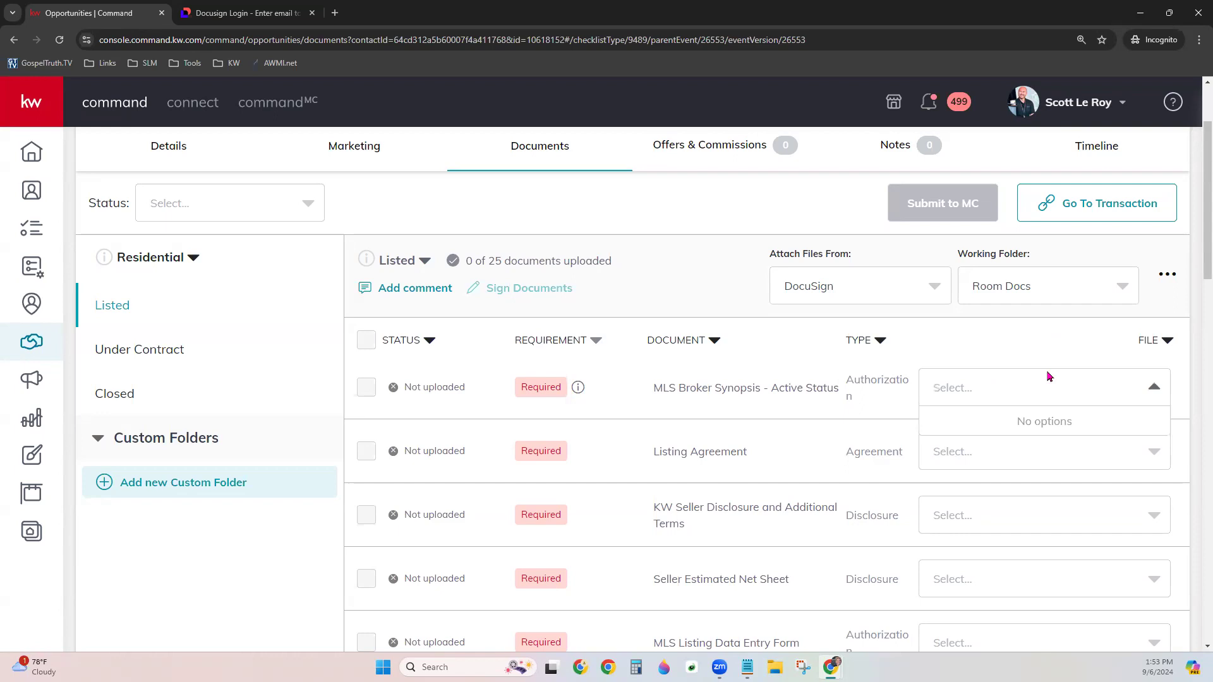
{"action": "left_click", "coordinate": [857, 295]}
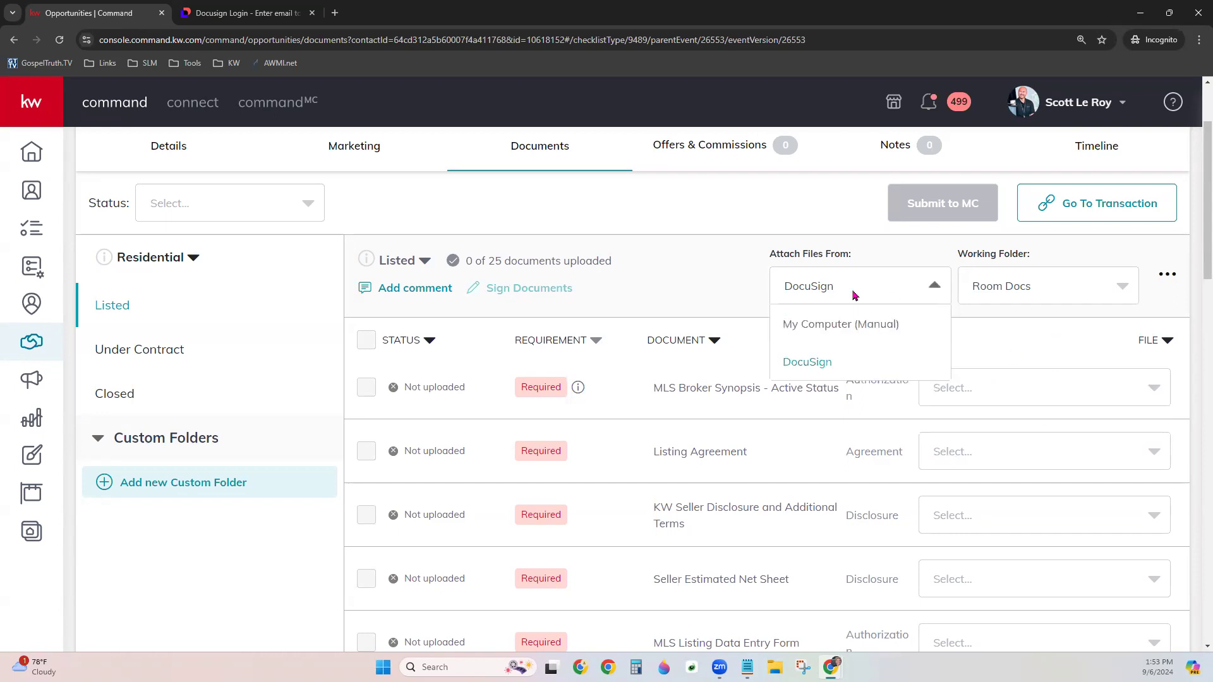
{"action": "left_click", "coordinate": [866, 325]}
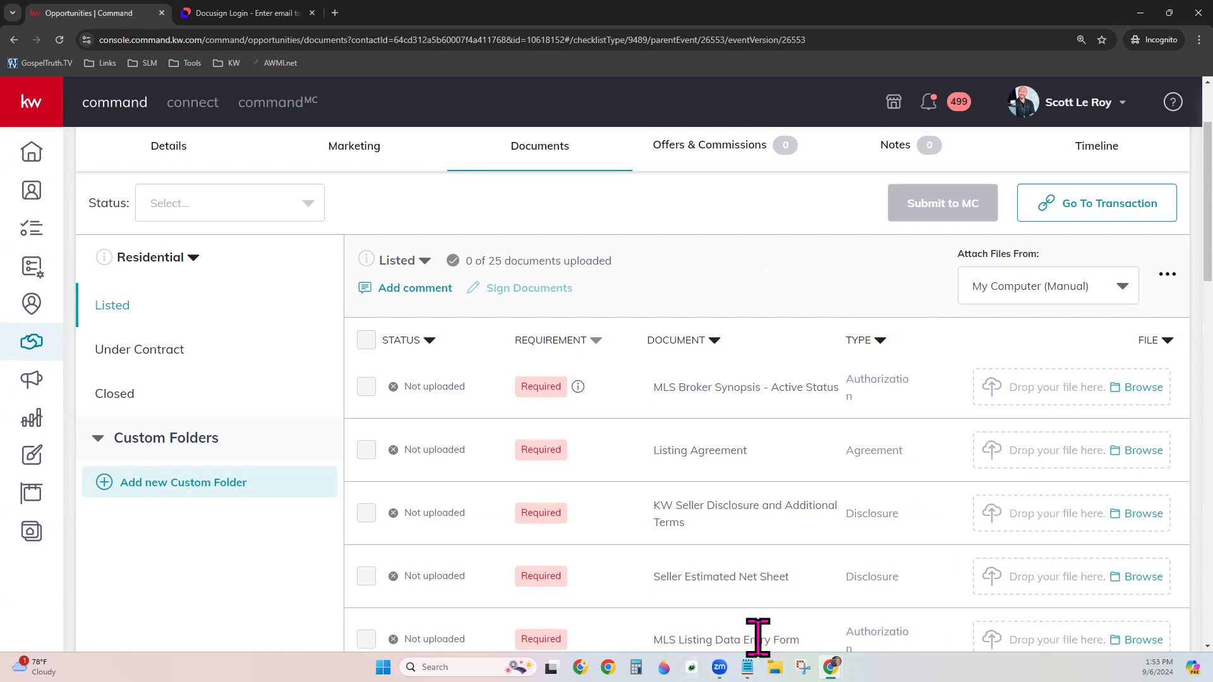
Step: Upload the SLM Will Do It For You file from Downloads to MLS Broker Synopsis - Active Status and check its file options
{"action": "left_click", "coordinate": [774, 667]}
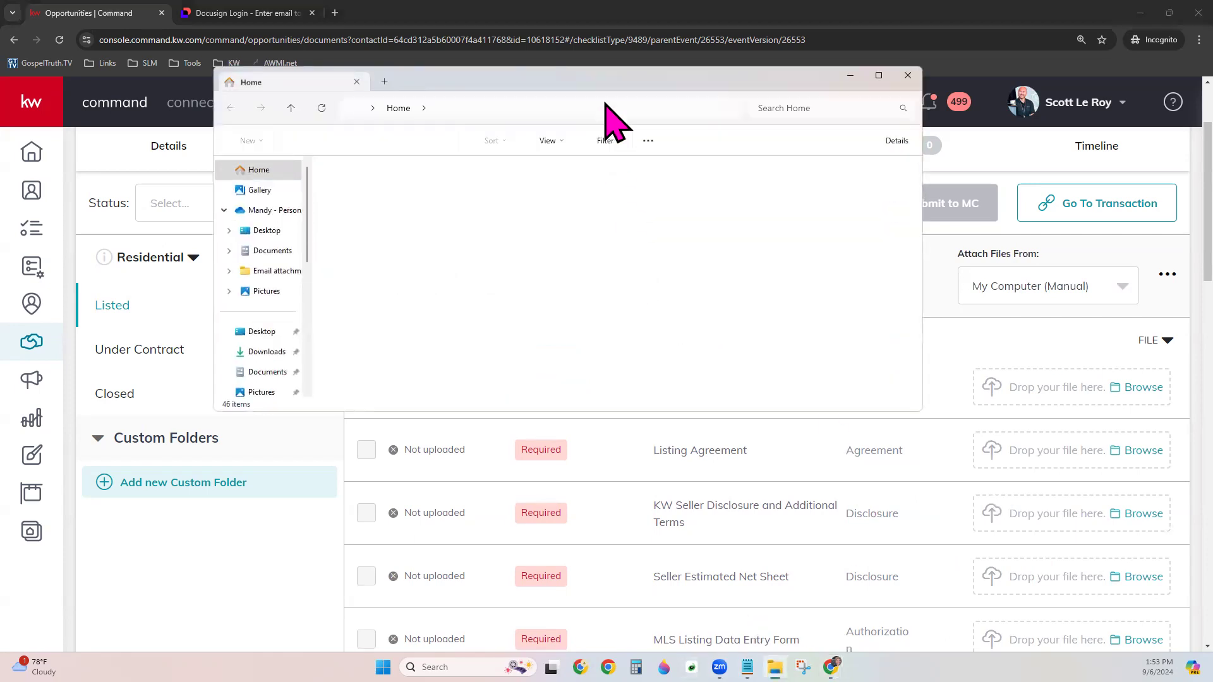
{"action": "left_click_drag", "start_coordinate": [595, 89], "coordinate": [539, 124]}
{"action": "left_click", "coordinate": [211, 386]}
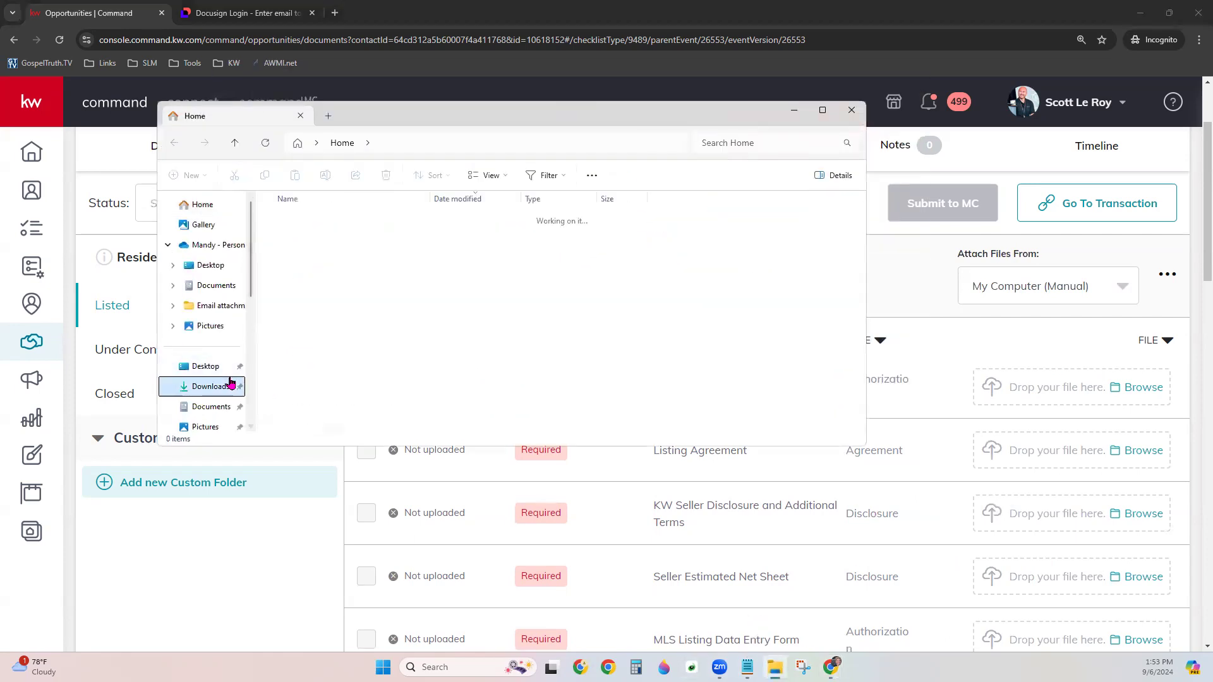
{"action": "scroll", "coordinate": [411, 379], "scroll_direction": "down", "scroll_amount": 1}
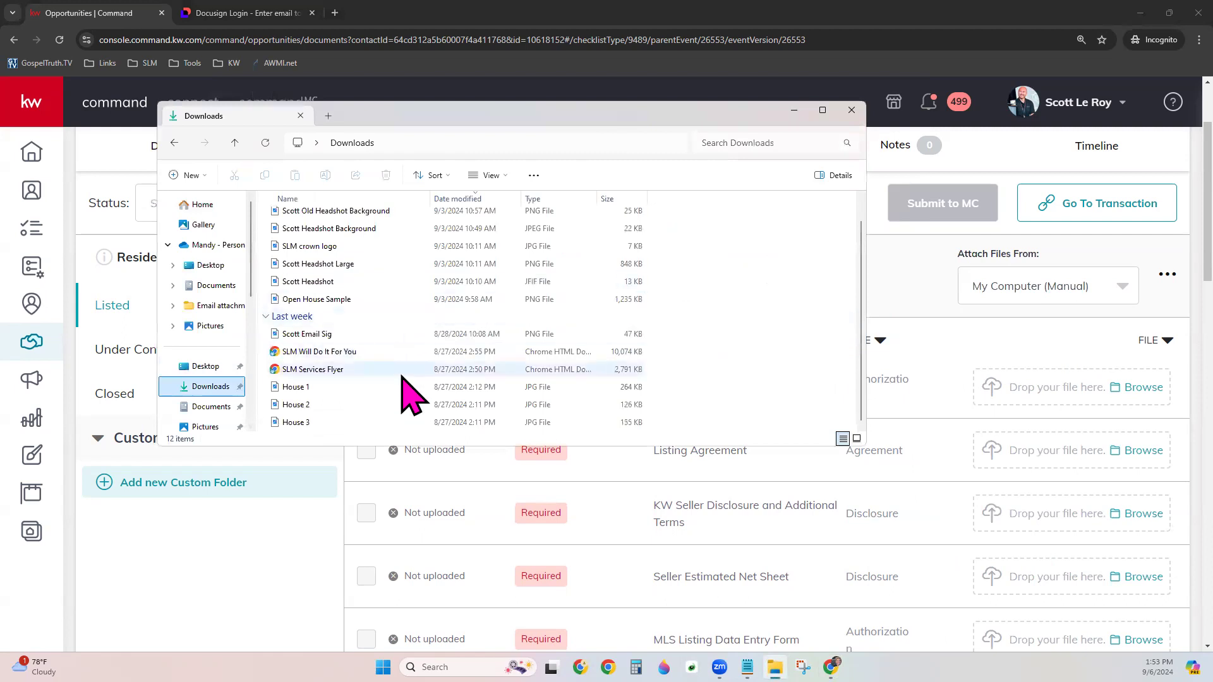
{"action": "left_click", "coordinate": [319, 354]}
{"action": "left_click_drag", "start_coordinate": [319, 355], "coordinate": [1036, 395]}
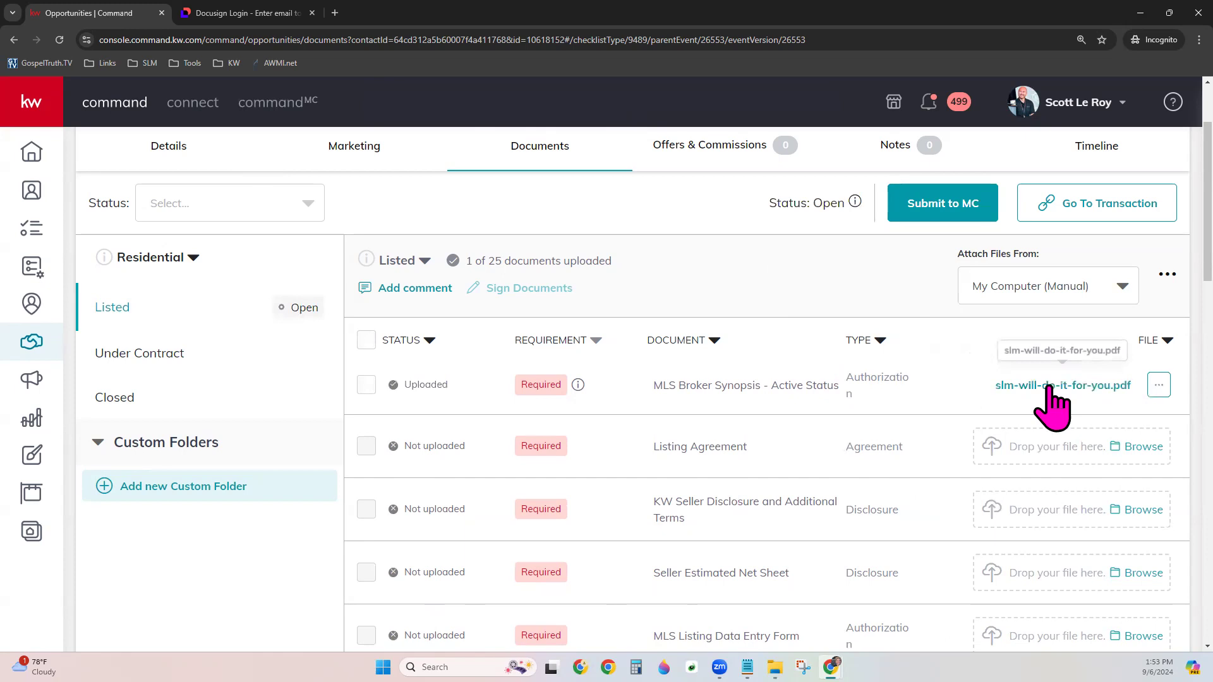
{"action": "left_click", "coordinate": [1158, 385]}
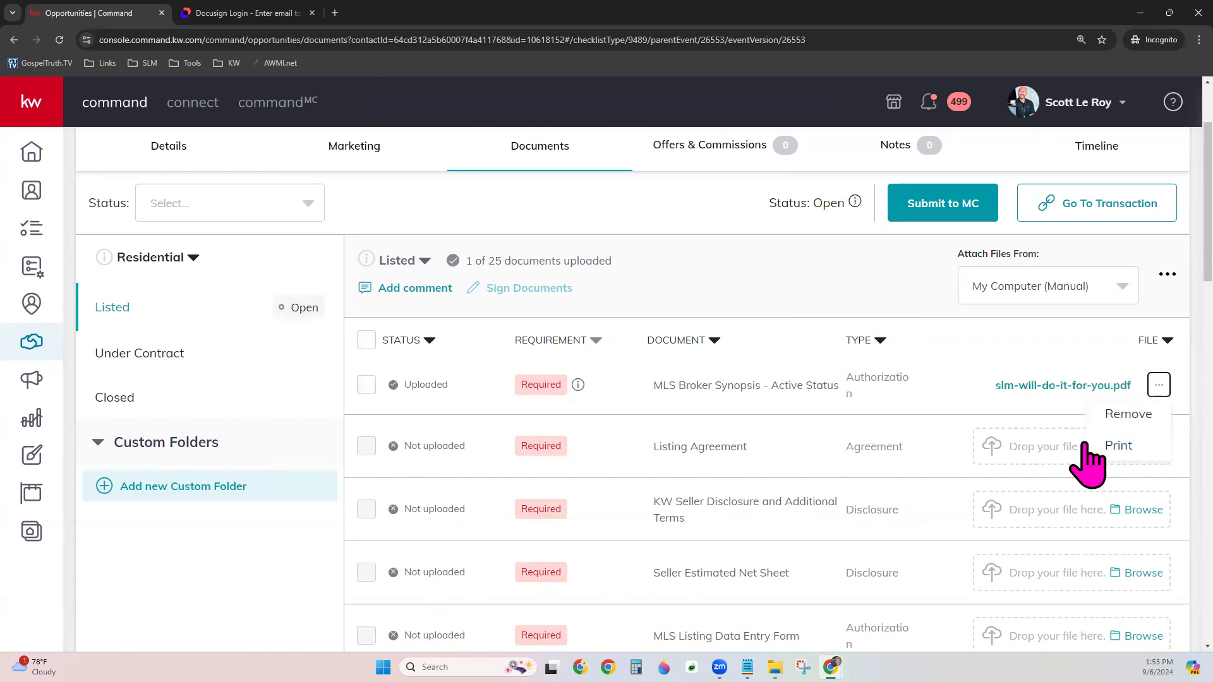
{"action": "left_click", "coordinate": [875, 272]}
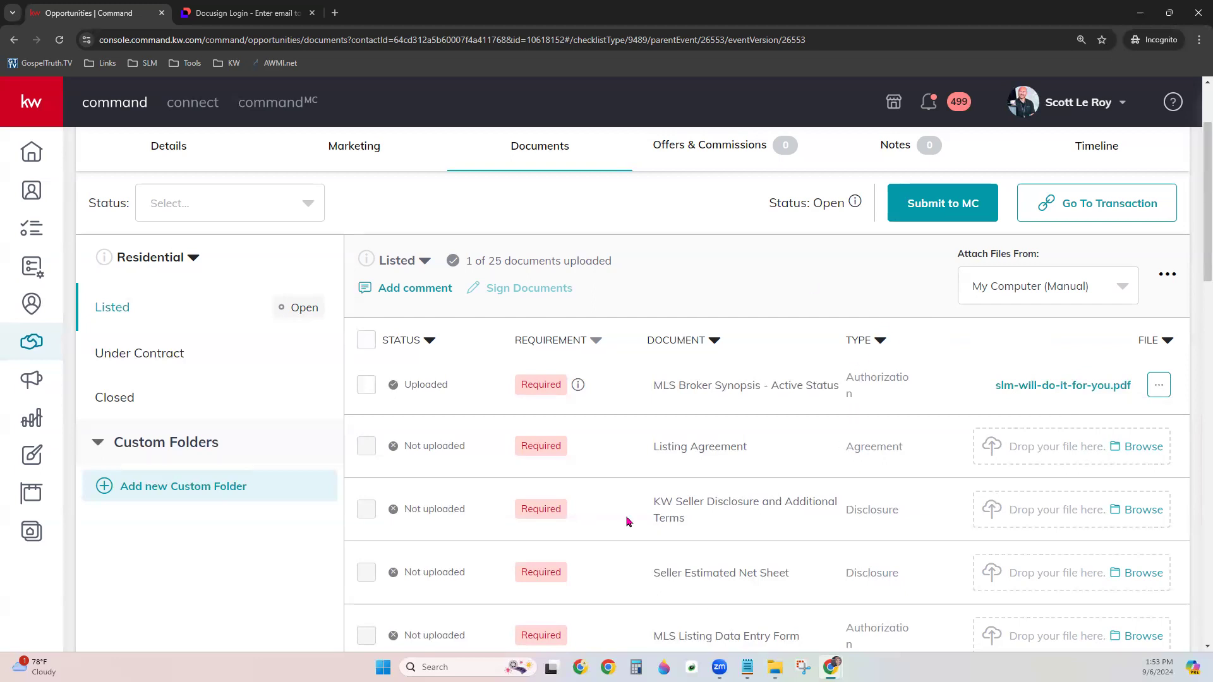
Step: Look through the Under Contract and Closed checklists again and go back to Under Contract
{"action": "scroll", "coordinate": [777, 564], "scroll_direction": "up", "scroll_amount": 2}
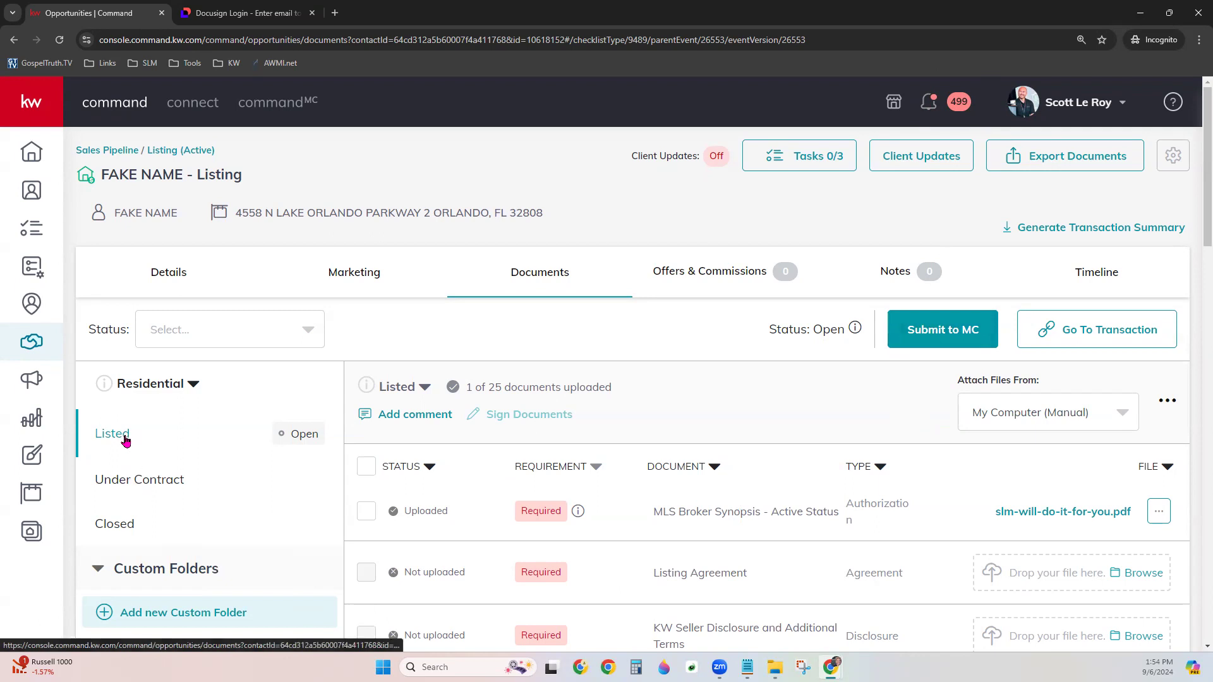
{"action": "left_click", "coordinate": [131, 481]}
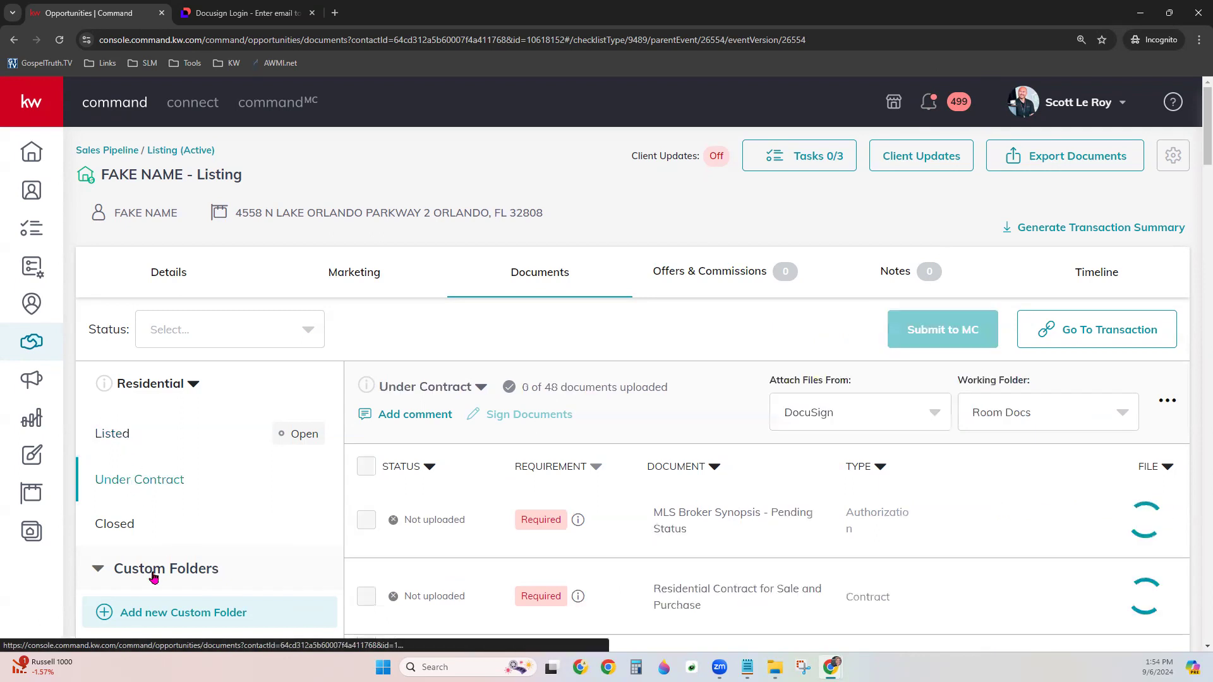
{"action": "left_click", "coordinate": [120, 524]}
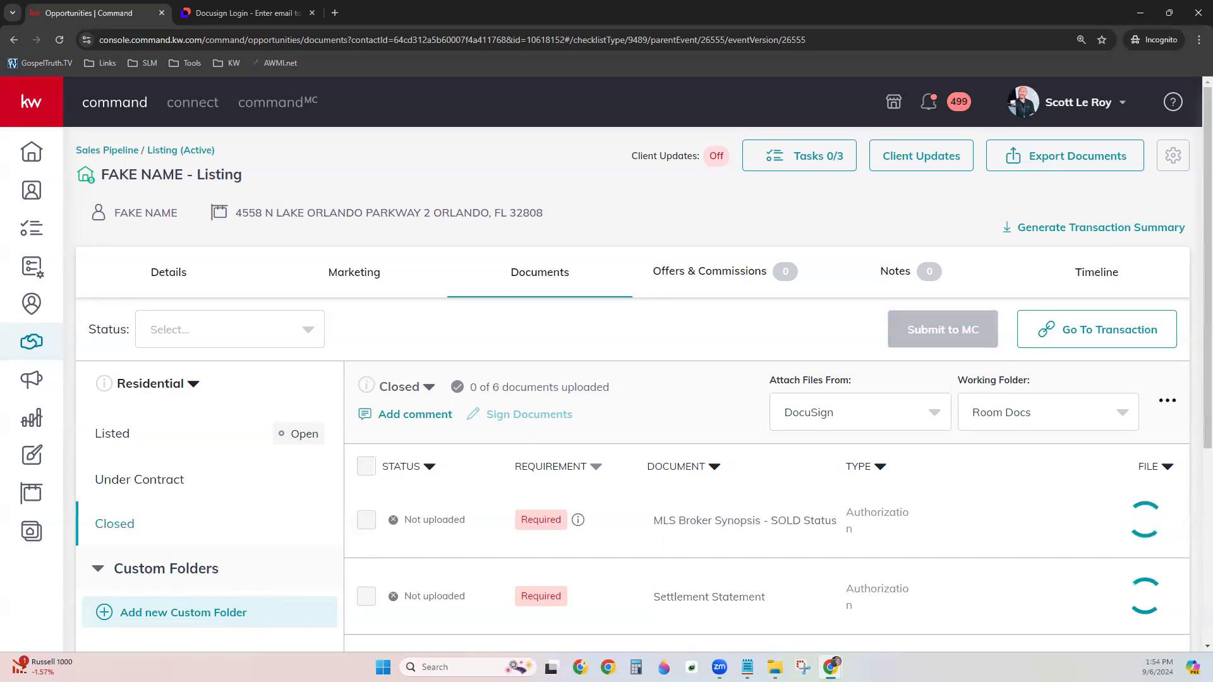
{"action": "left_click", "coordinate": [127, 485]}
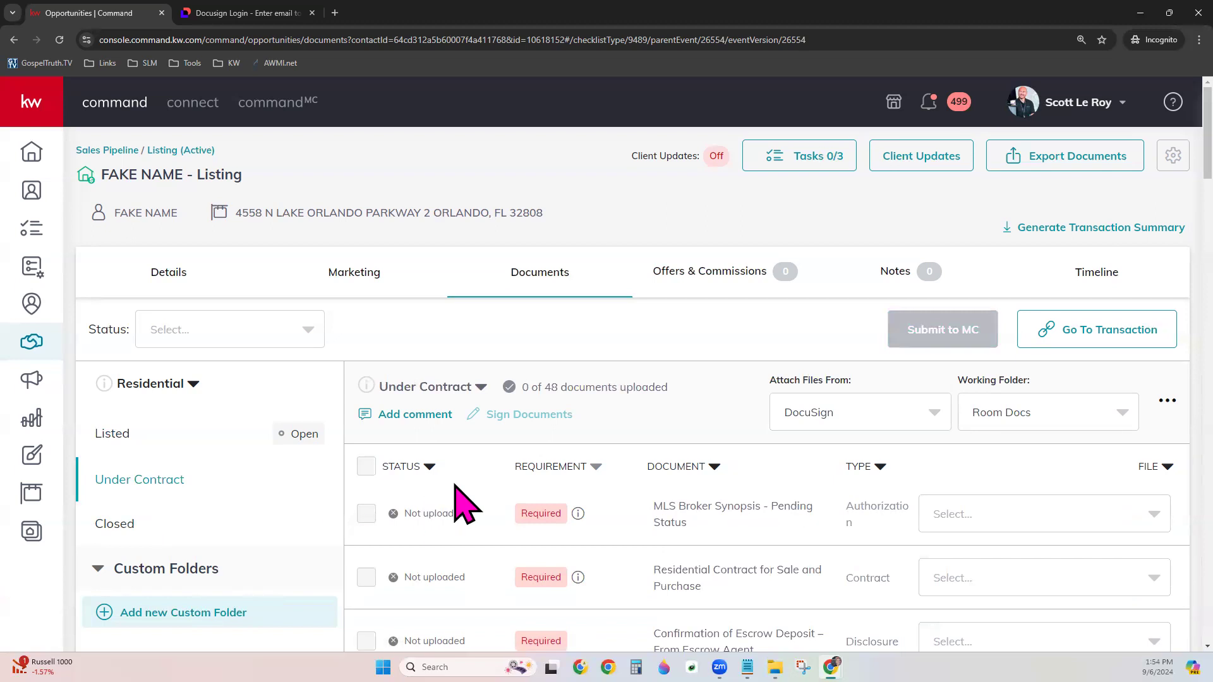
Step: Start a new offer under Offers & Commissions and review the form's offer name, property, seller and buyer fields
{"action": "left_click", "coordinate": [742, 272]}
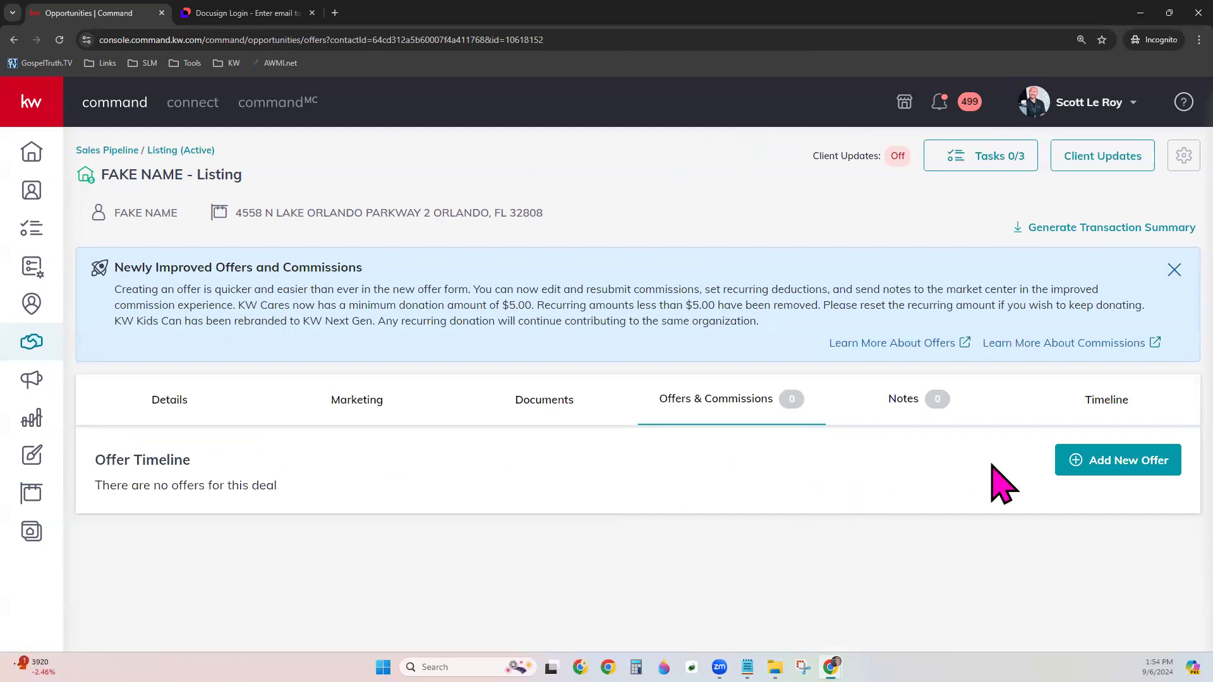
{"action": "left_click", "coordinate": [1131, 462]}
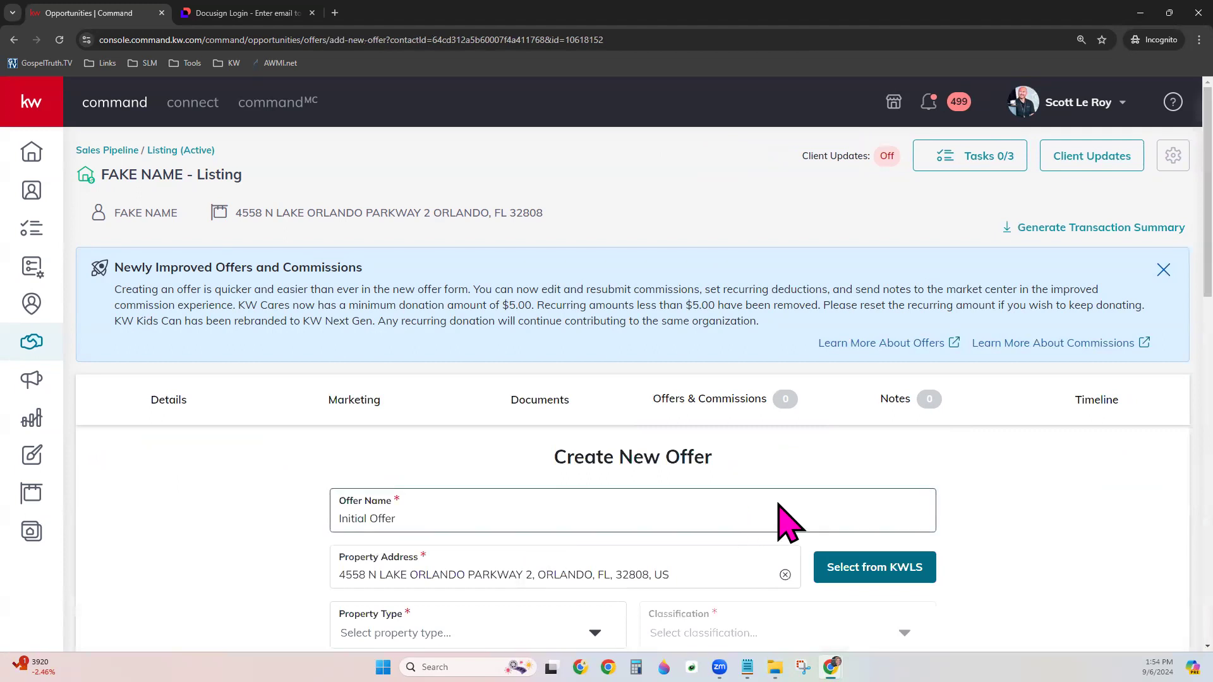
{"action": "scroll", "coordinate": [786, 519], "scroll_direction": "down", "scroll_amount": 3}
{"action": "scroll", "coordinate": [785, 520], "scroll_direction": "down", "scroll_amount": 2}
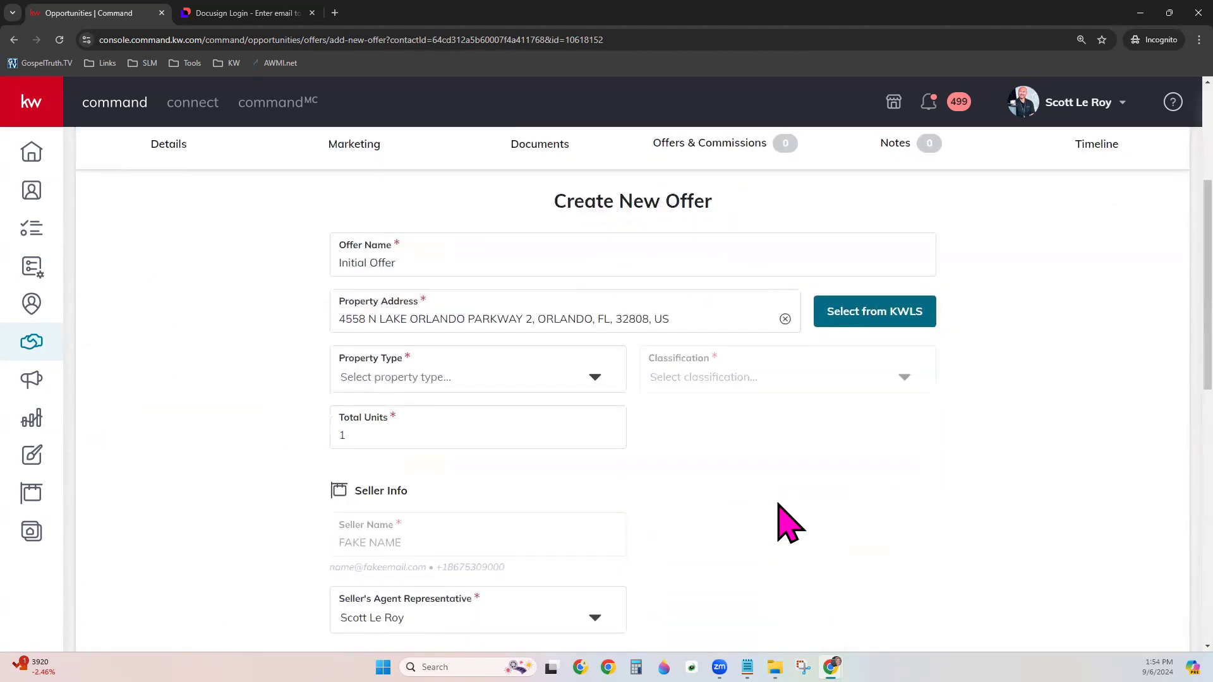
{"action": "scroll", "coordinate": [786, 521], "scroll_direction": "down", "scroll_amount": 1}
{"action": "scroll", "coordinate": [786, 521], "scroll_direction": "up", "scroll_amount": 1}
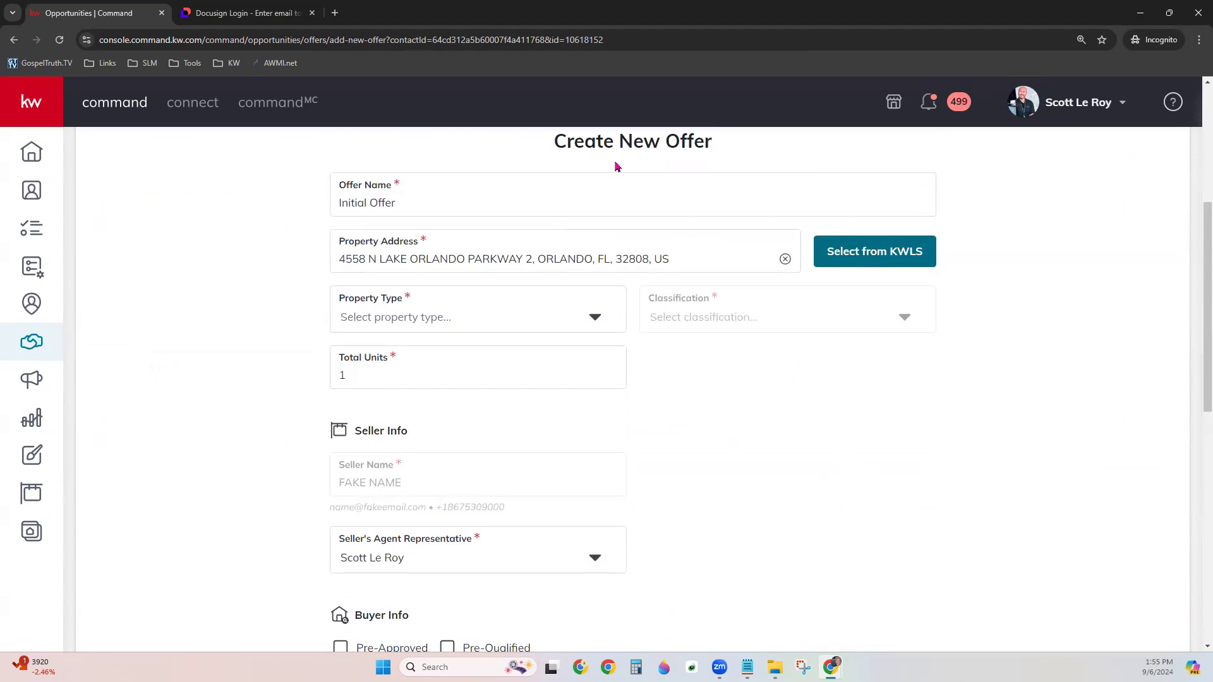
{"action": "left_click_drag", "start_coordinate": [339, 202], "coordinate": [398, 201]}
{"action": "left_click", "coordinate": [717, 368]}
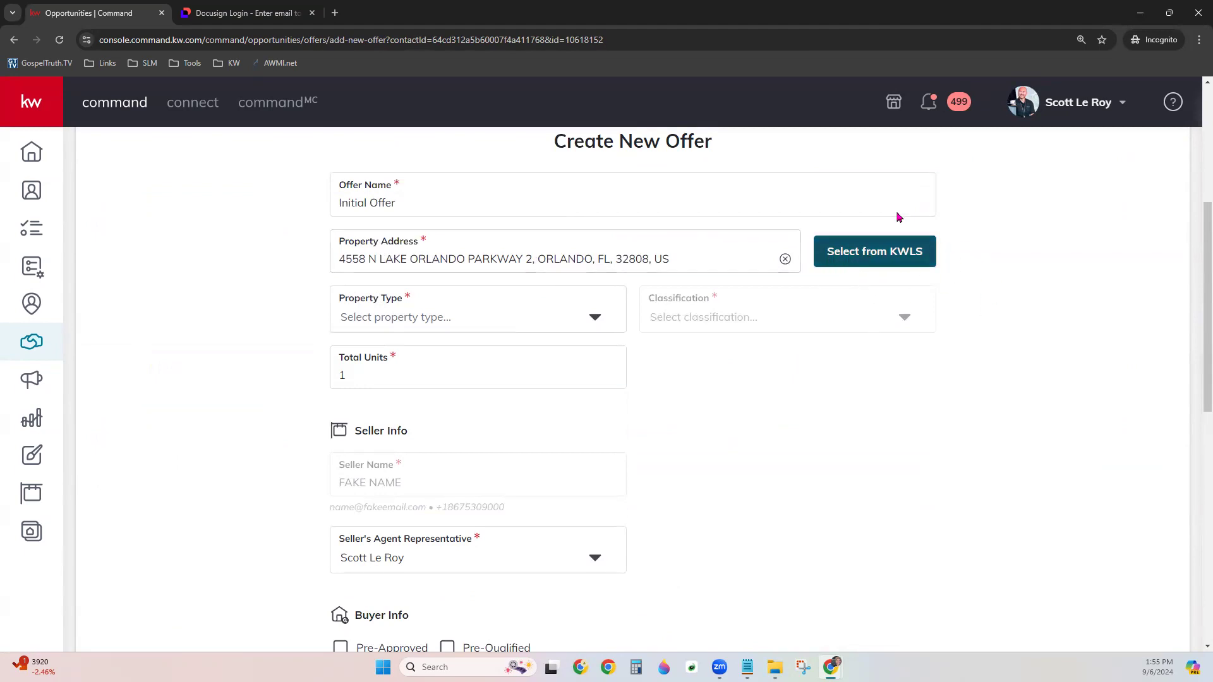
Step: Look up KWLS listings by MLS Number among My MC Listings and close the property selector without choosing one
{"action": "left_click", "coordinate": [872, 252]}
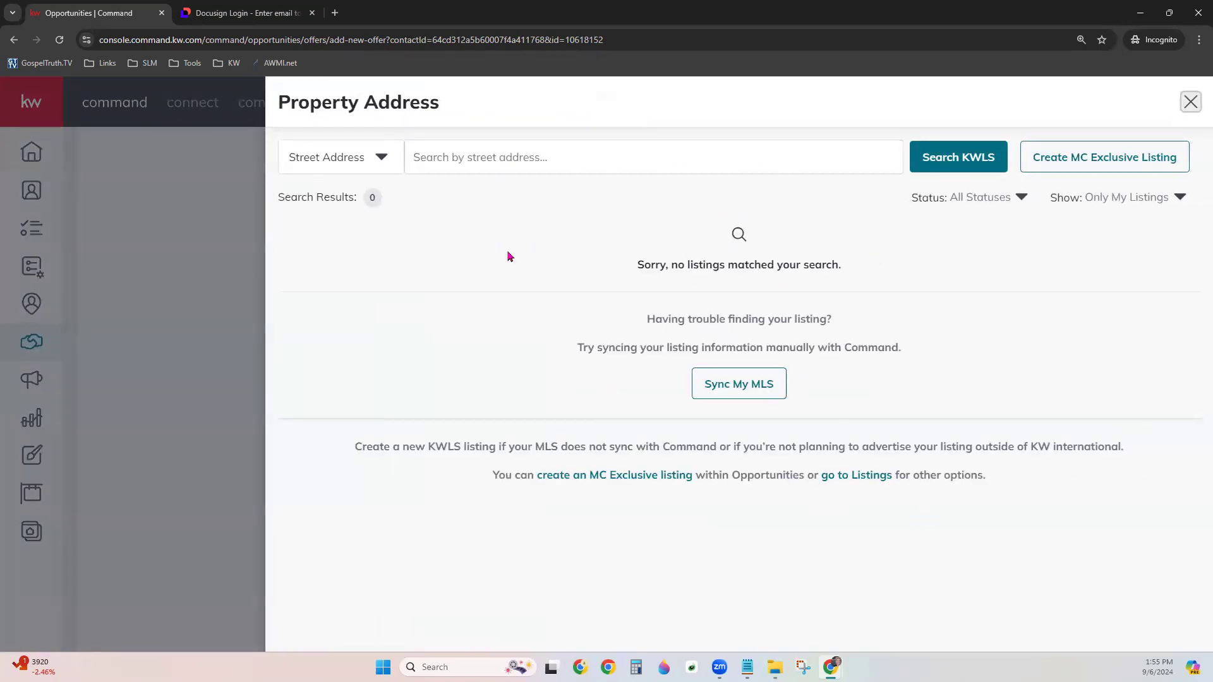
{"action": "left_click", "coordinate": [330, 166]}
{"action": "left_click", "coordinate": [351, 220]}
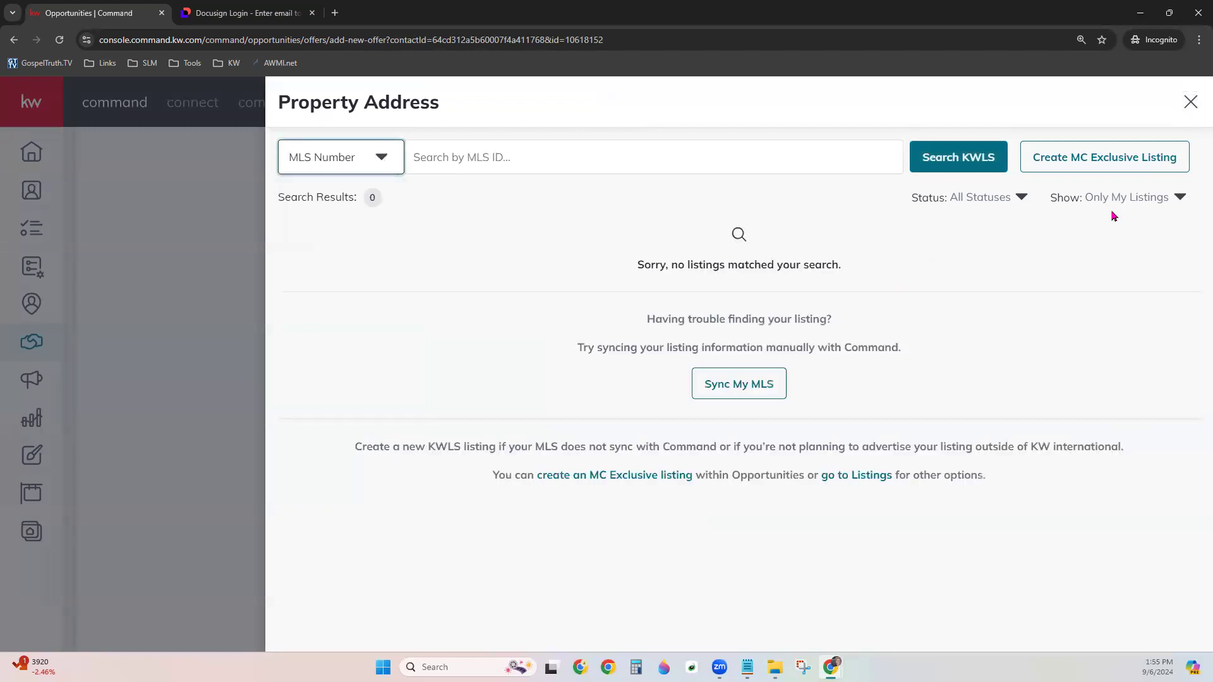
{"action": "left_click", "coordinate": [1137, 197]}
{"action": "left_click", "coordinate": [1122, 279]}
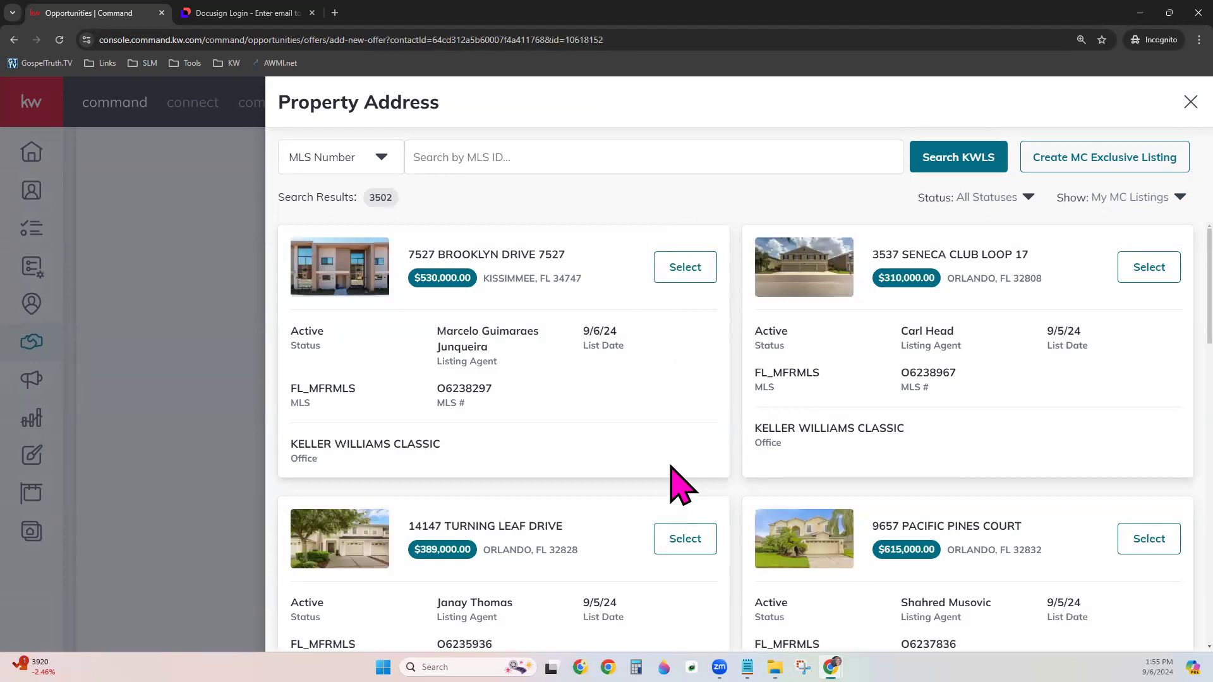
{"action": "left_click", "coordinate": [146, 299]}
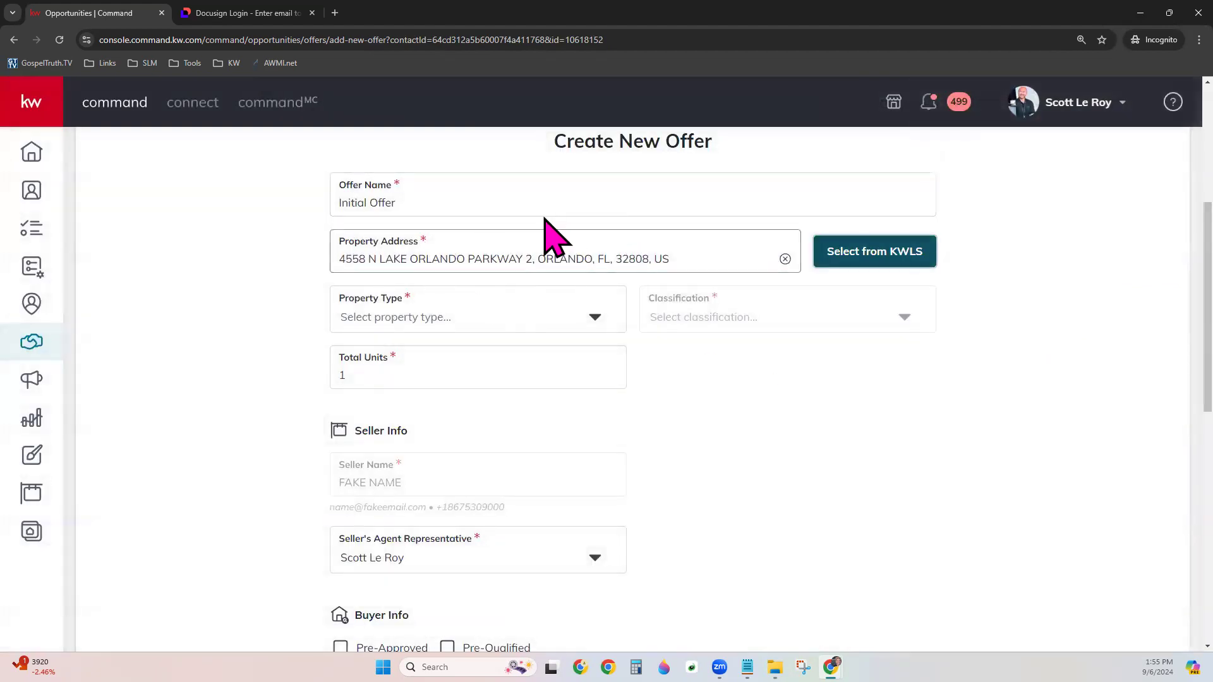
Step: Set the offer's property type to Residential and its classification to Resale
{"action": "left_click", "coordinate": [416, 313]}
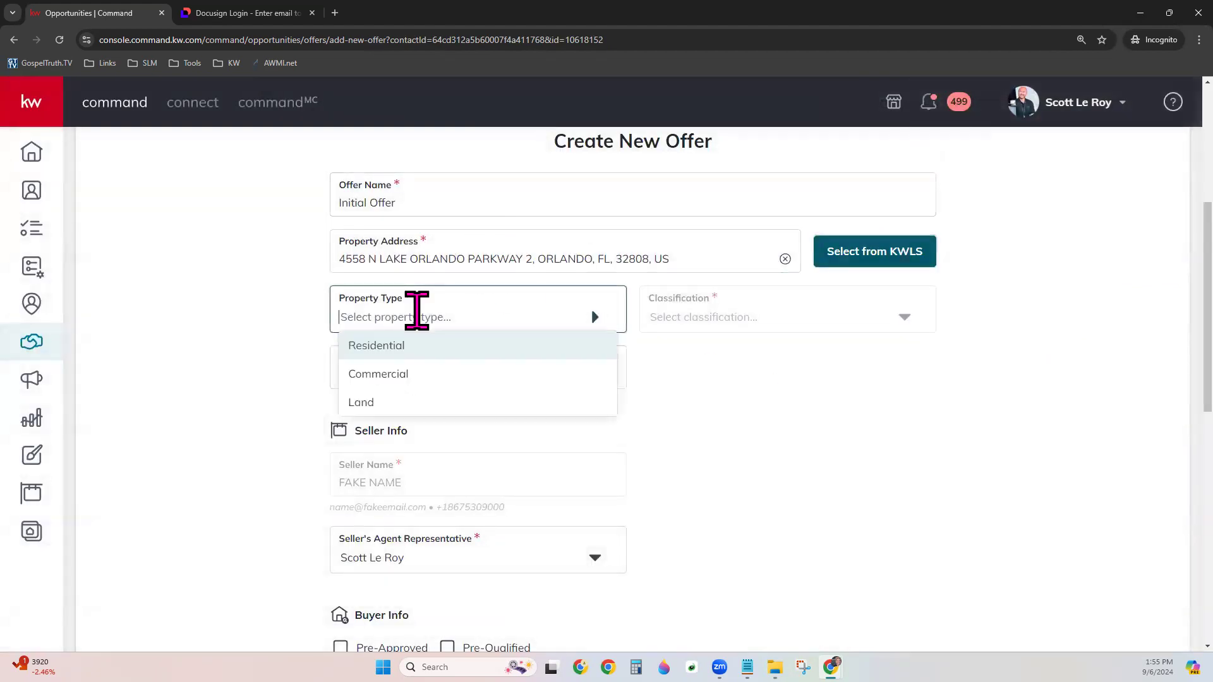
{"action": "left_click", "coordinate": [428, 348]}
{"action": "left_click", "coordinate": [752, 314]}
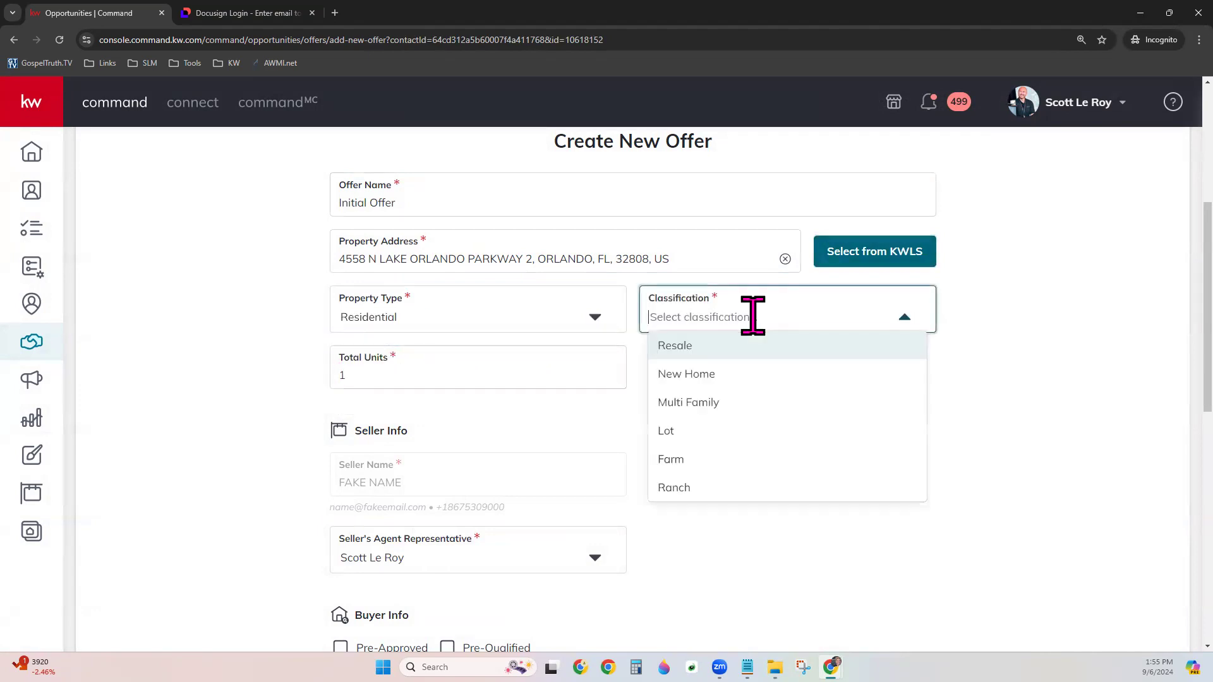
{"action": "left_click", "coordinate": [757, 348]}
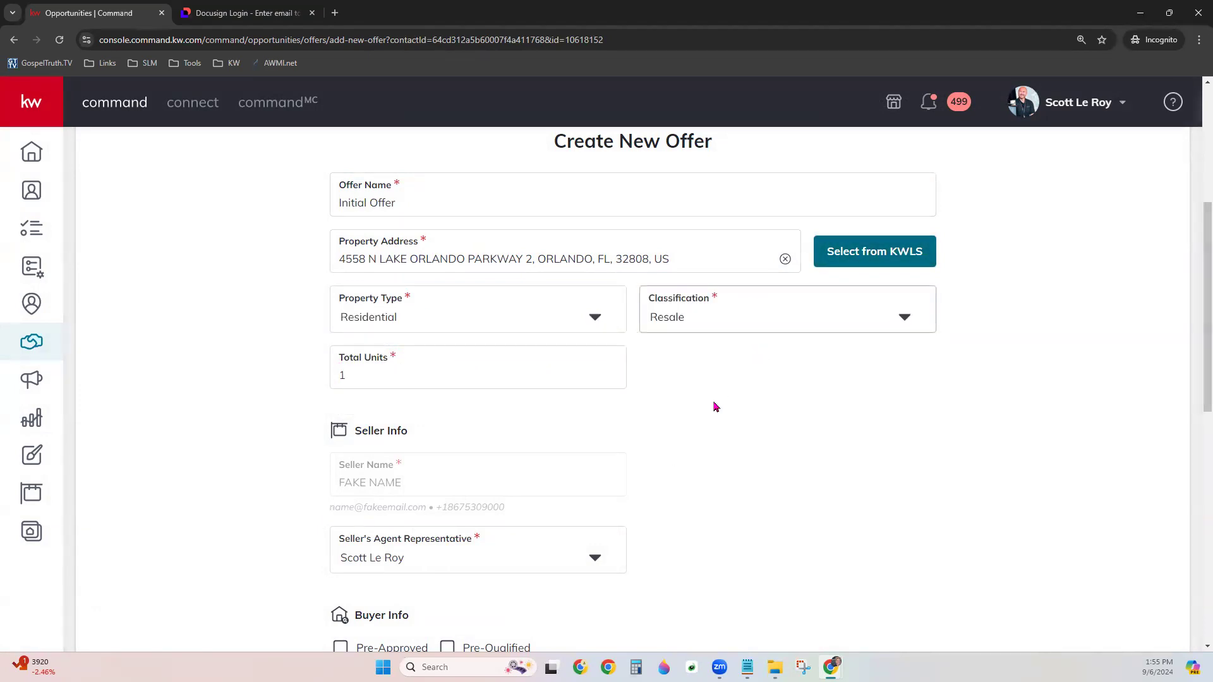
Step: Enter Demo Only as the buyer name and Test Name as the buyer's agent representative
{"action": "scroll", "coordinate": [619, 446], "scroll_direction": "down", "scroll_amount": 1}
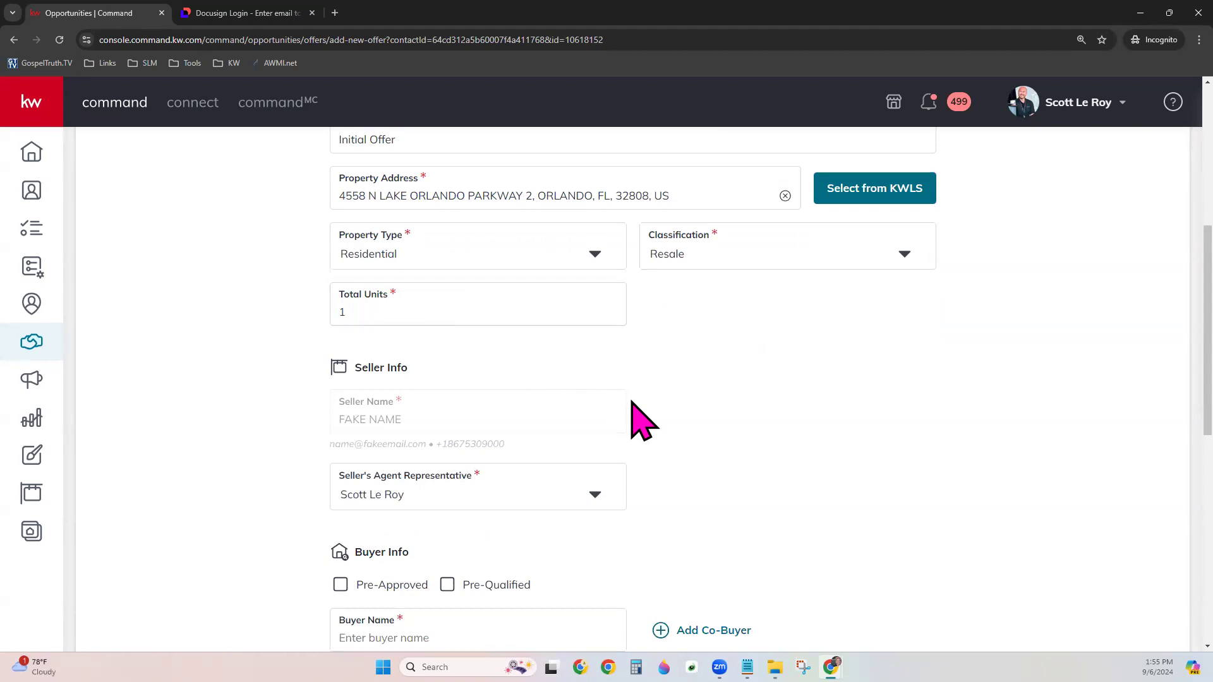
{"action": "scroll", "coordinate": [634, 410], "scroll_direction": "down", "scroll_amount": 2}
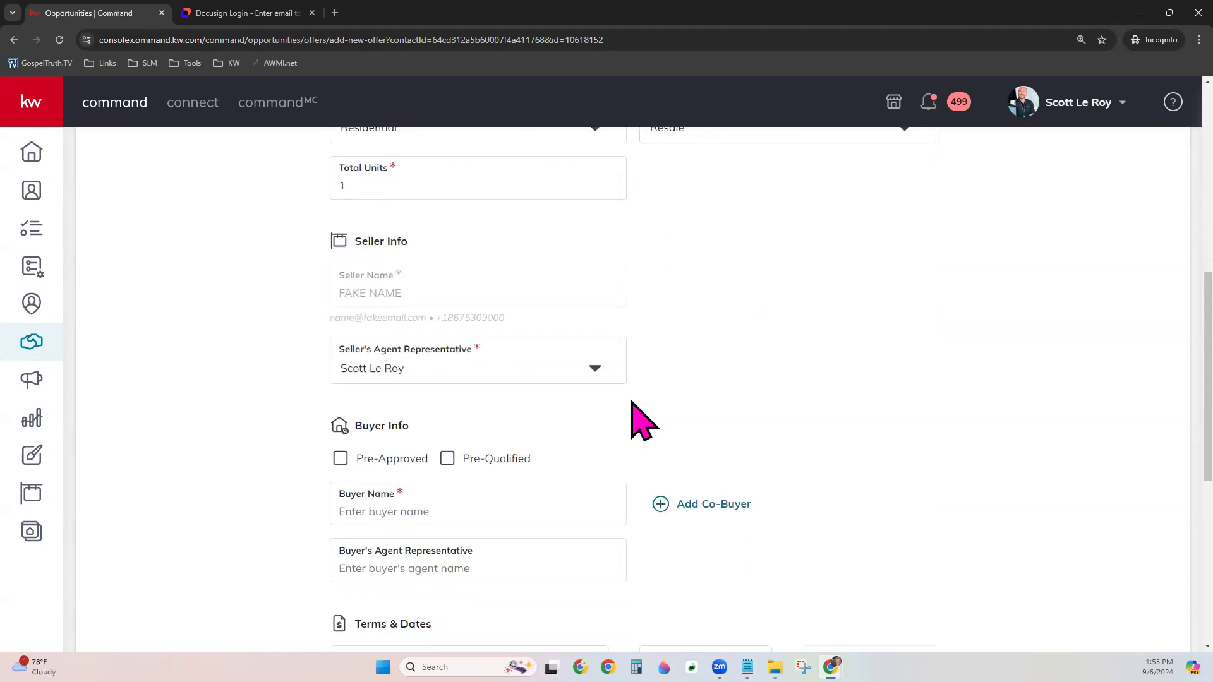
{"action": "scroll", "coordinate": [641, 420], "scroll_direction": "down", "scroll_amount": 1}
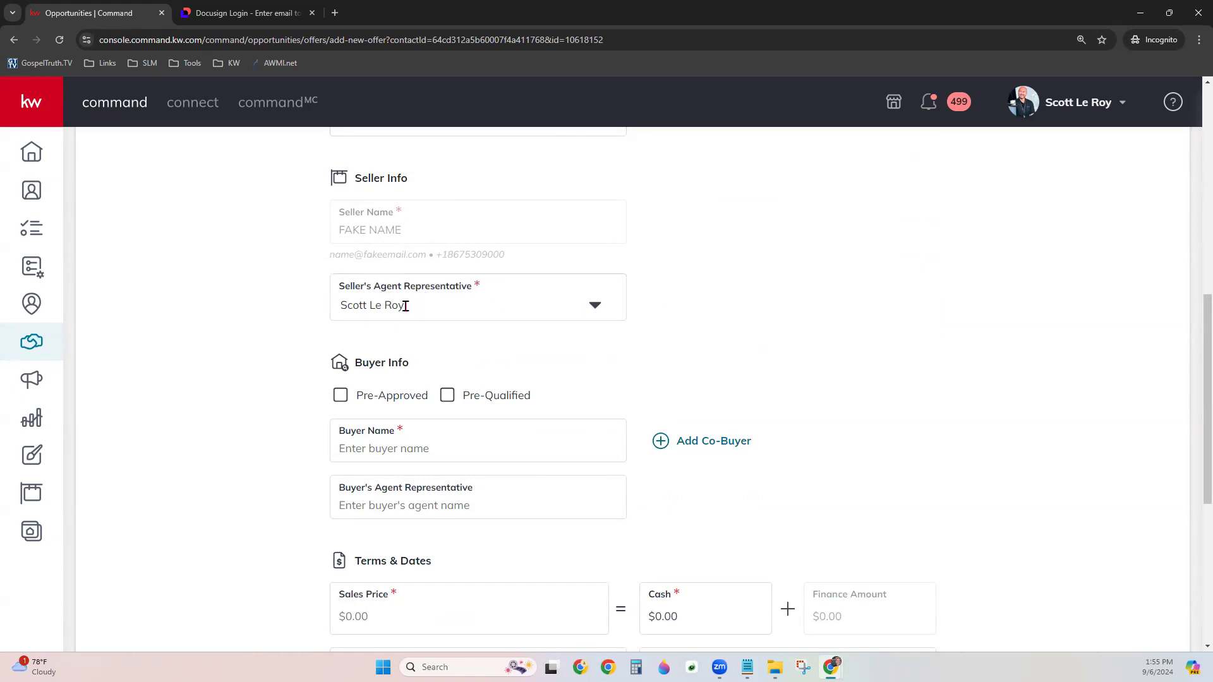
{"action": "scroll", "coordinate": [785, 379], "scroll_direction": "down", "scroll_amount": 1}
{"action": "left_click", "coordinate": [338, 376]}
{"action": "type", "text": "Demo Only"}
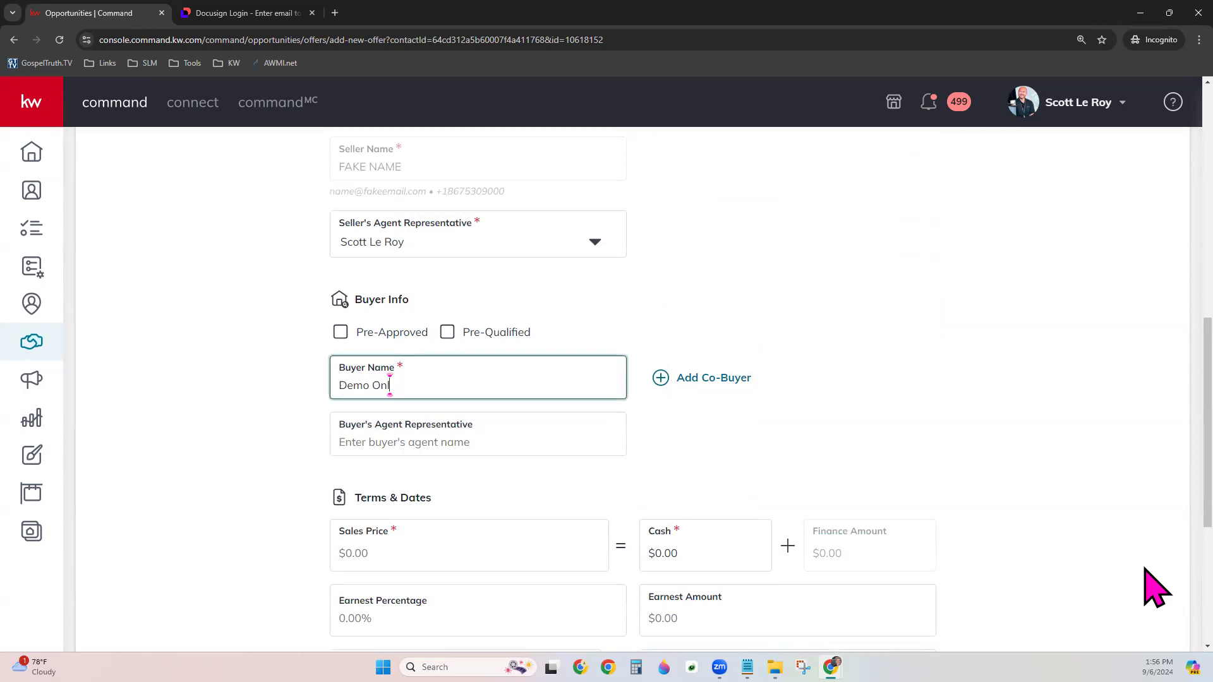
{"action": "key", "text": "Tab"}
{"action": "key", "text": "Tab"}
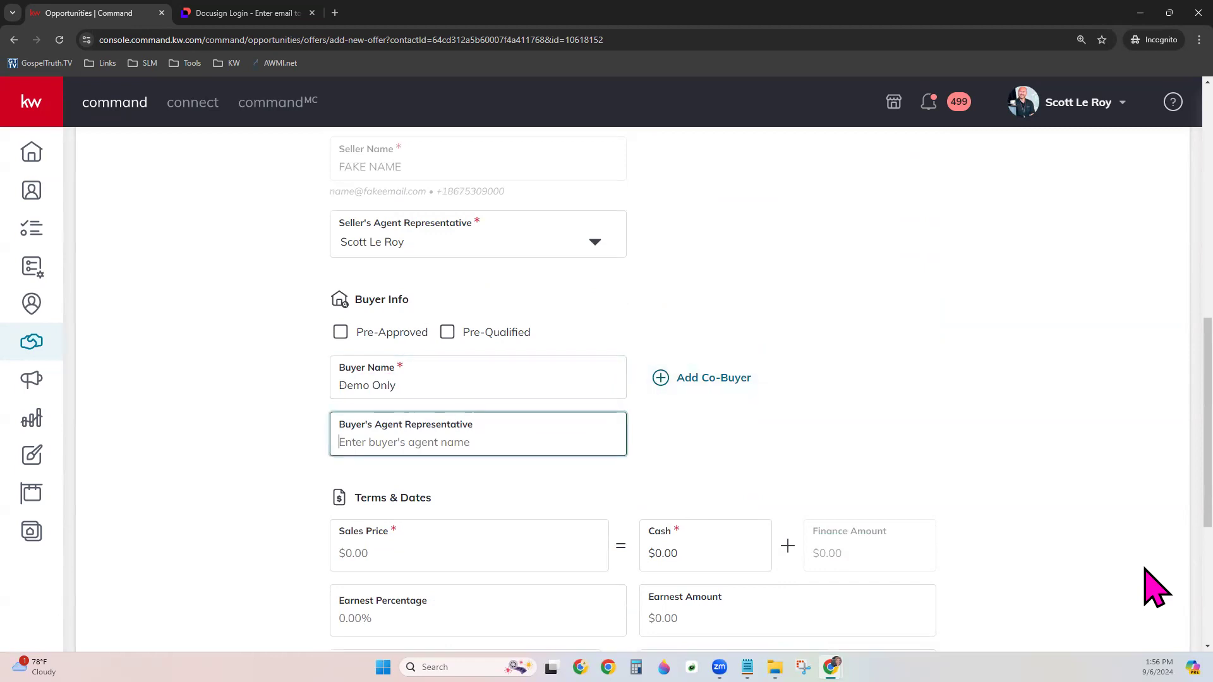
{"action": "type", "text": "Test Name"}
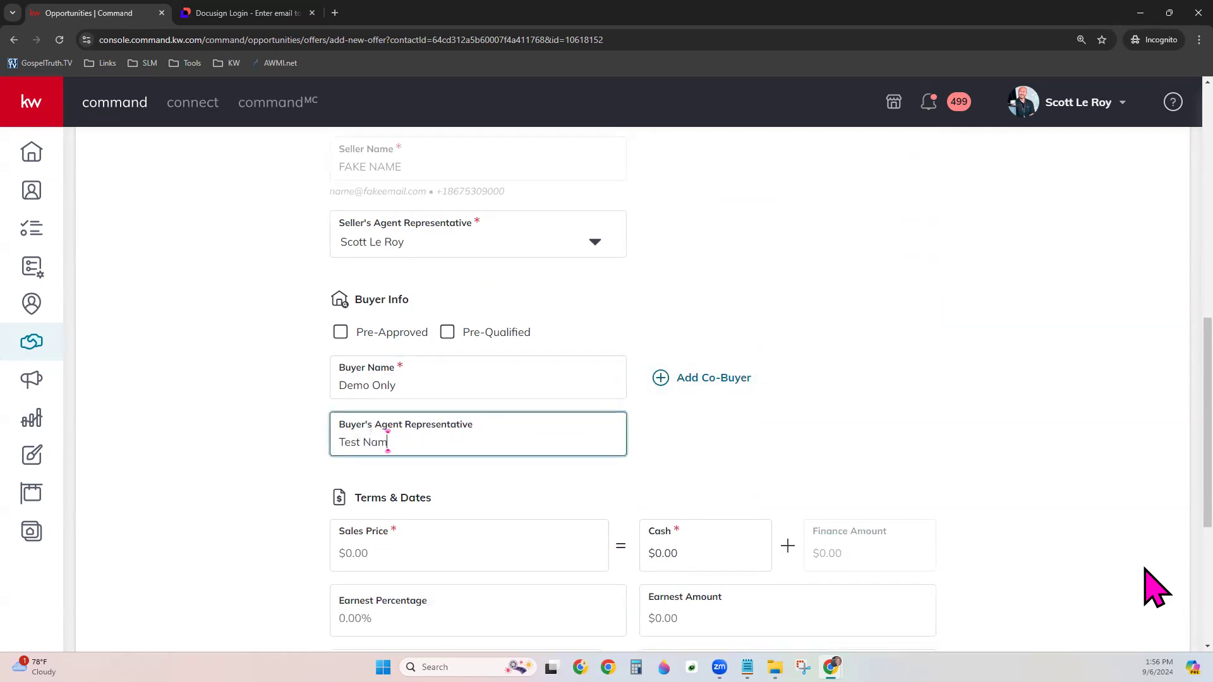
{"action": "left_click", "coordinate": [850, 452]}
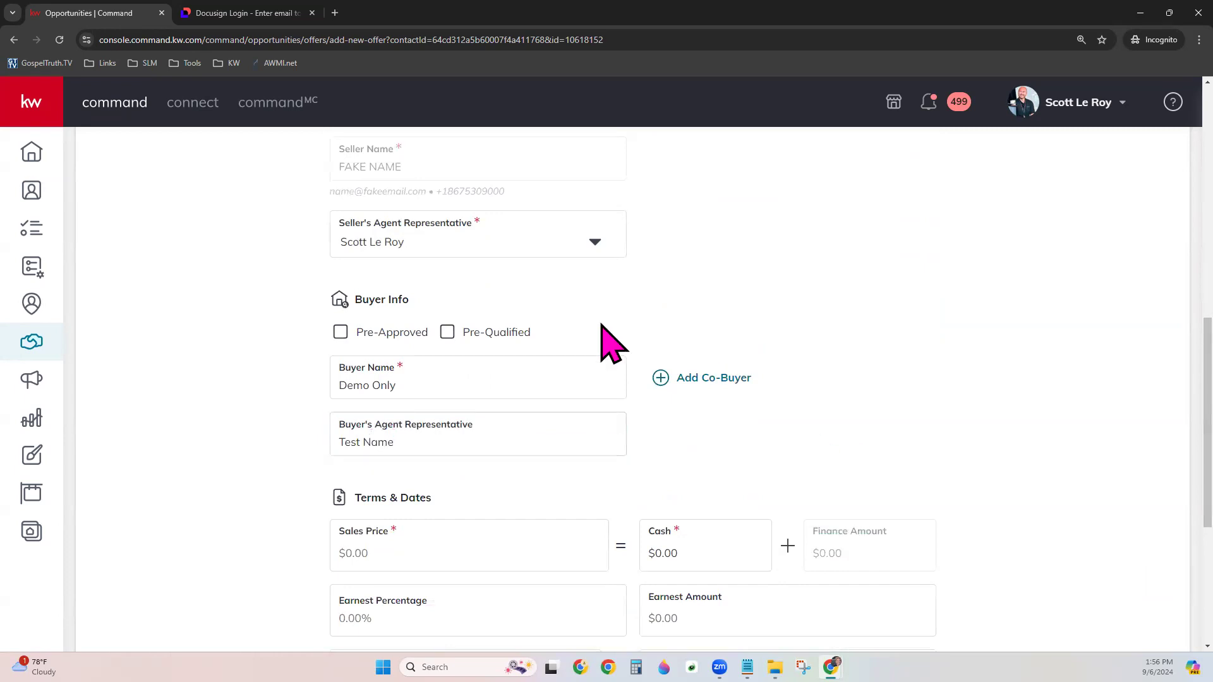
{"action": "scroll", "coordinate": [805, 430], "scroll_direction": "up", "scroll_amount": 1}
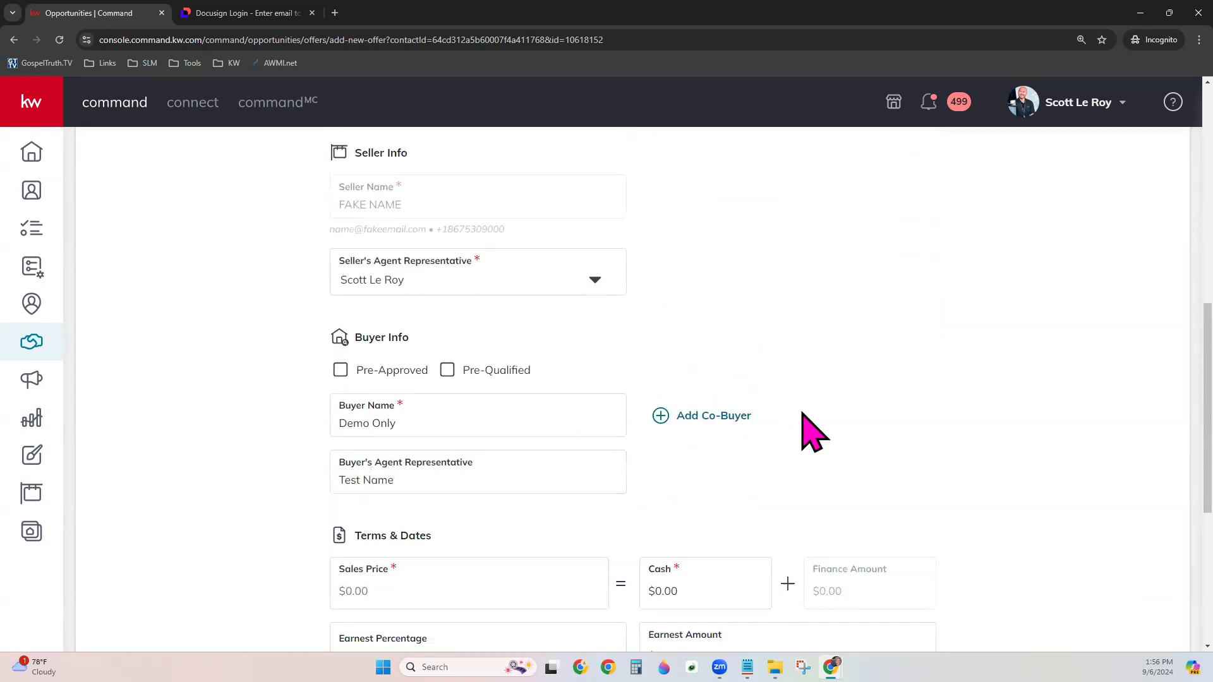
Step: Set the offer's sales price to $3,500,000.00 and the cash portion to $500,000.00
{"action": "scroll", "coordinate": [812, 467], "scroll_direction": "down", "scroll_amount": 5}
{"action": "scroll", "coordinate": [632, 341], "scroll_direction": "down", "scroll_amount": 2}
{"action": "left_click", "coordinate": [447, 232]}
{"action": "type", "text": "3500000"}
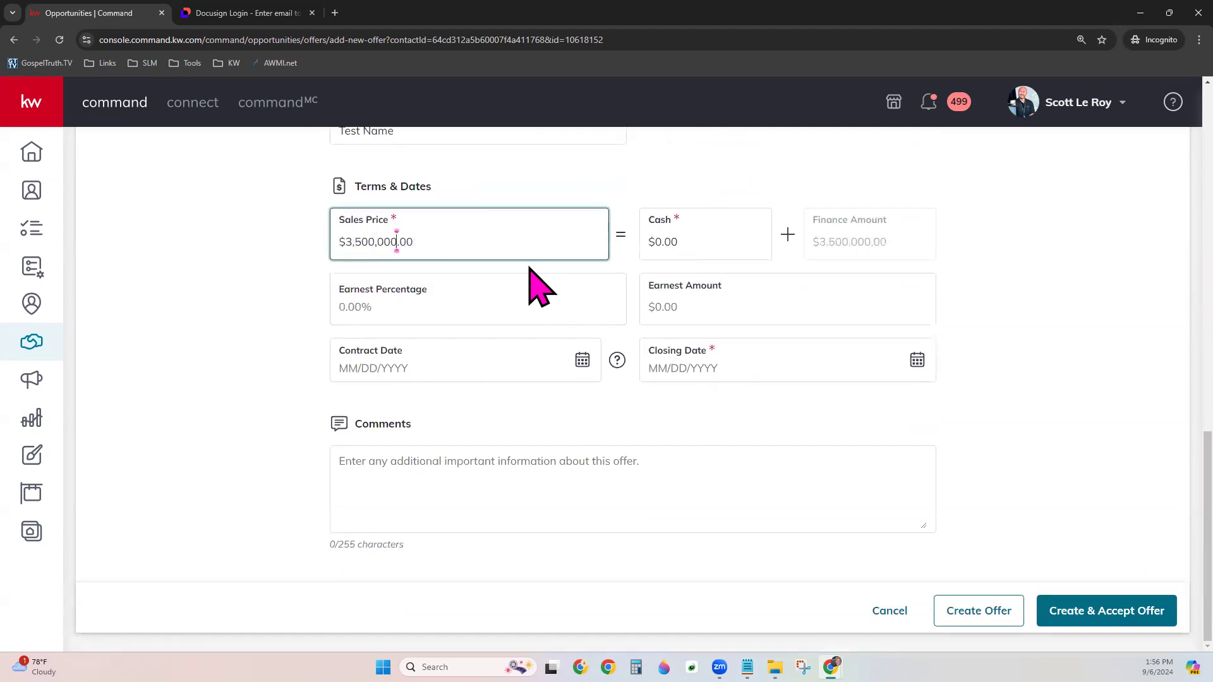
{"action": "key", "text": "Tab"}
{"action": "type", "text": "5000000"}
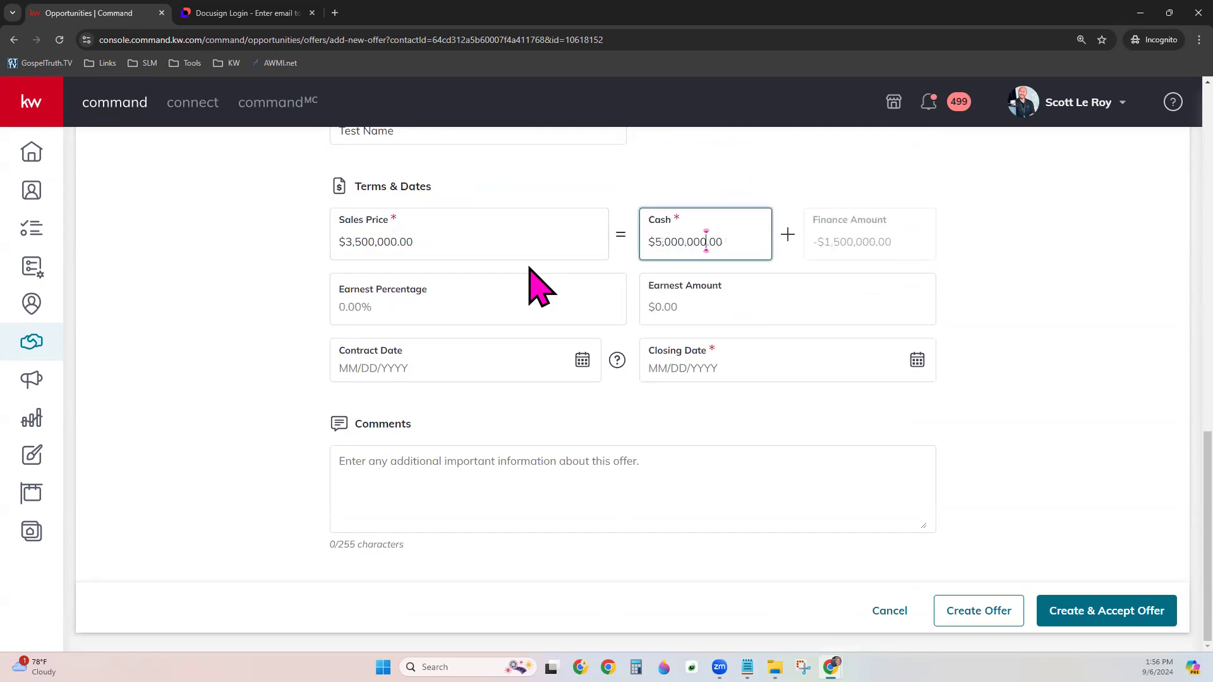
{"action": "key", "text": "BackSpace"}
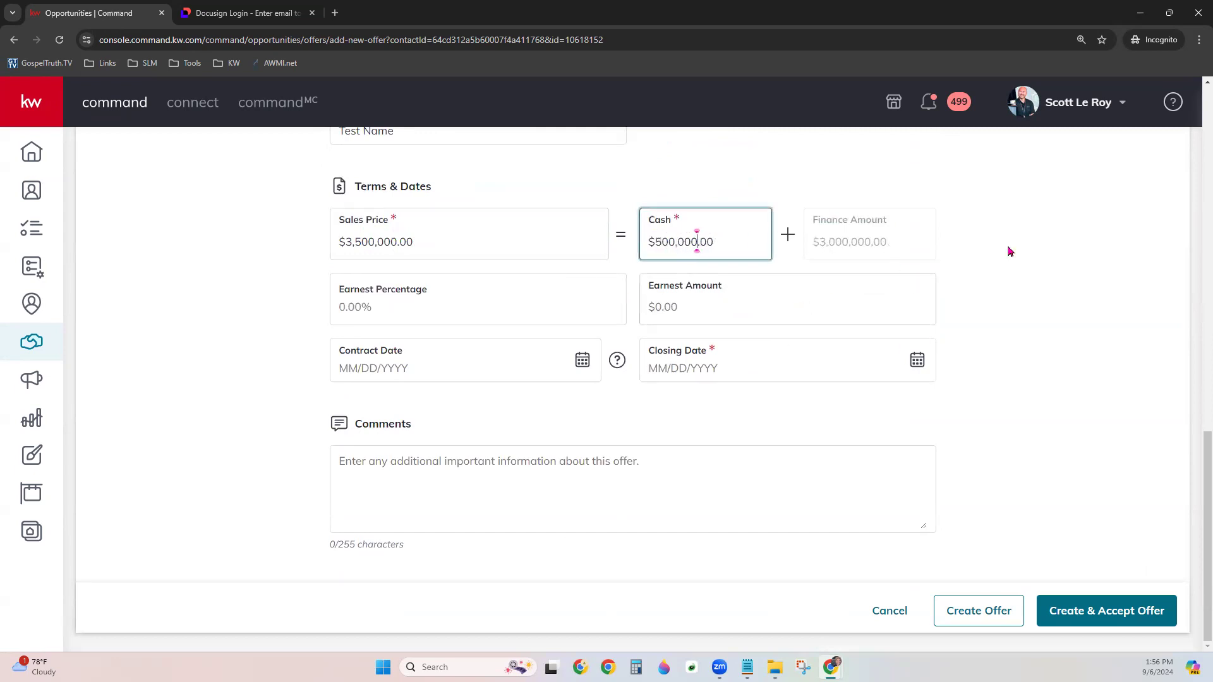
{"action": "left_click", "coordinate": [988, 227]}
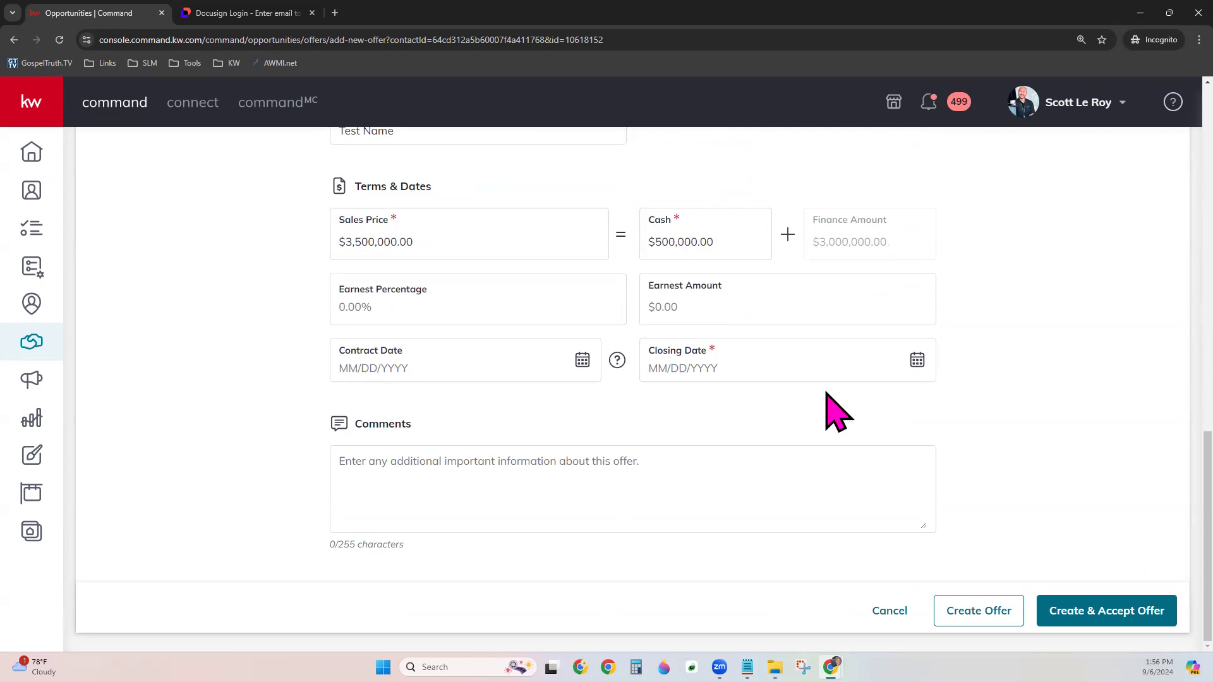
Step: Try an earnest percentage of 10% and reset the earnest amount to $0.00
{"action": "left_click", "coordinate": [387, 306]}
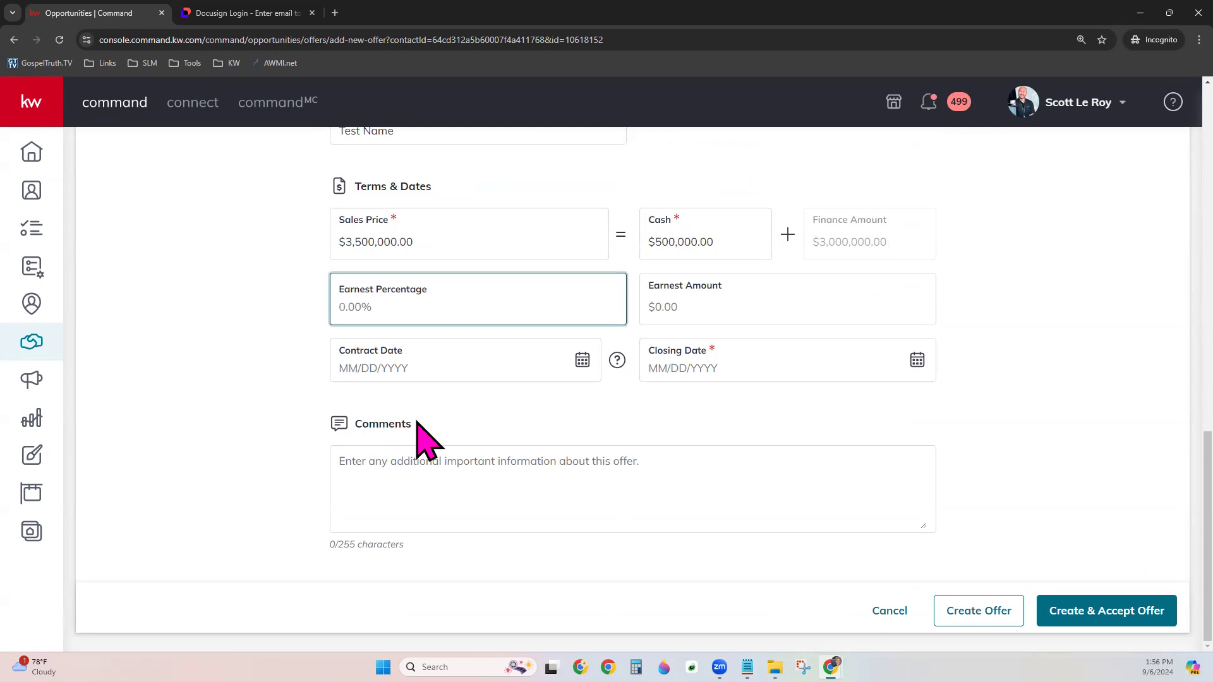
{"action": "type", "text": "10"}
{"action": "key", "text": "Tab"}
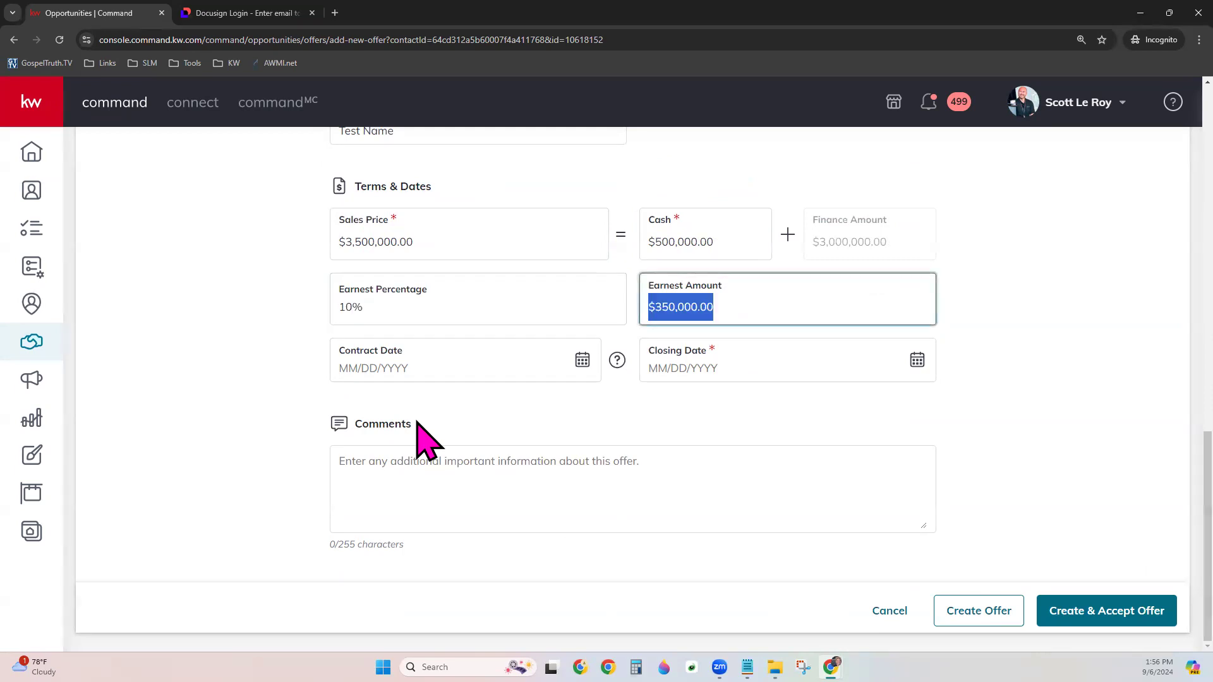
{"action": "left_click", "coordinate": [688, 310]}
{"action": "left_click_drag", "start_coordinate": [700, 310], "coordinate": [648, 317]}
{"action": "type", "text": "000"}
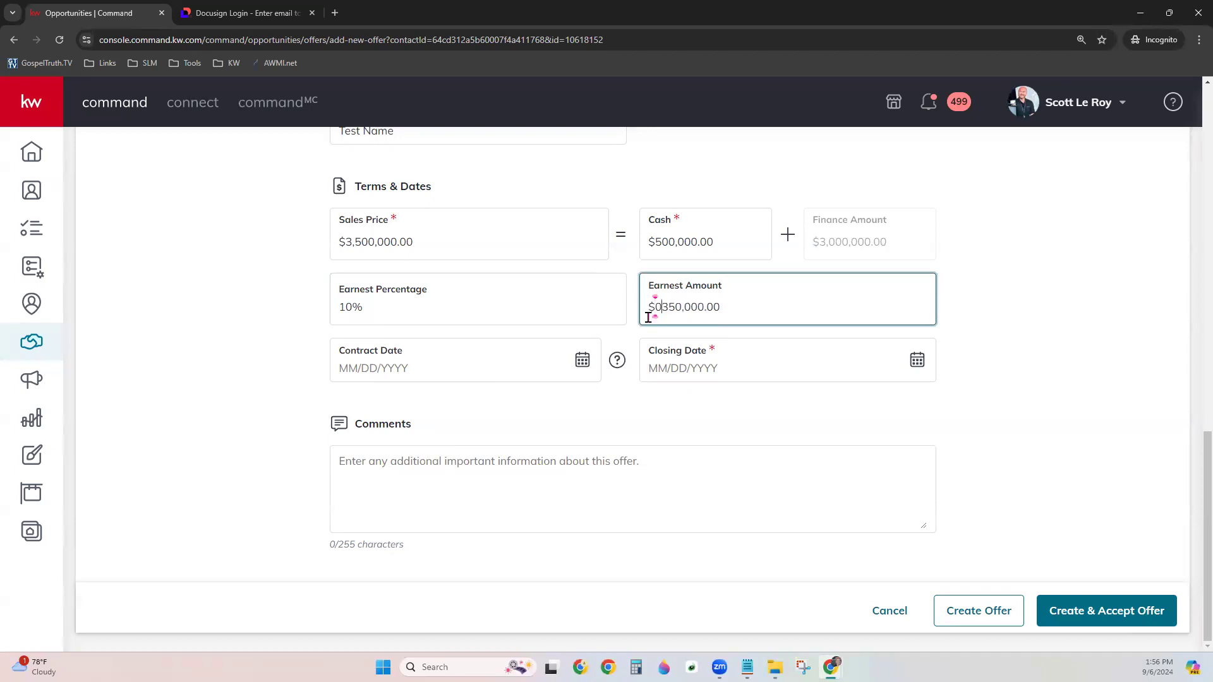
{"action": "key", "text": "Delete"}
{"action": "key", "text": "Delete"}
{"action": "key", "text": "Delete"}
{"action": "key", "text": "Delete"}
{"action": "key", "text": "Delete"}
{"action": "key", "text": "Delete"}
{"action": "key", "text": "Delete"}
Step: Set the contract date to 09/06/2024 and the closing date to 09/30/2024
{"action": "left_click", "coordinate": [581, 360]}
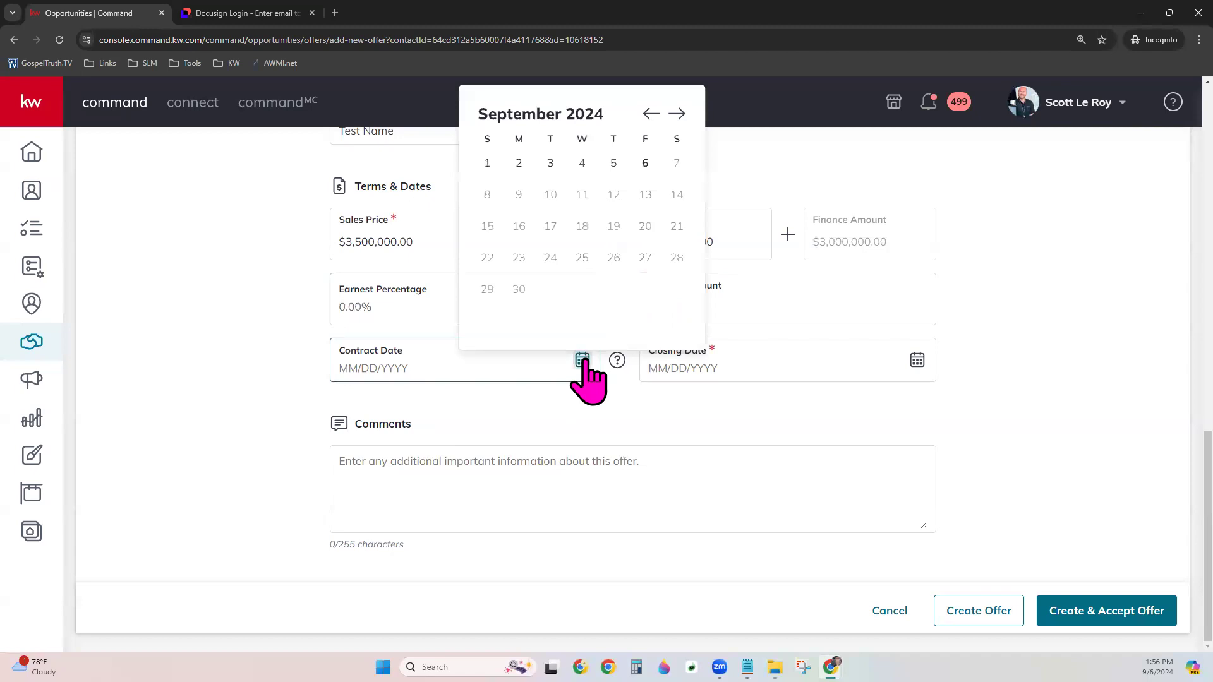
{"action": "left_click", "coordinate": [645, 163]}
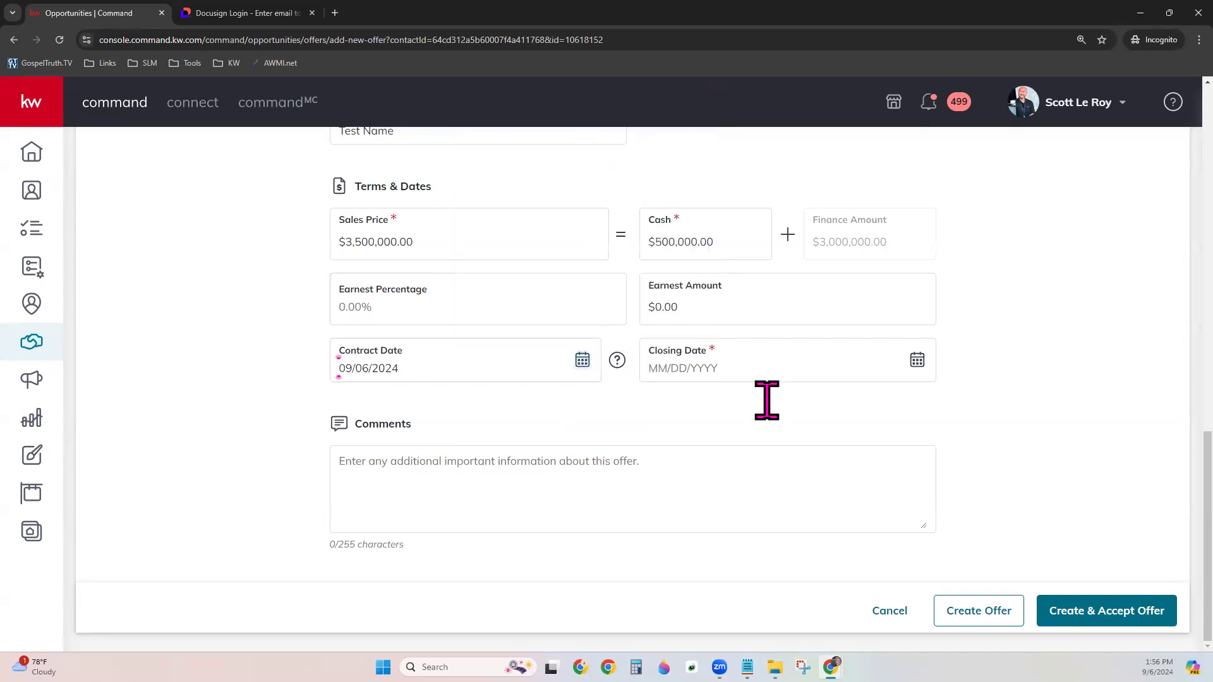
{"action": "left_click", "coordinate": [917, 360]}
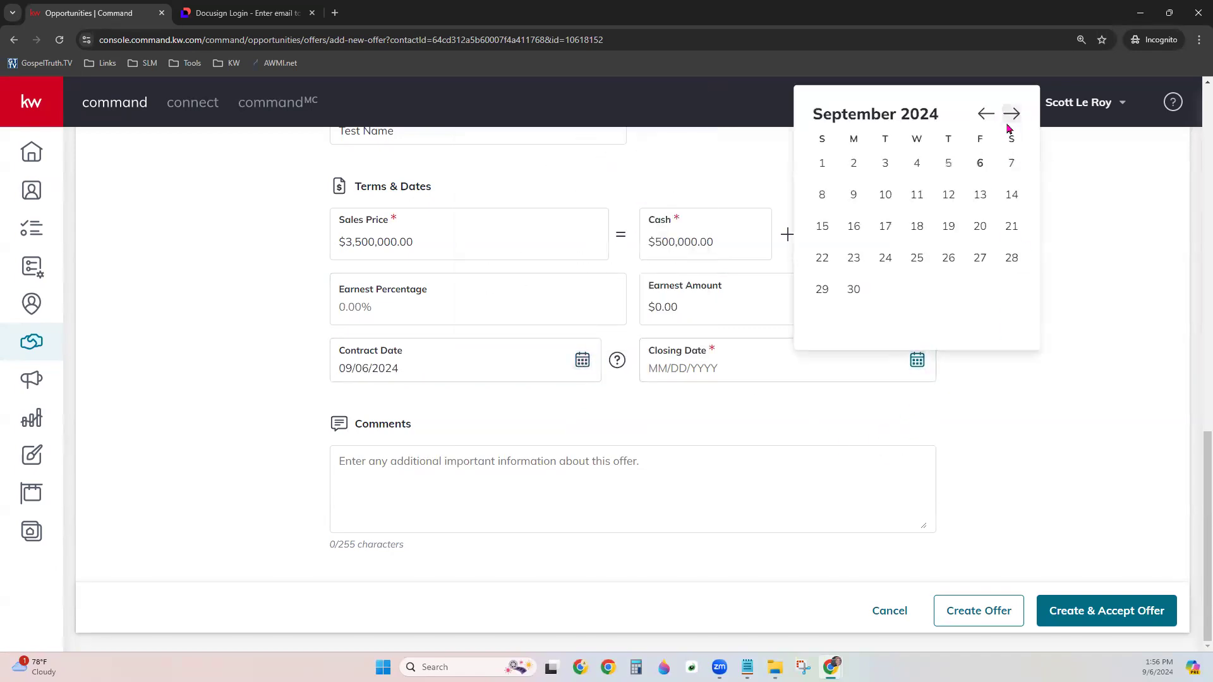
{"action": "left_click", "coordinate": [854, 290]}
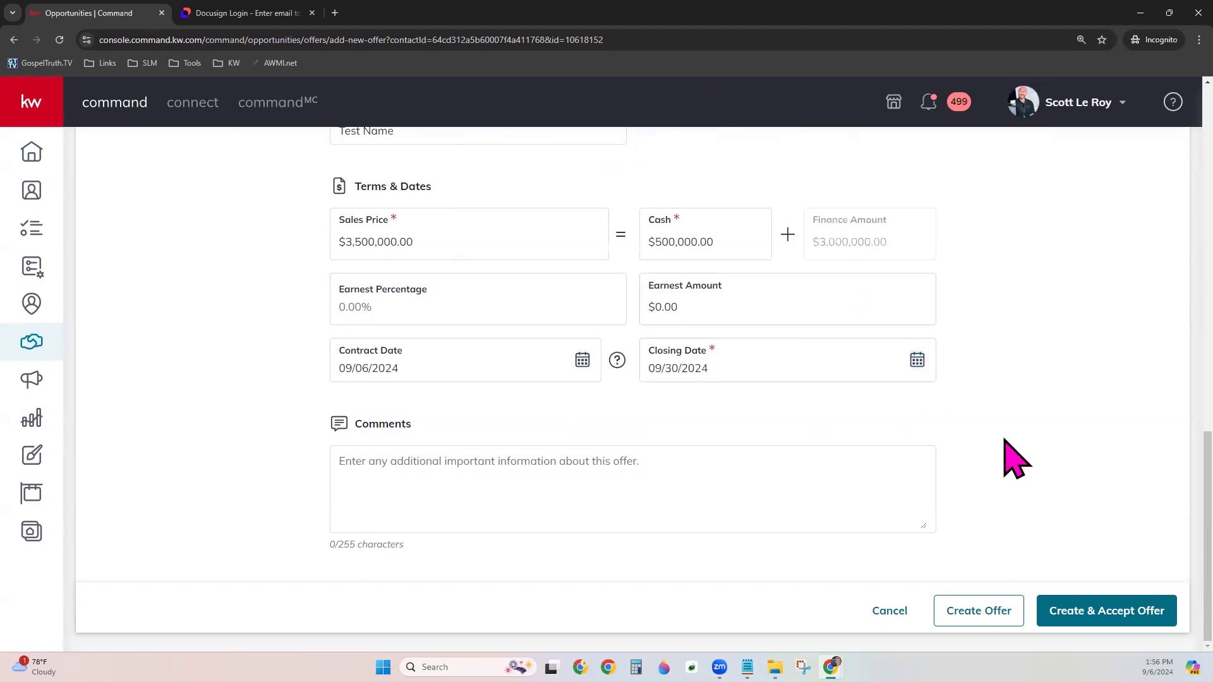
Step: Leave the offer comments empty, create and accept the offer, and look over its Commission Overview
{"action": "left_click", "coordinate": [603, 455]}
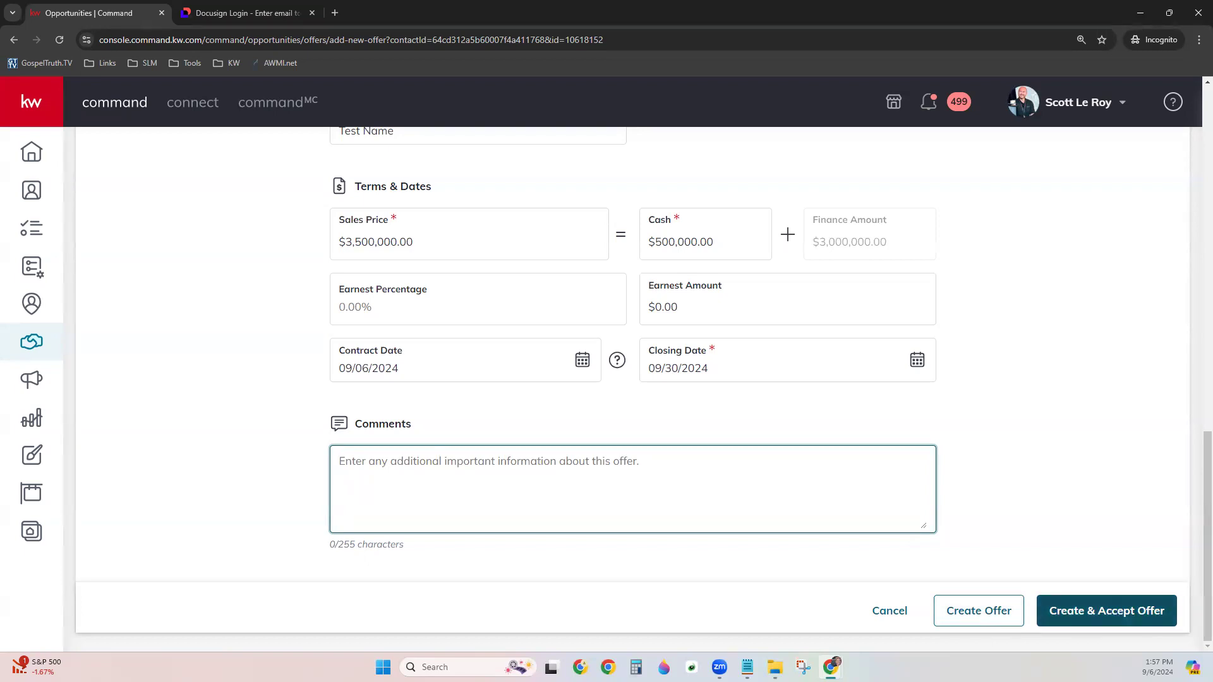
{"action": "left_click", "coordinate": [1107, 610]}
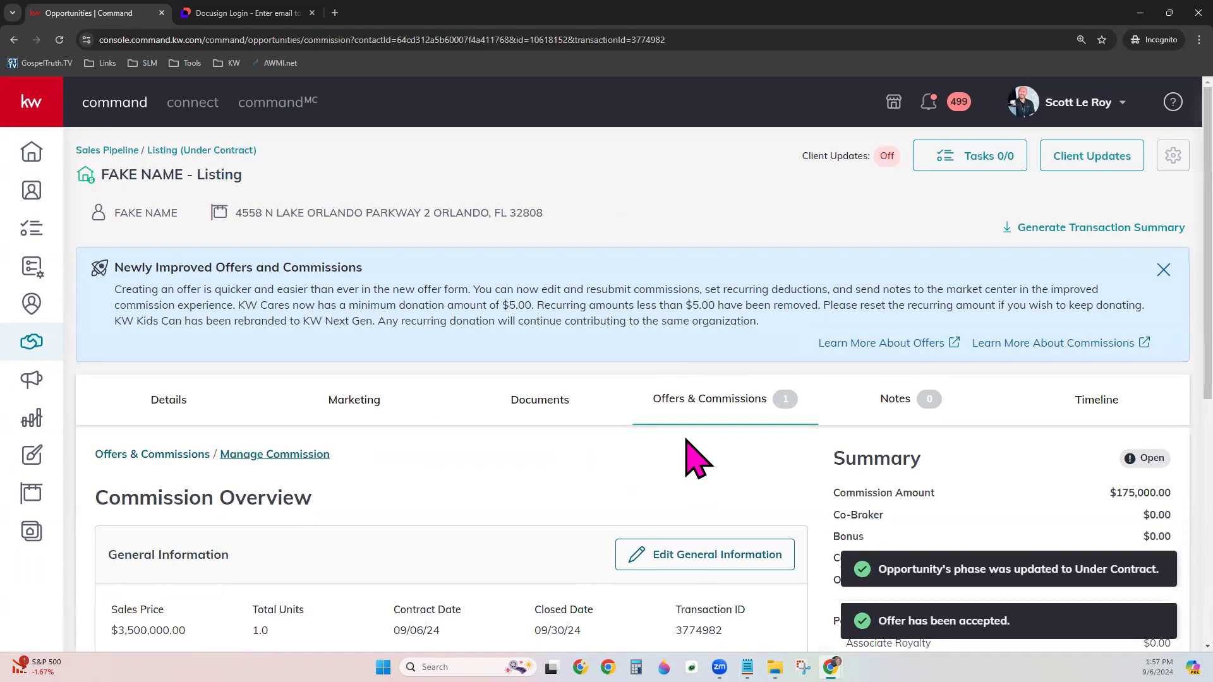
{"action": "scroll", "coordinate": [701, 385], "scroll_direction": "down", "scroll_amount": 2}
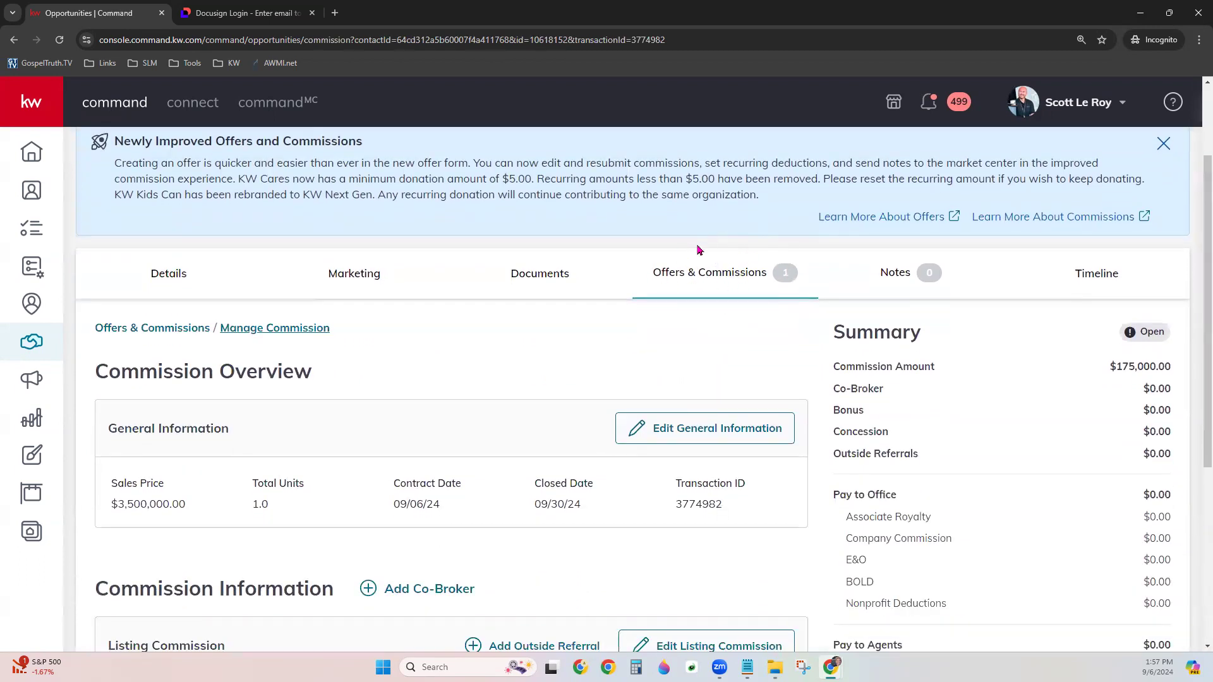
{"action": "scroll", "coordinate": [700, 312], "scroll_direction": "down", "scroll_amount": 1}
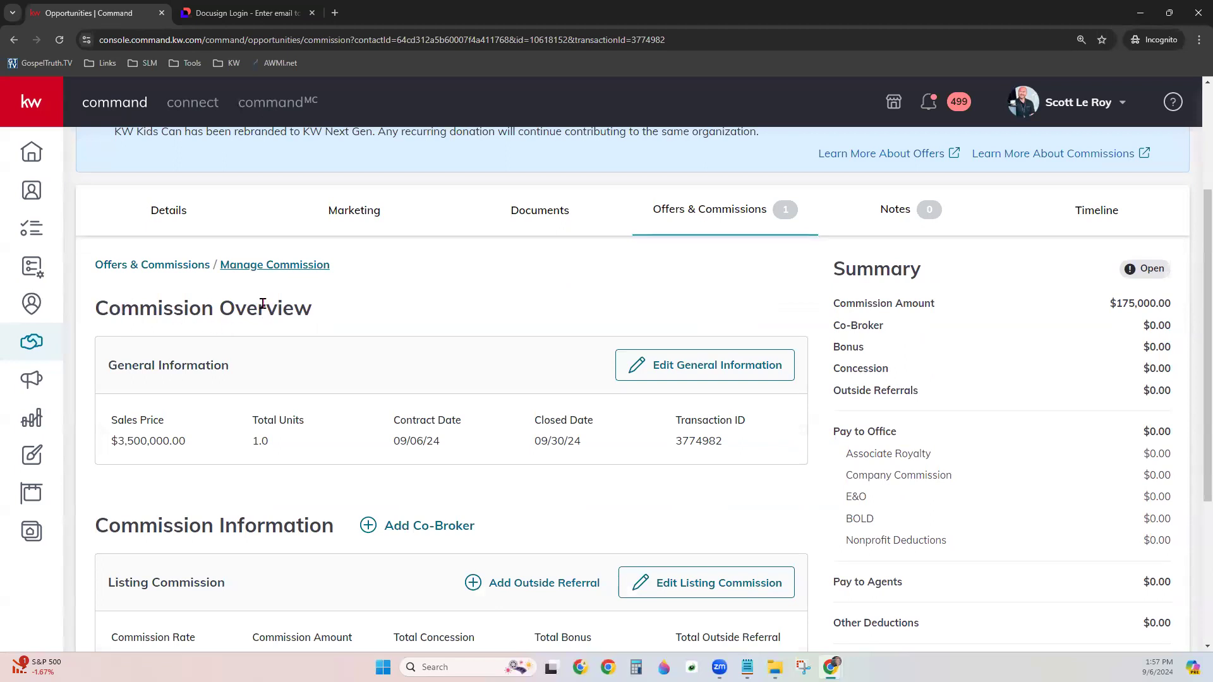
Step: Check the accepted offer in the Offer Timeline and reopen its commission page to review the commission, agent payment and summary sections
{"action": "left_click", "coordinate": [155, 265]}
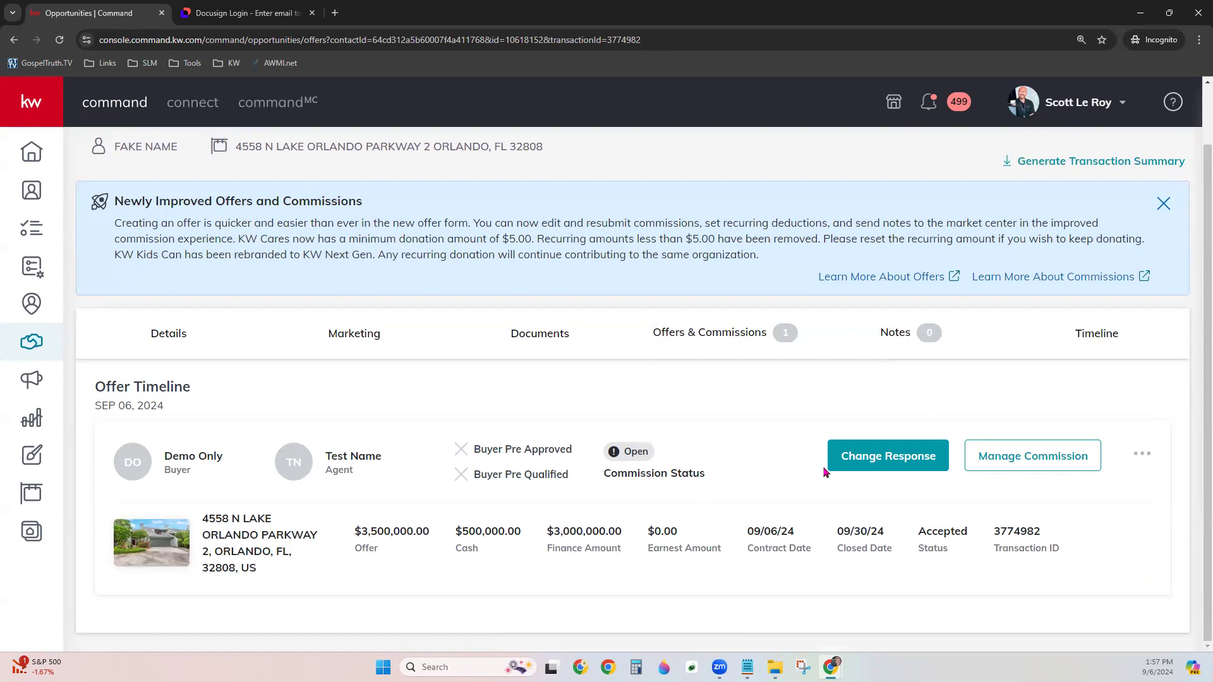
{"action": "left_click", "coordinate": [1019, 466]}
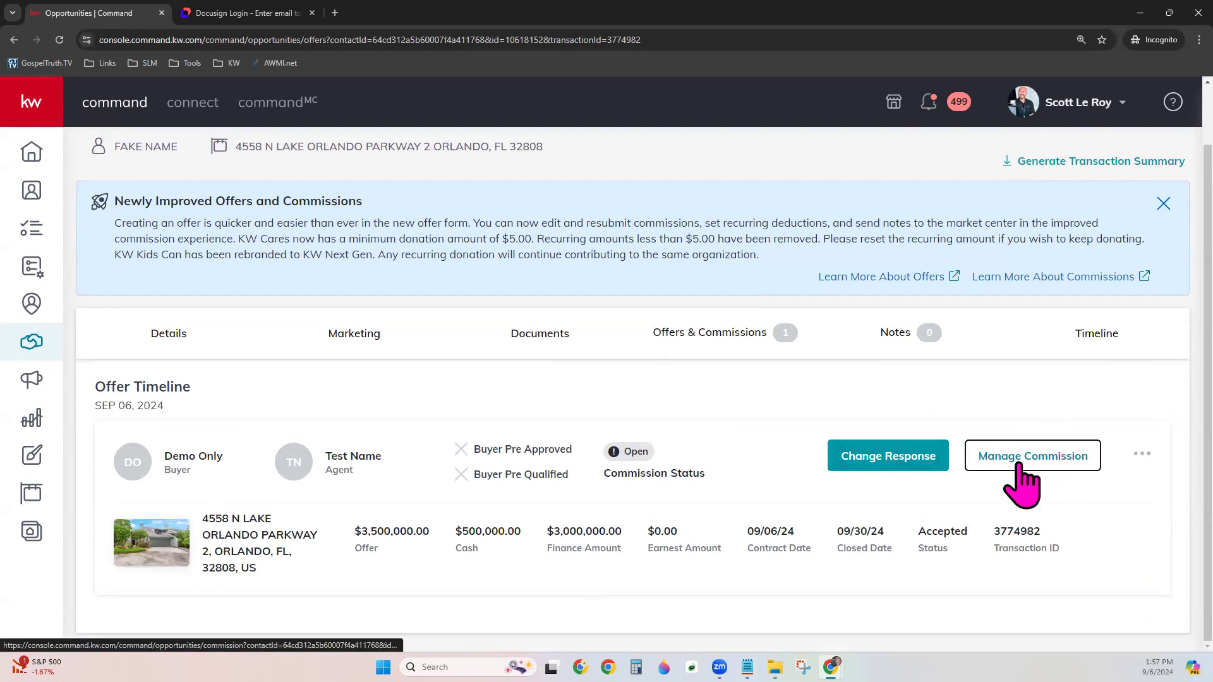
{"action": "scroll", "coordinate": [562, 499], "scroll_direction": "down", "scroll_amount": 3}
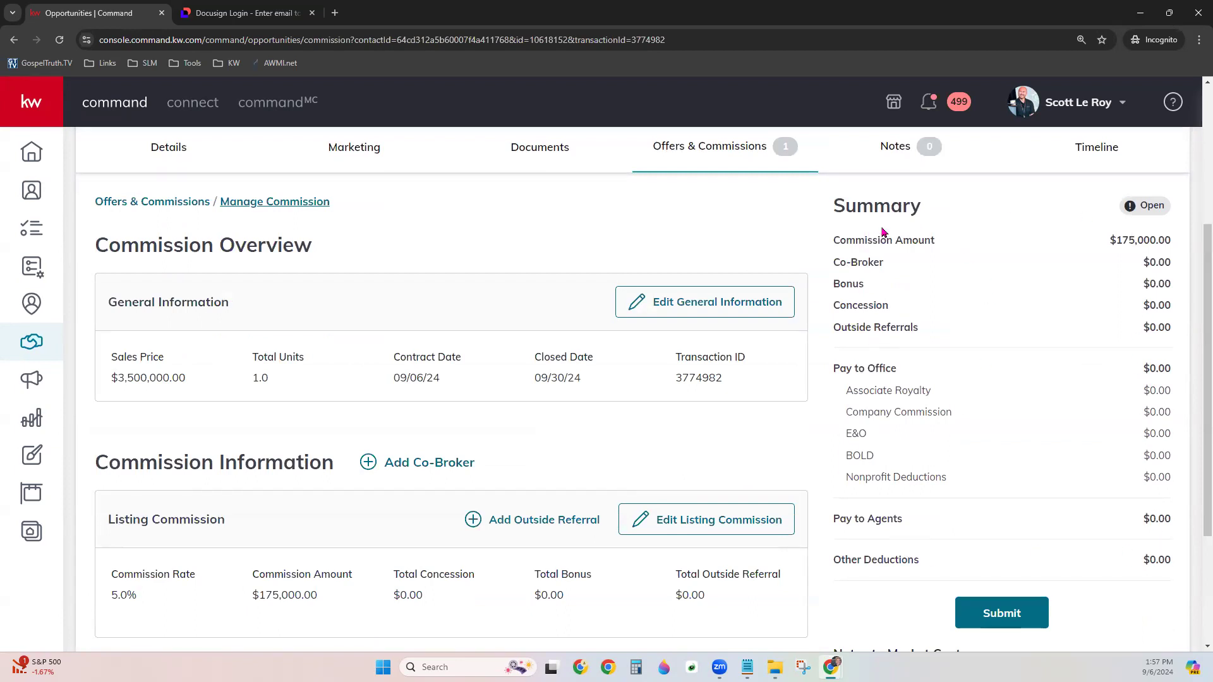
{"action": "scroll", "coordinate": [496, 501], "scroll_direction": "down", "scroll_amount": 2}
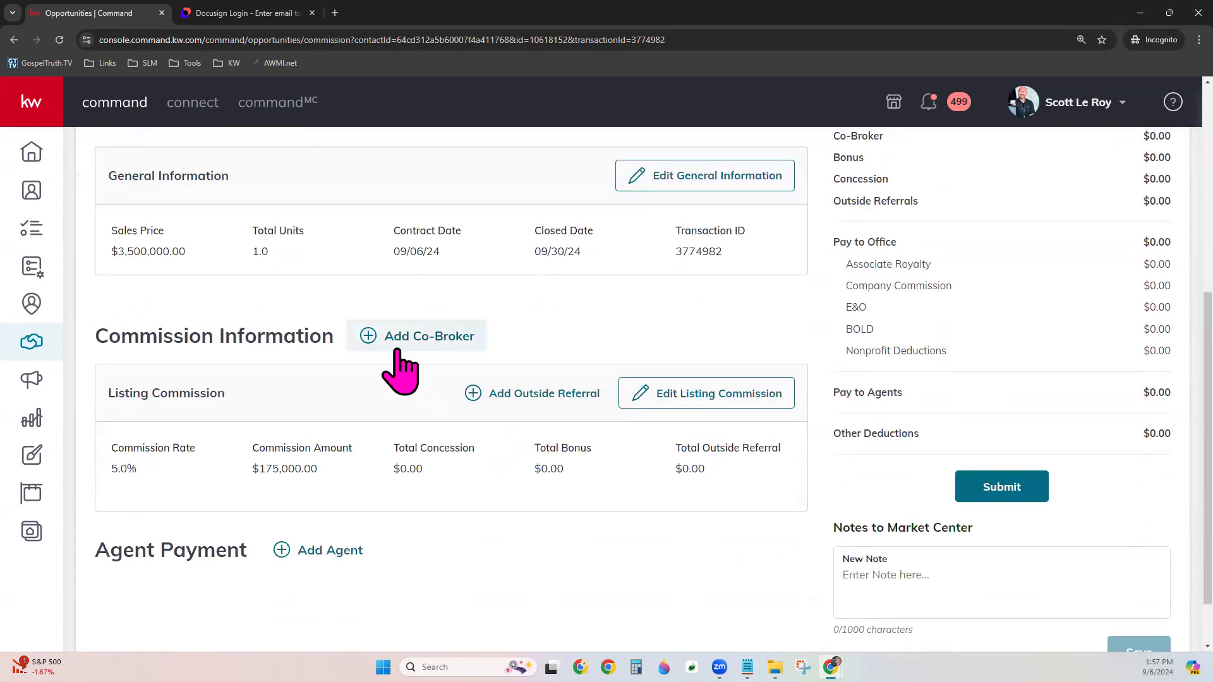
{"action": "scroll", "coordinate": [499, 493], "scroll_direction": "down", "scroll_amount": 1}
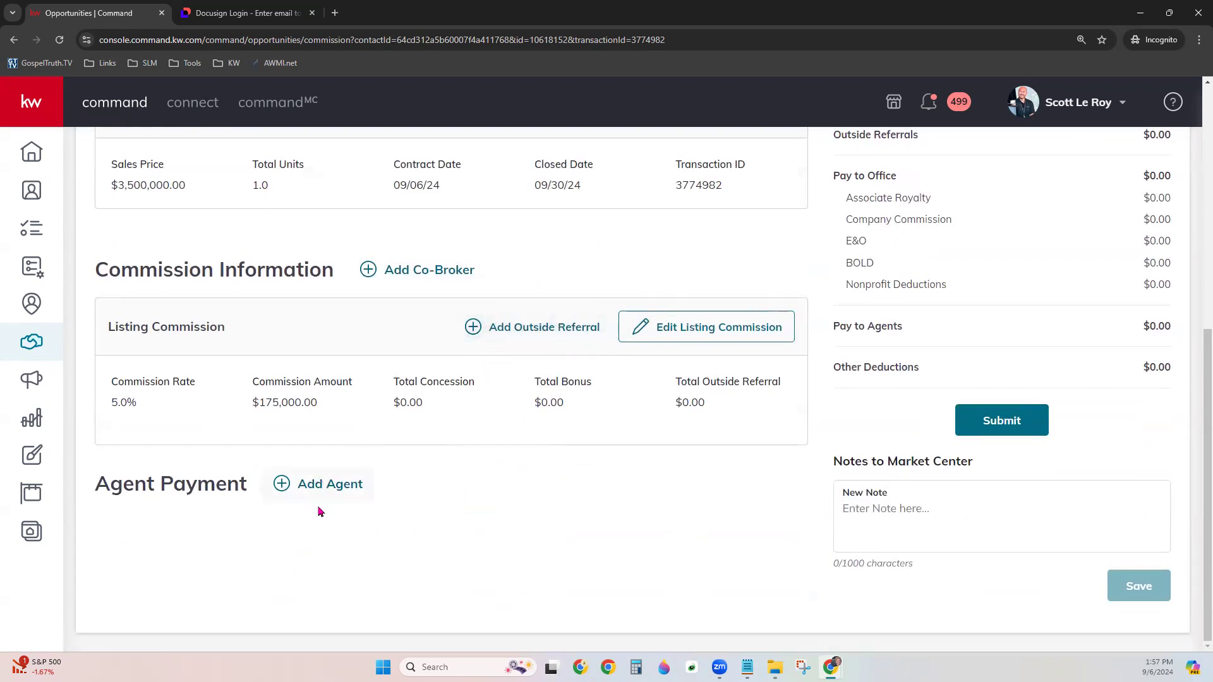
Step: Start an agent payment with 1.00 agent units and an agent gross commission of $175,000.00
{"action": "left_click", "coordinate": [333, 472]}
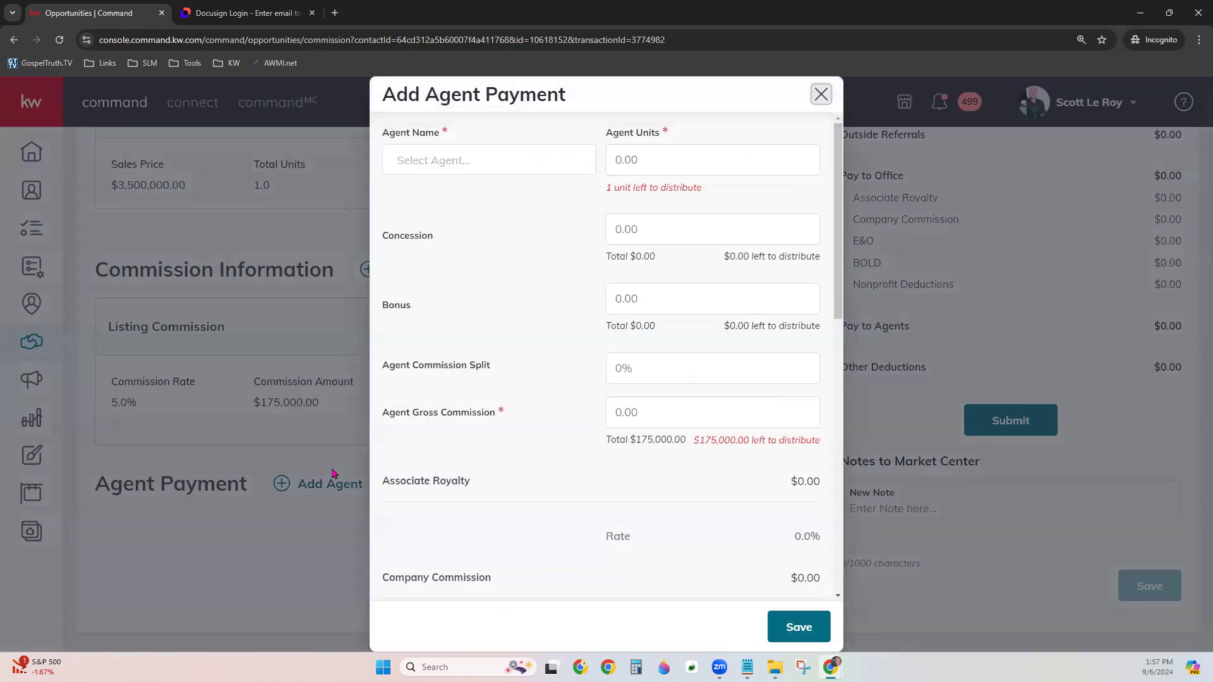
{"action": "left_click", "coordinate": [688, 160]}
{"action": "type", "text": "1"}
{"action": "left_click", "coordinate": [677, 411]}
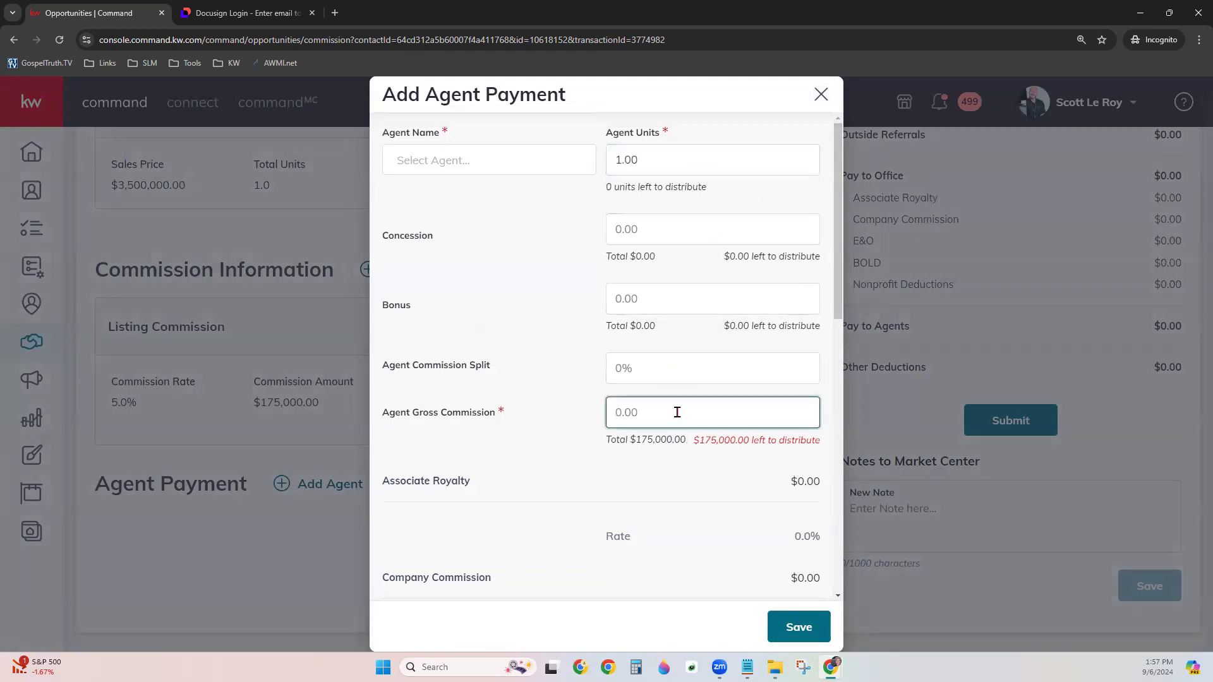
{"action": "type", "text": "1750000.00"}
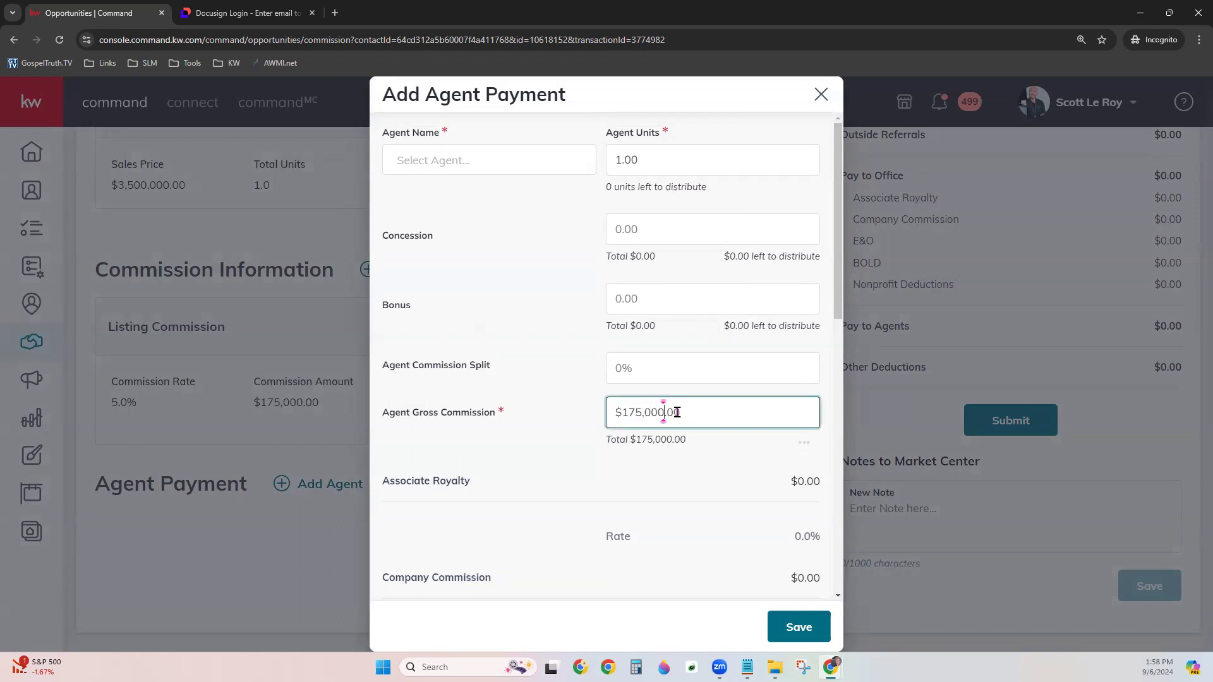
{"action": "left_click", "coordinate": [809, 481]}
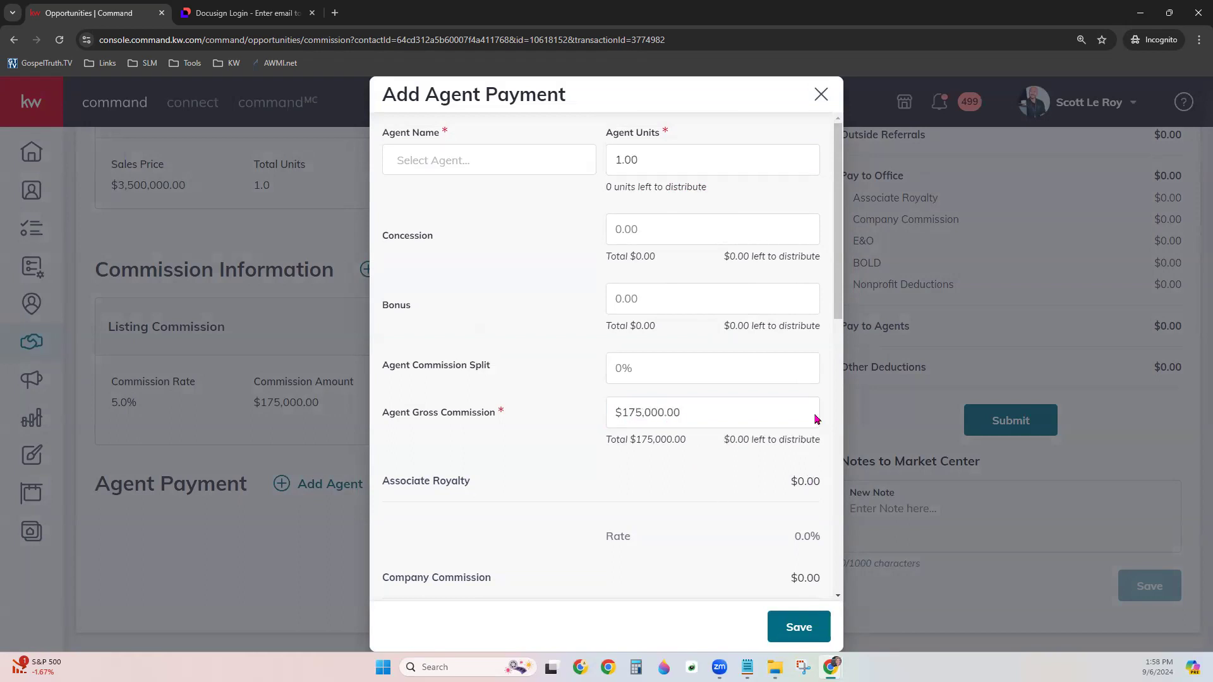
Step: Try to save the agent payment without an agent name, check the agent choices, and close the form unsaved
{"action": "scroll", "coordinate": [676, 559], "scroll_direction": "down", "scroll_amount": 2}
{"action": "scroll", "coordinate": [677, 557], "scroll_direction": "down", "scroll_amount": 6}
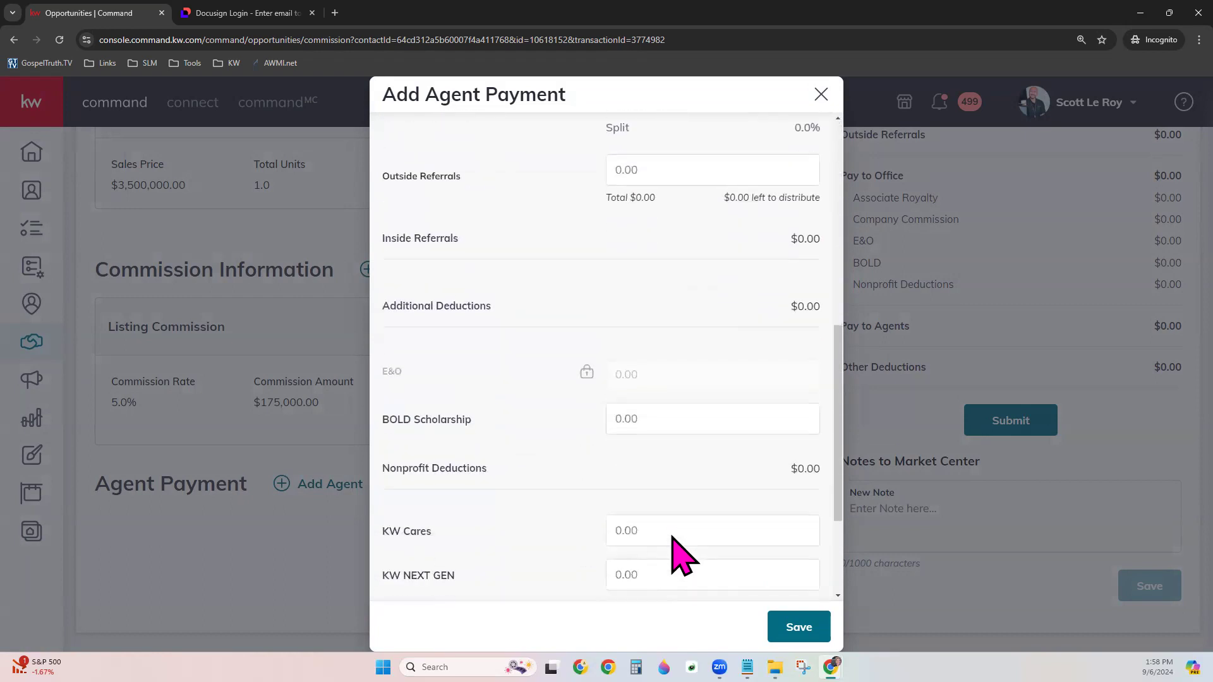
{"action": "scroll", "coordinate": [676, 556], "scroll_direction": "down", "scroll_amount": 2}
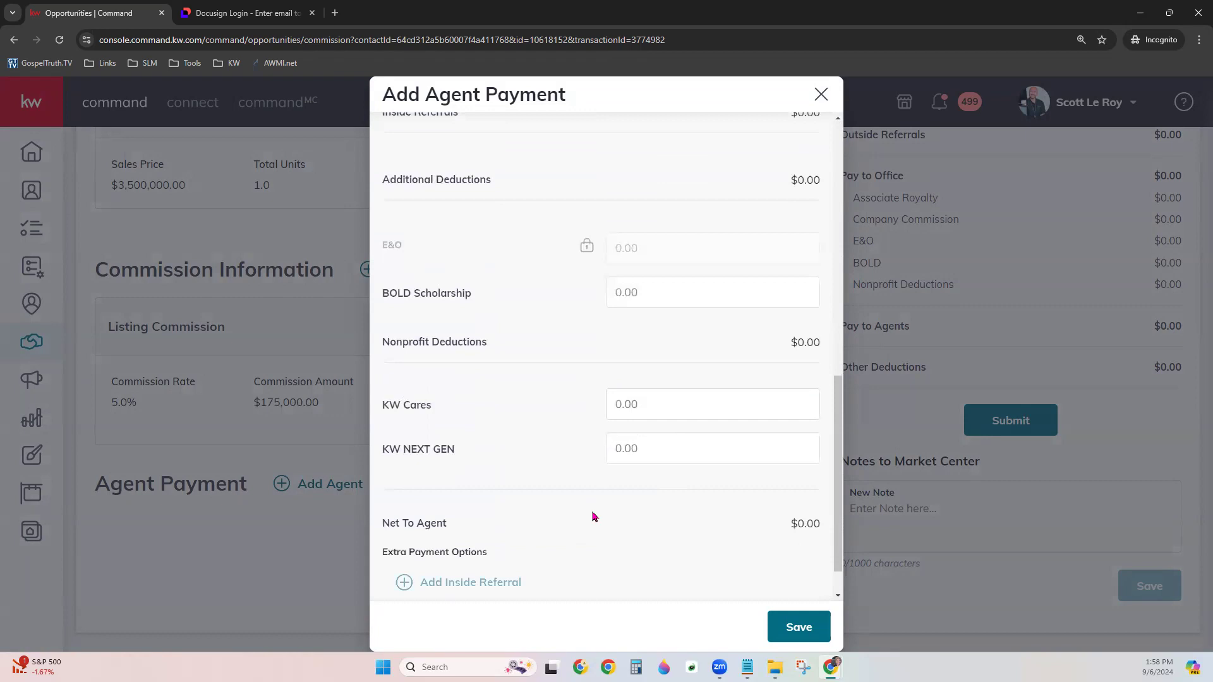
{"action": "scroll", "coordinate": [593, 517], "scroll_direction": "down", "scroll_amount": 1}
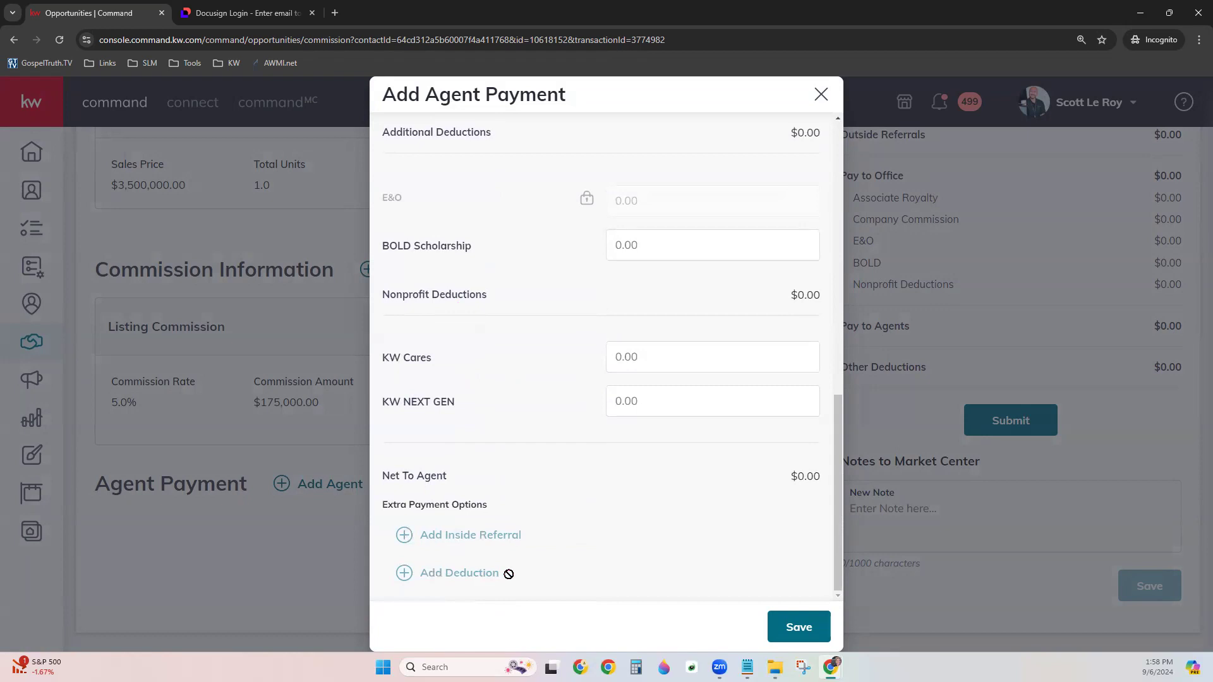
{"action": "left_click", "coordinate": [792, 629]}
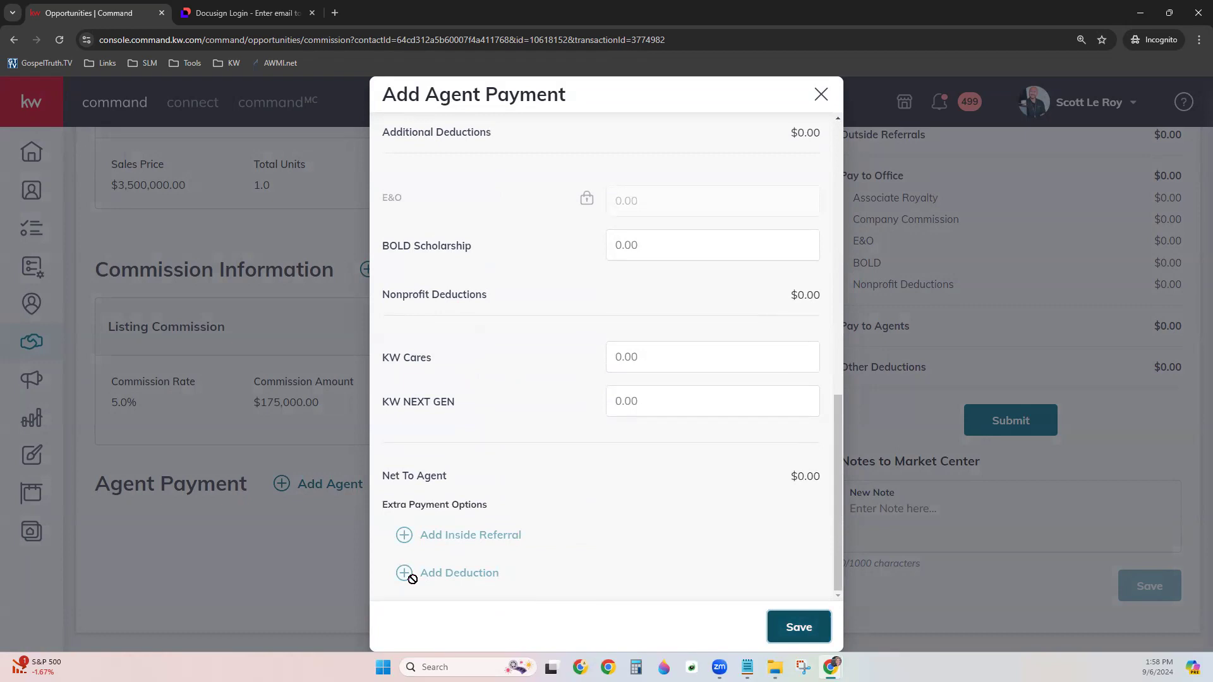
{"action": "scroll", "coordinate": [817, 495], "scroll_direction": "up", "scroll_amount": 15}
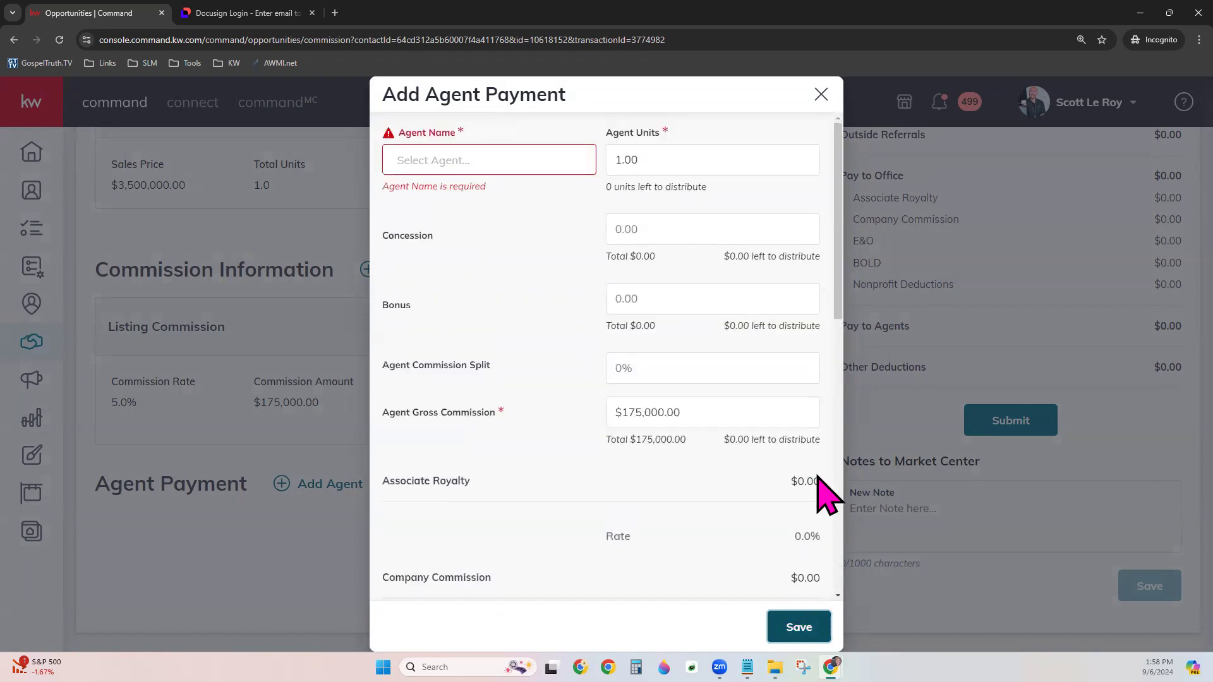
{"action": "left_click", "coordinate": [507, 163]}
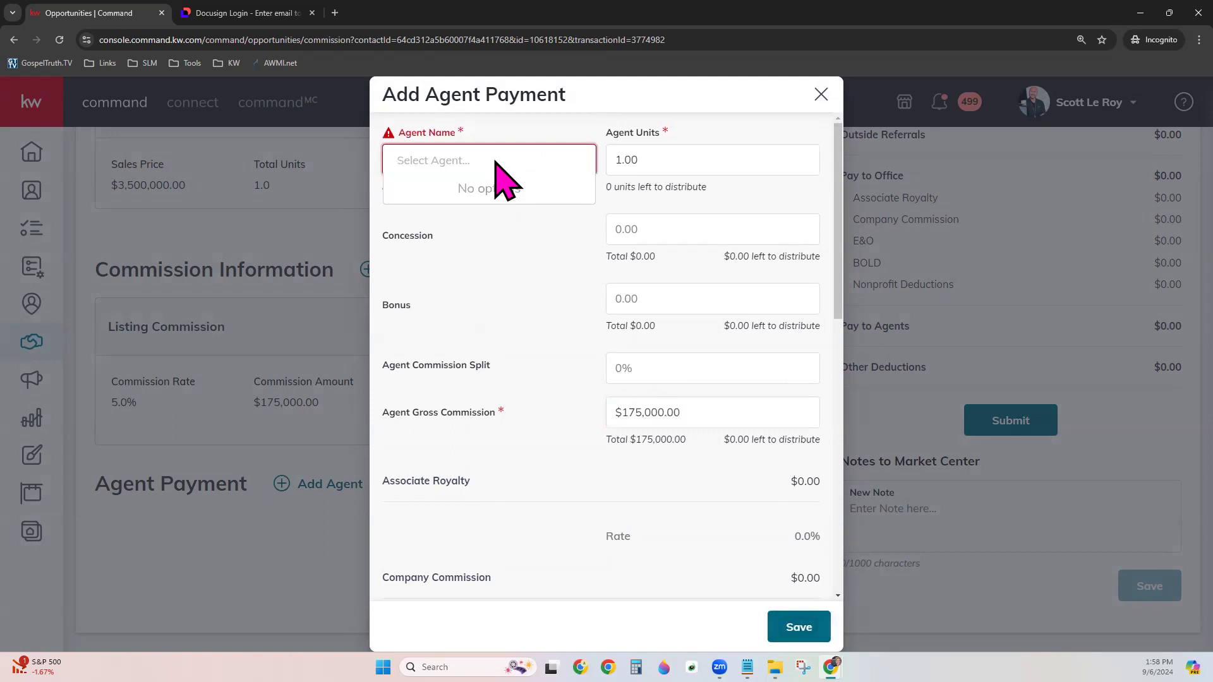
{"action": "left_click", "coordinate": [821, 95]}
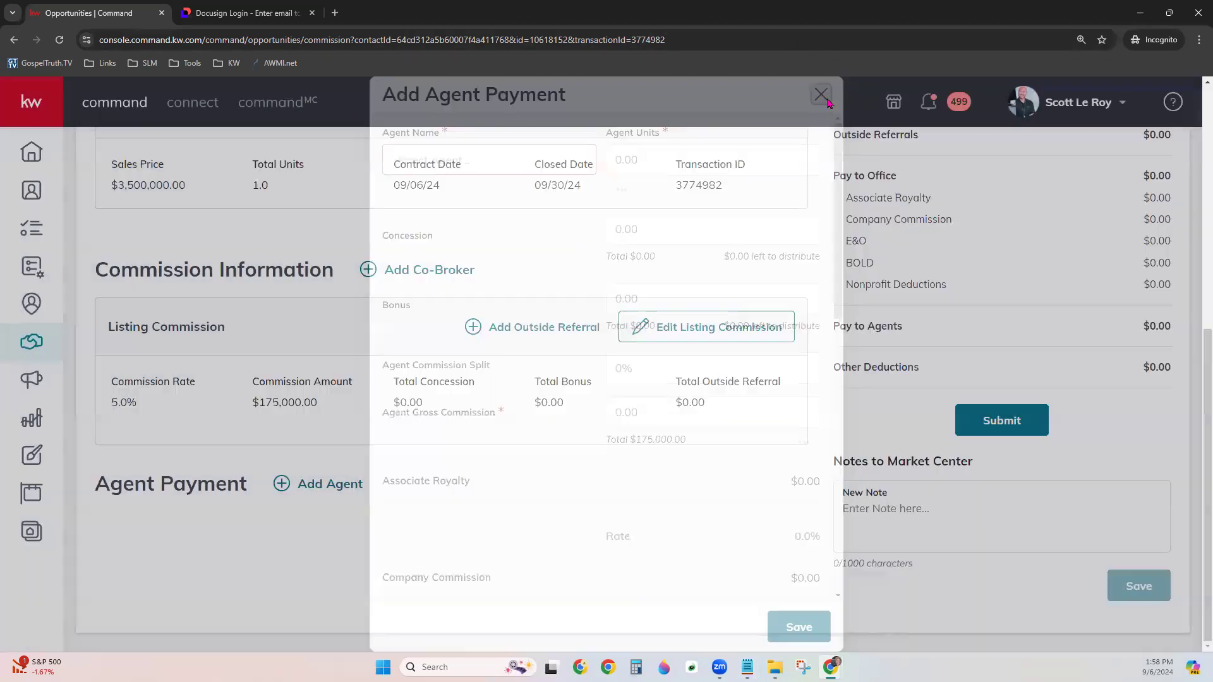
Step: Review the Commission Overview, the listing commission and the summary through to the commission's submission option
{"action": "scroll", "coordinate": [666, 509], "scroll_direction": "up", "scroll_amount": 4}
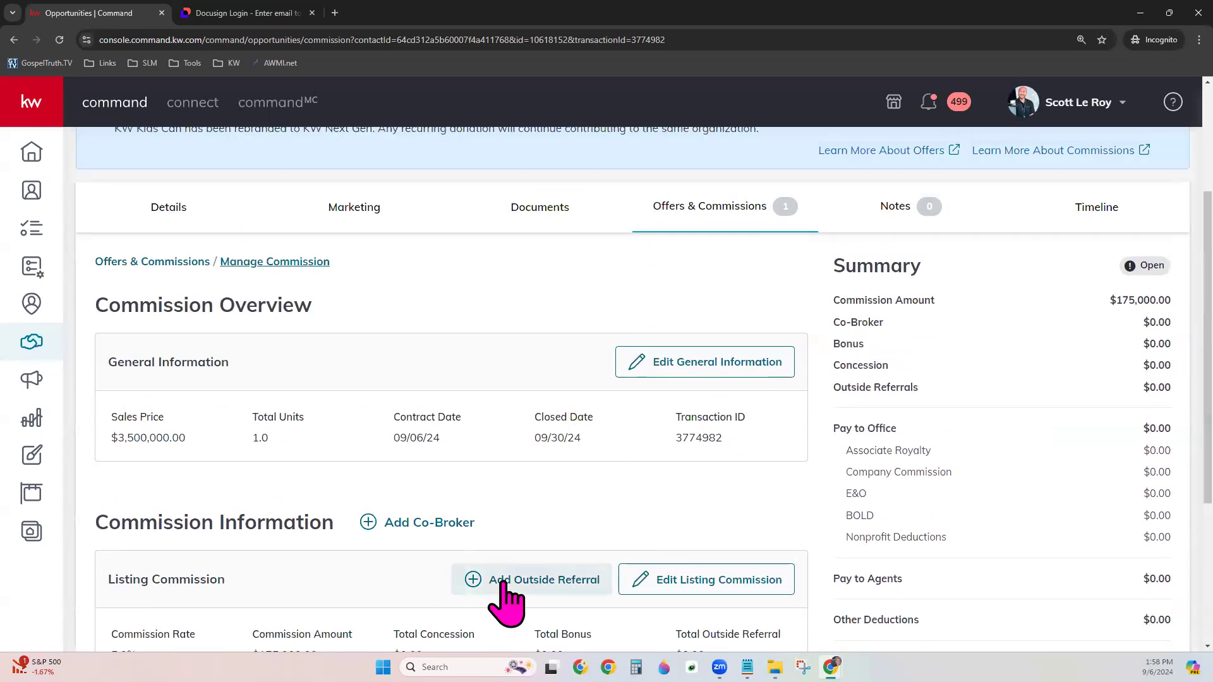
{"action": "scroll", "coordinate": [1096, 445], "scroll_direction": "down", "scroll_amount": 1}
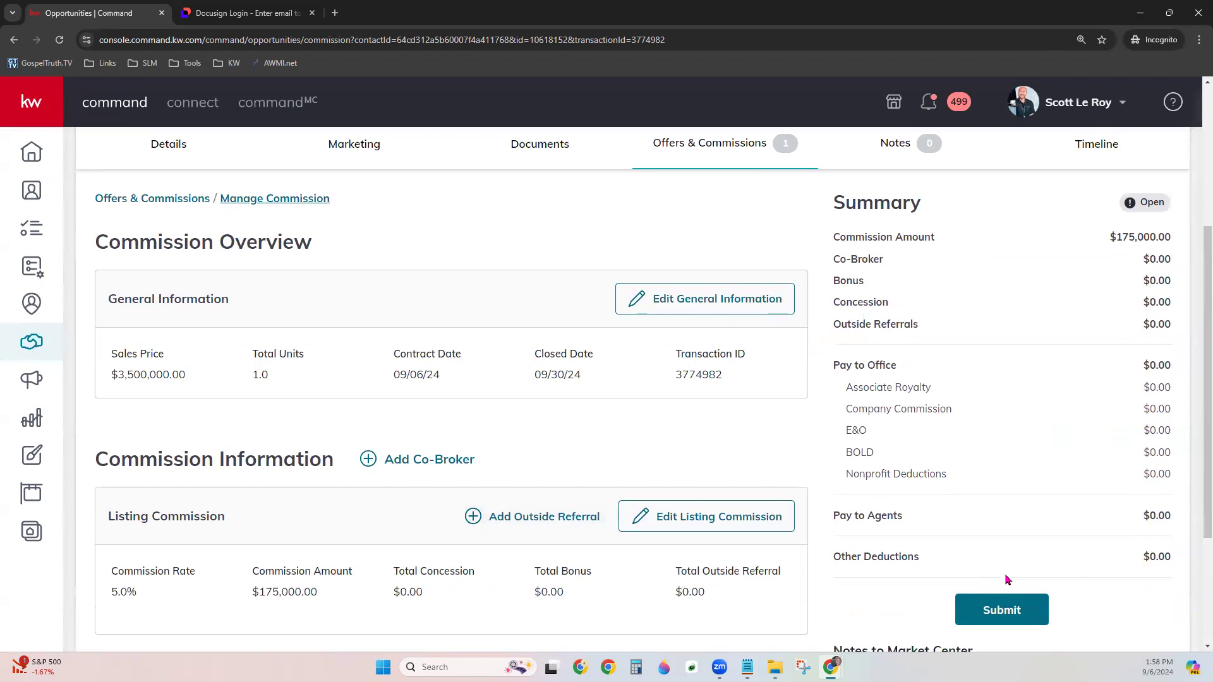
{"action": "scroll", "coordinate": [1092, 603], "scroll_direction": "down", "scroll_amount": 2}
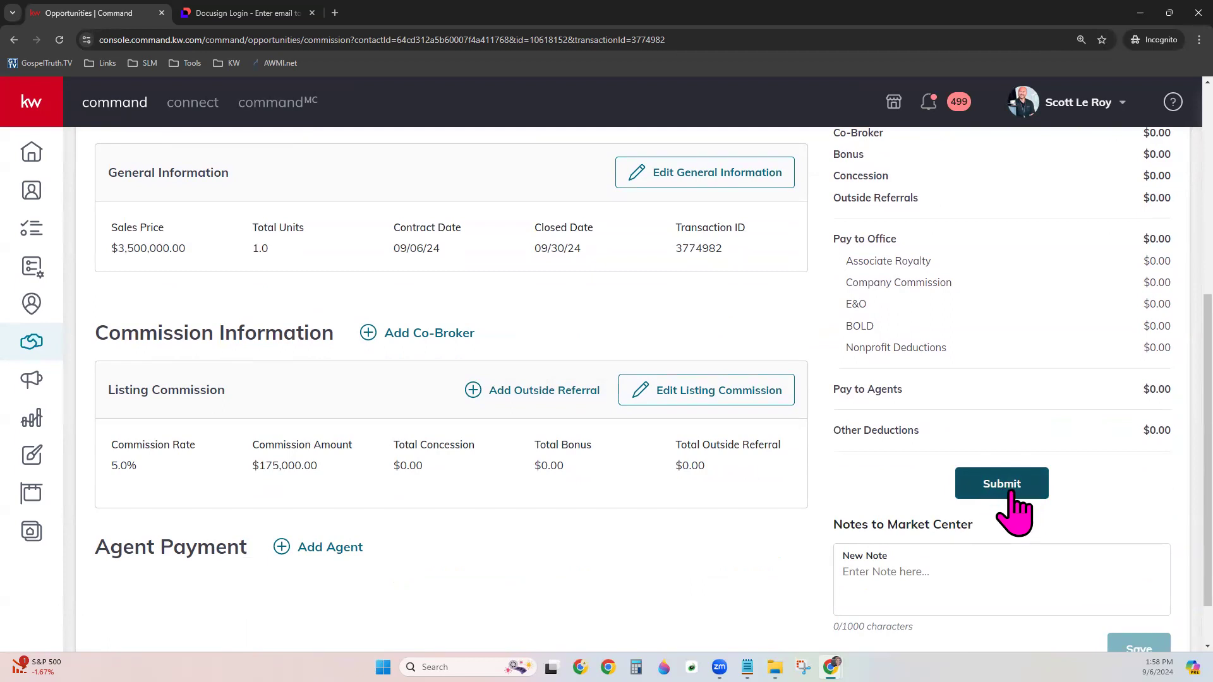
{"action": "scroll", "coordinate": [1004, 512], "scroll_direction": "up", "scroll_amount": 6}
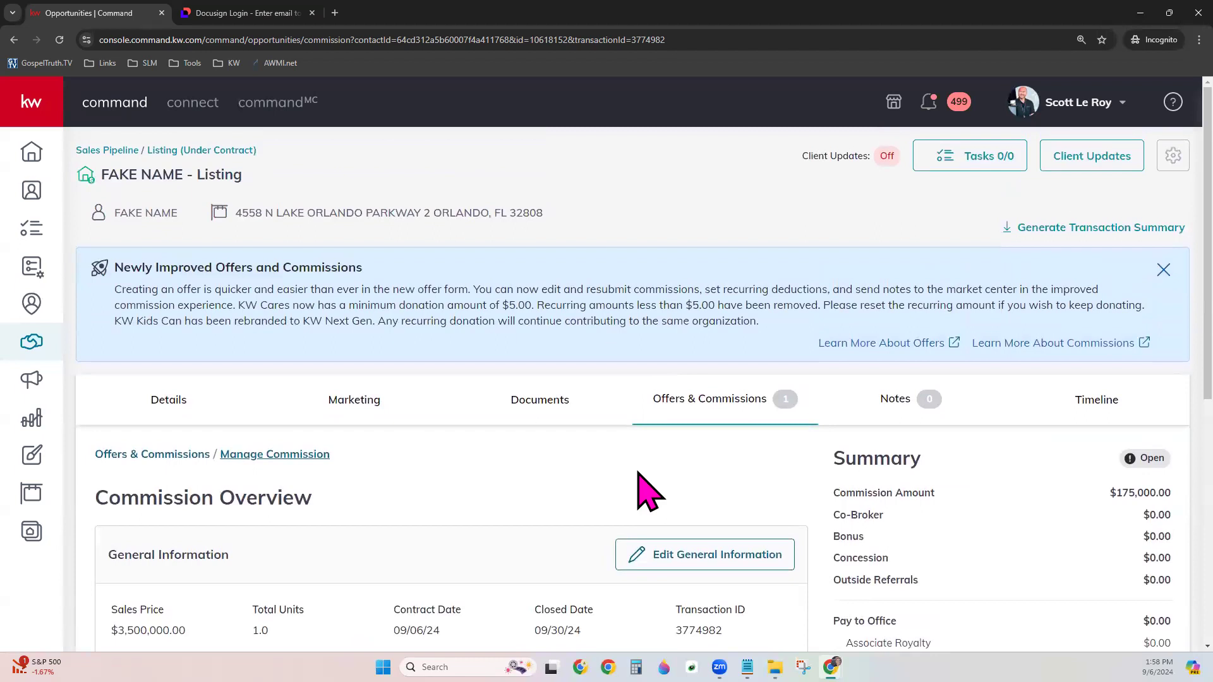
Step: Open the listing's Closed document checklist and sort it by requirement with the required documents first
{"action": "left_click", "coordinate": [542, 399]}
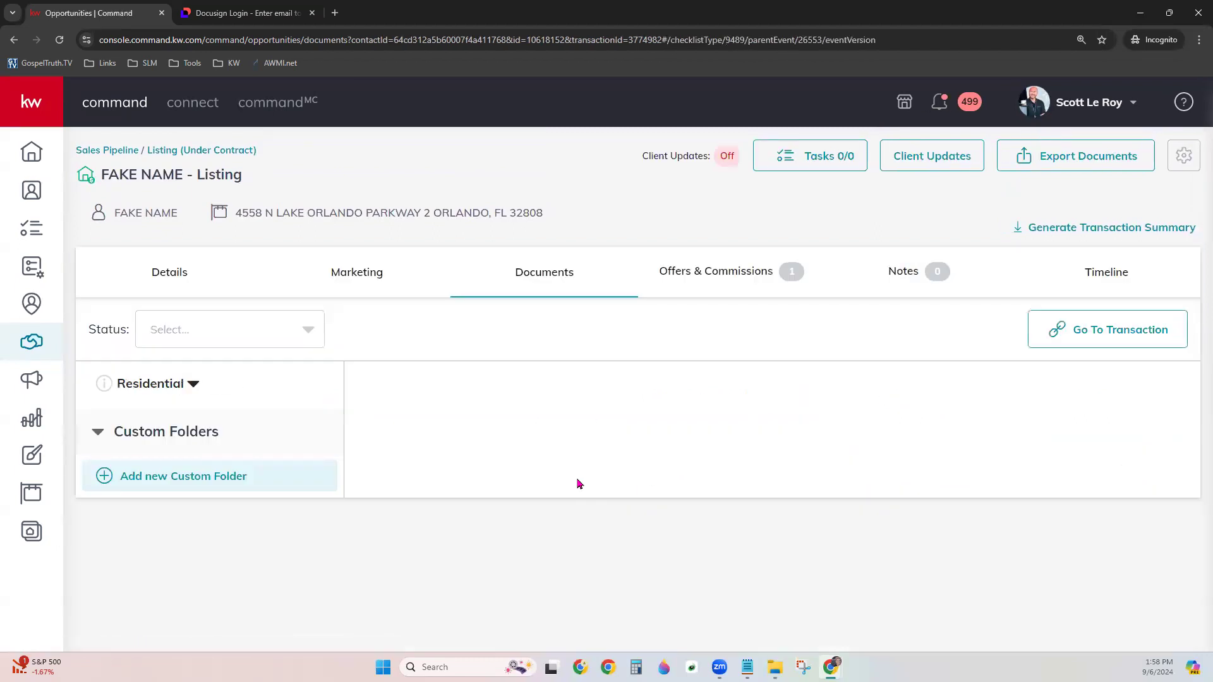
{"action": "scroll", "coordinate": [95, 467], "scroll_direction": "down", "scroll_amount": 1}
{"action": "left_click", "coordinate": [114, 460]}
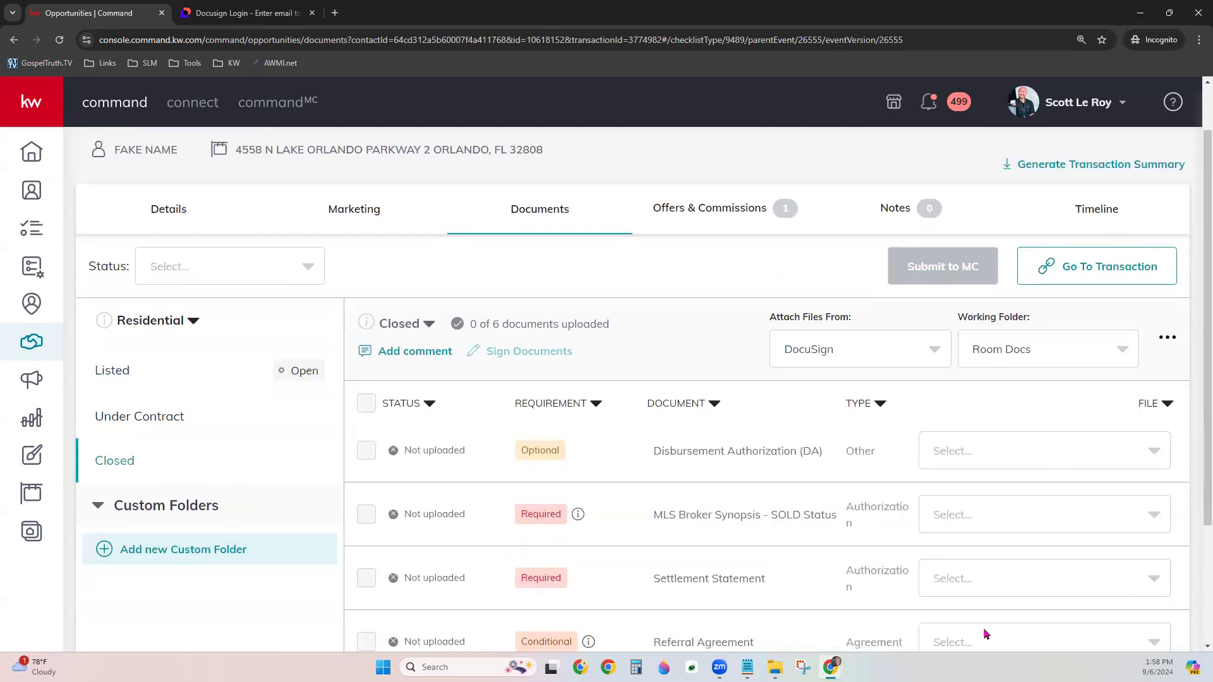
{"action": "left_click", "coordinate": [549, 402]}
{"action": "scroll", "coordinate": [1047, 542], "scroll_direction": "down", "scroll_amount": 2}
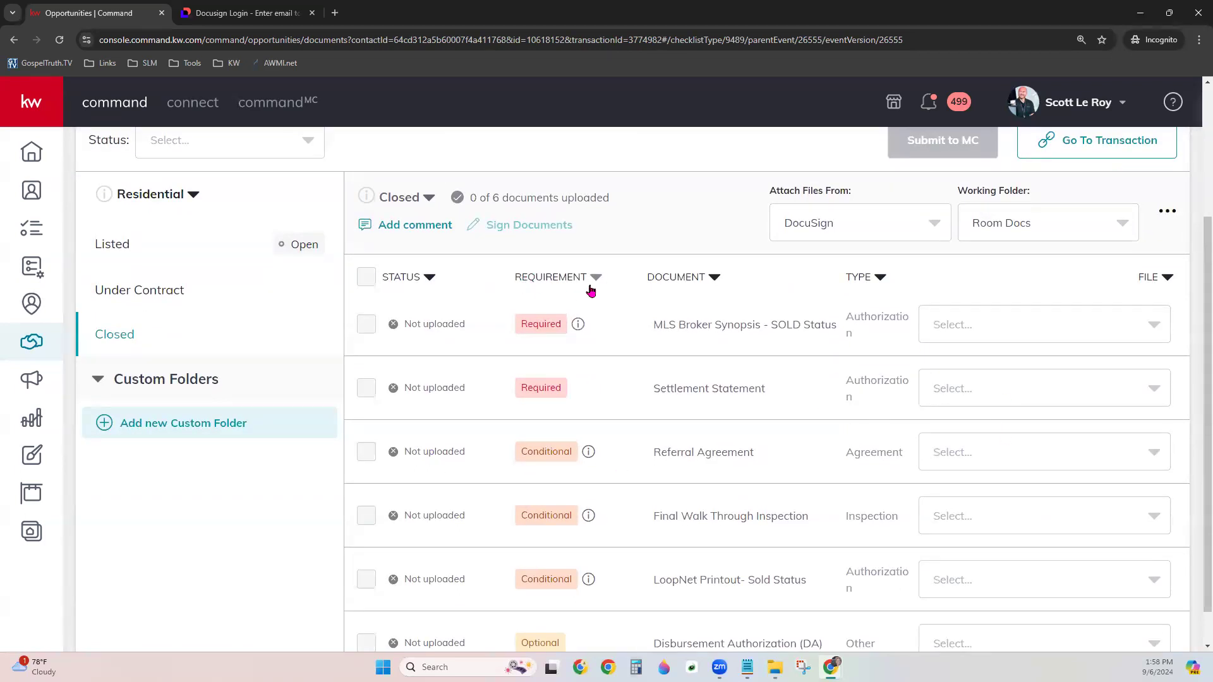
Step: Try the reverse requirement order and the document name order, and return the Closed checklist to required documents first
{"action": "left_click", "coordinate": [562, 279]}
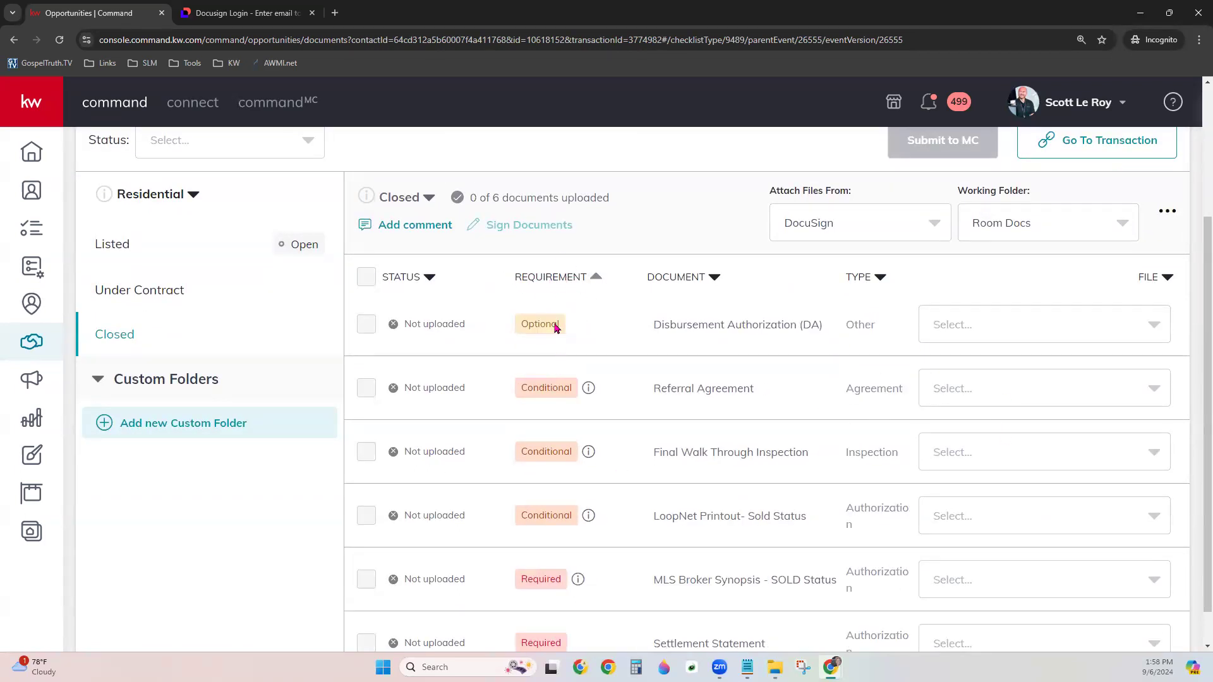
{"action": "left_click", "coordinate": [553, 282]}
{"action": "left_click", "coordinate": [556, 295]}
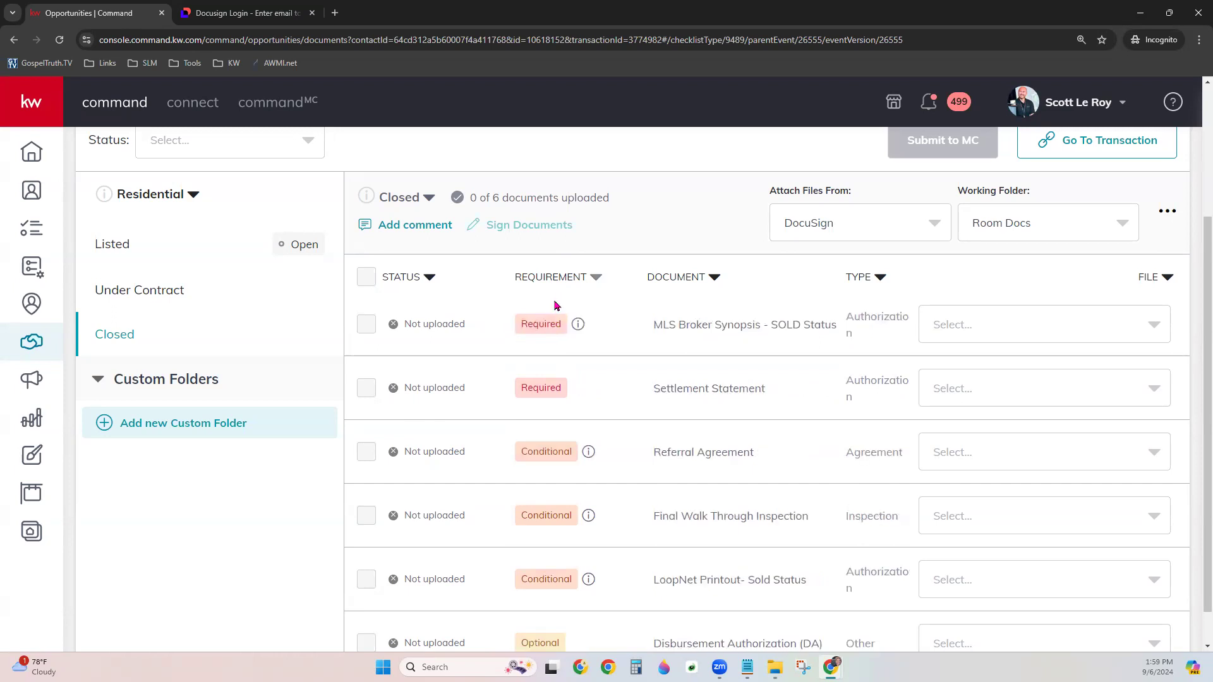
{"action": "left_click", "coordinate": [666, 292]}
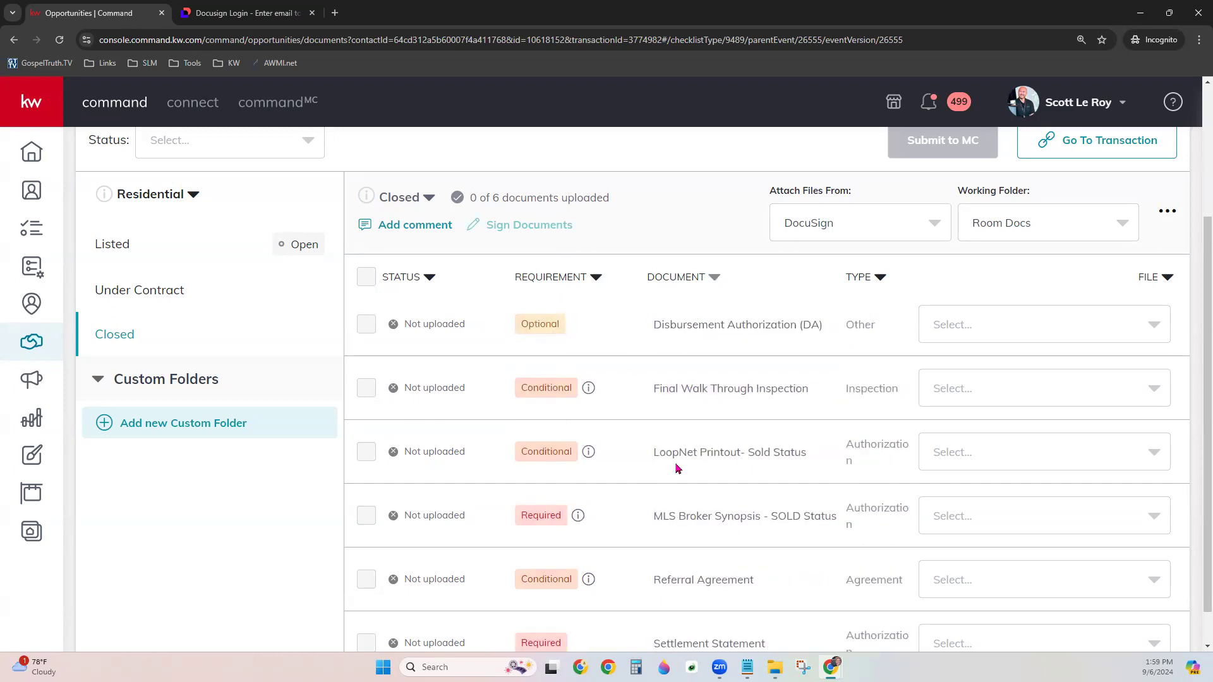
{"action": "left_click", "coordinate": [537, 280]}
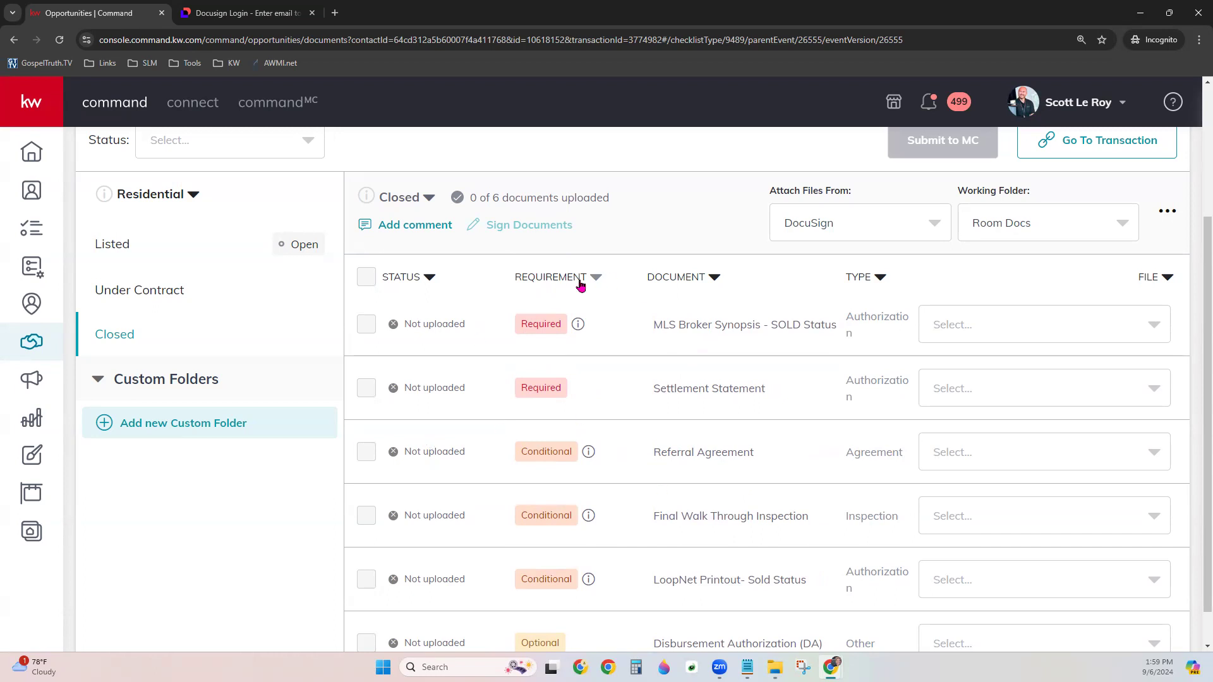
Step: Check the file choices for the MLS Broker Synopsis - SOLD Status document without attaching a file
{"action": "left_click", "coordinate": [998, 324]}
{"action": "left_click", "coordinate": [1034, 263]}
{"action": "scroll", "coordinate": [866, 604], "scroll_direction": "up", "scroll_amount": 2}
{"action": "scroll", "coordinate": [865, 604], "scroll_direction": "up", "scroll_amount": 1}
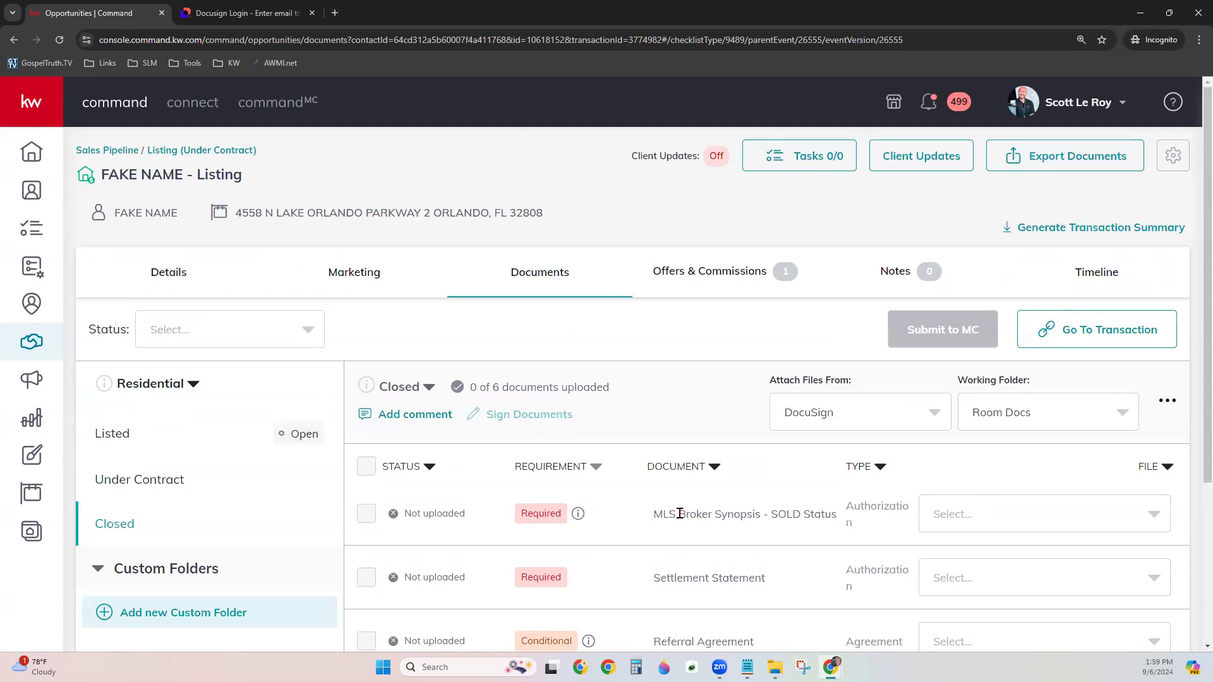
Step: Create a new version of the Under Contract document checklist named "Under Contract v2" and look over its documents
{"action": "scroll", "coordinate": [662, 398], "scroll_direction": "down", "scroll_amount": 1}
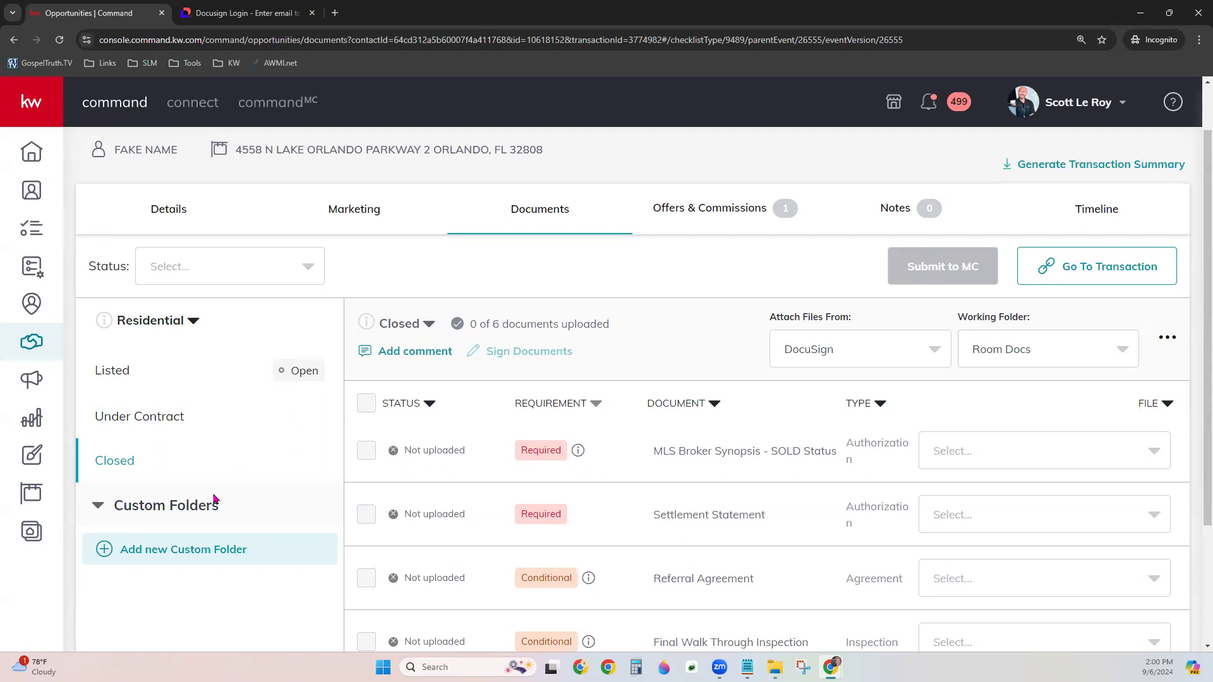
{"action": "left_click", "coordinate": [161, 424]}
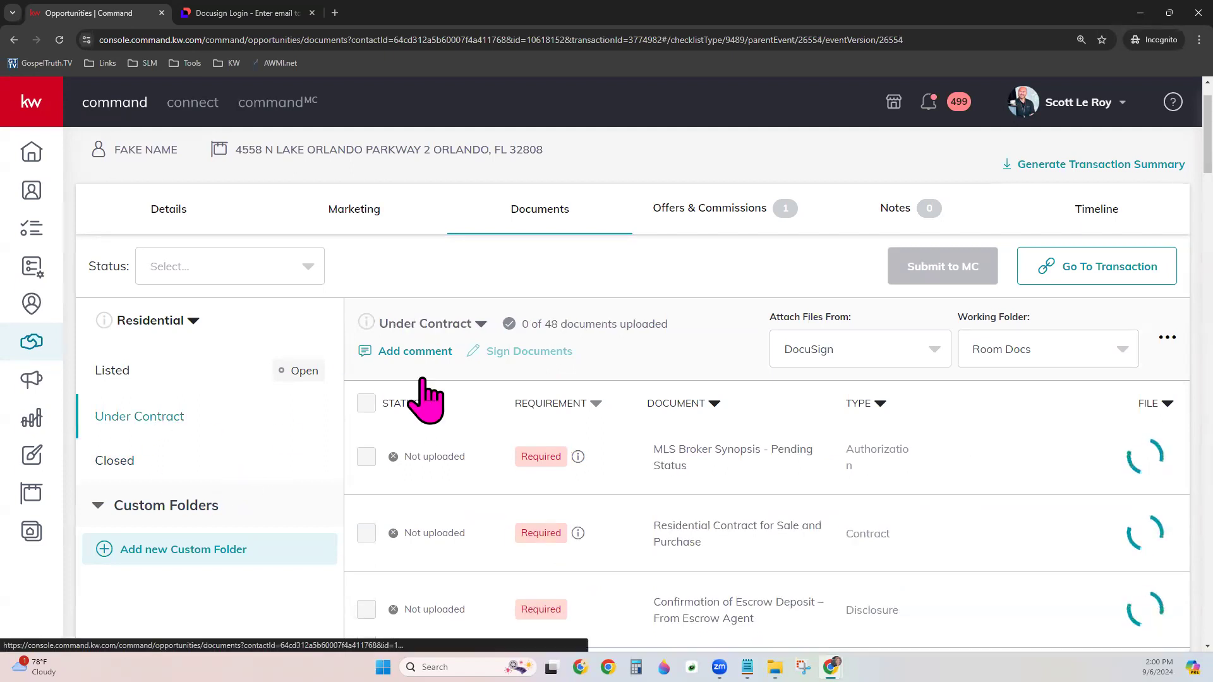
{"action": "left_click", "coordinate": [465, 326]}
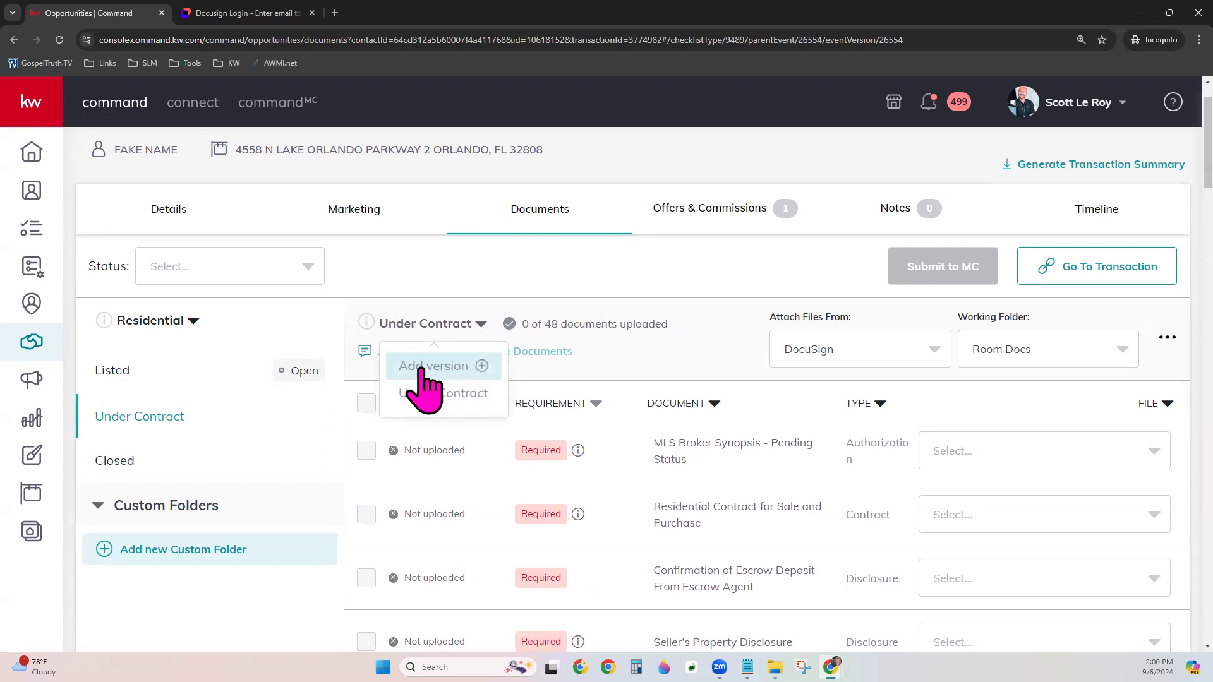
{"action": "left_click", "coordinate": [475, 372]}
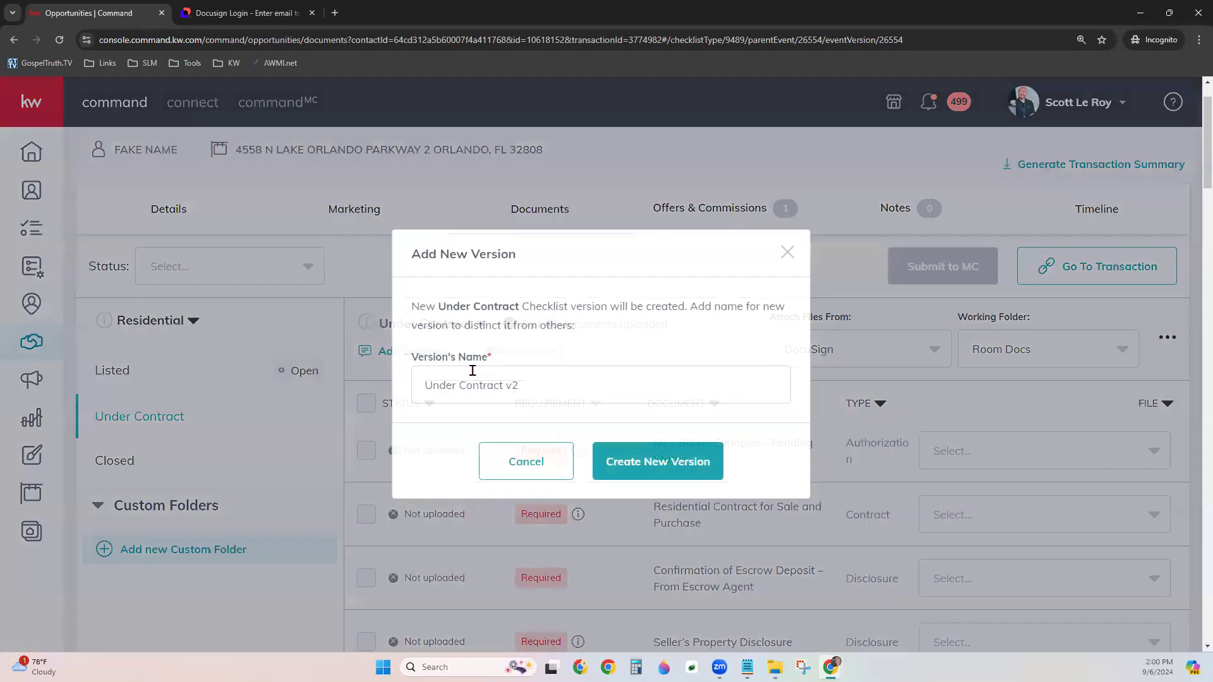
{"action": "left_click", "coordinate": [553, 385]}
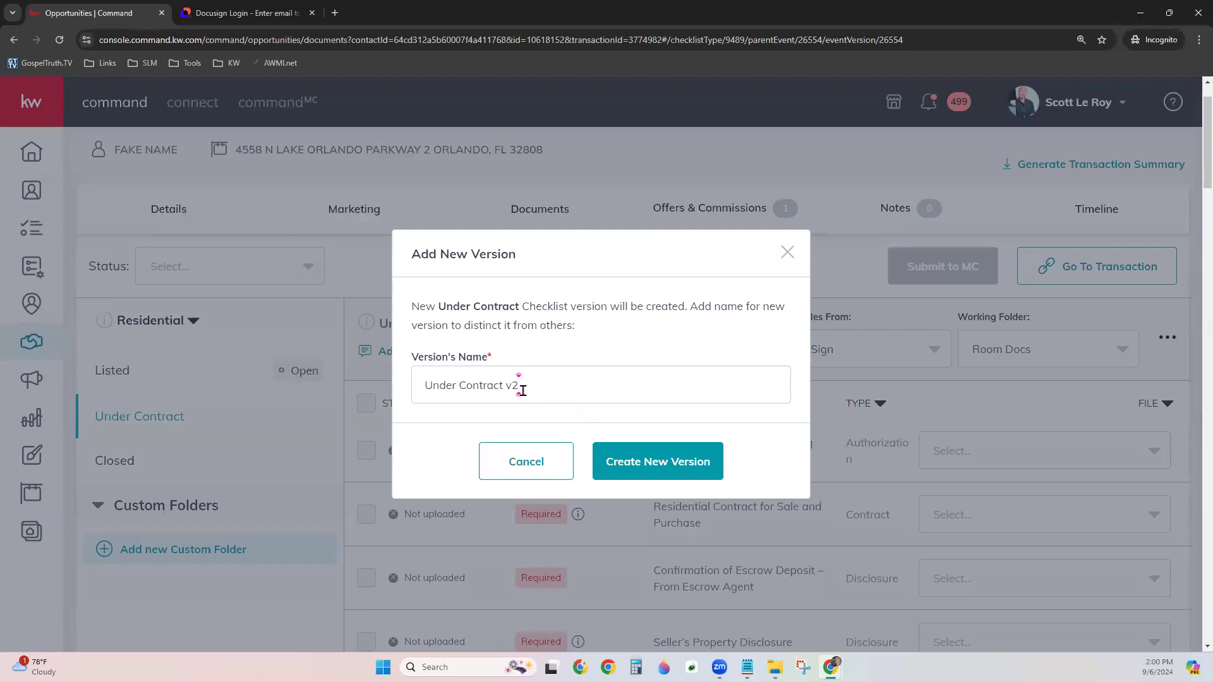
{"action": "left_click_drag", "start_coordinate": [522, 386], "coordinate": [504, 386]}
{"action": "left_click", "coordinate": [556, 390]}
{"action": "double_click", "coordinate": [513, 384]}
{"action": "left_click", "coordinate": [668, 455]}
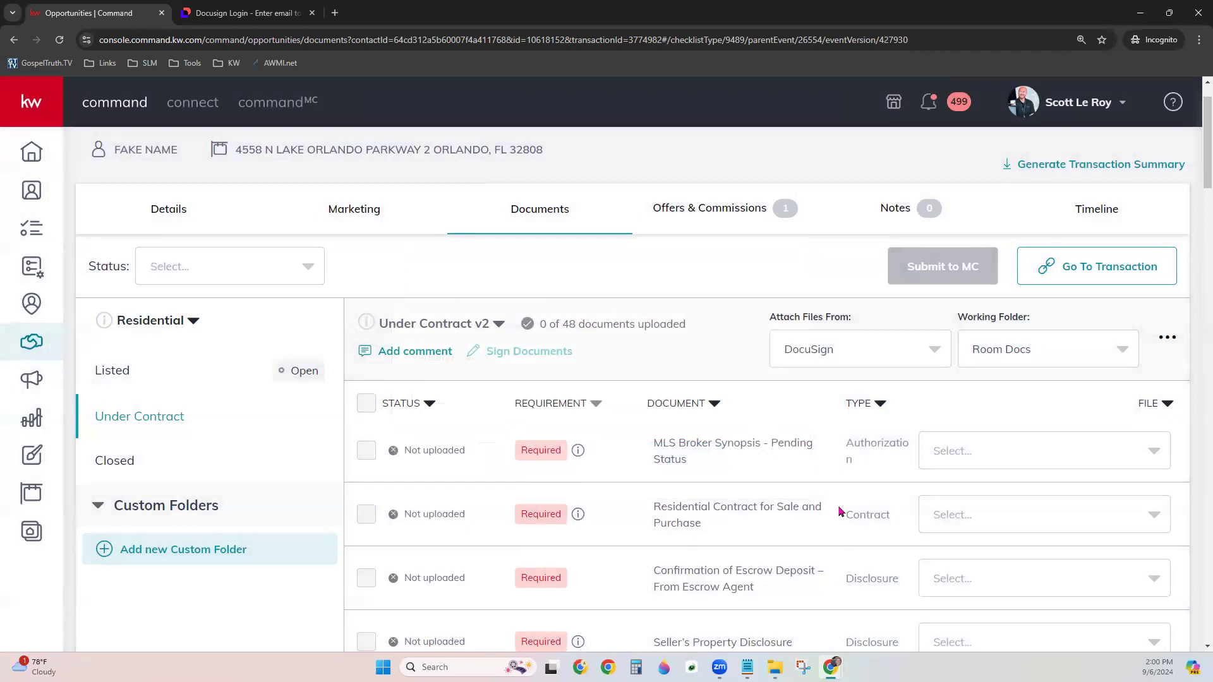
{"action": "scroll", "coordinate": [861, 505], "scroll_direction": "down", "scroll_amount": 3}
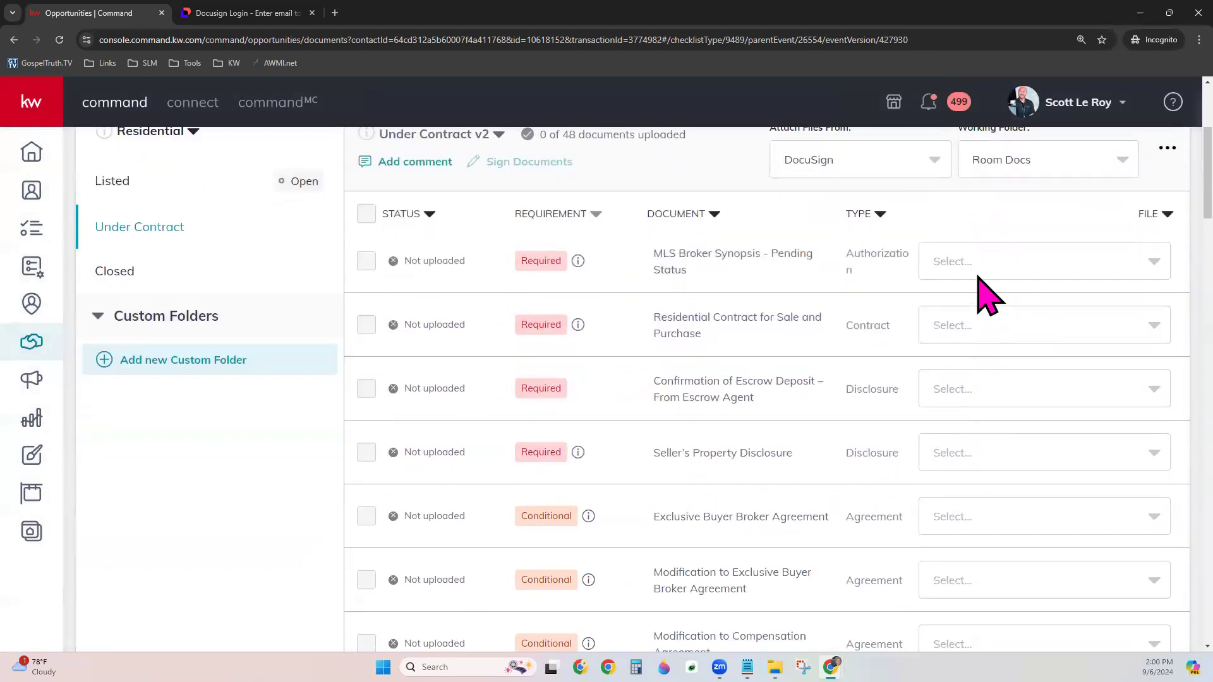
{"action": "scroll", "coordinate": [749, 509], "scroll_direction": "up", "scroll_amount": 4}
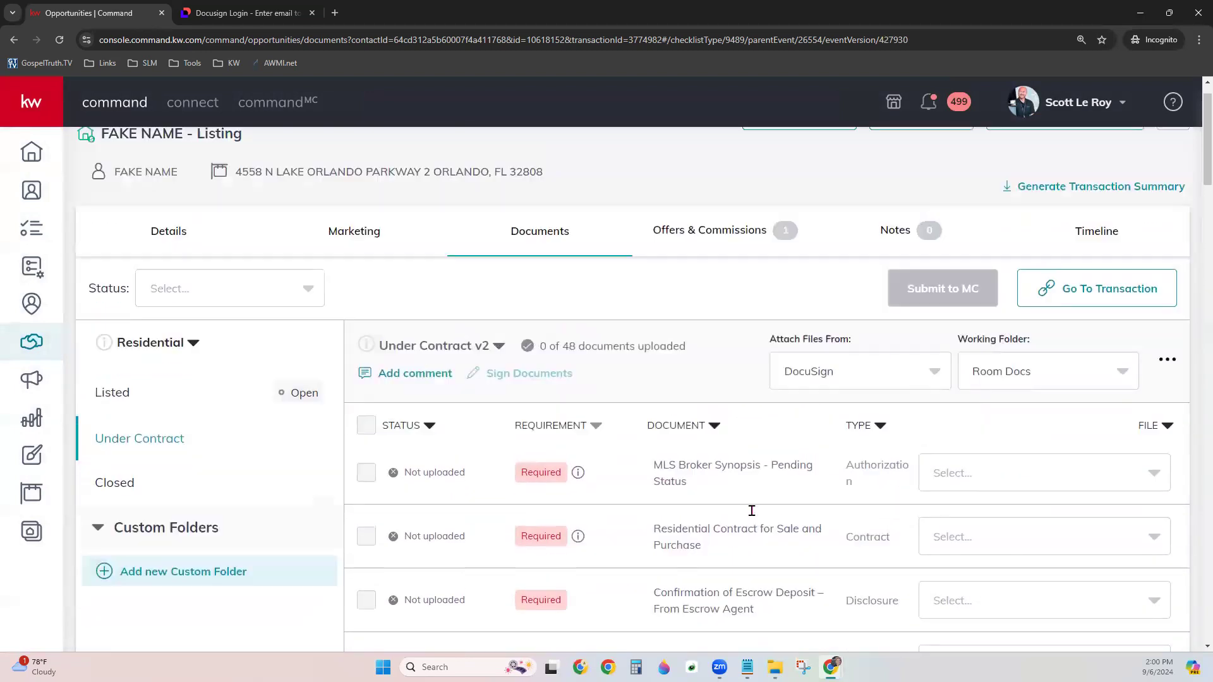